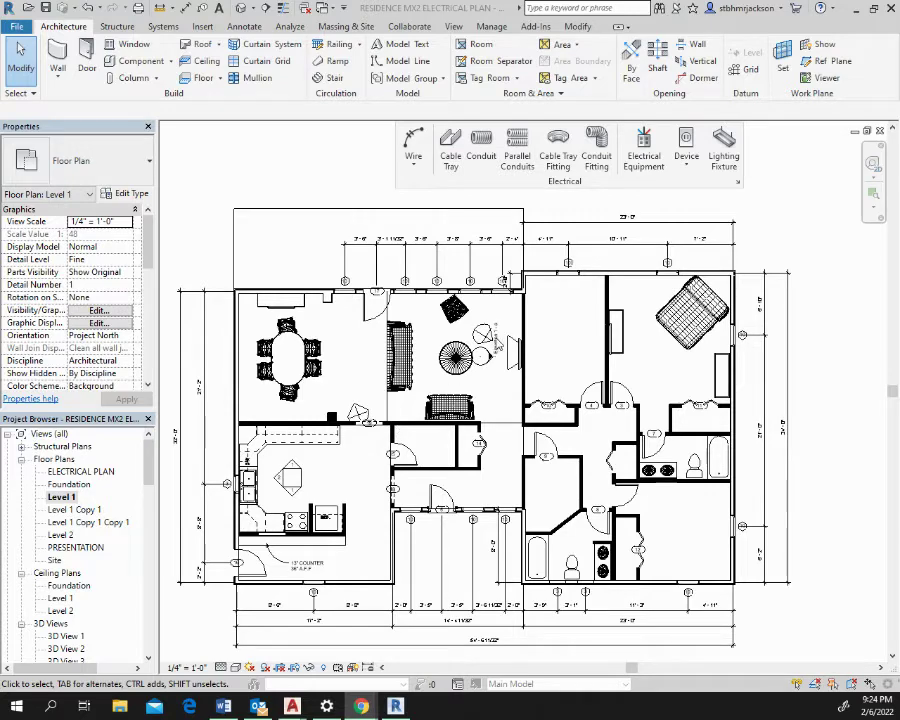
Step: Examine the available lighting fixture types and the library families in Electrical > Architectural > Electrical Power > Terminals
{"action": "left_click", "coordinate": [723, 150]}
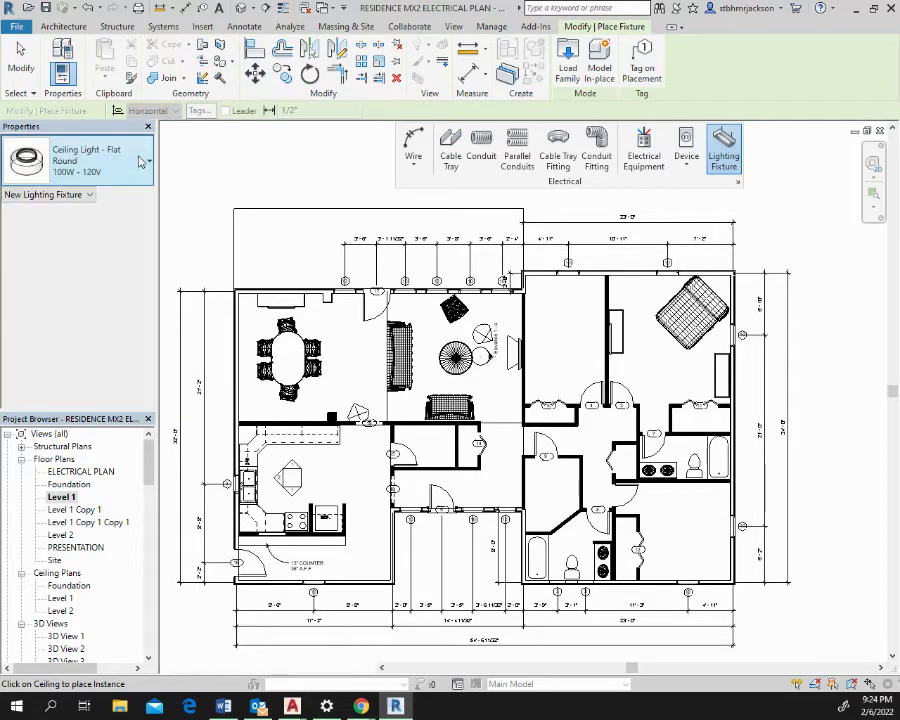
{"action": "left_click", "coordinate": [142, 162]}
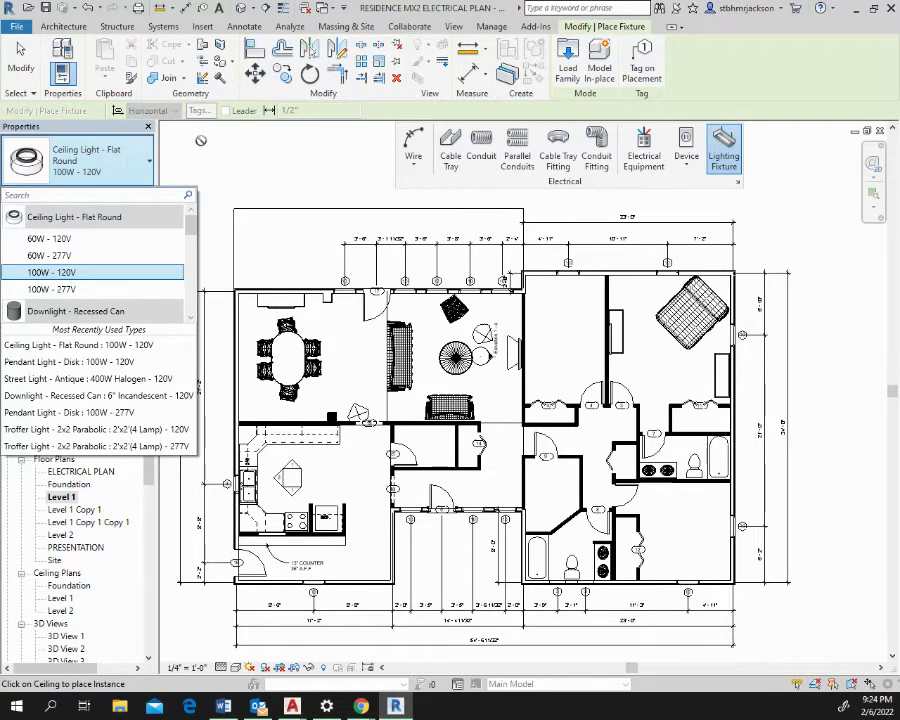
{"action": "left_click", "coordinate": [567, 68]}
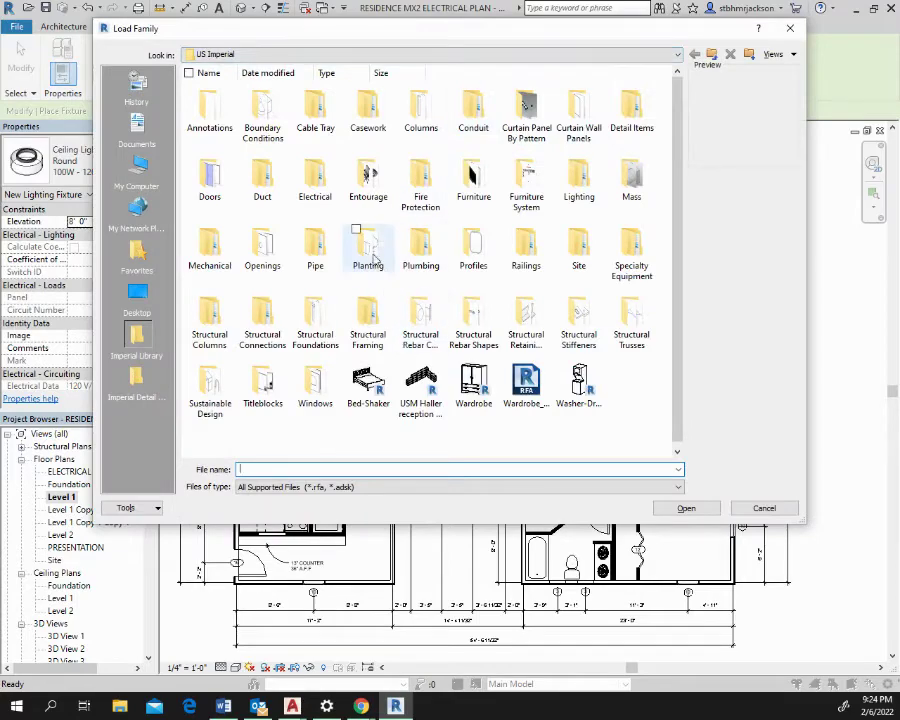
{"action": "double_click", "coordinate": [318, 184]}
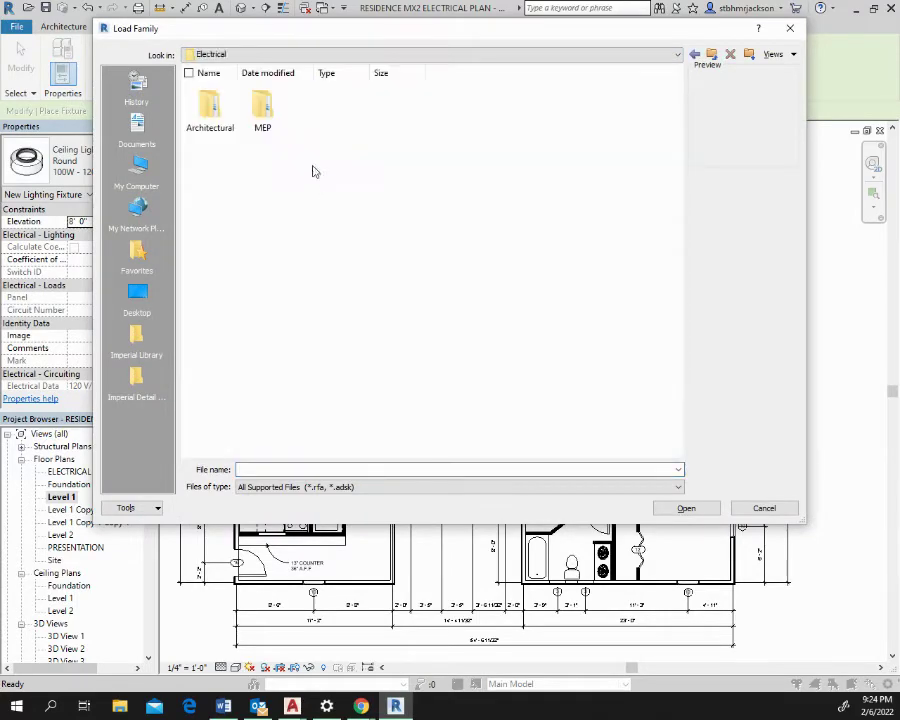
{"action": "double_click", "coordinate": [215, 112]}
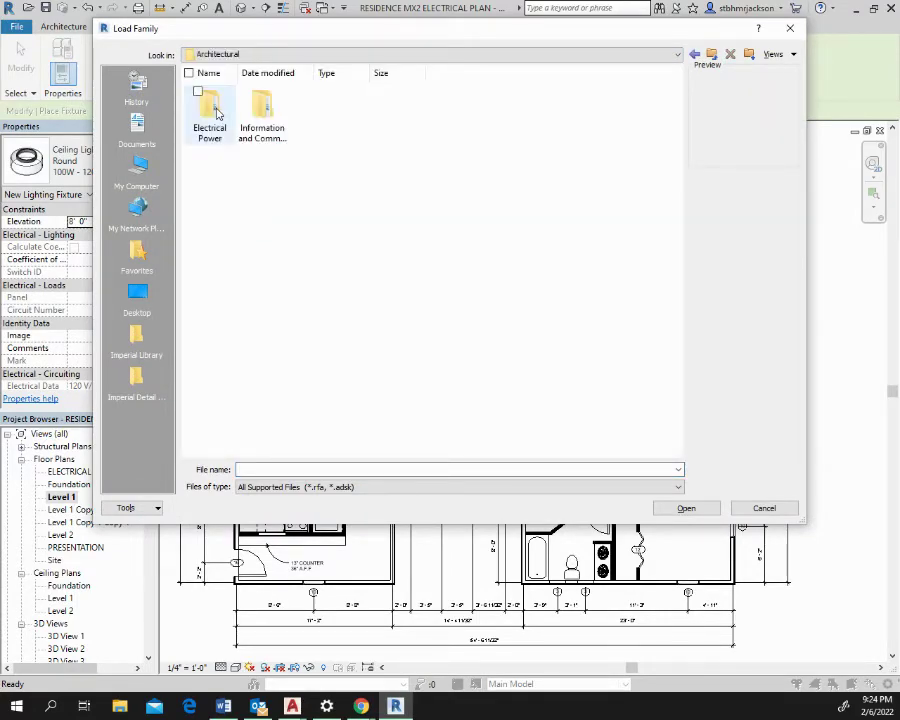
{"action": "double_click", "coordinate": [211, 124]}
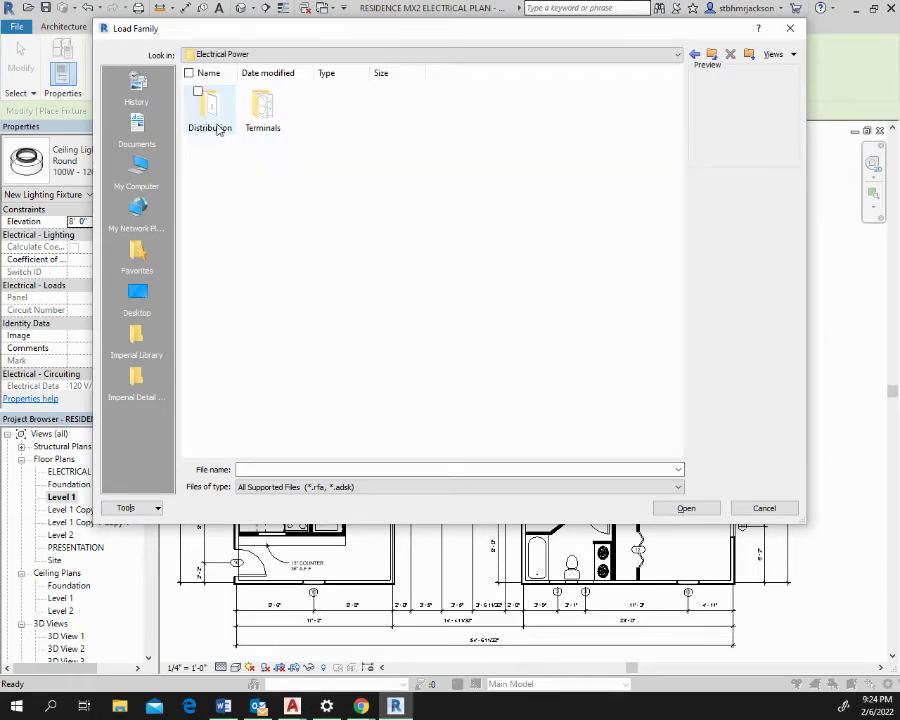
{"action": "double_click", "coordinate": [250, 120]}
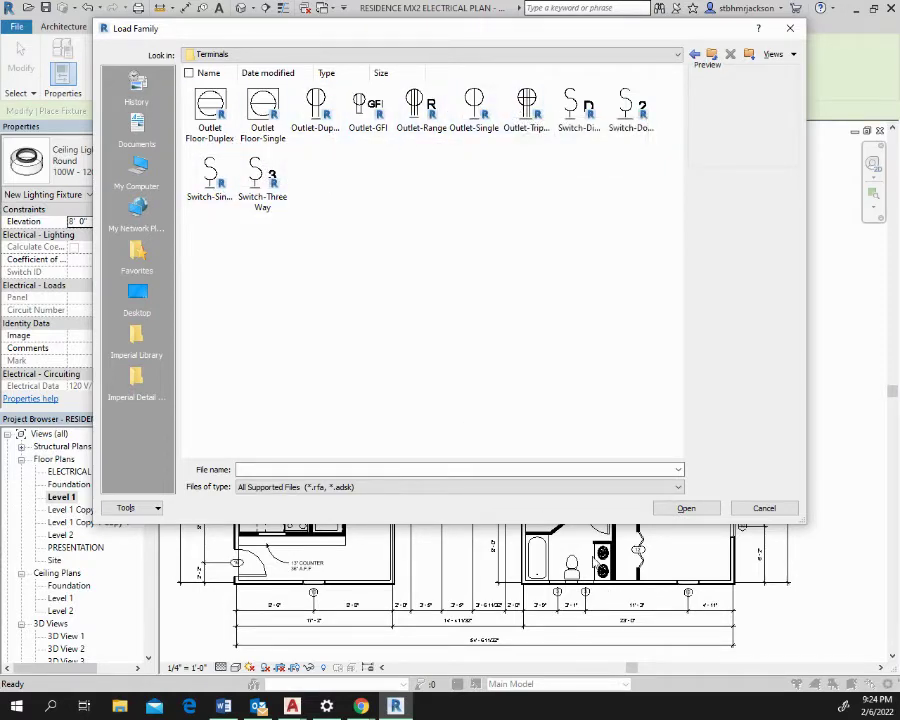
{"action": "left_click", "coordinate": [764, 509]}
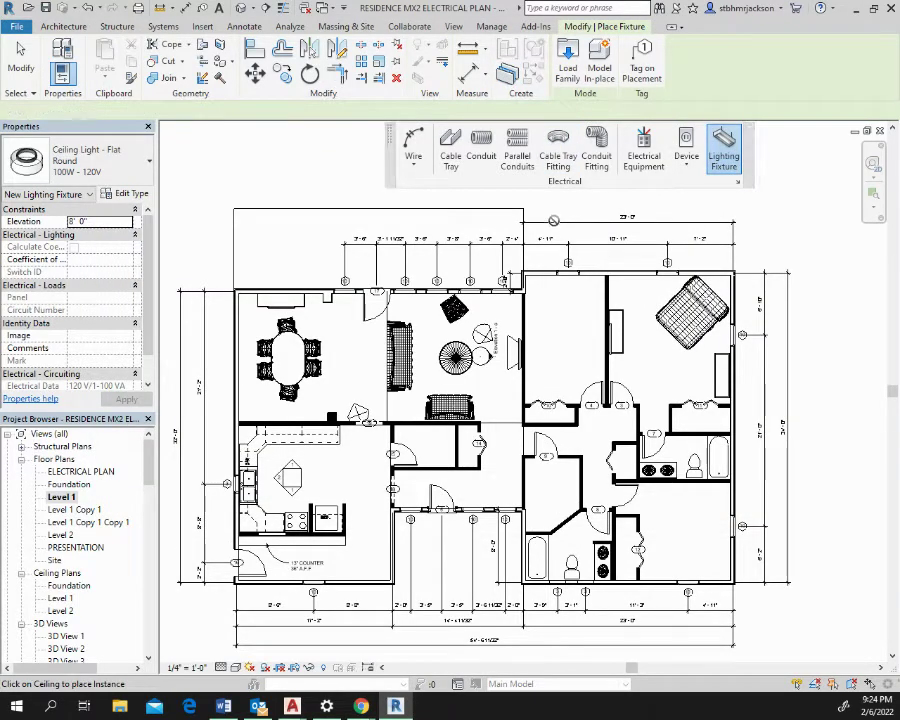
Step: Examine the exterior light families in the library's Lighting > Architectural > External folder
{"action": "left_click", "coordinate": [725, 157]}
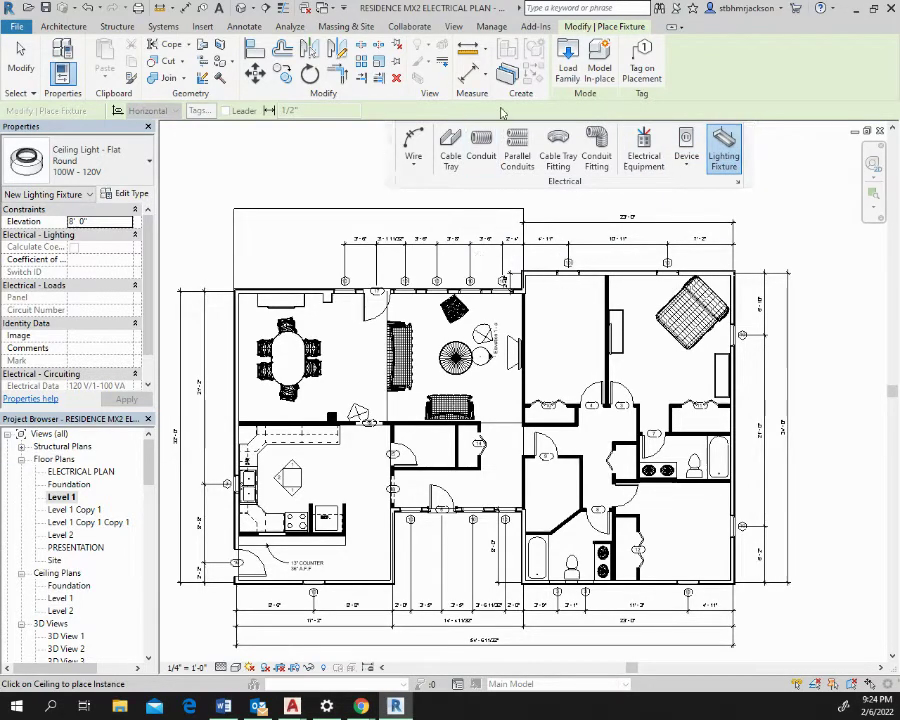
{"action": "key", "text": "Escape"}
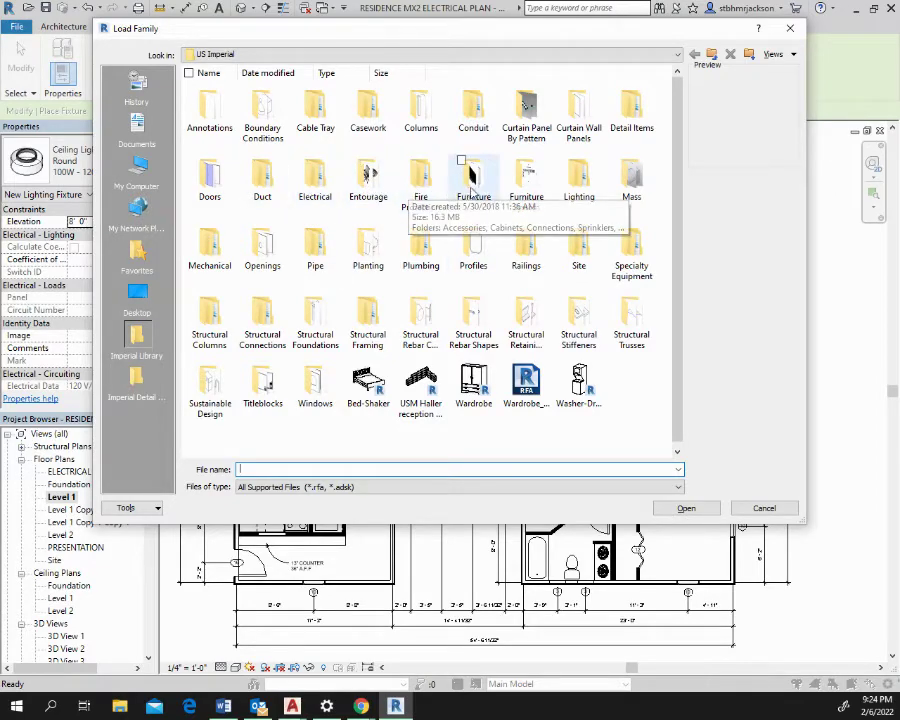
{"action": "double_click", "coordinate": [578, 188]}
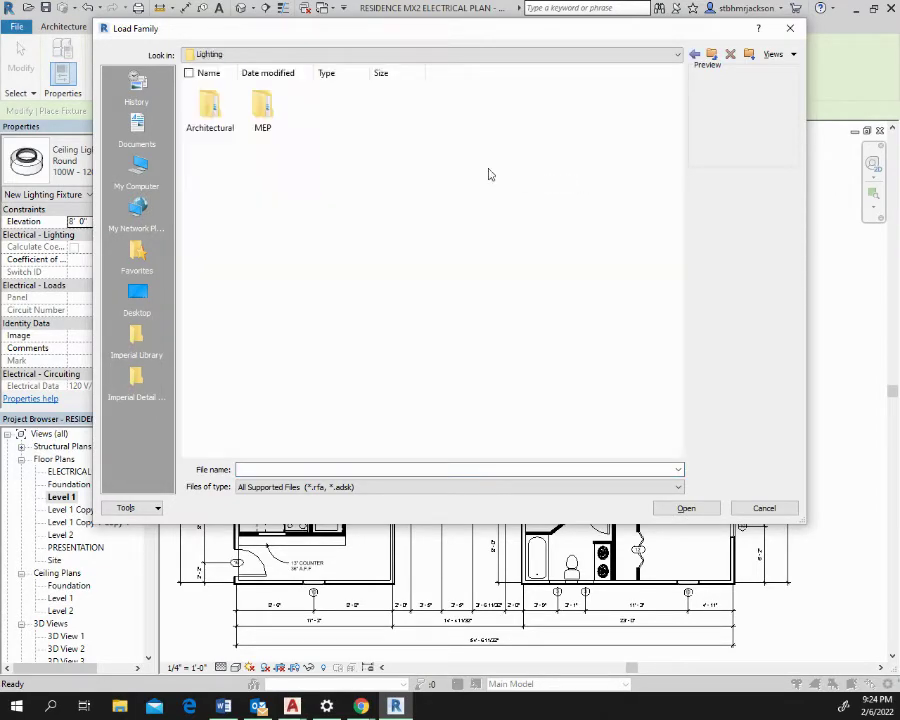
{"action": "double_click", "coordinate": [227, 113]}
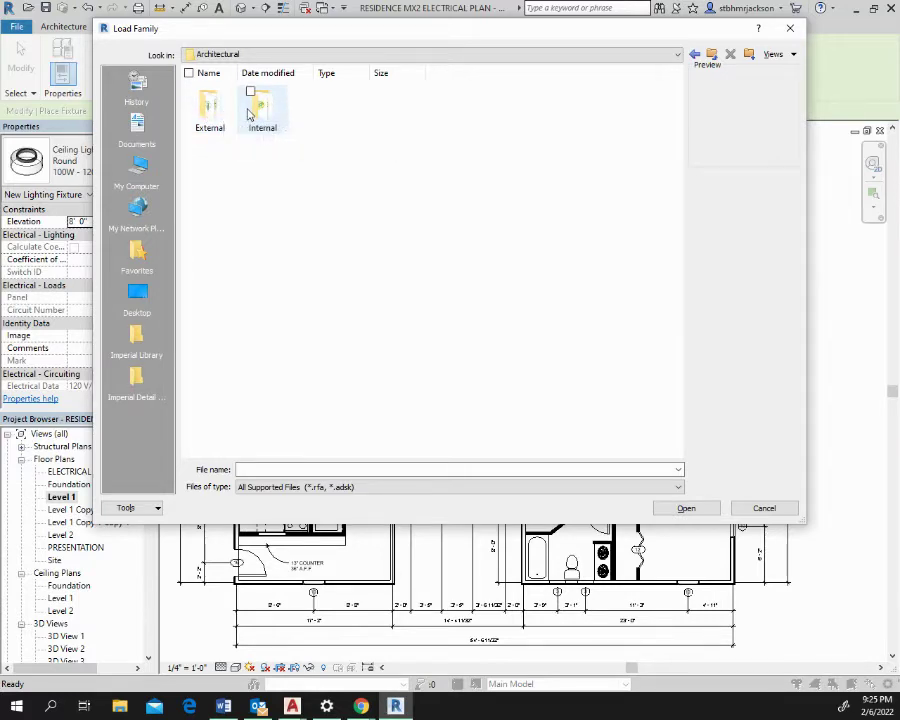
{"action": "double_click", "coordinate": [208, 112]}
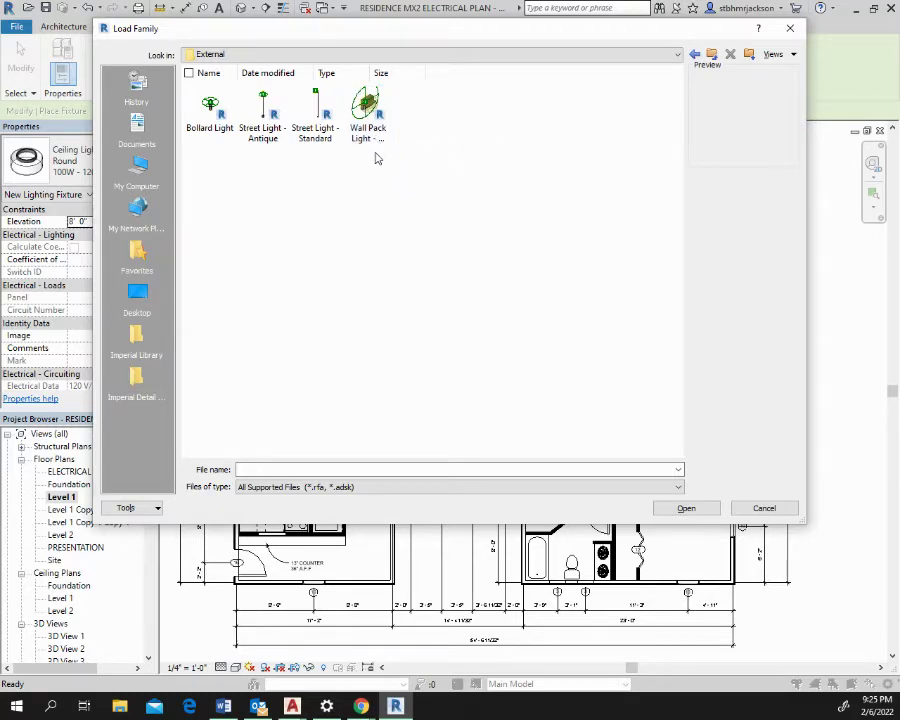
{"action": "left_click", "coordinate": [764, 509]}
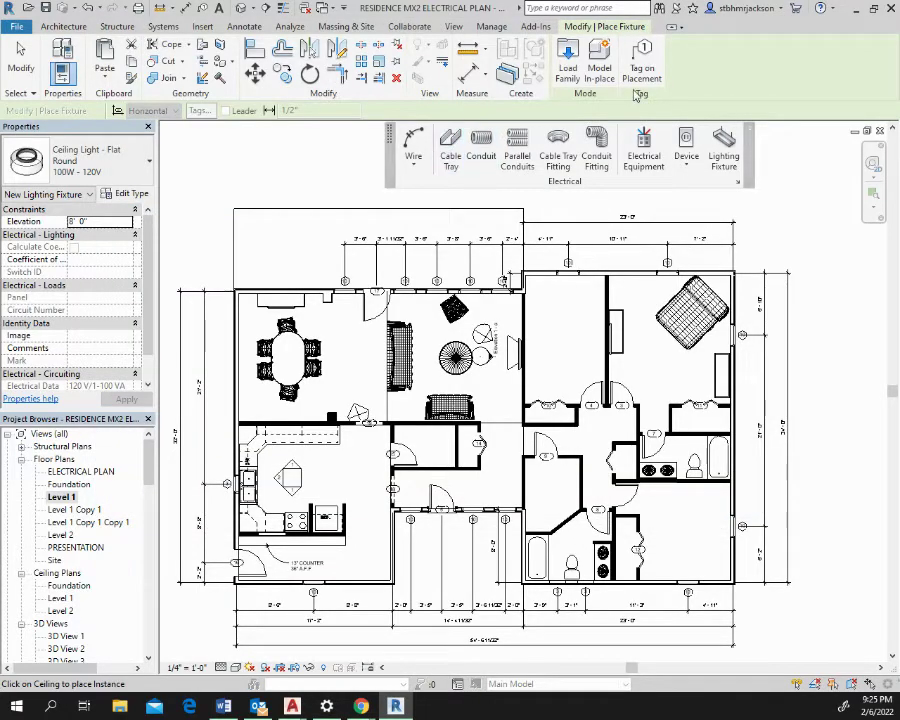
Step: Load the Troffer Light - 2x4 Parabolic family from the library's Lighting > Architectural > Internal folder
{"action": "left_click", "coordinate": [563, 70]}
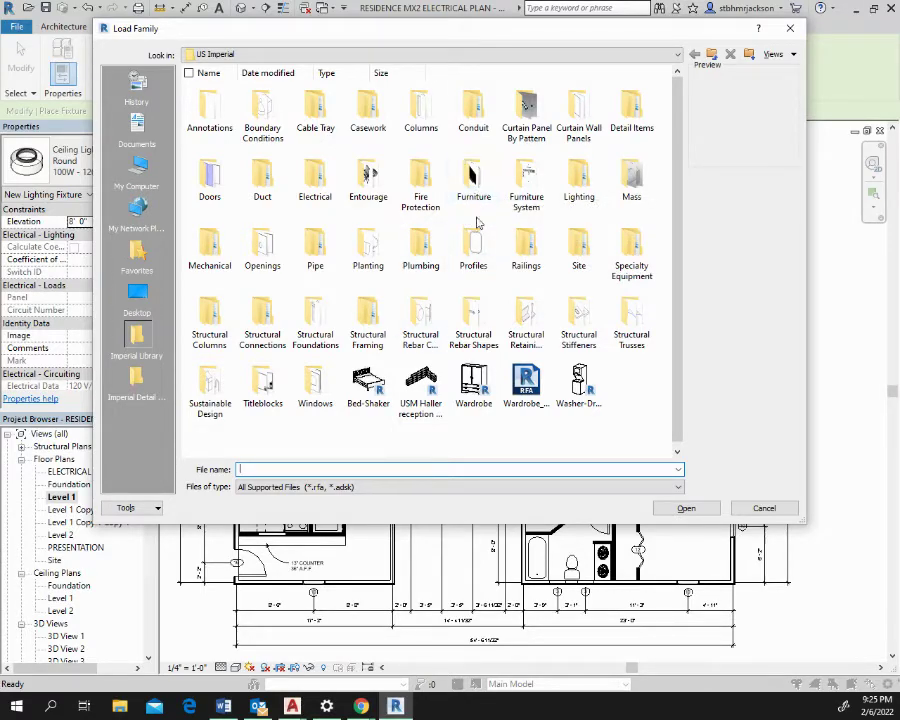
{"action": "double_click", "coordinate": [577, 185]}
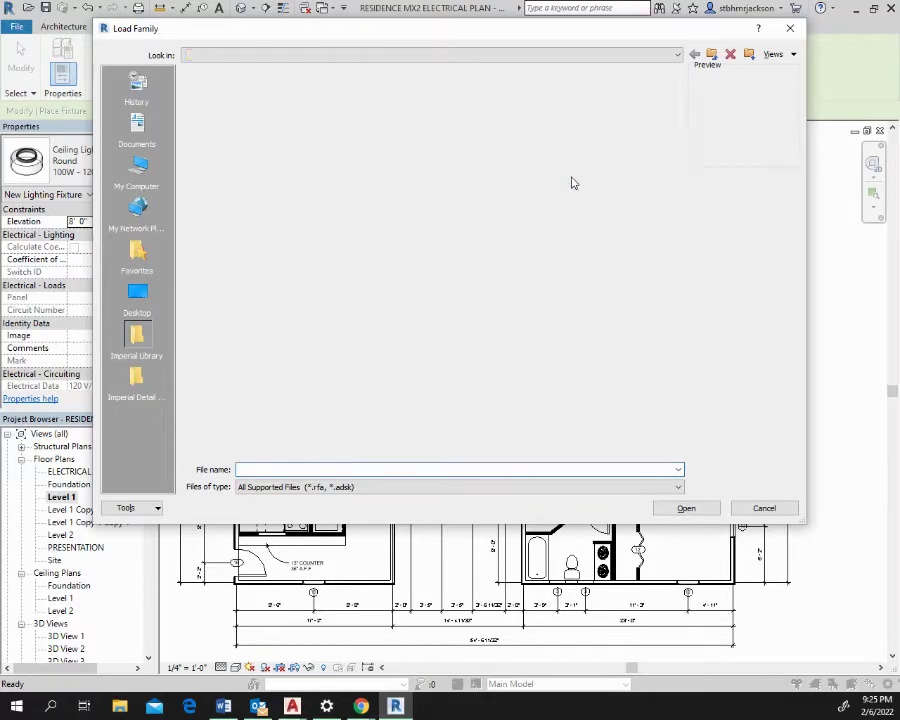
{"action": "double_click", "coordinate": [227, 114]}
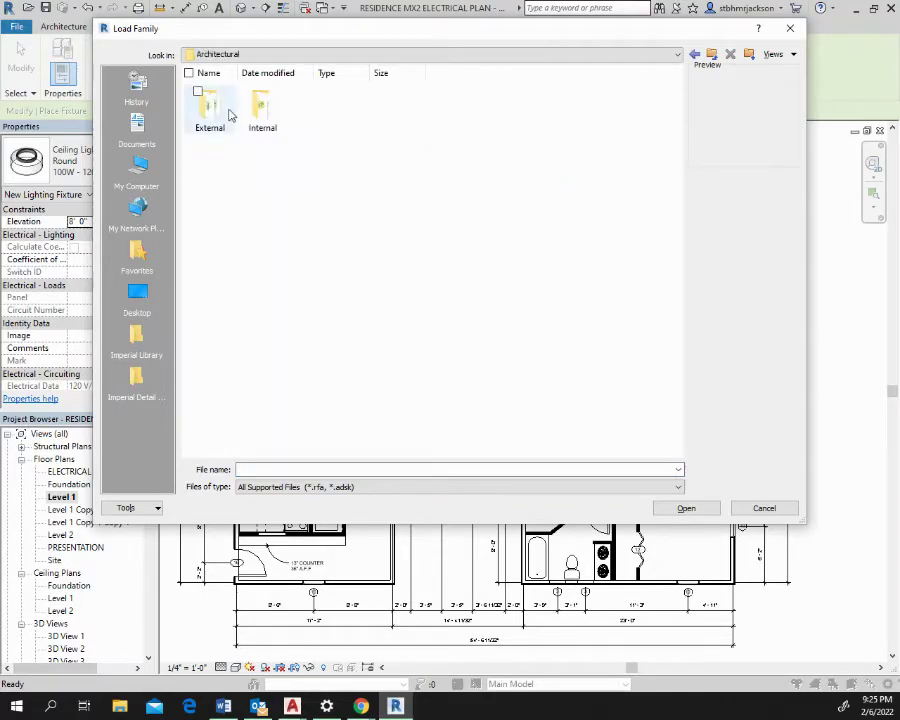
{"action": "left_click", "coordinate": [262, 117]}
{"action": "double_click", "coordinate": [262, 117]}
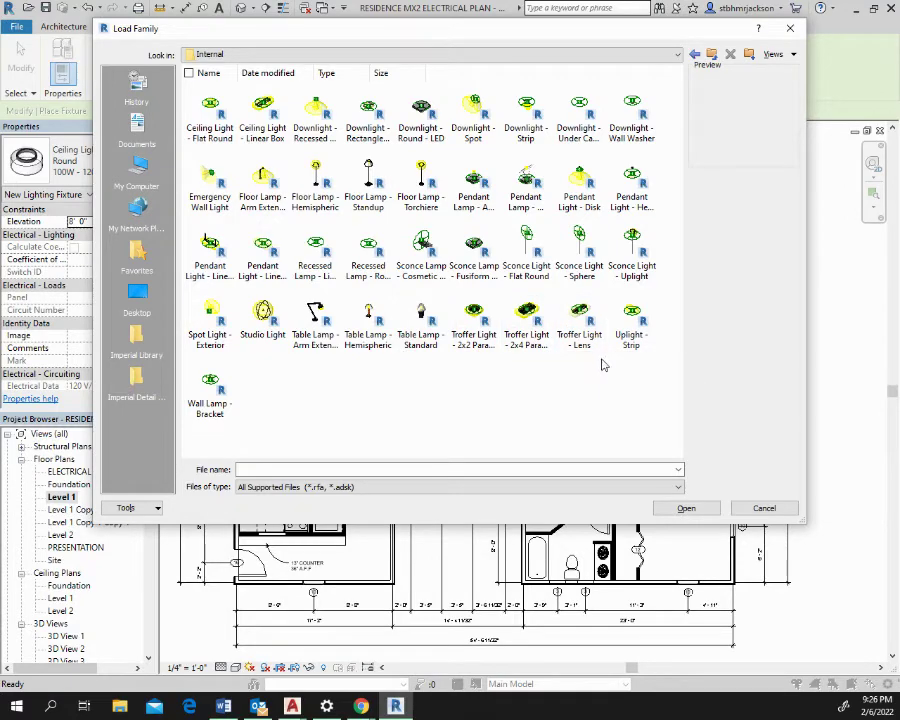
{"action": "left_click", "coordinate": [578, 316]}
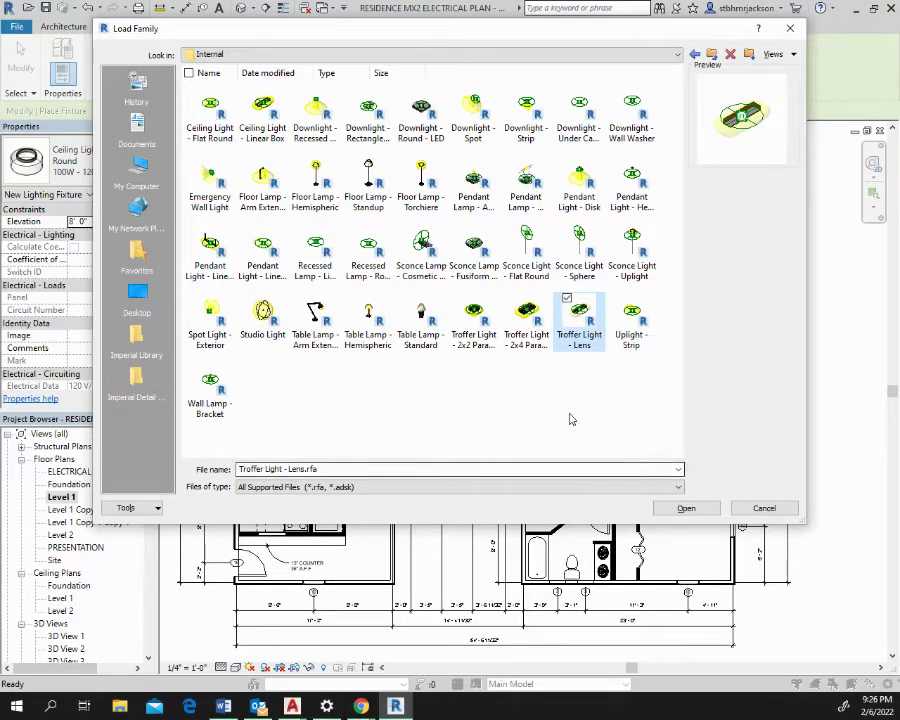
{"action": "left_click", "coordinate": [545, 340]}
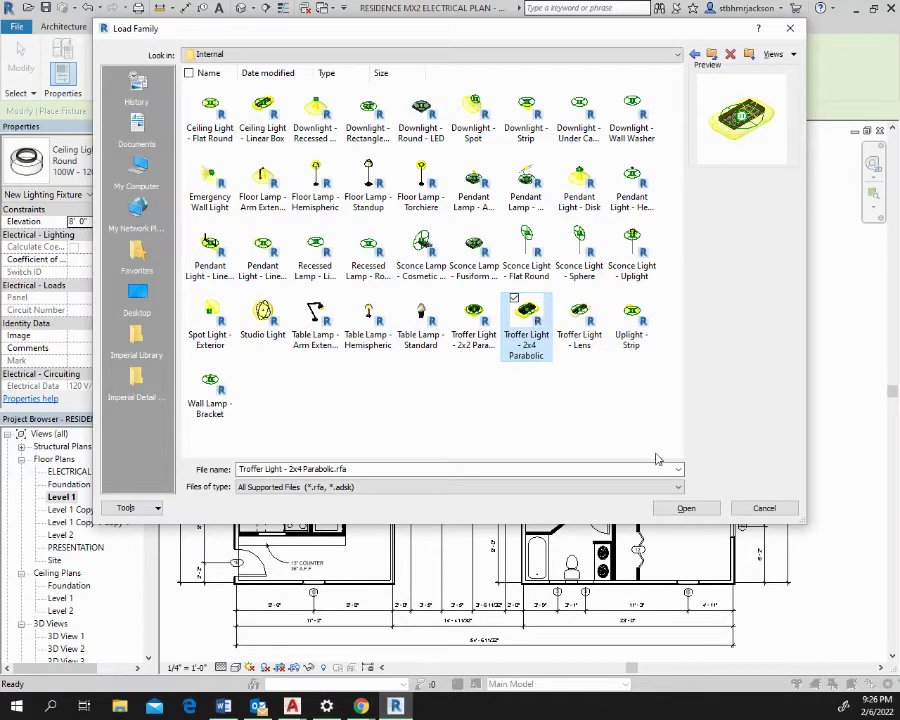
{"action": "left_click", "coordinate": [686, 508]}
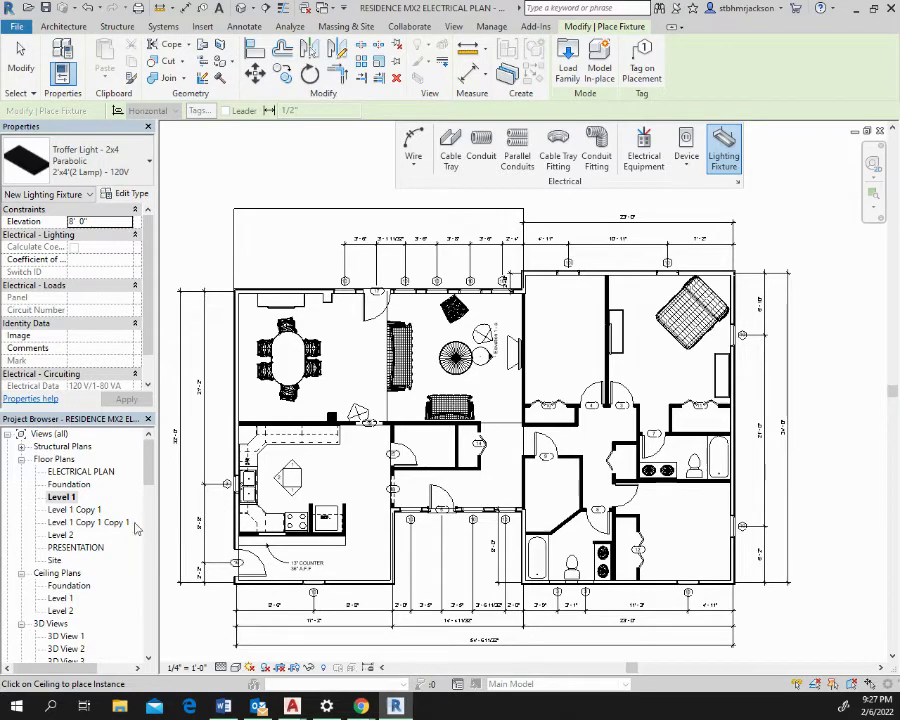
Step: Place a Troffer Light - 2x4 Parabolic, 2'x4'(2 Lamp) - 120V, near the middle of the kitchen in the Level 1 ceiling plan
{"action": "double_click", "coordinate": [60, 598]}
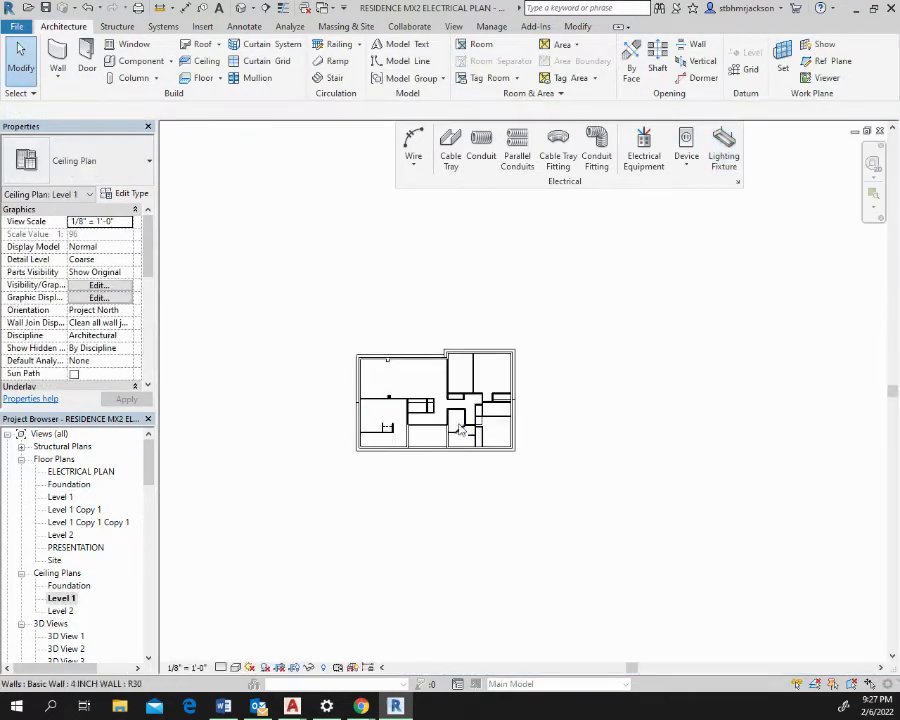
{"action": "scroll", "coordinate": [399, 378], "scroll_direction": "up", "scroll_amount": 1}
{"action": "scroll", "coordinate": [399, 378], "scroll_direction": "up", "scroll_amount": 5}
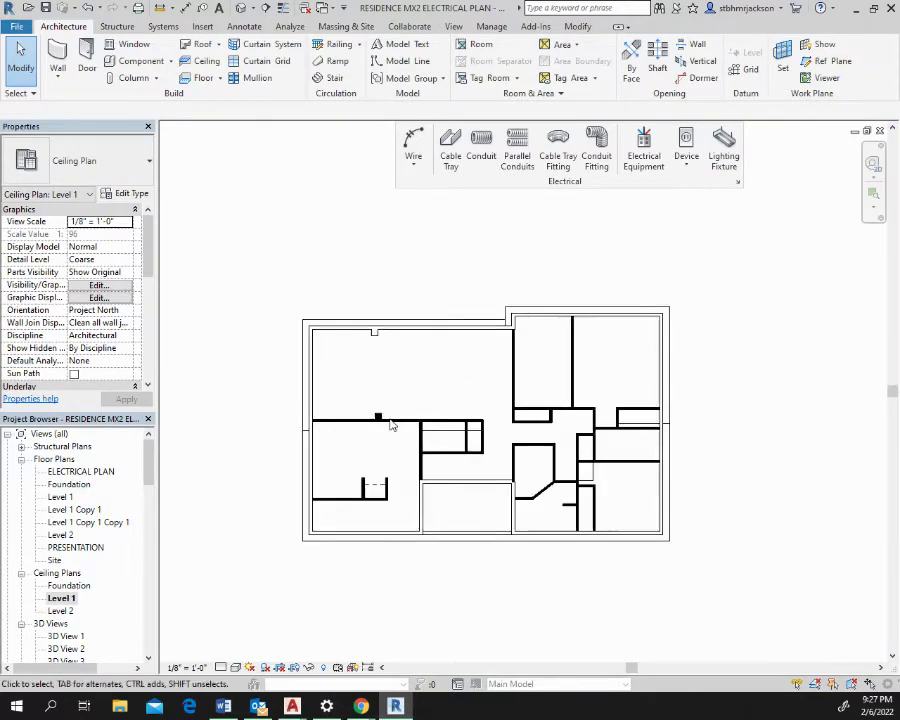
{"action": "middle_click_drag", "start_coordinate": [519, 404], "coordinate": [404, 440]}
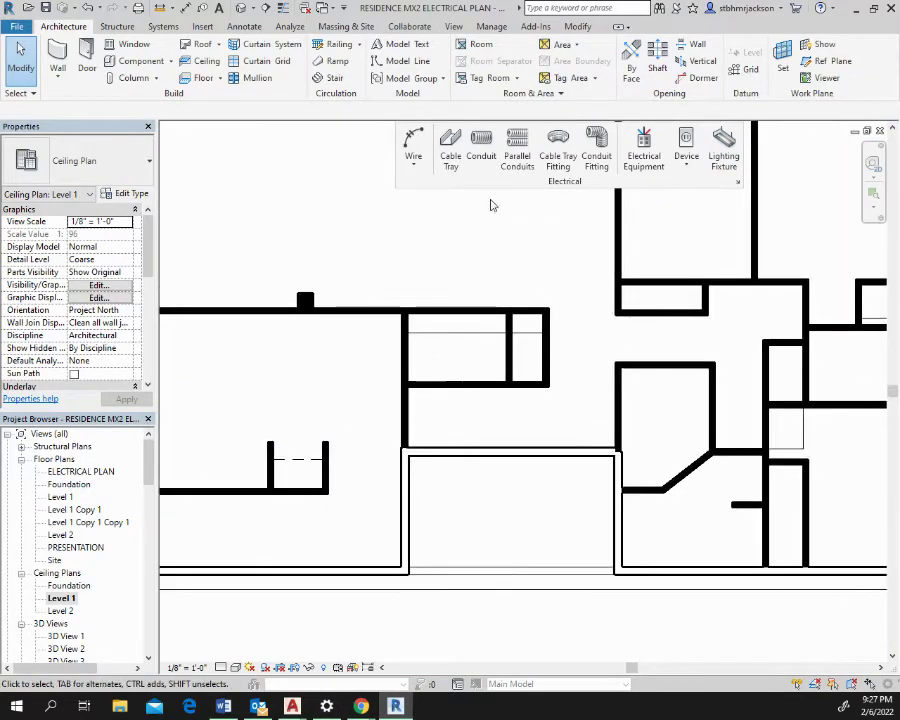
{"action": "left_click", "coordinate": [724, 146]}
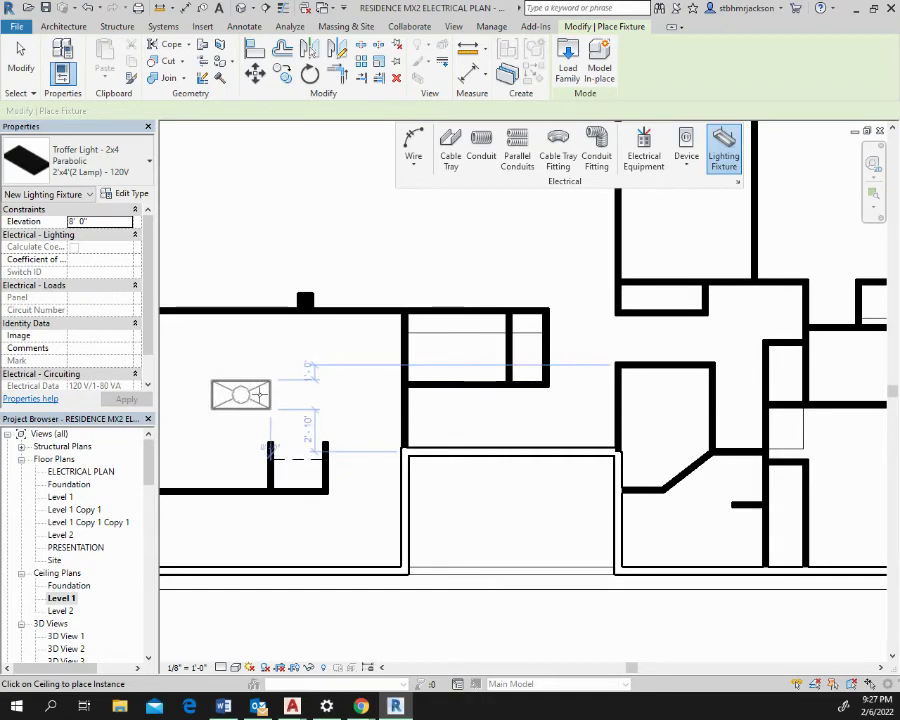
{"action": "middle_click_drag", "start_coordinate": [237, 396], "coordinate": [402, 400]}
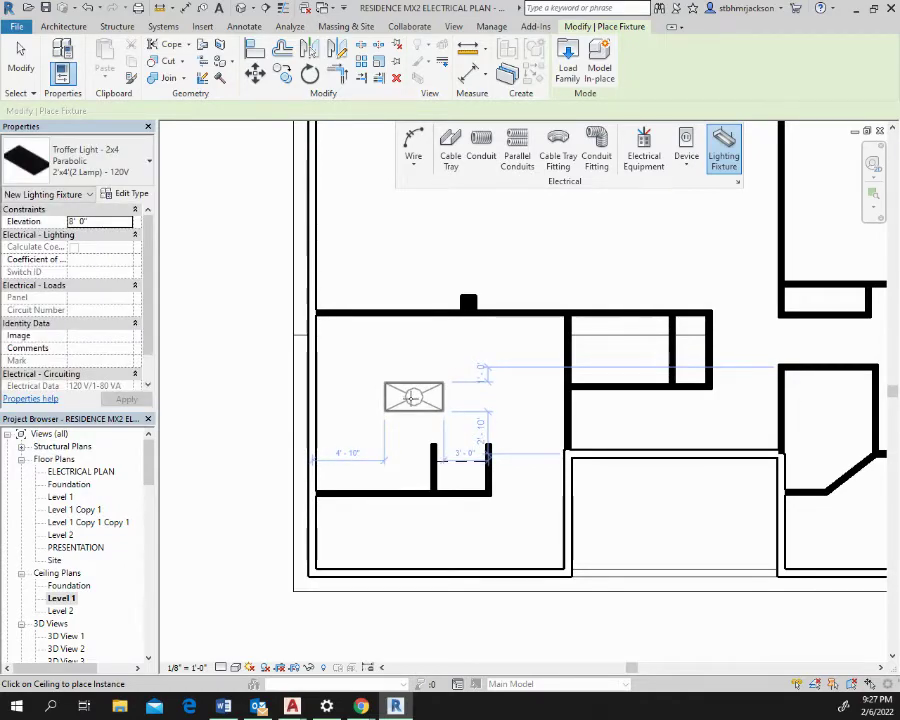
{"action": "left_click", "coordinate": [413, 397]}
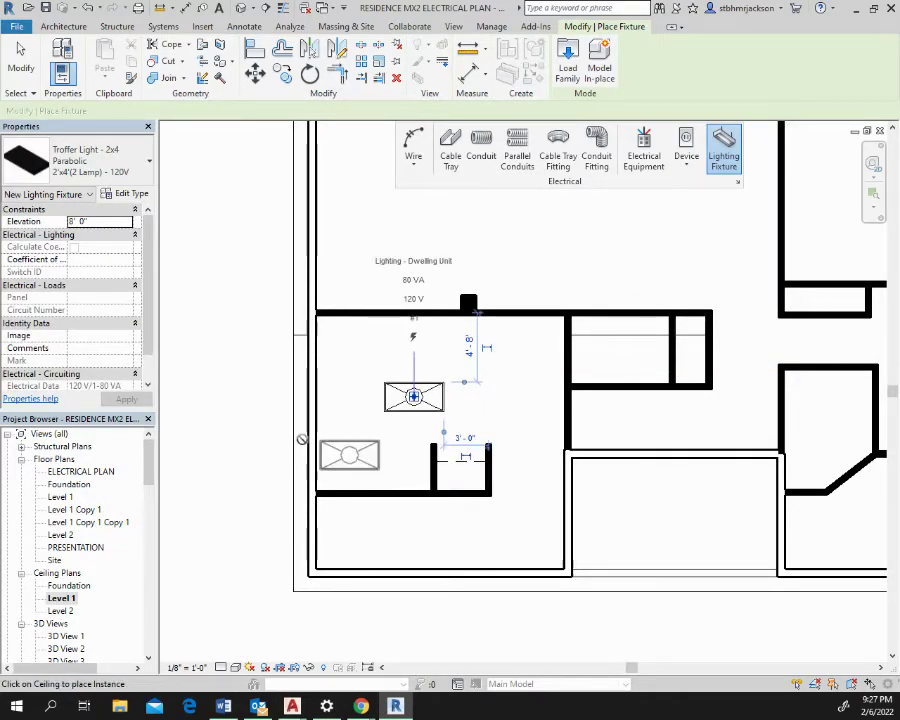
{"action": "key", "text": "Escape"}
{"action": "key", "text": "Escape"}
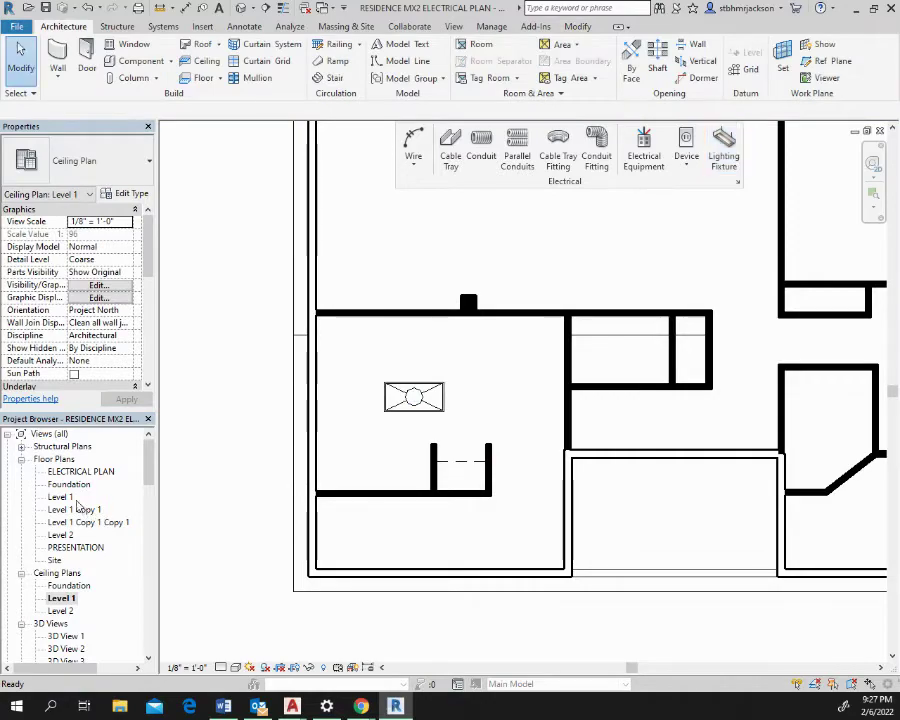
Step: Create a camera view in the Level 1 floor plan from the kitchen's dining-side doorway toward its opposite corner, and extend the crop region downward
{"action": "double_click", "coordinate": [61, 497]}
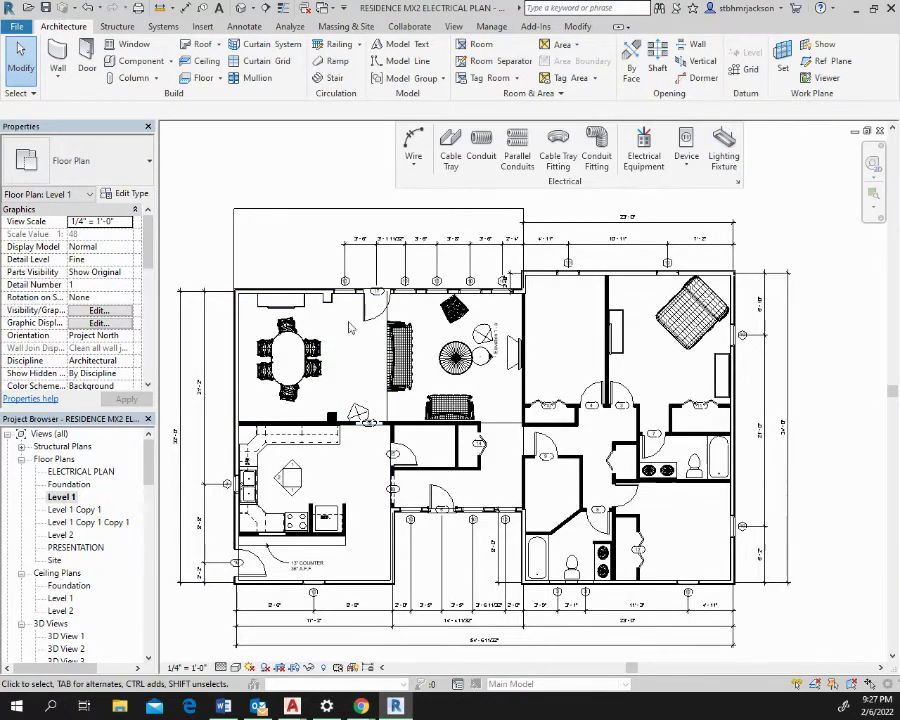
{"action": "left_click", "coordinate": [253, 8]}
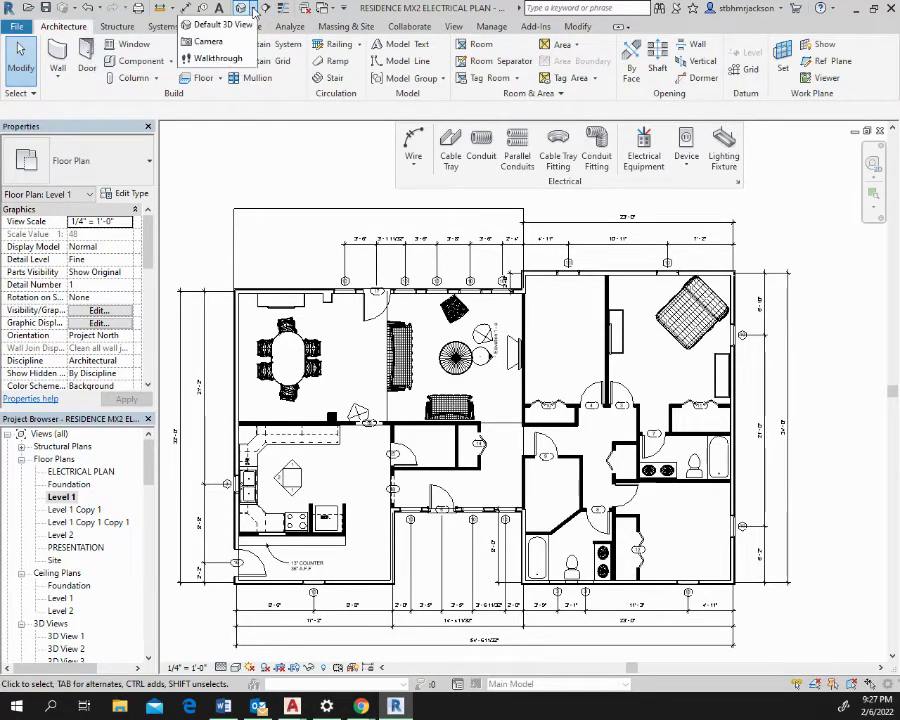
{"action": "left_click", "coordinate": [207, 42]}
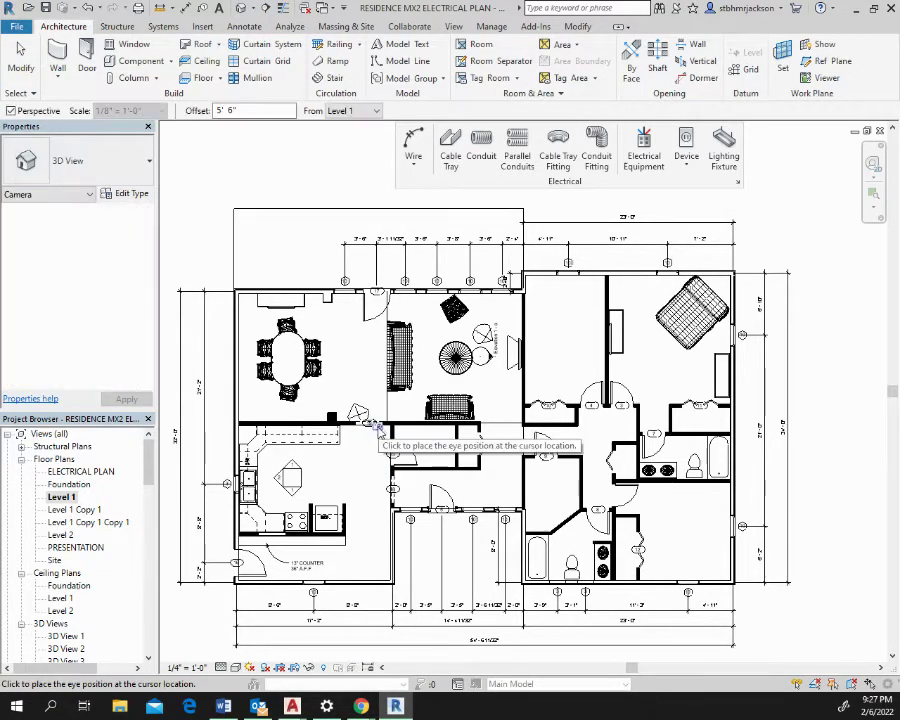
{"action": "left_click", "coordinate": [377, 425]}
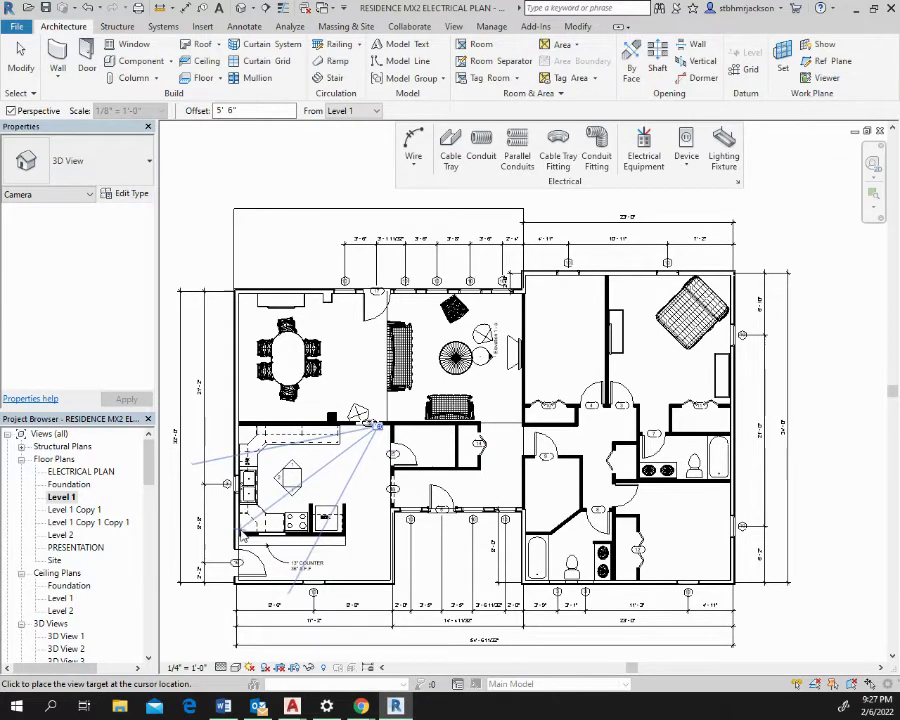
{"action": "left_click", "coordinate": [242, 535]}
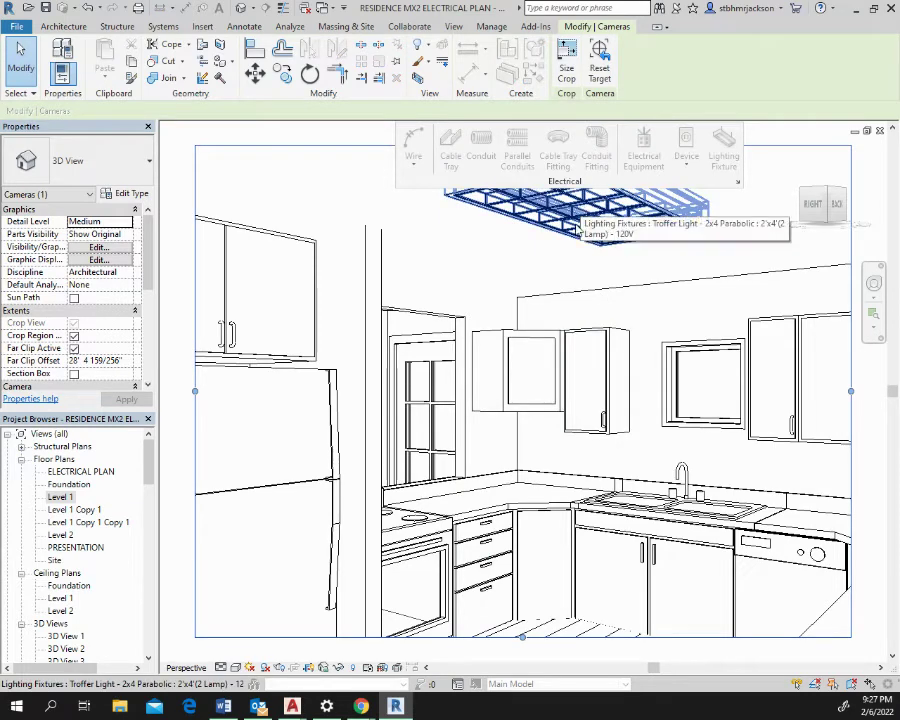
{"action": "scroll", "coordinate": [538, 392], "scroll_direction": "down", "scroll_amount": 2}
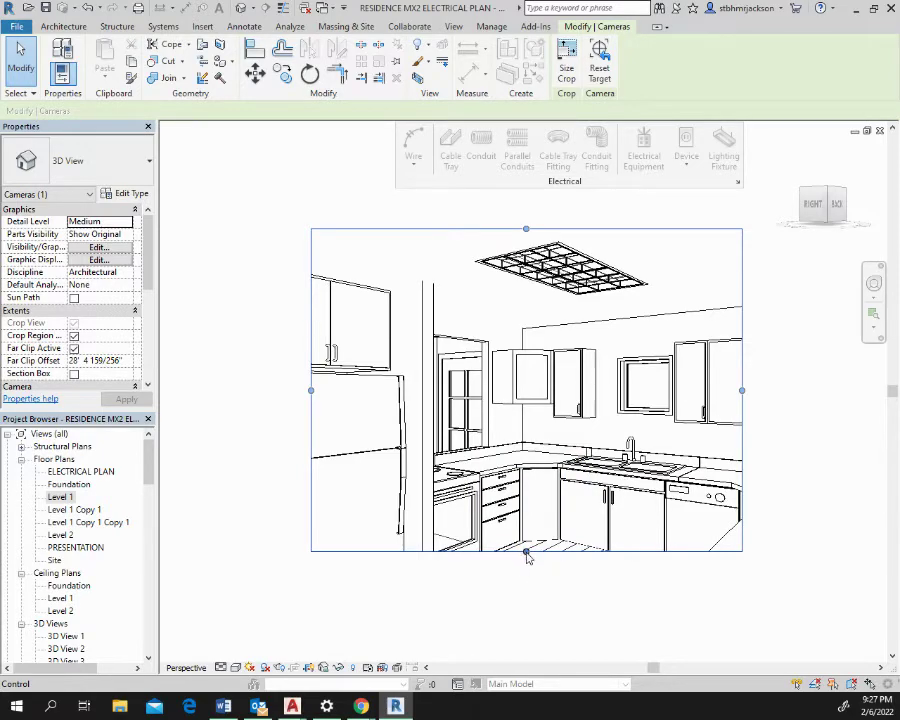
{"action": "left_click_drag", "start_coordinate": [527, 552], "coordinate": [527, 638]}
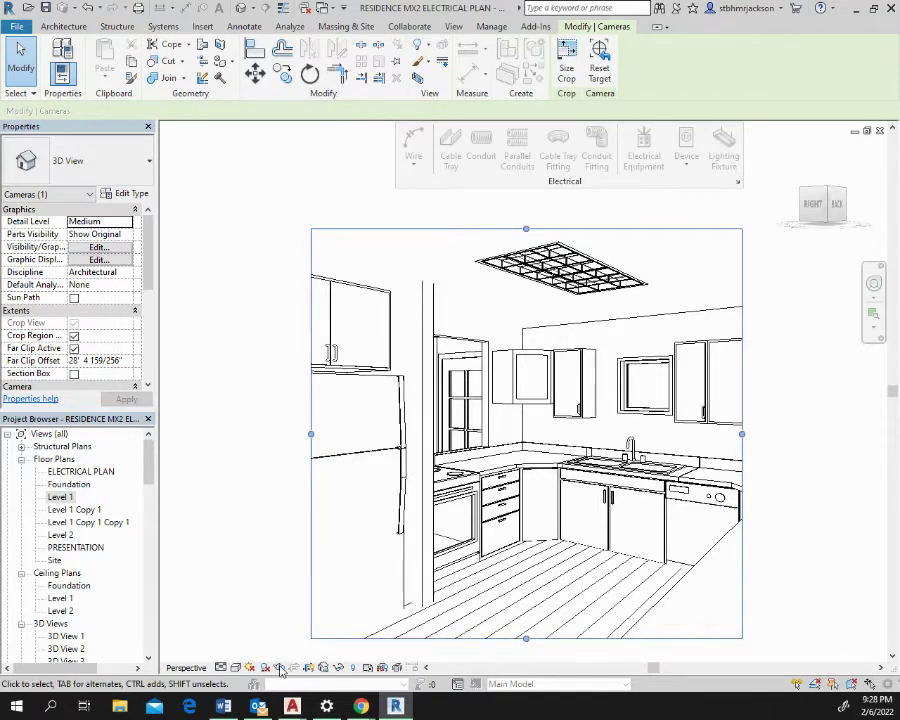
Step: Set the kitchen camera view's visual style to Shaded and look closely at the wall cabinets in the corner
{"action": "left_click", "coordinate": [235, 668]}
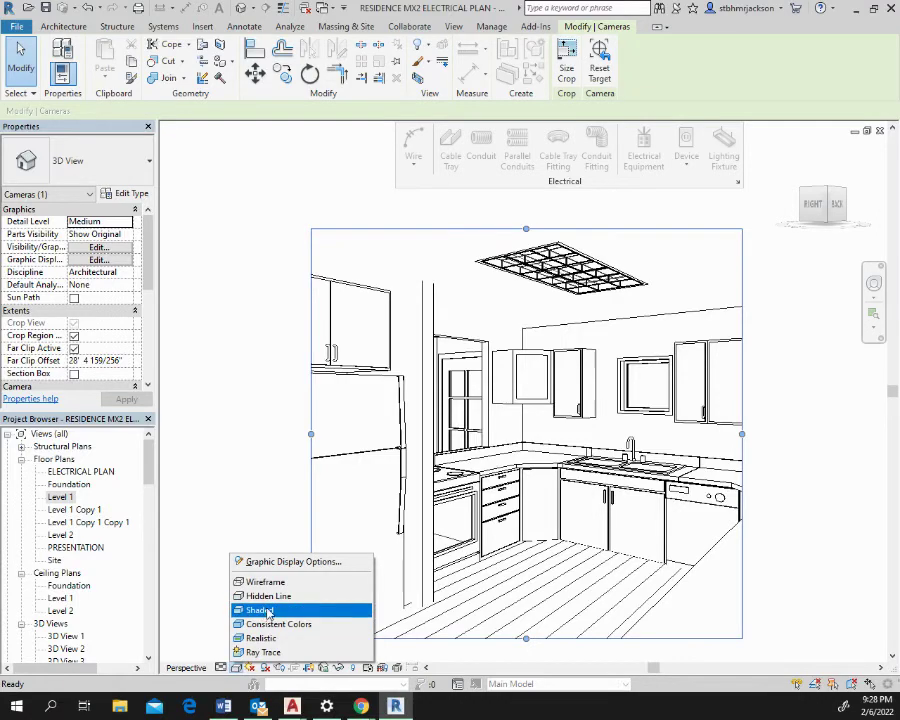
{"action": "left_click", "coordinate": [260, 610]}
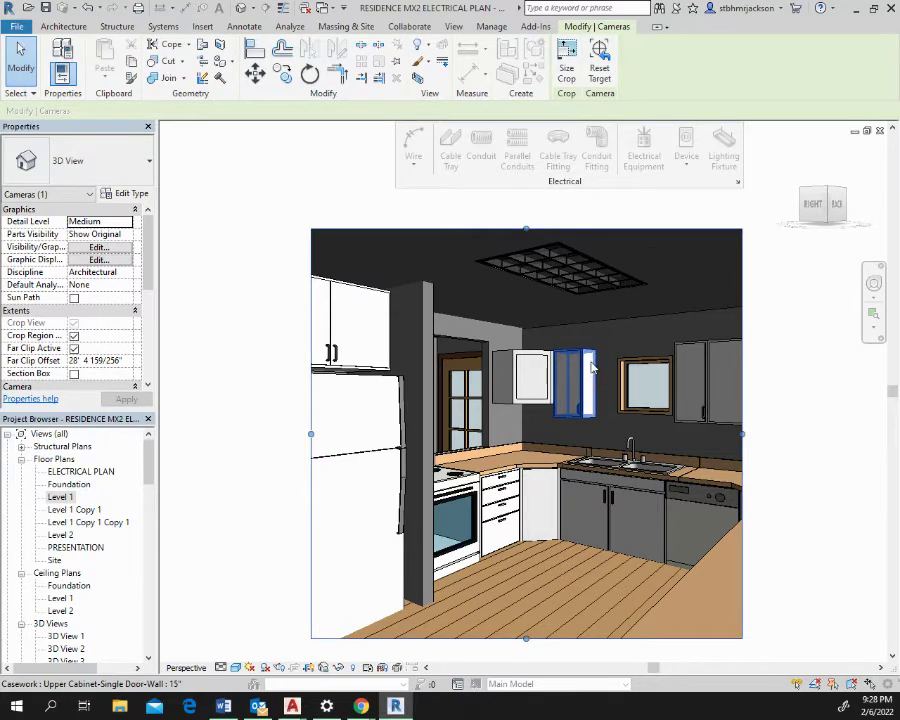
{"action": "scroll", "coordinate": [592, 368], "scroll_direction": "up", "scroll_amount": 8}
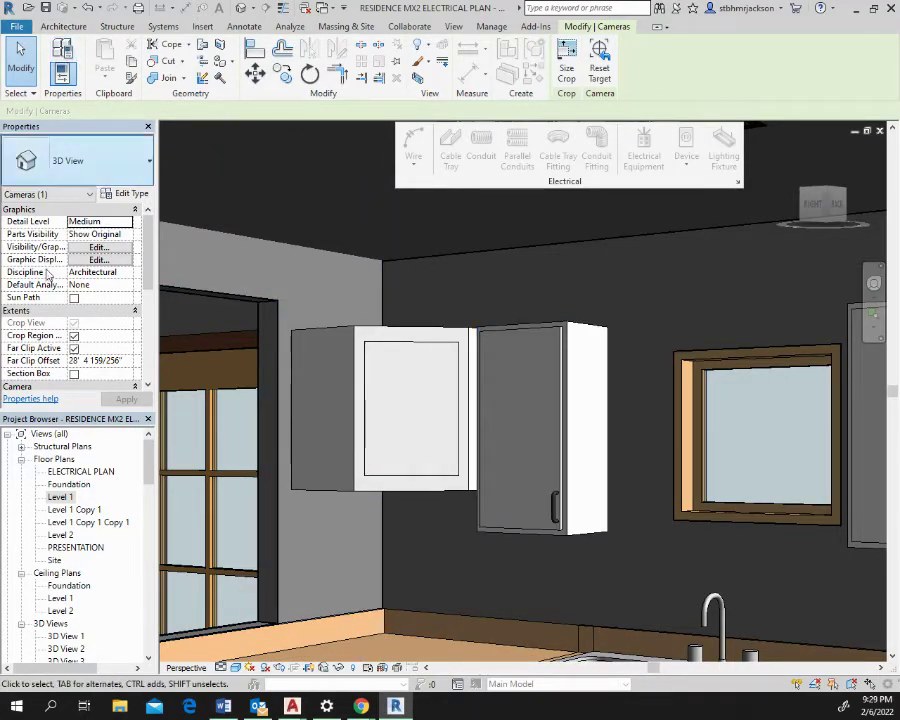
Step: Open the ELECTRICAL PLAN floor plan, change the selected camera's Discipline to Electrical, and deselect the camera
{"action": "double_click", "coordinate": [82, 473]}
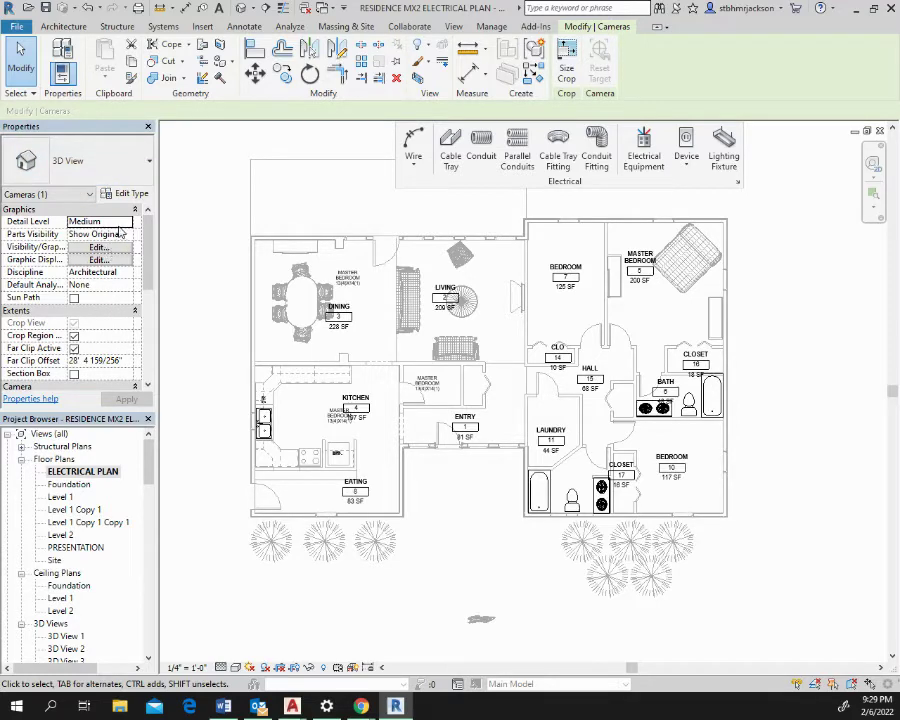
{"action": "scroll", "coordinate": [115, 285], "scroll_direction": "down", "scroll_amount": 2}
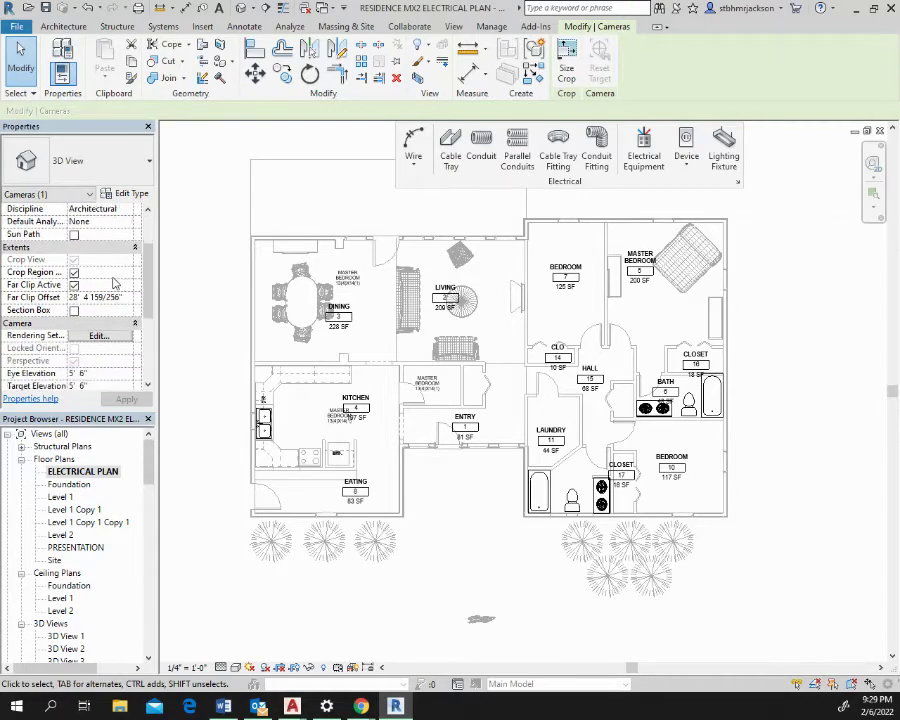
{"action": "scroll", "coordinate": [113, 284], "scroll_direction": "up", "scroll_amount": 2}
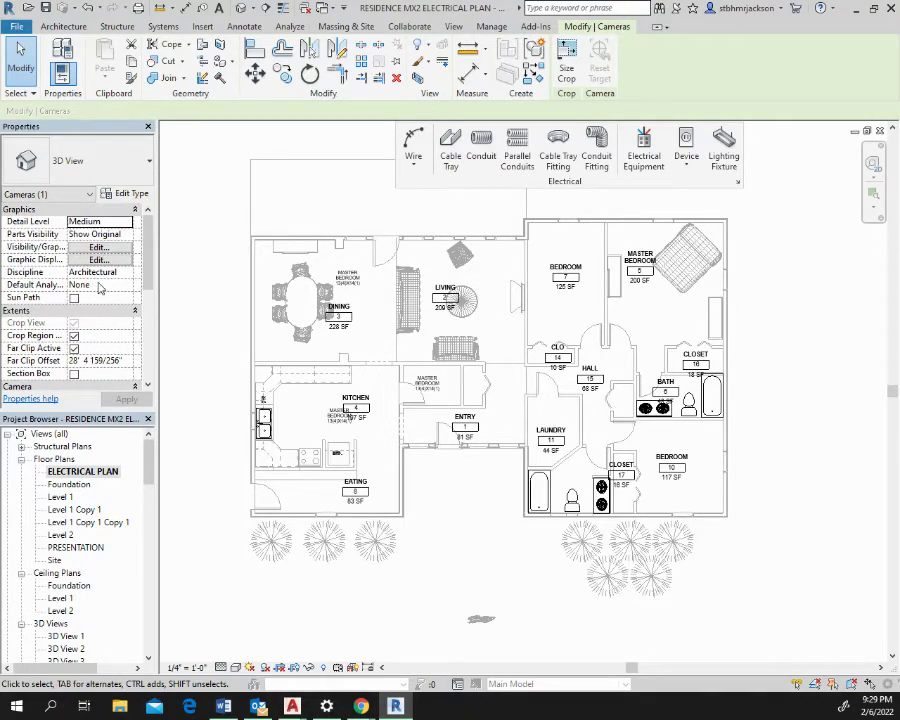
{"action": "left_click", "coordinate": [128, 274]}
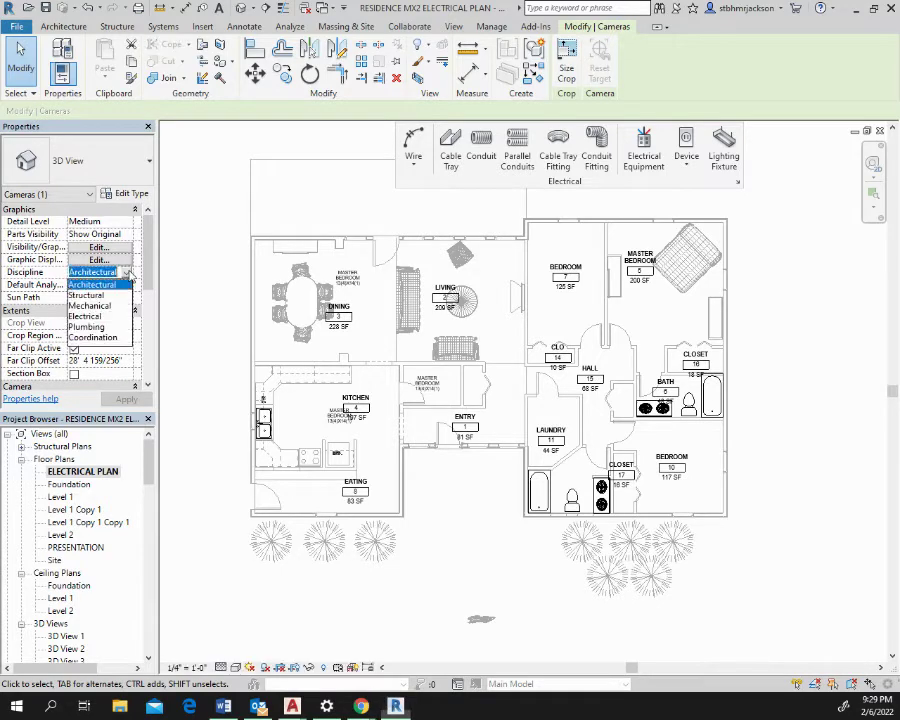
{"action": "left_click", "coordinate": [86, 316]}
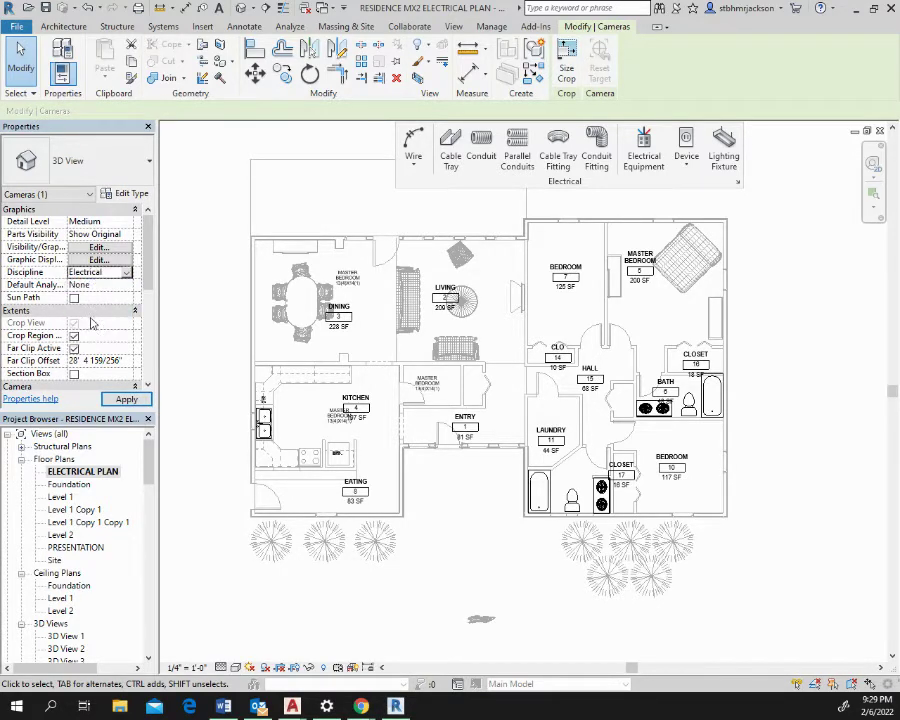
{"action": "left_click", "coordinate": [127, 399]}
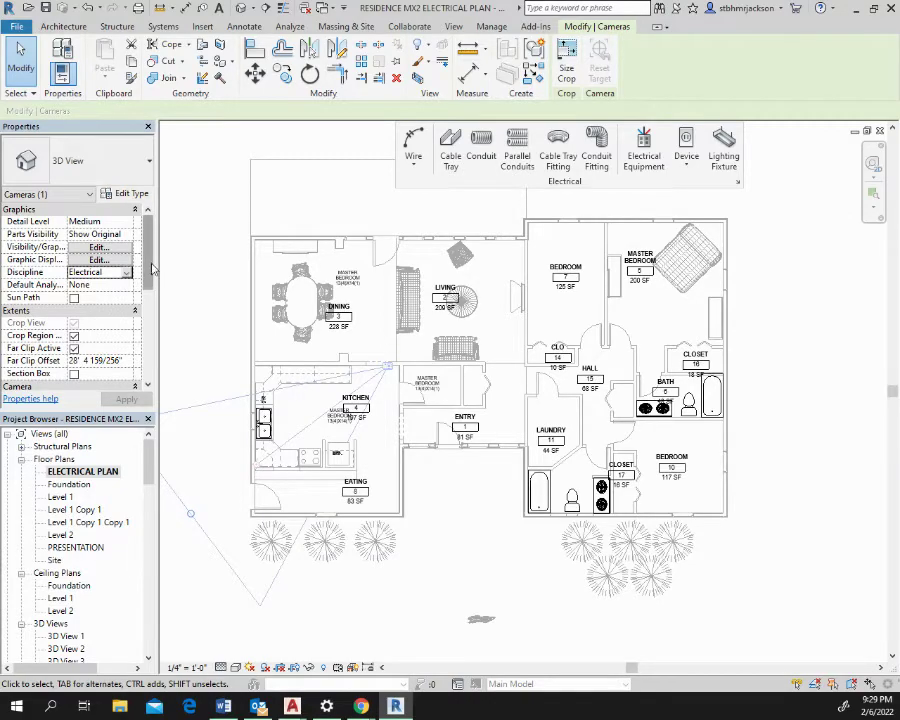
{"action": "left_click_drag", "start_coordinate": [152, 269], "coordinate": [175, 191]}
{"action": "left_click", "coordinate": [247, 185]}
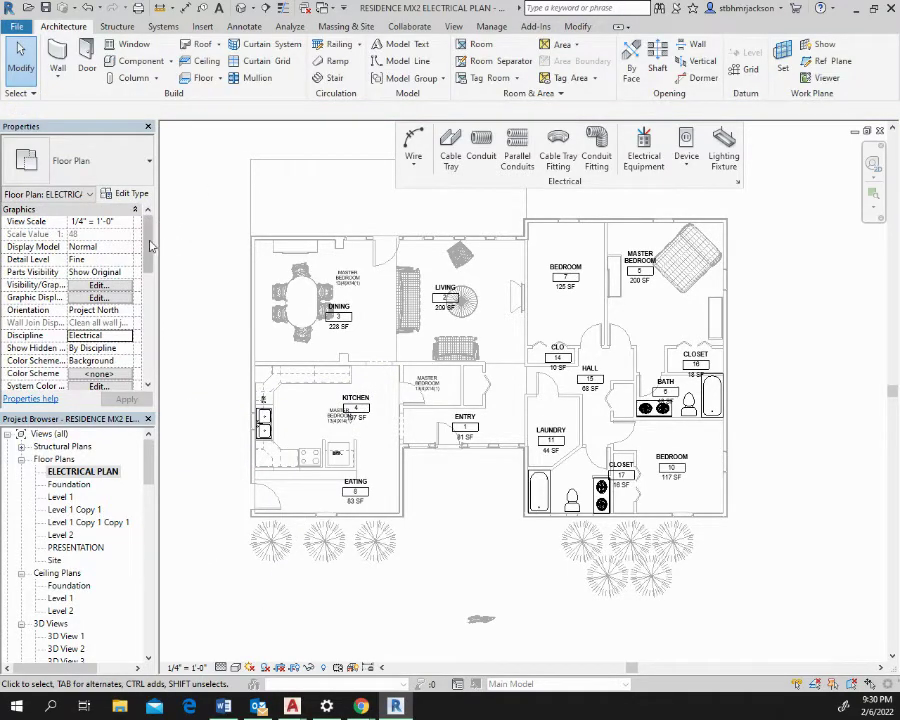
Step: Set the Top offset in the ELECTRICAL PLAN's view range to 8'
{"action": "left_click_drag", "start_coordinate": [148, 240], "coordinate": [150, 266]}
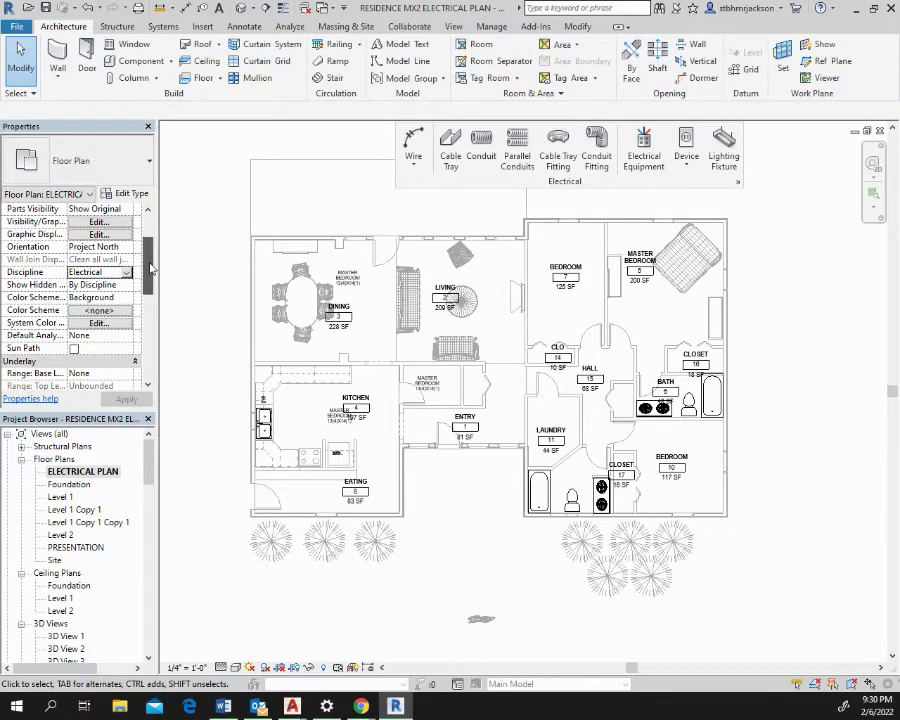
{"action": "left_click_drag", "start_coordinate": [150, 266], "coordinate": [152, 276]}
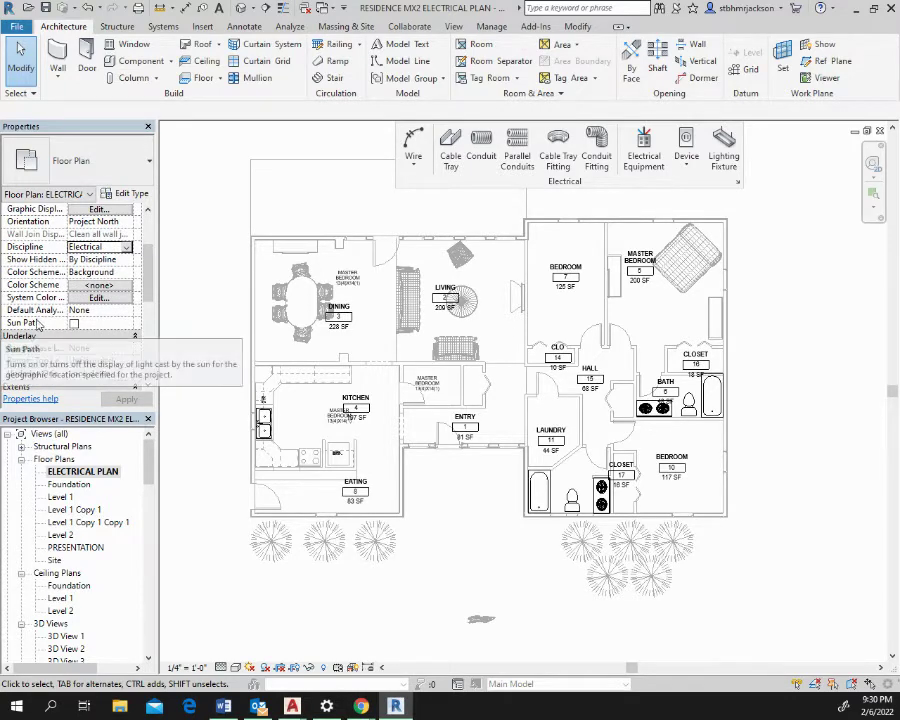
{"action": "scroll", "coordinate": [113, 306], "scroll_direction": "down", "scroll_amount": 3}
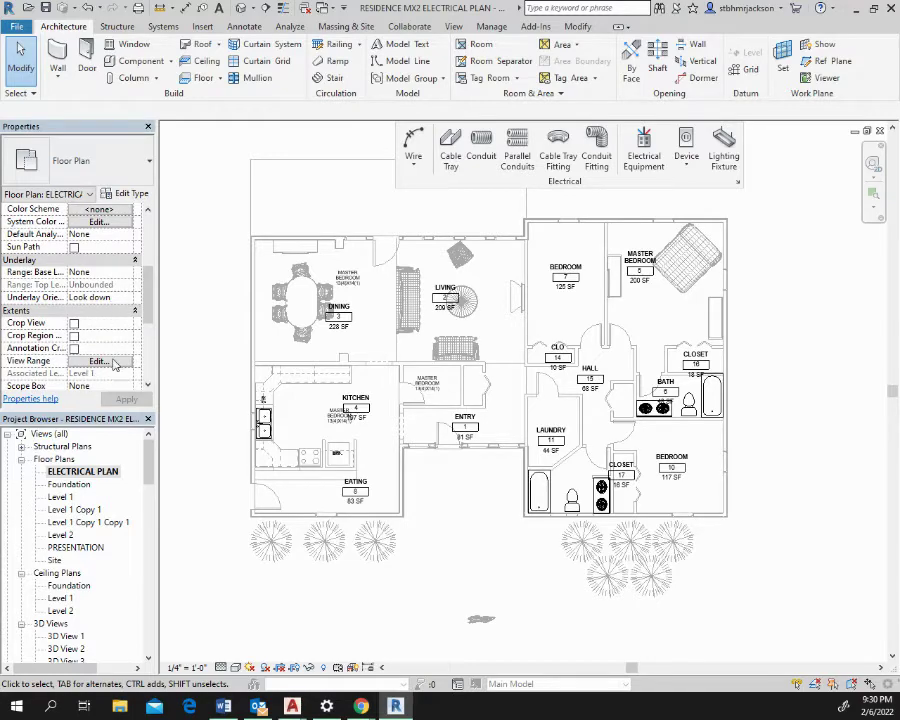
{"action": "left_click", "coordinate": [113, 362]}
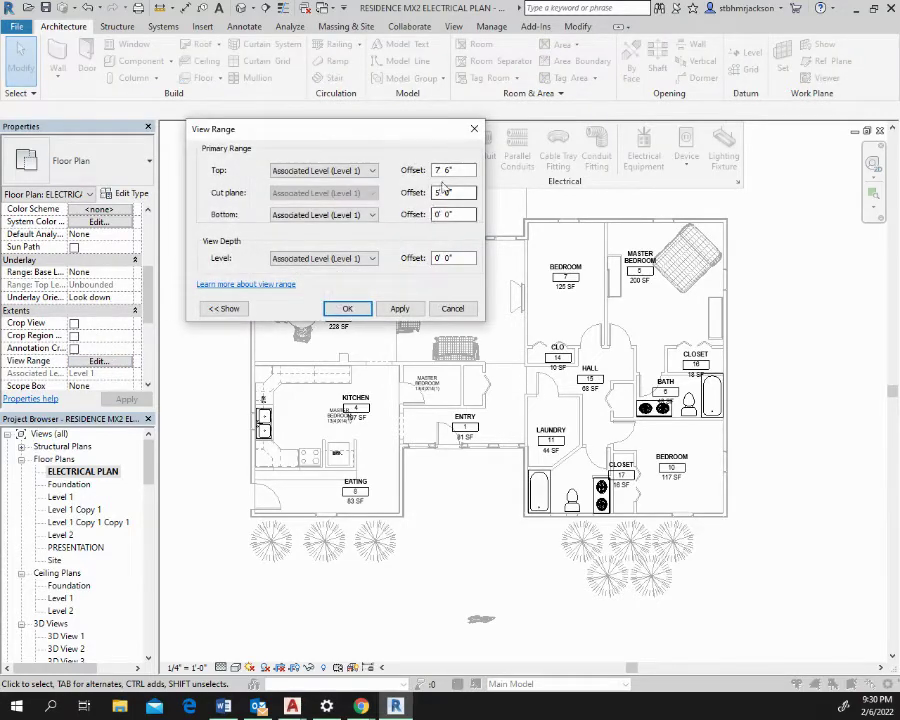
{"action": "double_click", "coordinate": [457, 170]}
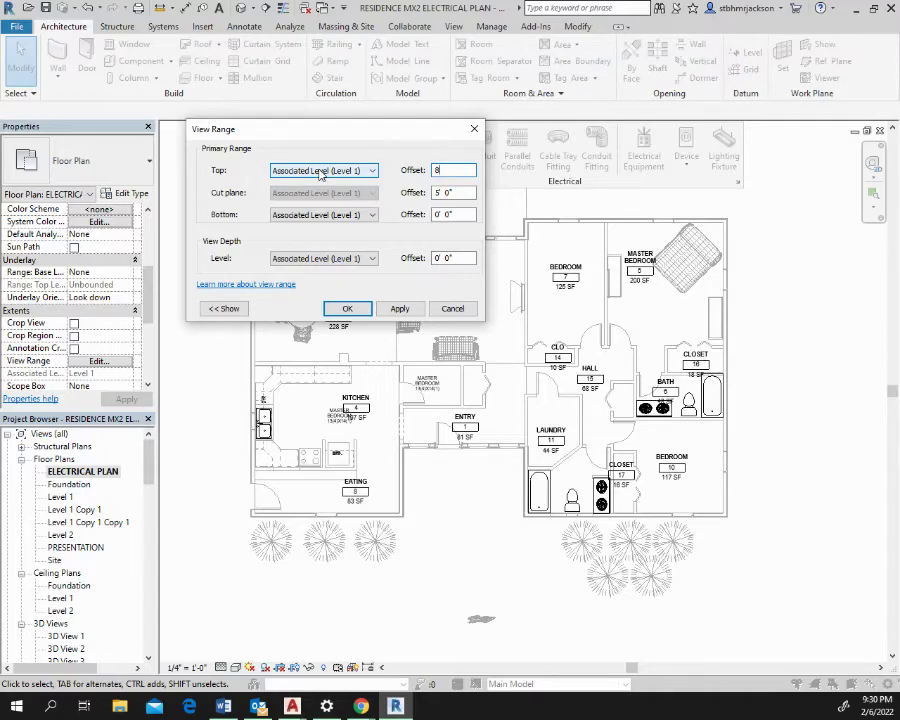
{"action": "key", "text": "Return"}
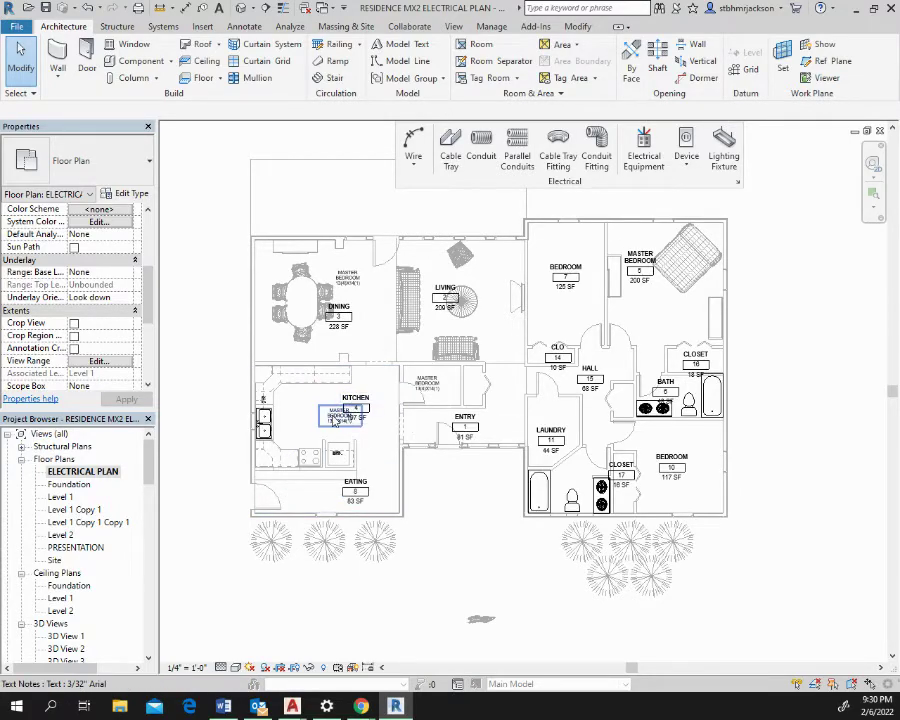
Step: Delete the misplaced MASTER BEDROOM text note overlapping the kitchen's room tag in the ELECTRICAL PLAN
{"action": "left_click", "coordinate": [338, 417]}
{"action": "key", "text": "Escape"}
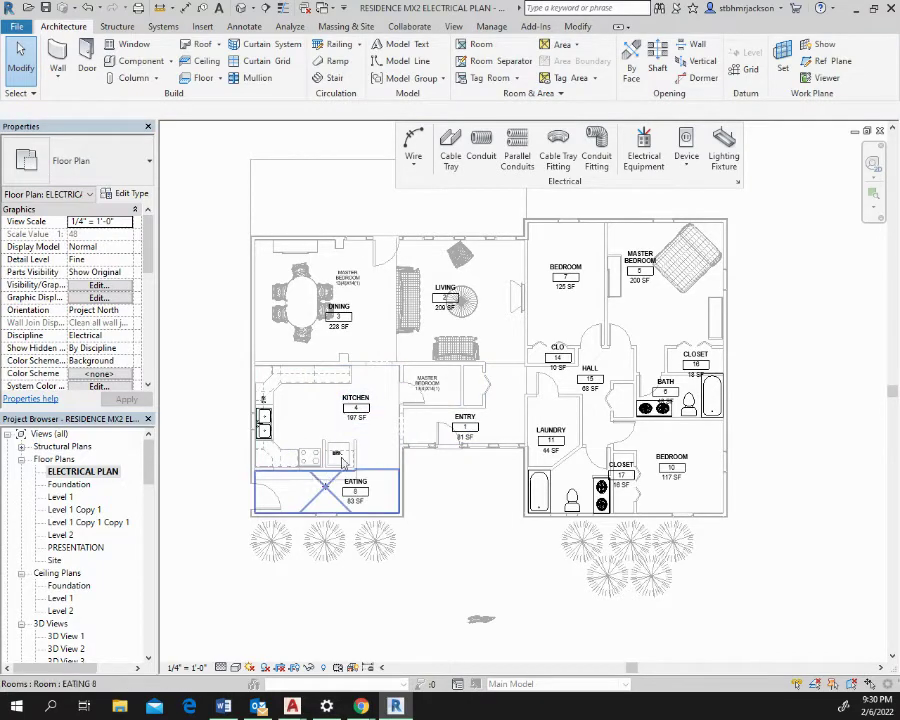
{"action": "scroll", "coordinate": [315, 418], "scroll_direction": "up", "scroll_amount": 4}
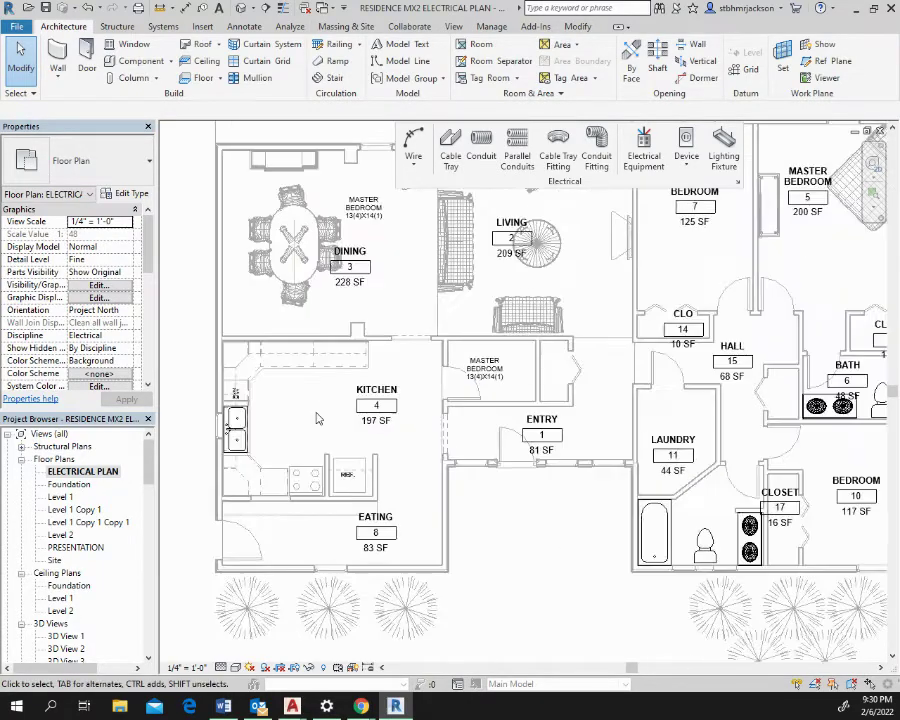
{"action": "scroll", "coordinate": [317, 418], "scroll_direction": "up", "scroll_amount": 2}
{"action": "scroll", "coordinate": [320, 418], "scroll_direction": "down", "scroll_amount": 2}
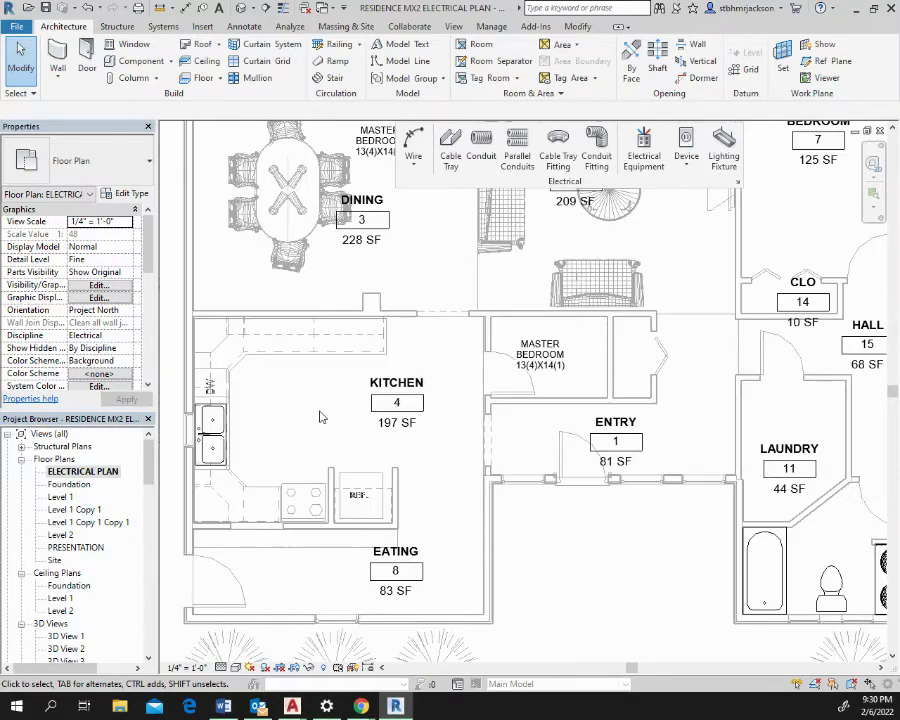
{"action": "middle_click_drag", "start_coordinate": [328, 415], "coordinate": [346, 484]}
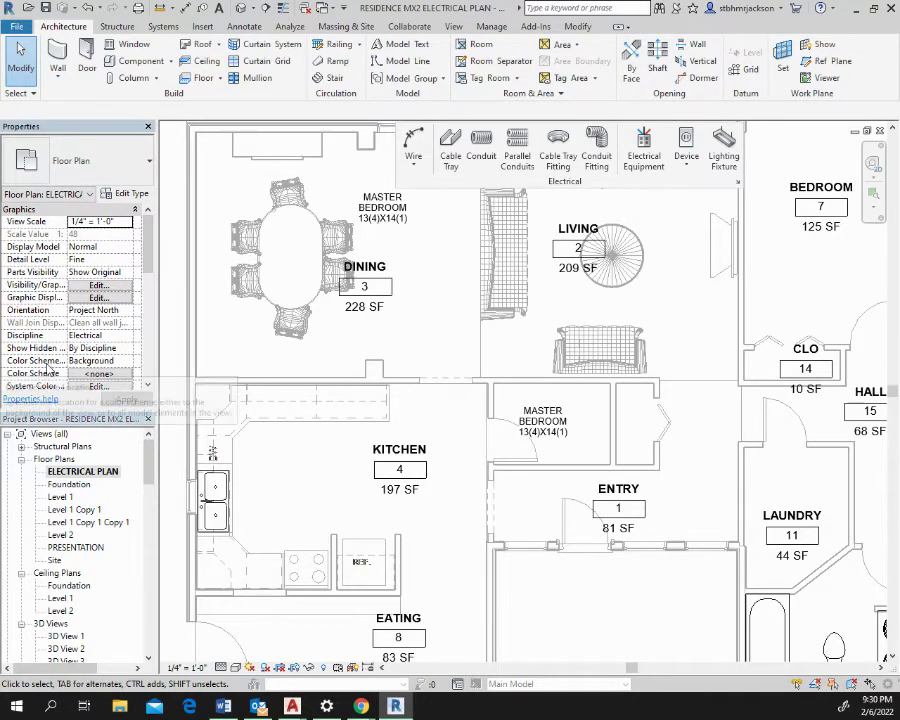
Step: Examine the view range offsets of the Level 1 ceiling plan, where the kitchen's troffer light is placed
{"action": "double_click", "coordinate": [60, 598]}
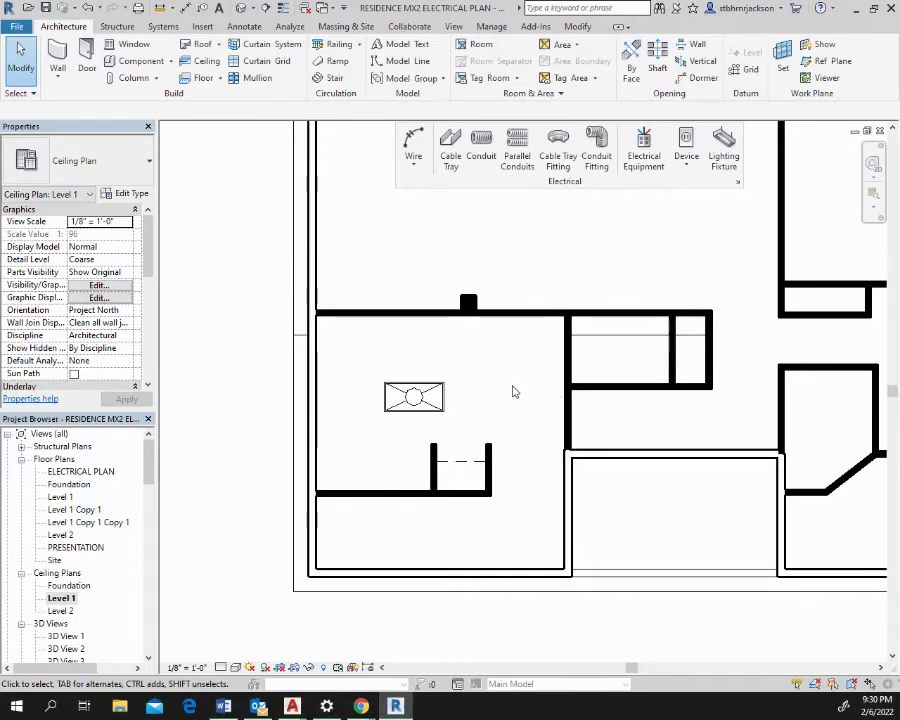
{"action": "middle_click_drag", "start_coordinate": [512, 392], "coordinate": [459, 433]}
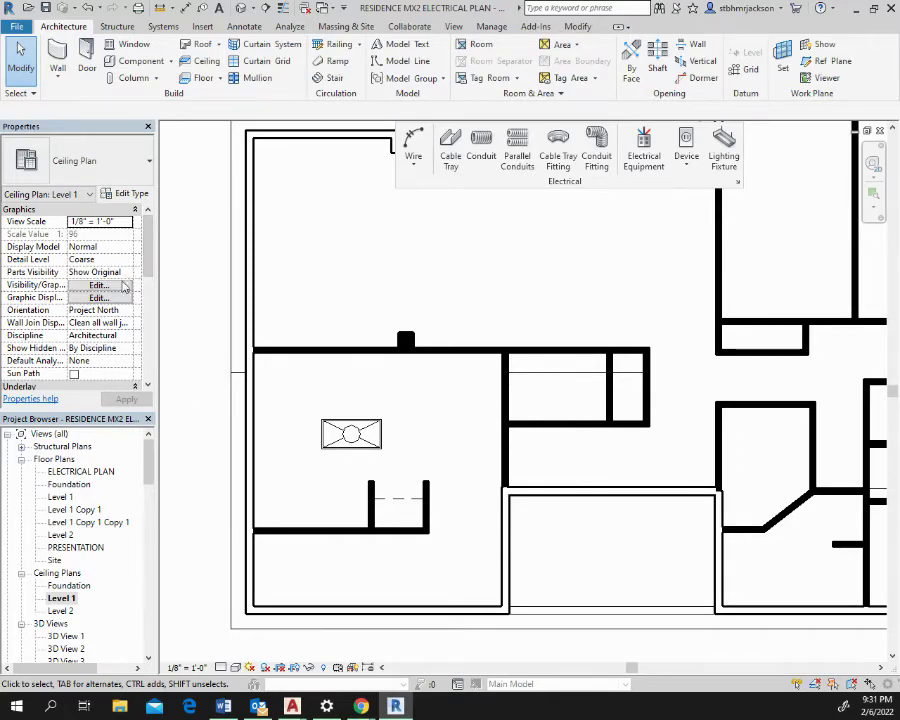
{"action": "left_click_drag", "start_coordinate": [146, 257], "coordinate": [151, 287]}
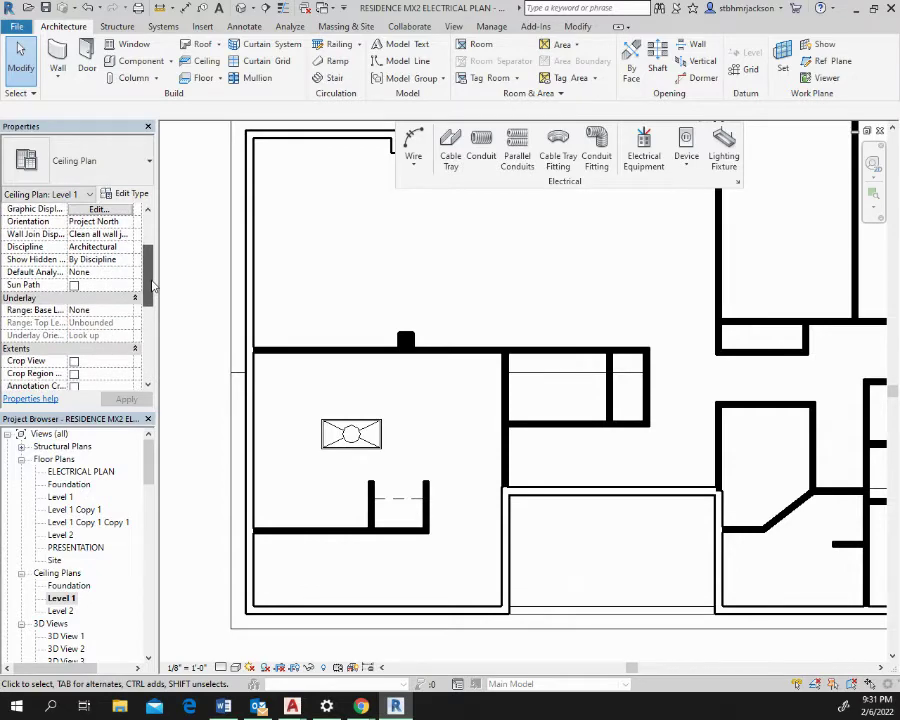
{"action": "scroll", "coordinate": [150, 290], "scroll_direction": "down", "scroll_amount": 2}
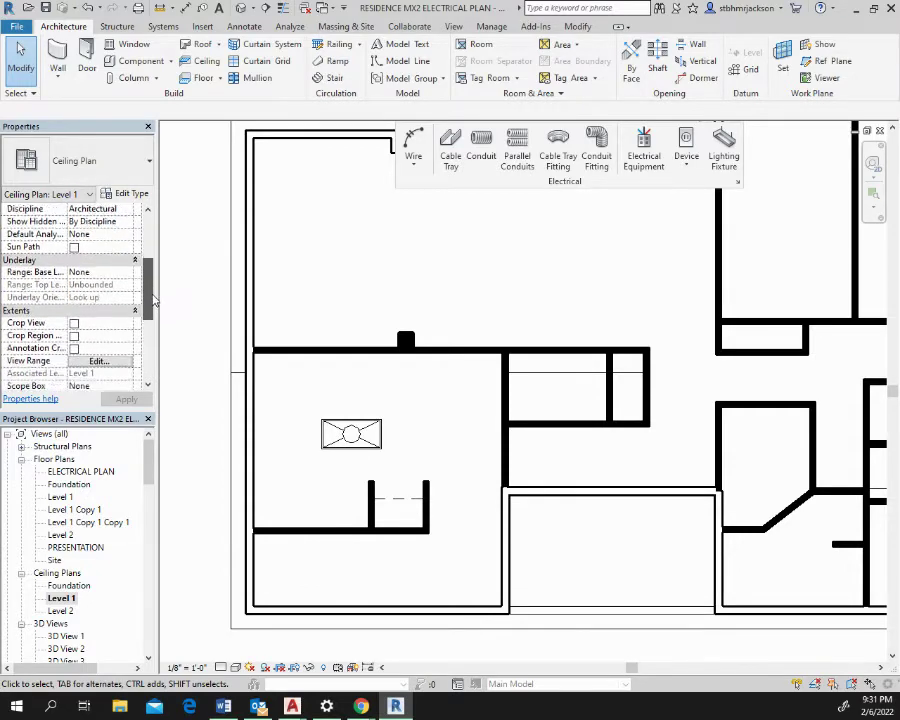
{"action": "left_click", "coordinate": [106, 351]}
{"action": "left_click", "coordinate": [459, 172]}
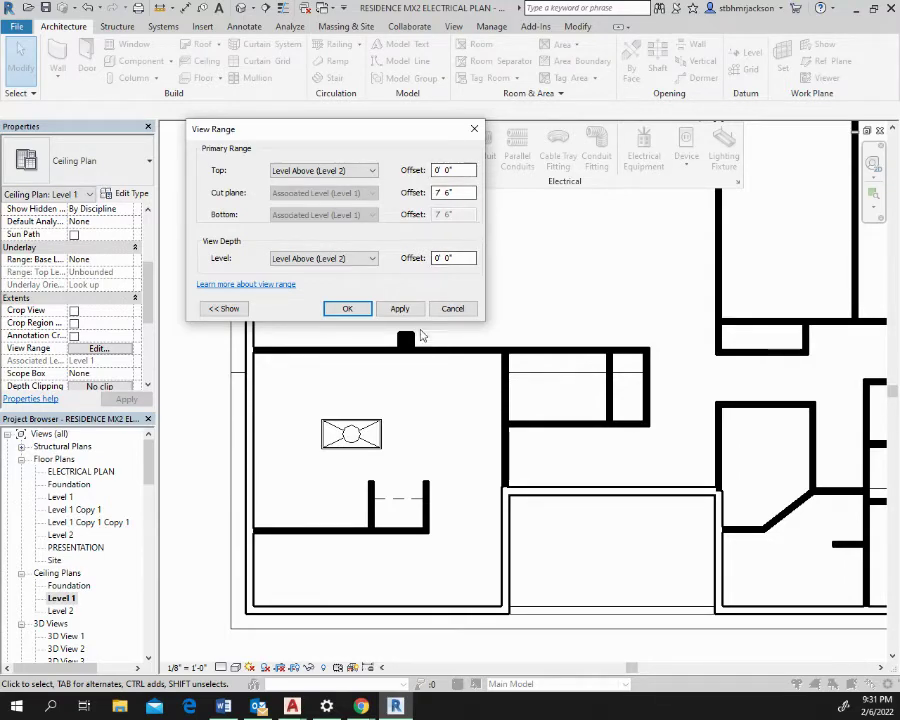
{"action": "left_click", "coordinate": [401, 309]}
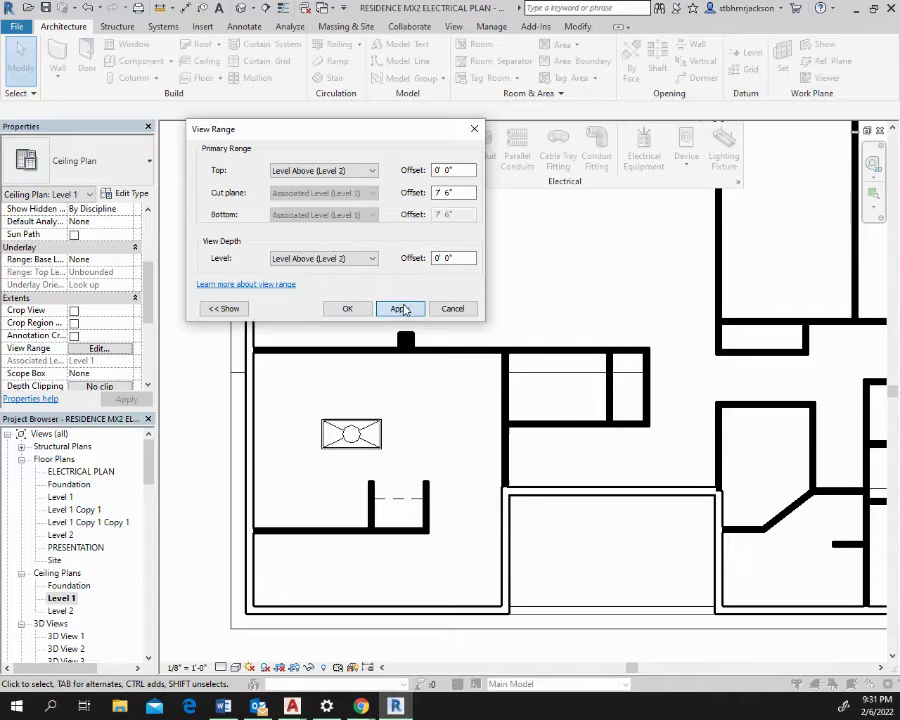
{"action": "left_click", "coordinate": [347, 309]}
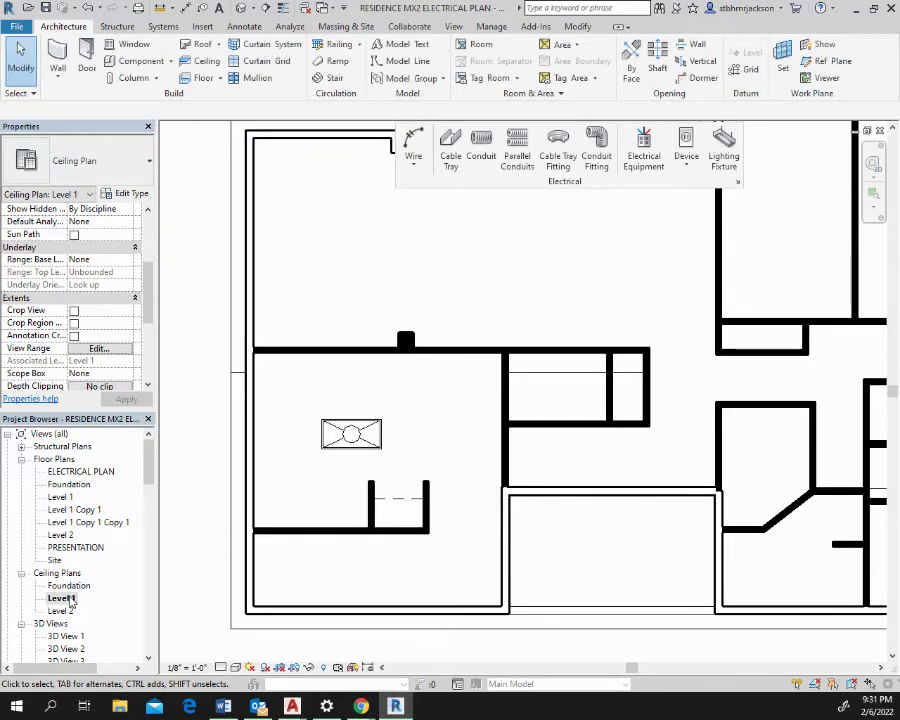
Step: Raise the Top offset in the ELECTRICAL PLAN's view range so the plan includes the kitchen's troffer light
{"action": "double_click", "coordinate": [84, 473]}
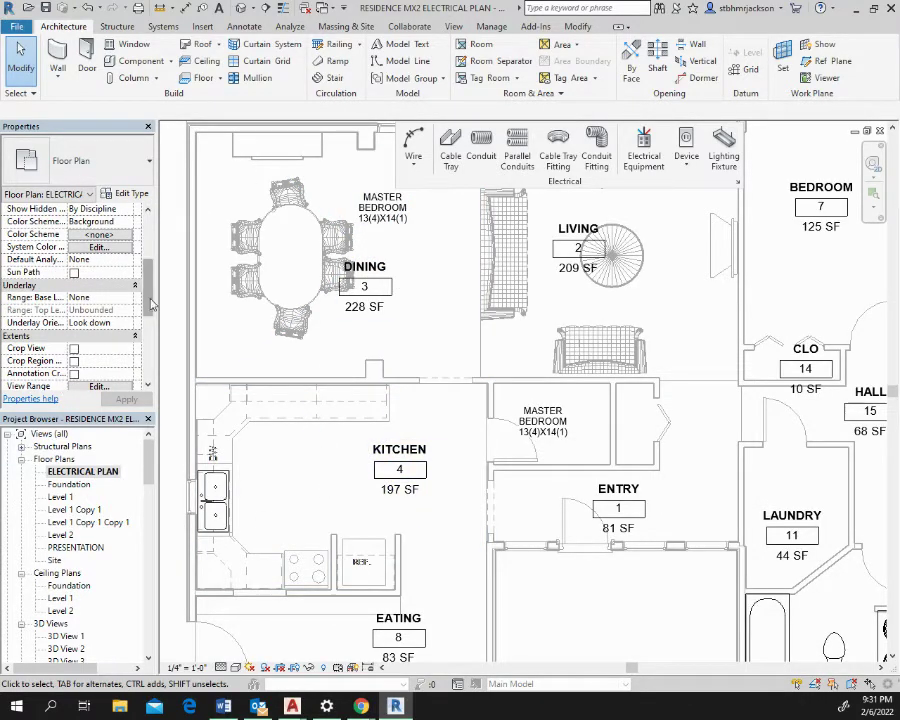
{"action": "left_click_drag", "start_coordinate": [145, 299], "coordinate": [145, 322]}
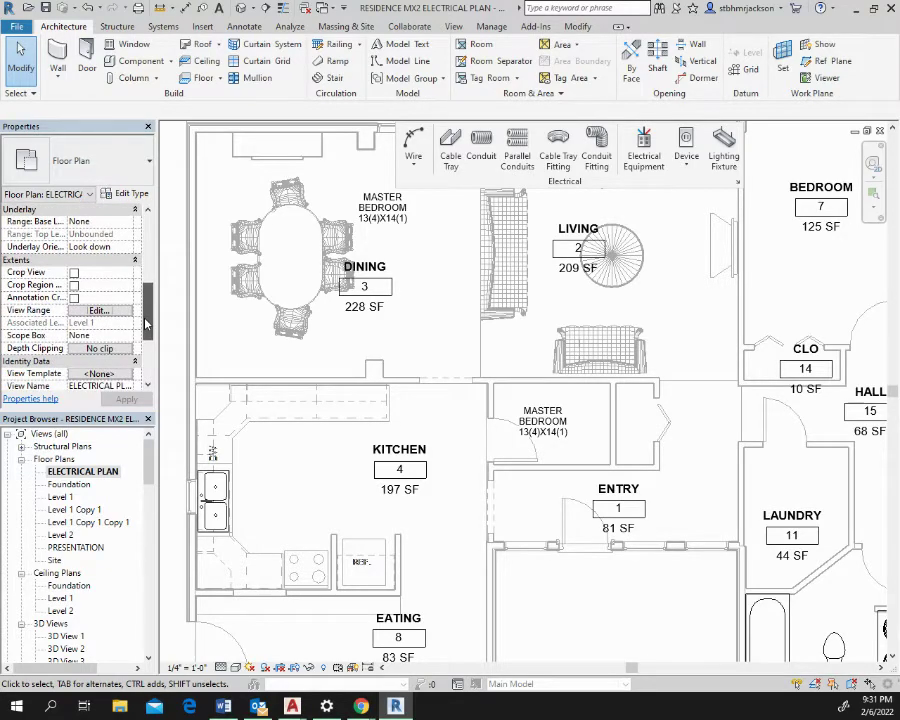
{"action": "left_click_drag", "start_coordinate": [145, 322], "coordinate": [145, 300]}
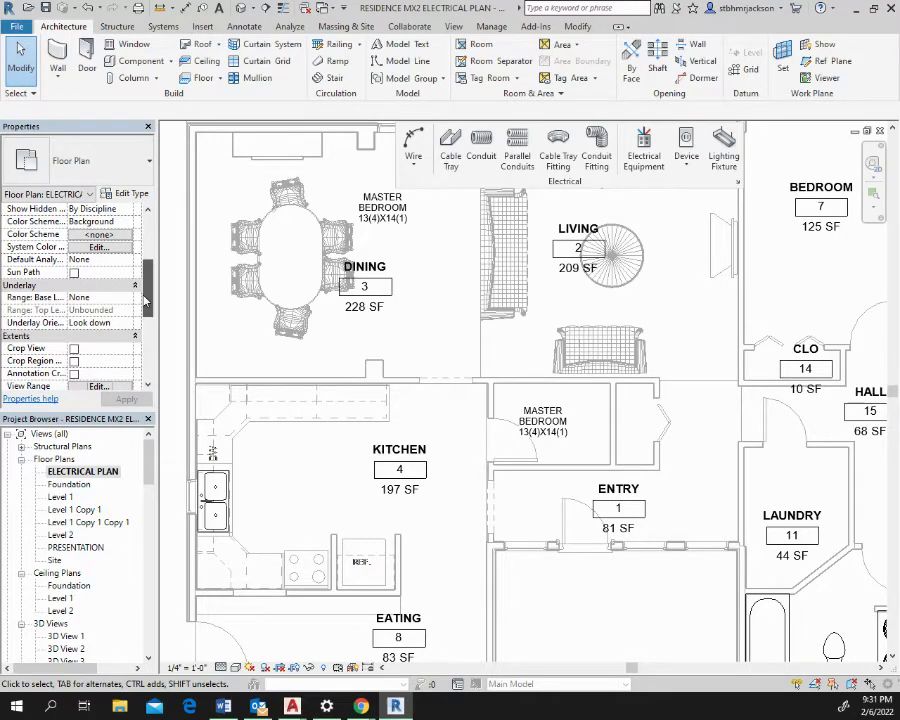
{"action": "left_click_drag", "start_coordinate": [145, 302], "coordinate": [145, 310]}
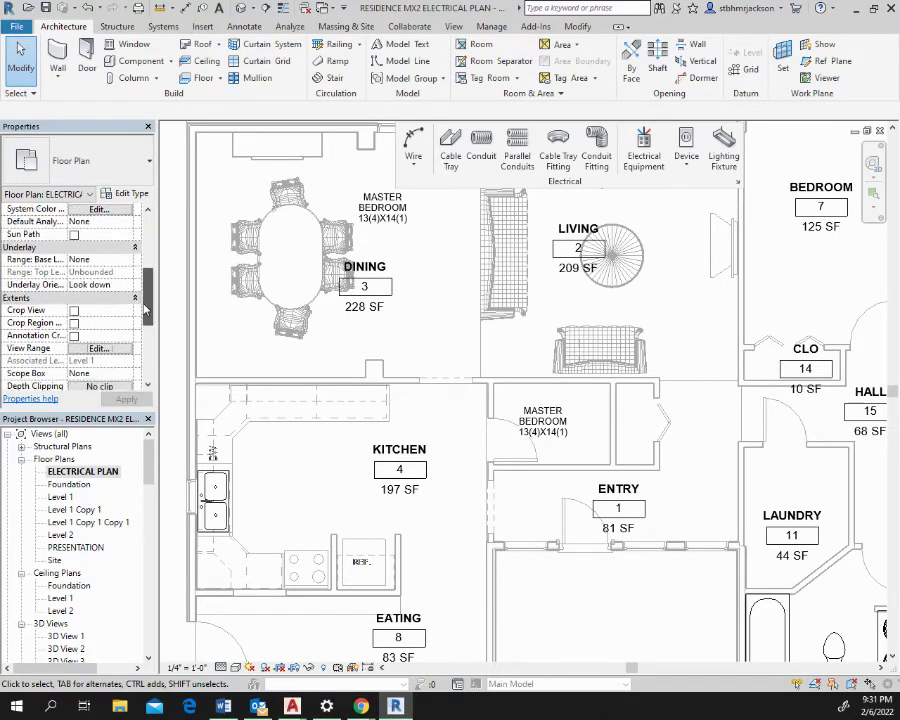
{"action": "left_click", "coordinate": [100, 348]}
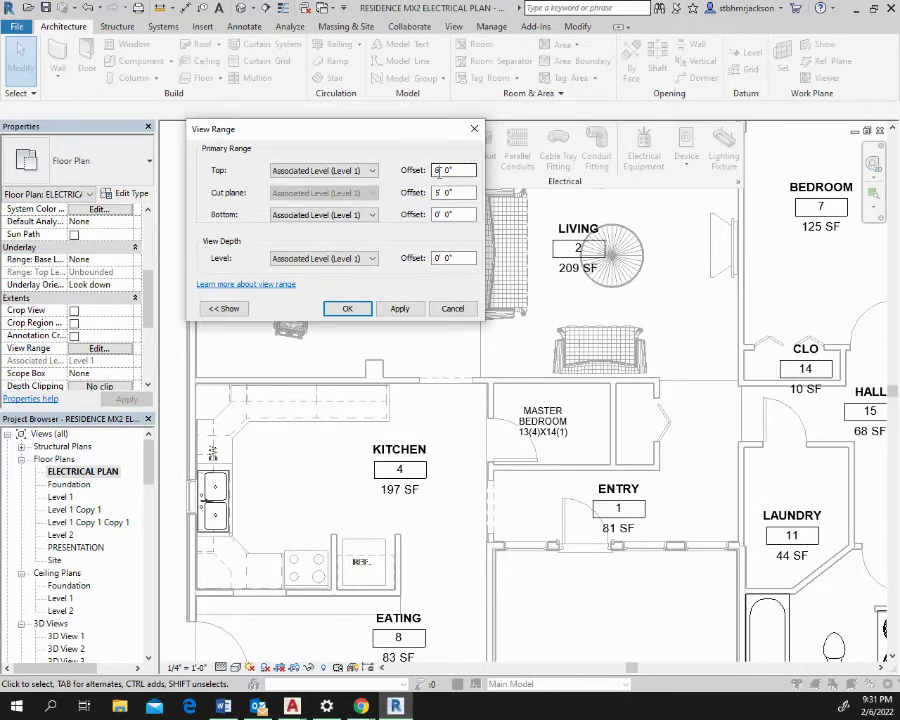
{"action": "left_click_drag", "start_coordinate": [440, 171], "coordinate": [424, 174]}
{"action": "key", "text": "Return"}
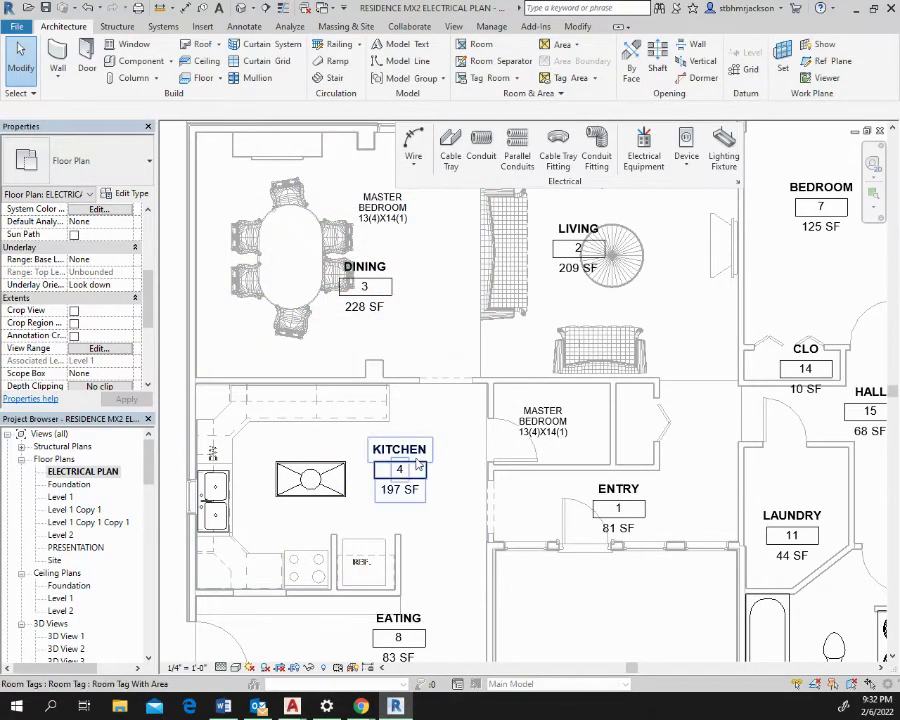
Step: Delete the misplaced MASTER BEDROOM text note in the small room between the kitchen and the entry closet
{"action": "scroll", "coordinate": [433, 458], "scroll_direction": "up", "scroll_amount": 1}
{"action": "middle_click_drag", "start_coordinate": [433, 458], "coordinate": [528, 298]}
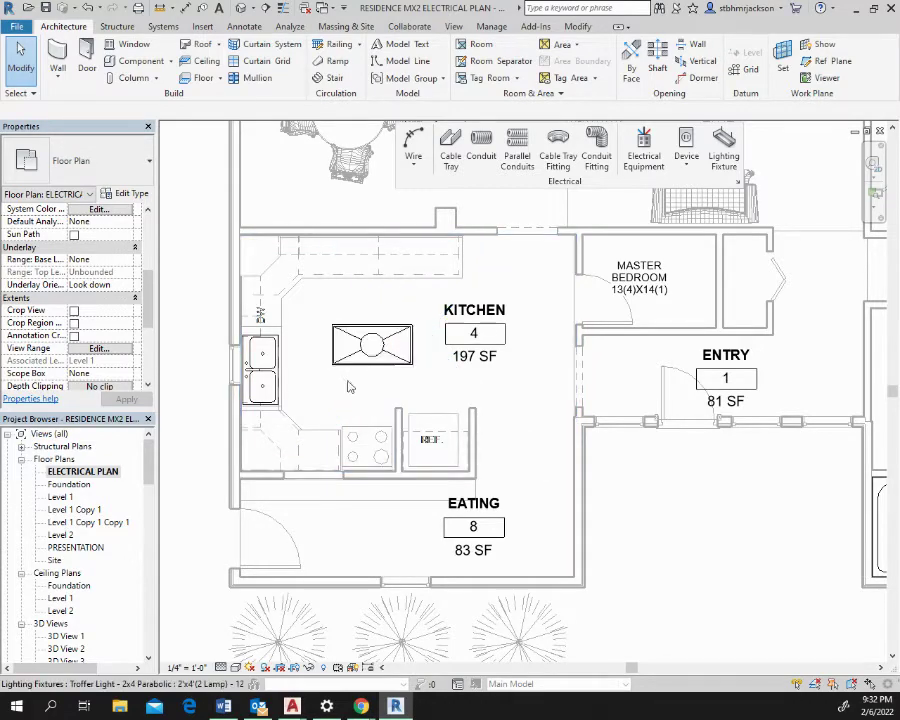
{"action": "left_click", "coordinate": [635, 289]}
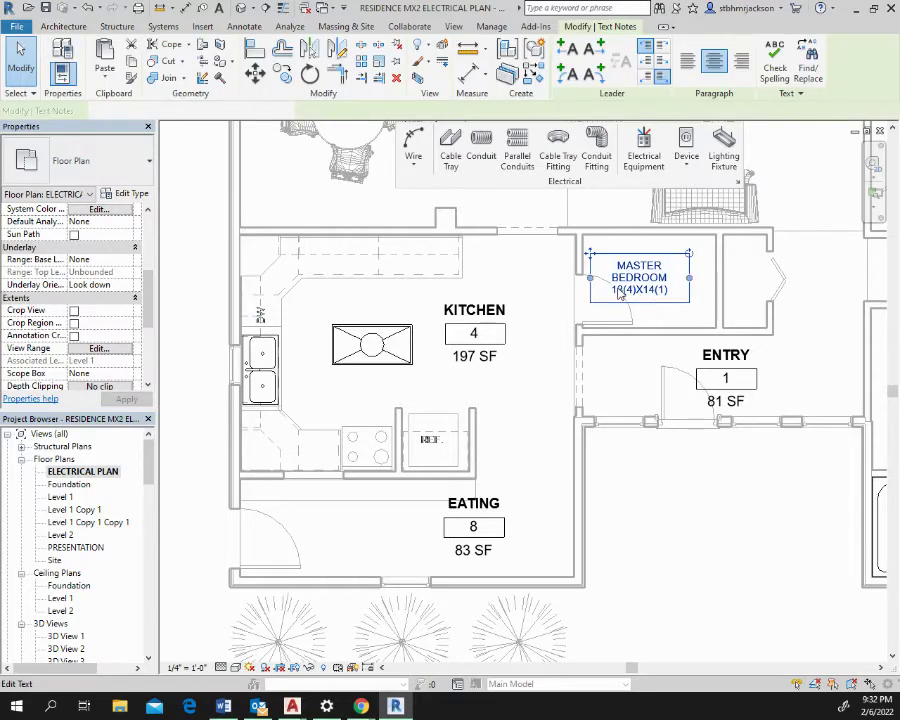
{"action": "key", "text": "Delete"}
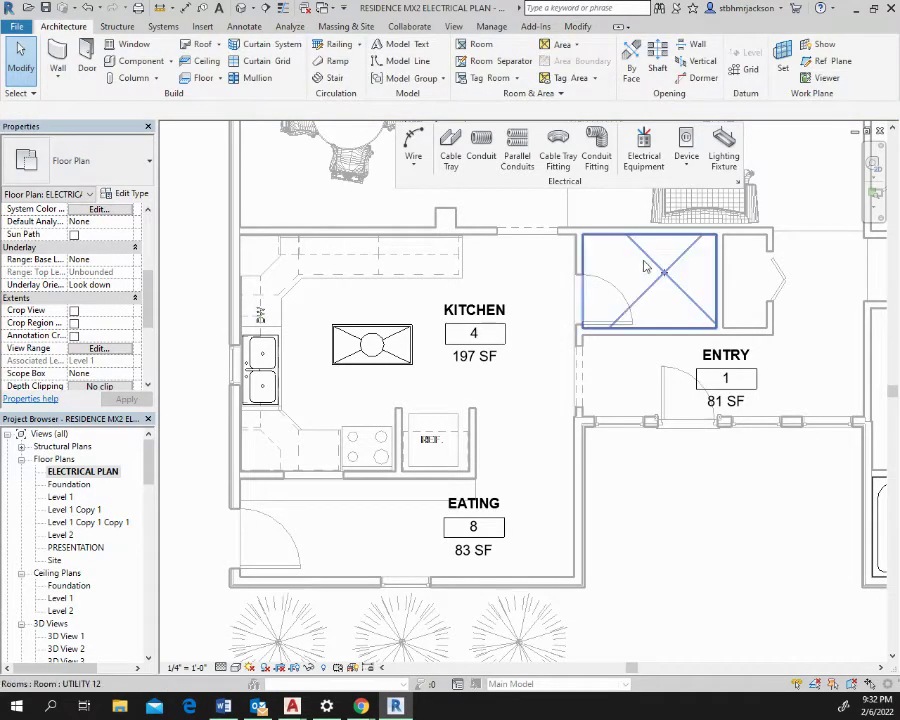
Step: Tag the UTILITY room and the adjoining CLO room above the entry with Room Tag With Area tags
{"action": "middle_click_drag", "start_coordinate": [637, 292], "coordinate": [488, 384]}
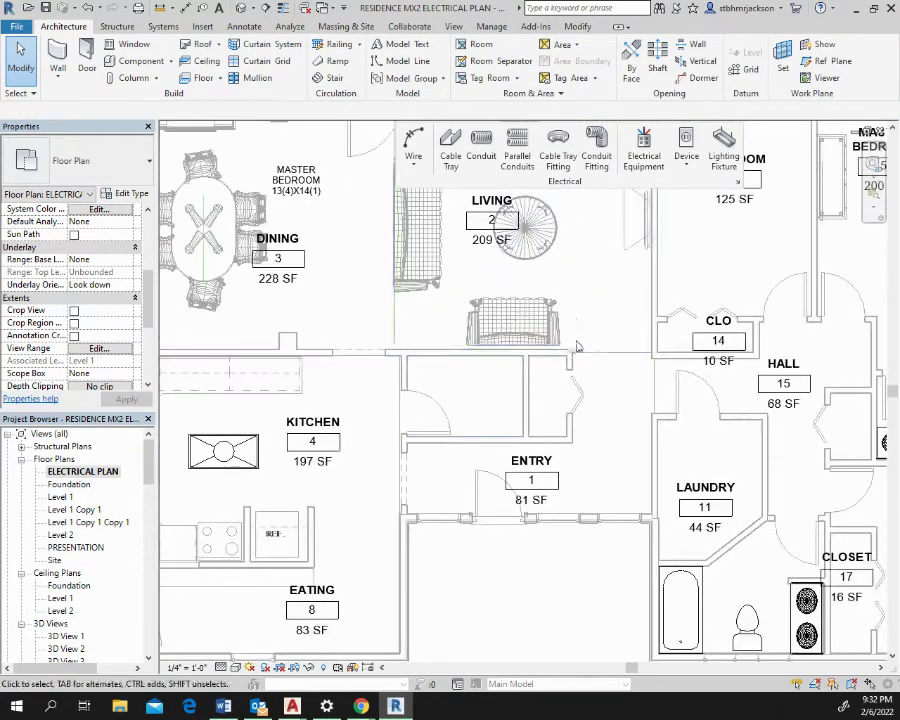
{"action": "middle_click_drag", "start_coordinate": [733, 258], "coordinate": [451, 162]}
{"action": "middle_click_drag", "start_coordinate": [358, 318], "coordinate": [520, 310]}
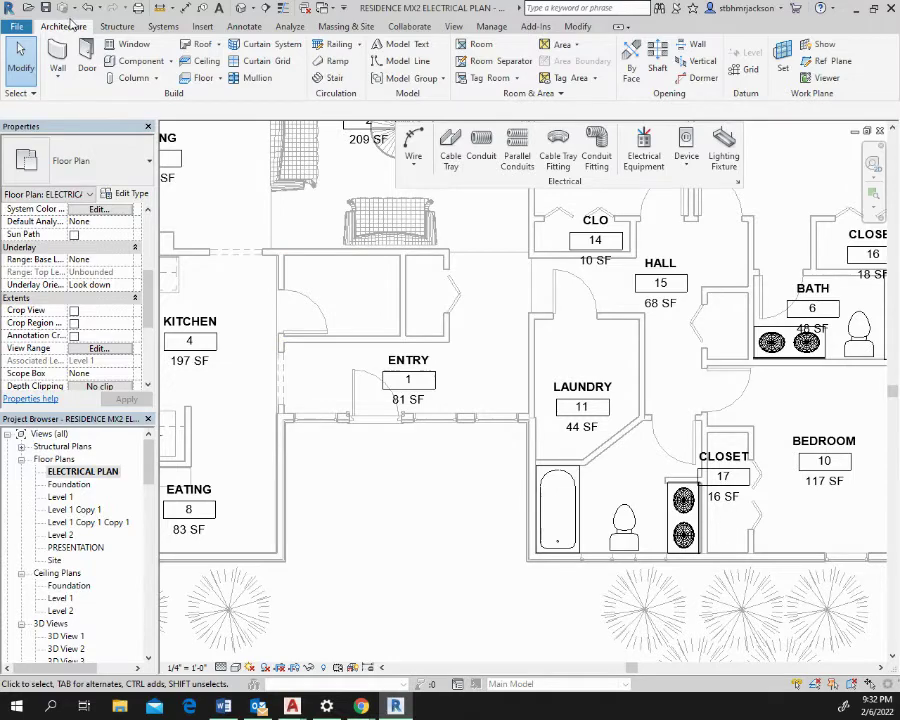
{"action": "left_click", "coordinate": [477, 47]}
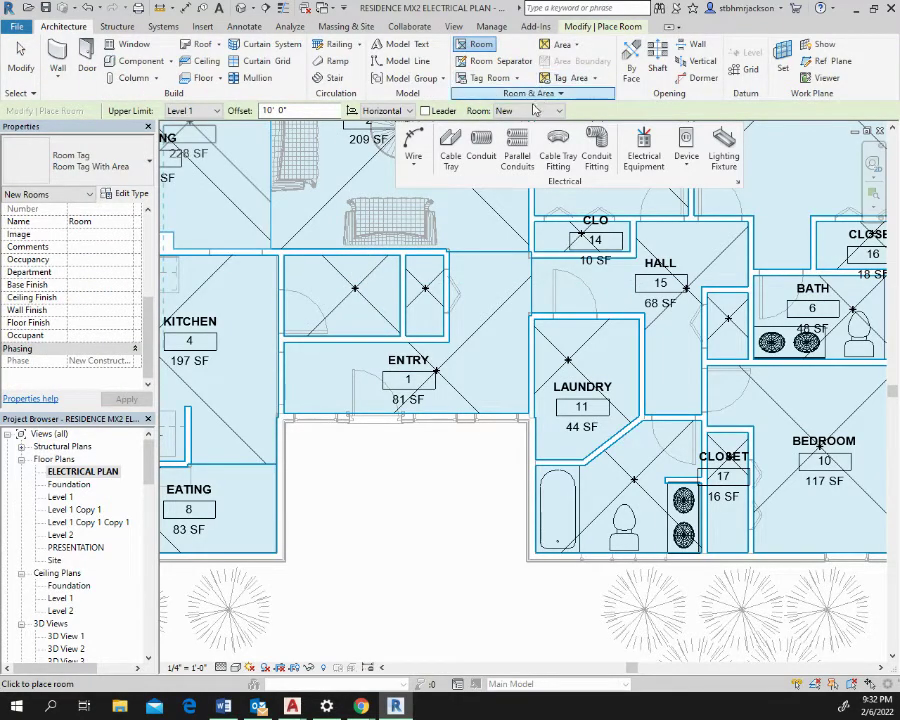
{"action": "left_click", "coordinate": [489, 80]}
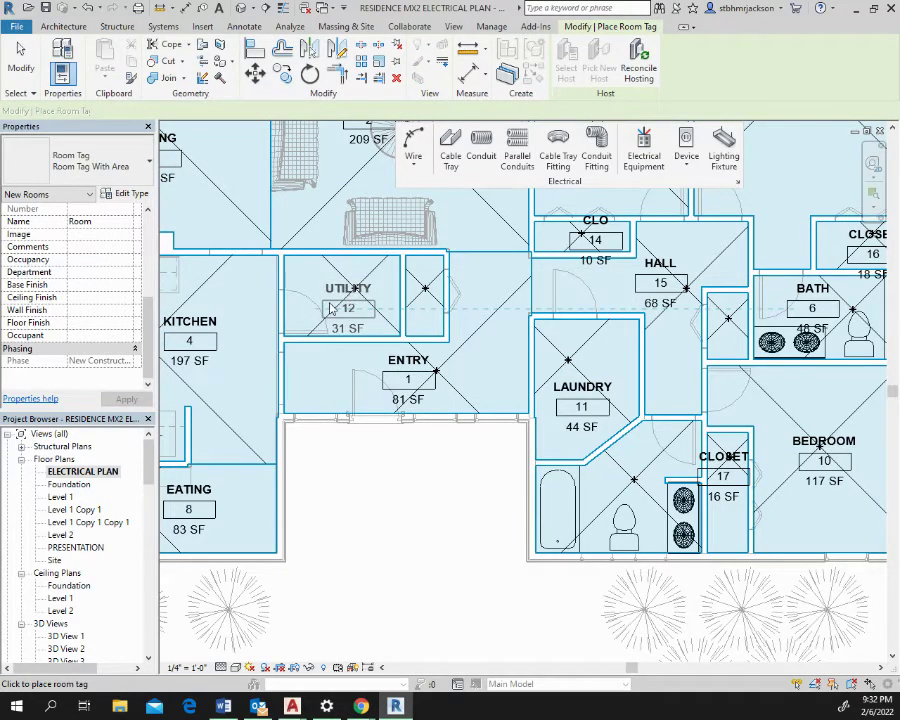
{"action": "left_click", "coordinate": [331, 310]}
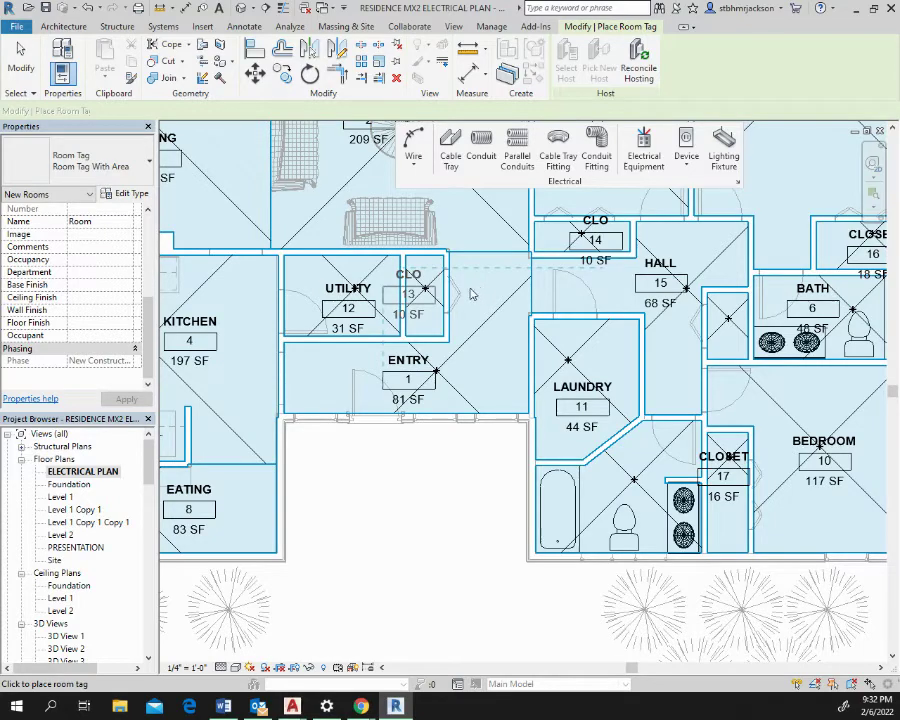
{"action": "key", "text": "Escape"}
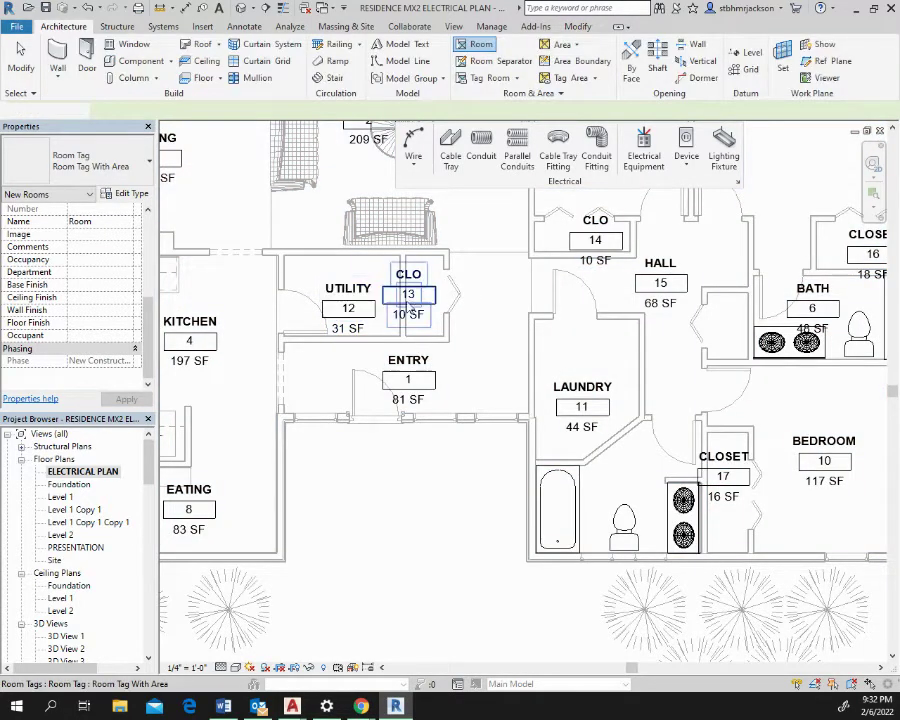
Step: Move the tag of the closet beside the UTILITY room so that it sits centred within the closet walls
{"action": "scroll", "coordinate": [427, 303], "scroll_direction": "up", "scroll_amount": 4}
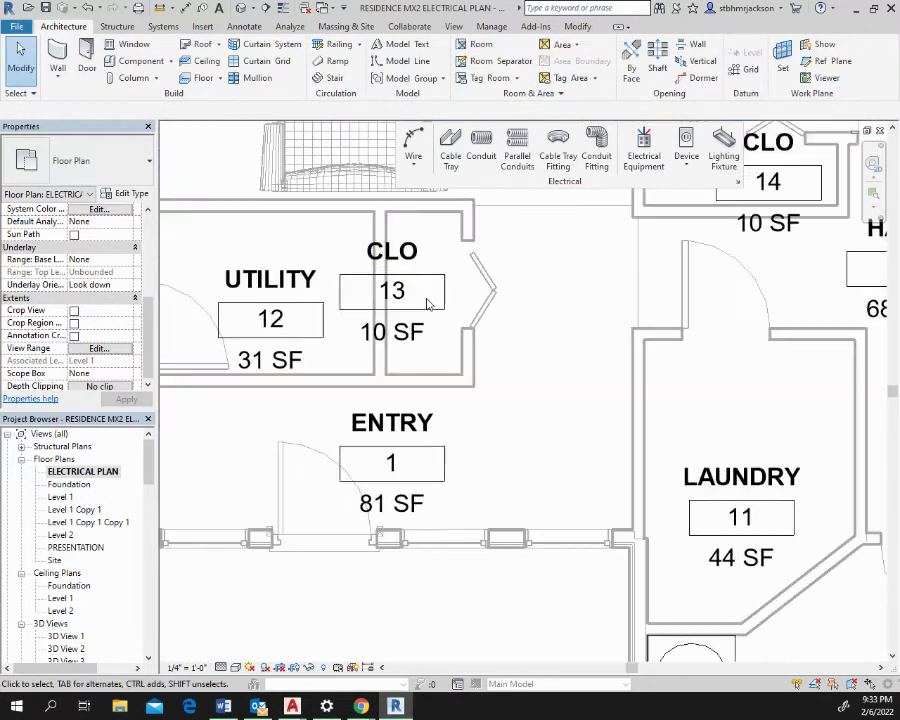
{"action": "left_click_drag", "start_coordinate": [435, 282], "coordinate": [462, 276]}
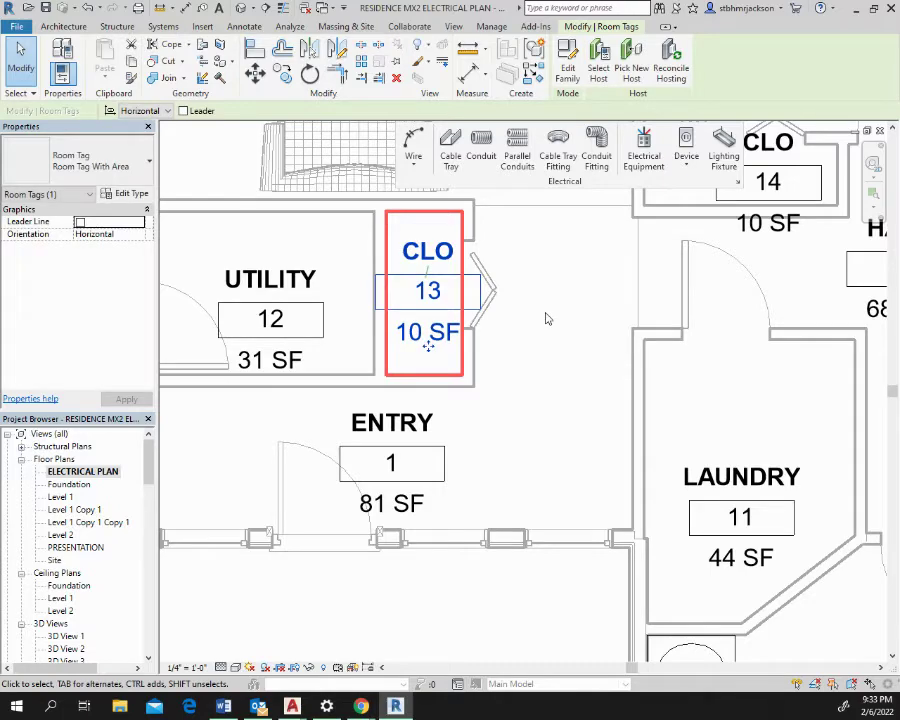
{"action": "scroll", "coordinate": [542, 316], "scroll_direction": "down", "scroll_amount": 2}
{"action": "scroll", "coordinate": [533, 328], "scroll_direction": "down", "scroll_amount": 1}
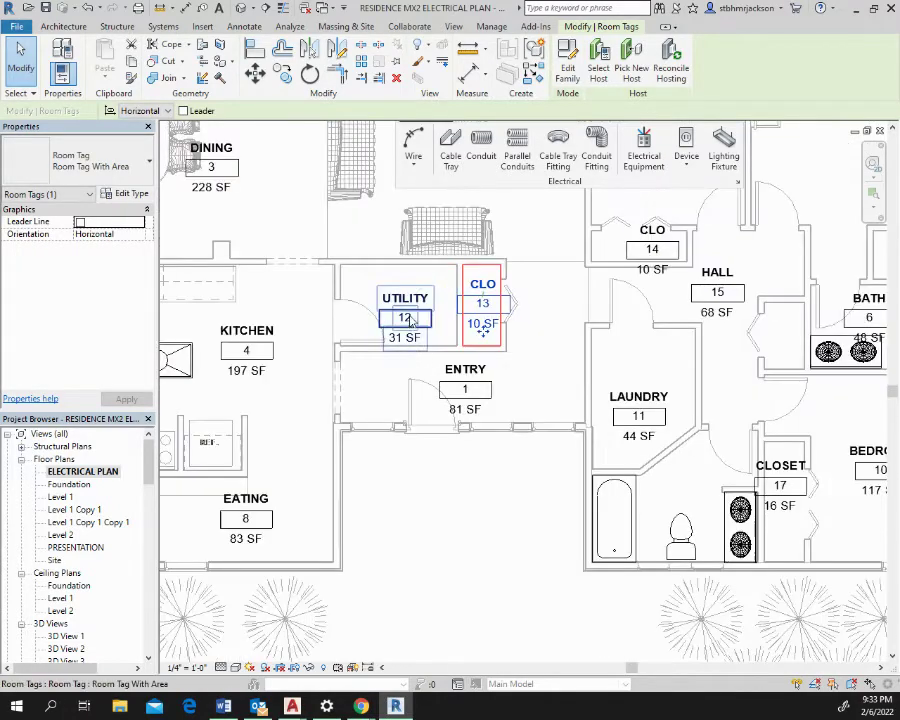
{"action": "scroll", "coordinate": [513, 375], "scroll_direction": "up", "scroll_amount": 1}
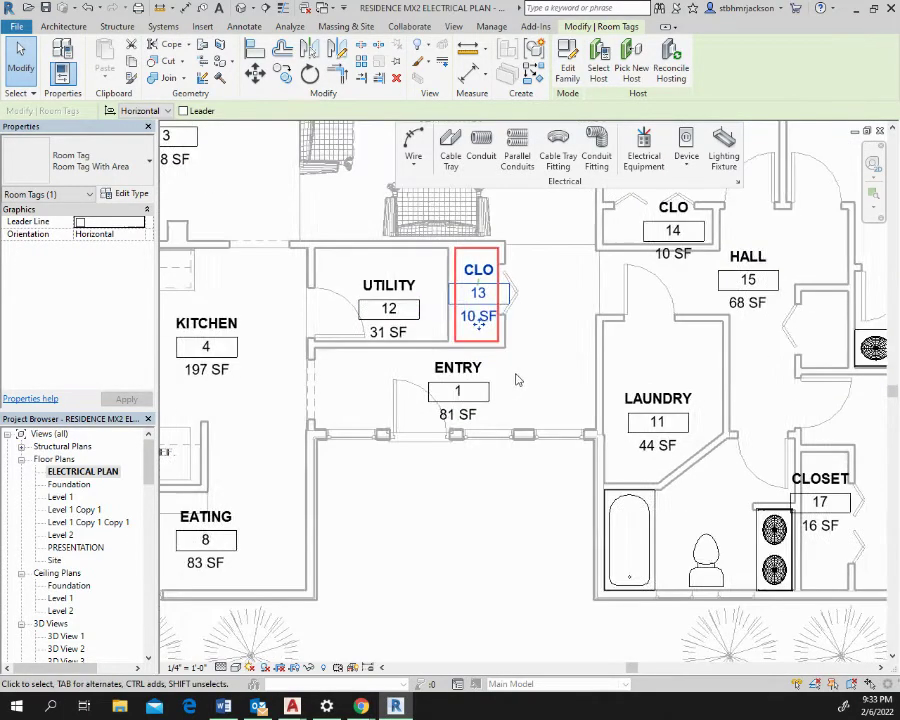
{"action": "middle_click_drag", "start_coordinate": [335, 375], "coordinate": [437, 400]}
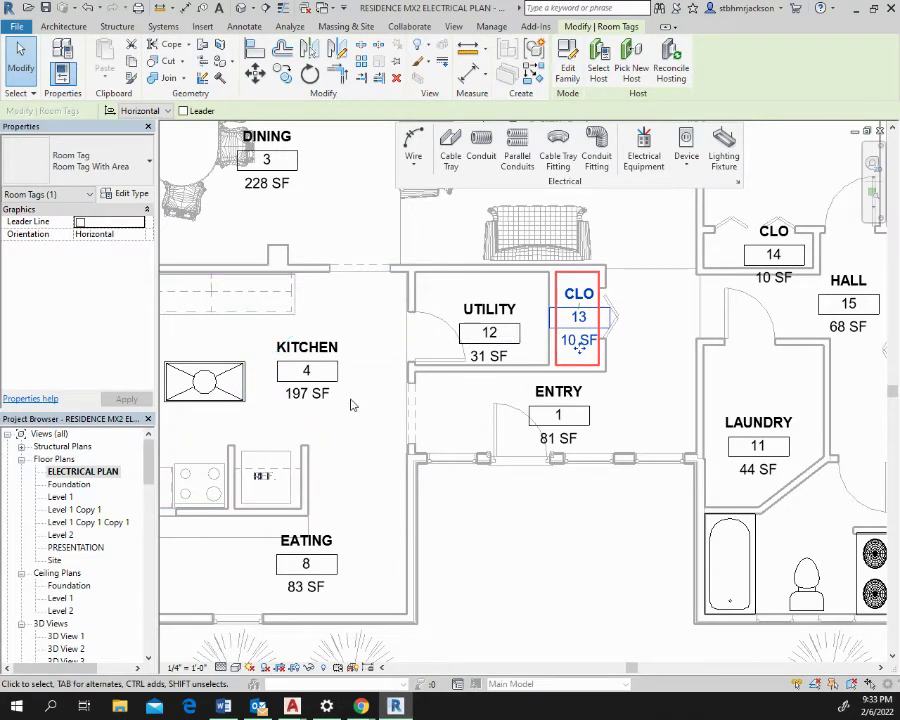
{"action": "middle_click_drag", "start_coordinate": [351, 404], "coordinate": [502, 402]}
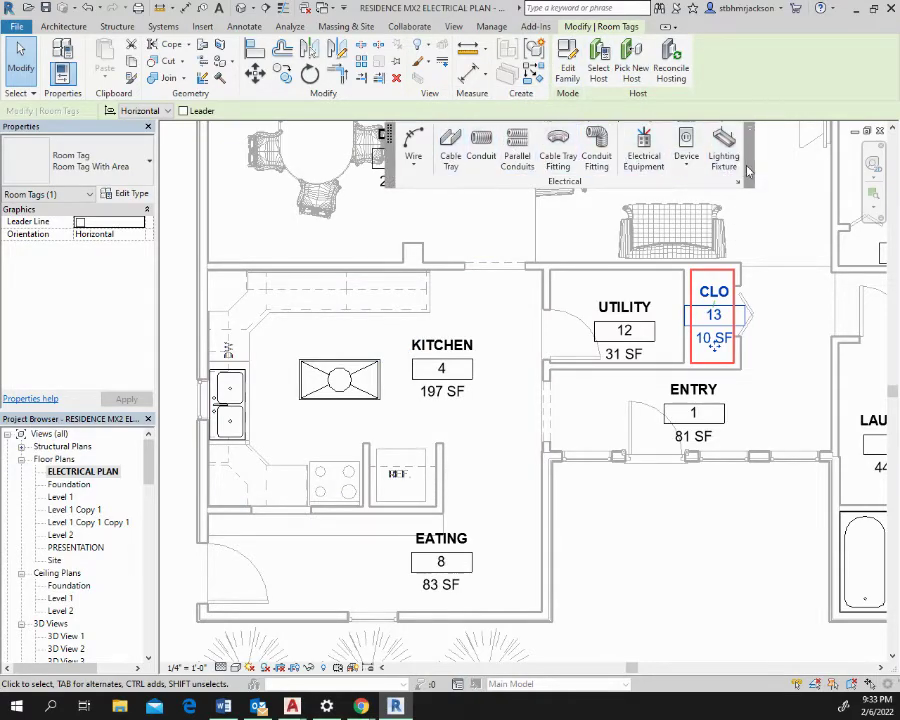
Step: Dock the floating Electrical tools back in the ribbon, and float them again over the living room area of the plan
{"action": "left_click", "coordinate": [750, 132]}
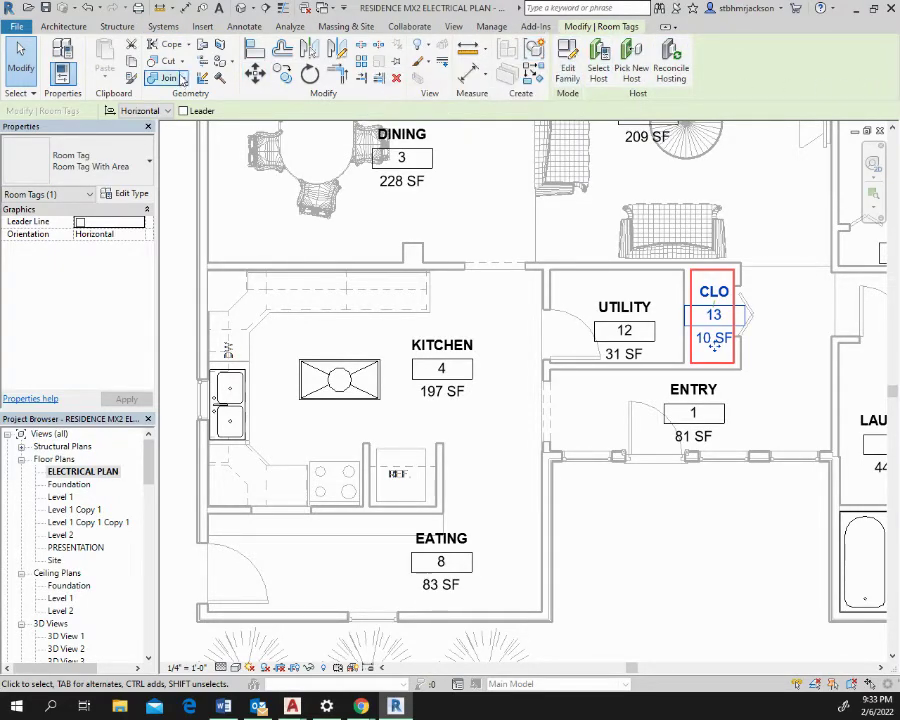
{"action": "left_click", "coordinate": [66, 27]}
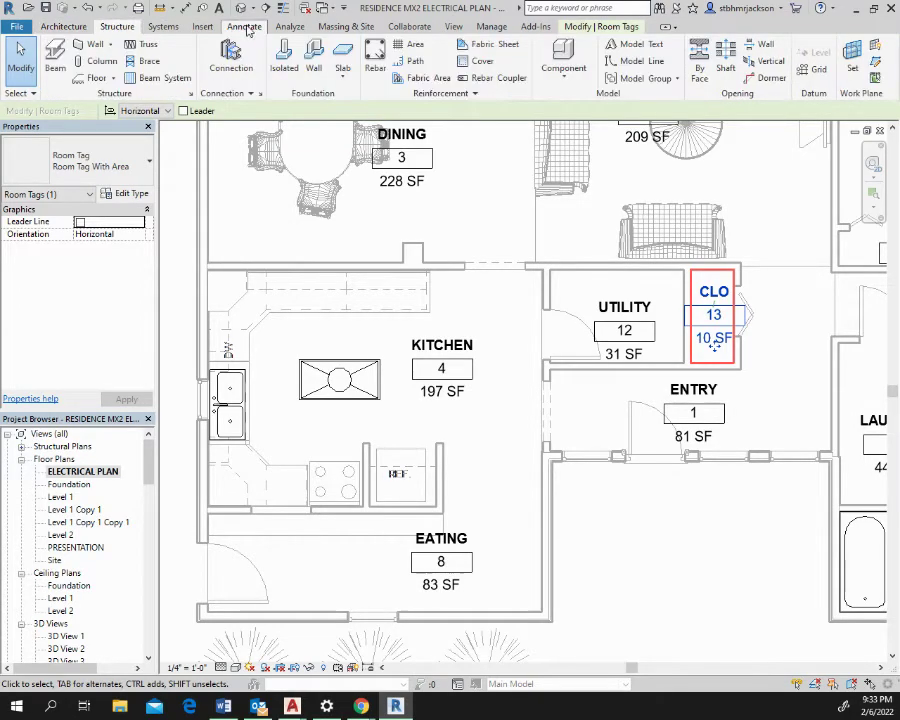
{"action": "left_click", "coordinate": [163, 28]}
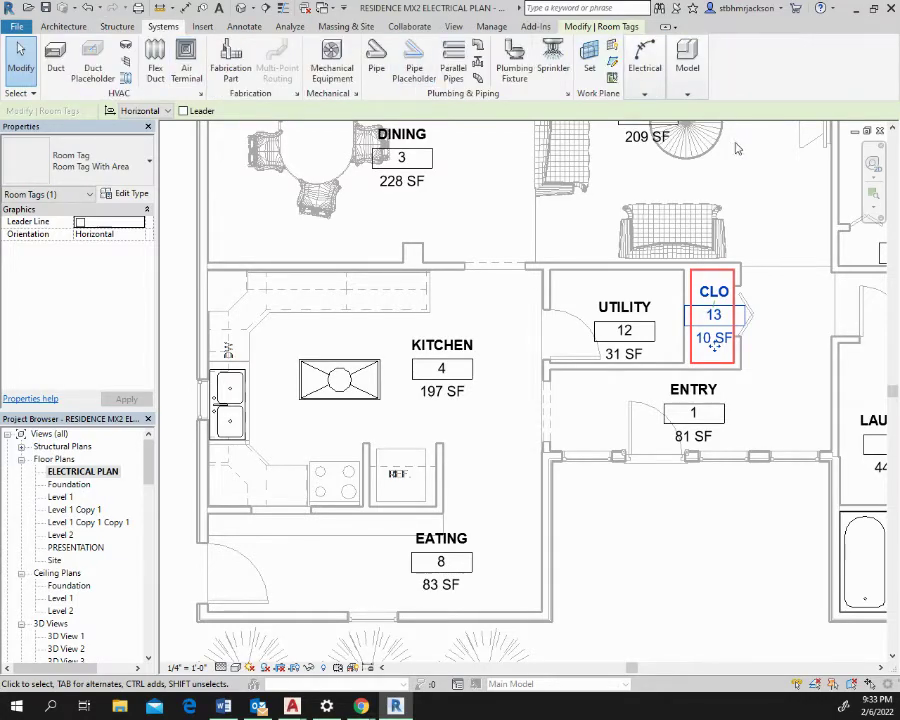
{"action": "left_click", "coordinate": [649, 92]}
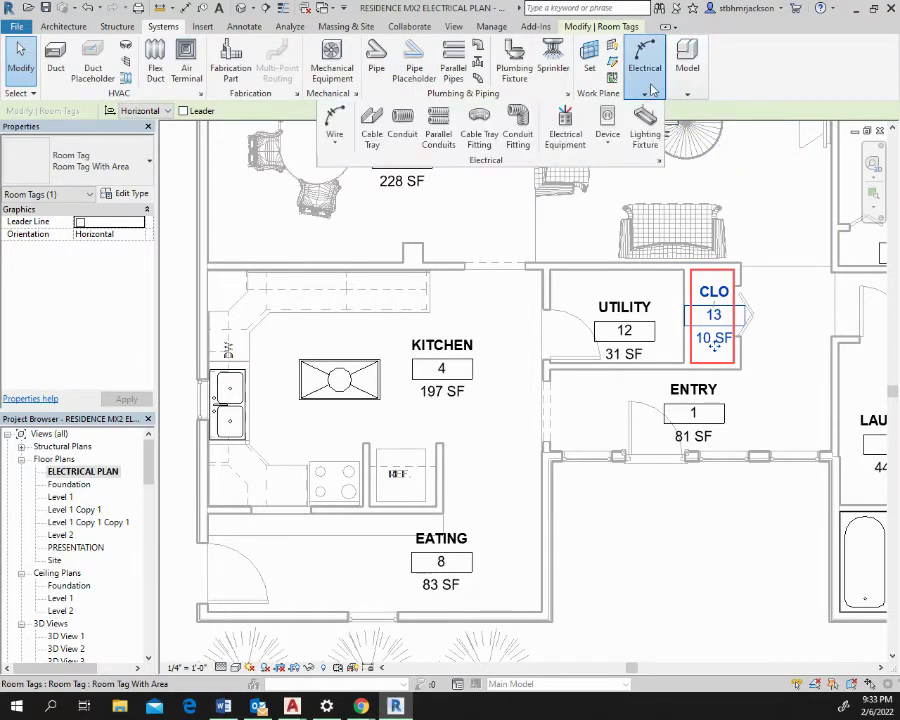
{"action": "left_click_drag", "start_coordinate": [659, 83], "coordinate": [540, 490]}
{"action": "mouse_move", "coordinate": [578, 178]}
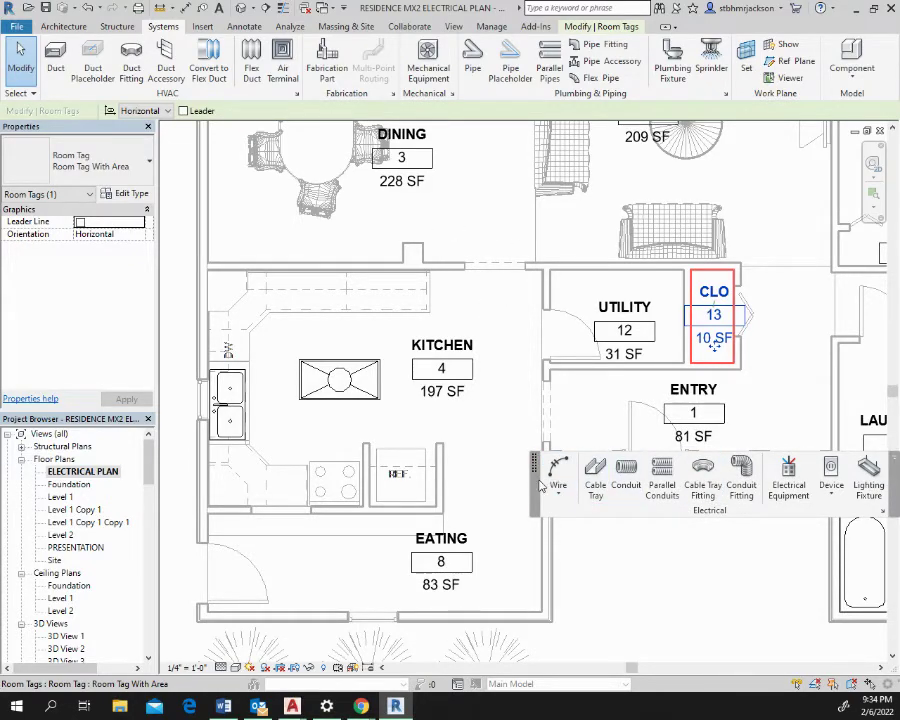
{"action": "left_click_drag", "start_coordinate": [536, 486], "coordinate": [505, 136]}
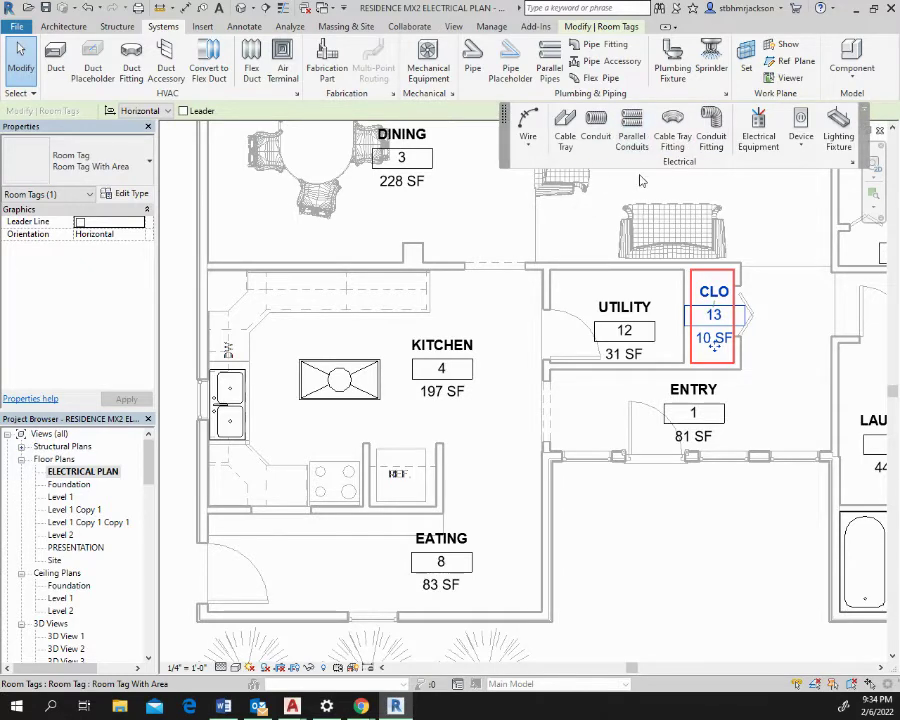
Step: Start placing a telephone device, agree to load a family, and open the library's Electrical MEP folder
{"action": "left_click", "coordinate": [801, 143]}
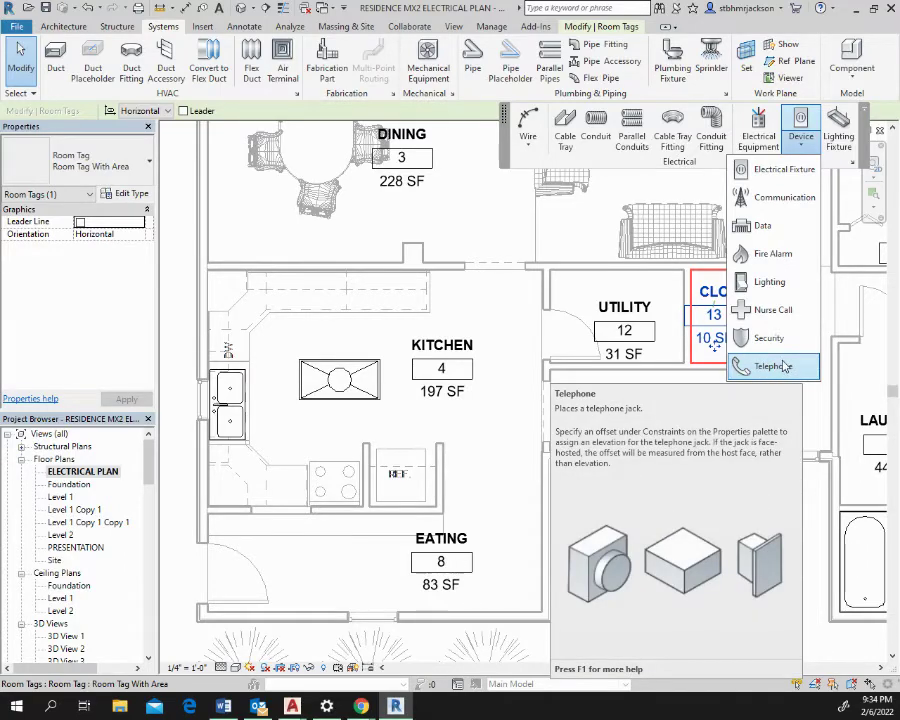
{"action": "left_click", "coordinate": [785, 367]}
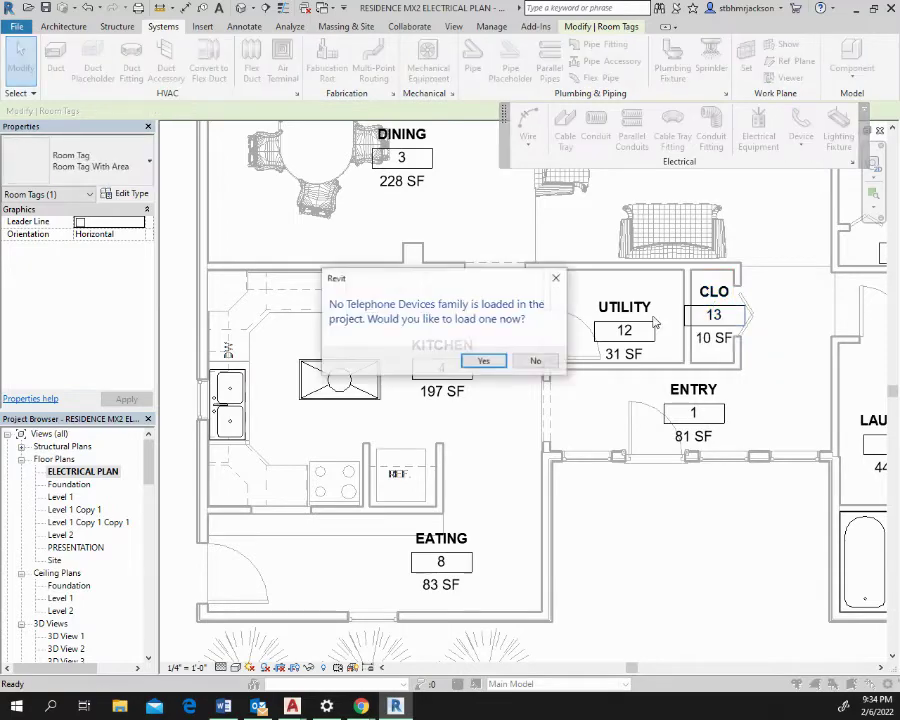
{"action": "left_click", "coordinate": [482, 362]}
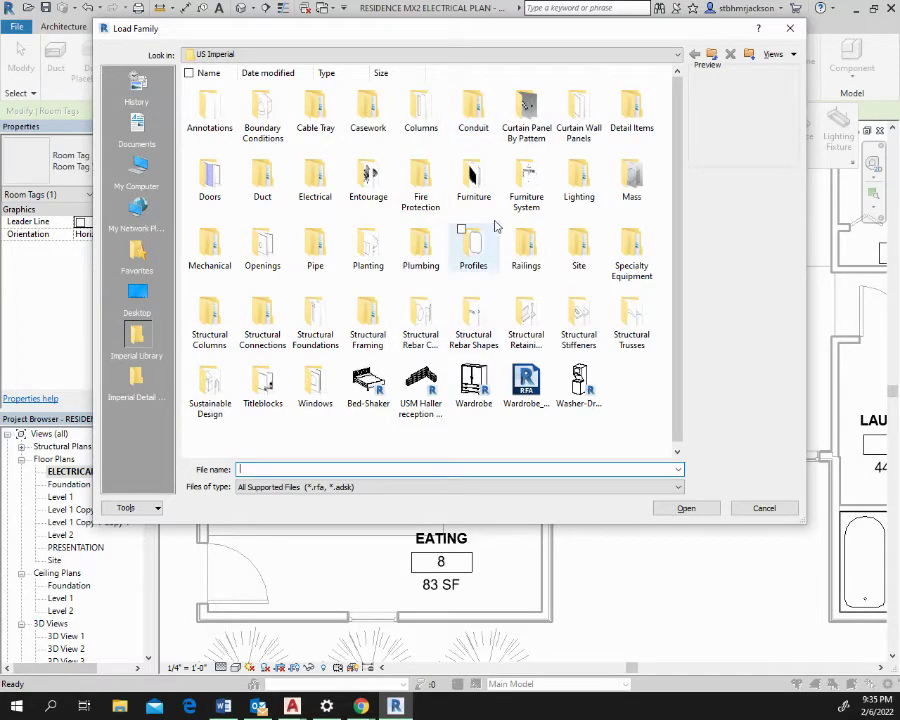
{"action": "left_click", "coordinate": [327, 178]}
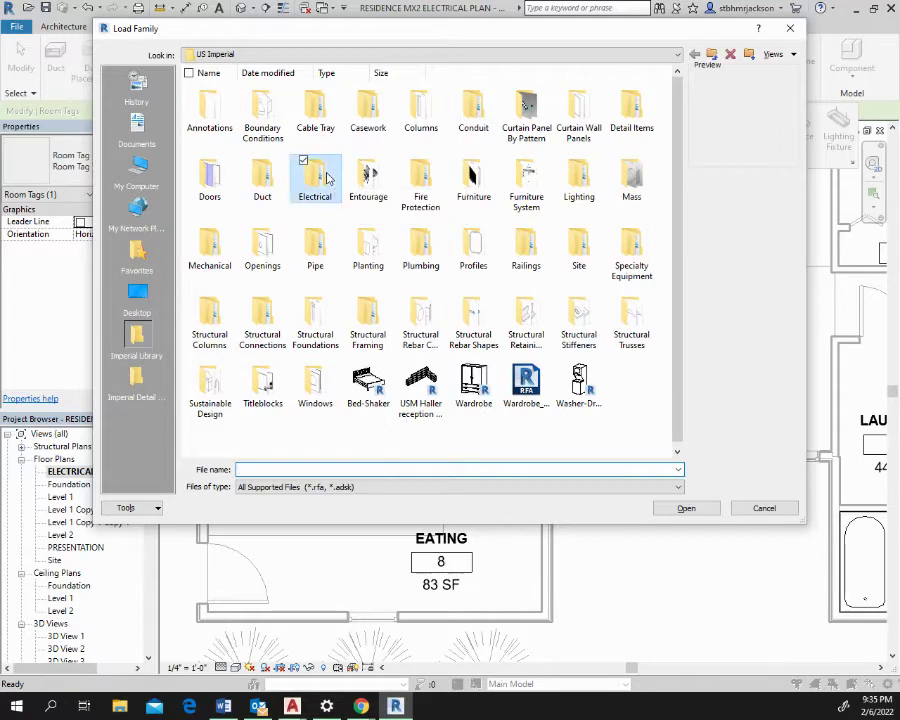
{"action": "double_click", "coordinate": [327, 178]}
{"action": "left_click", "coordinate": [264, 120]}
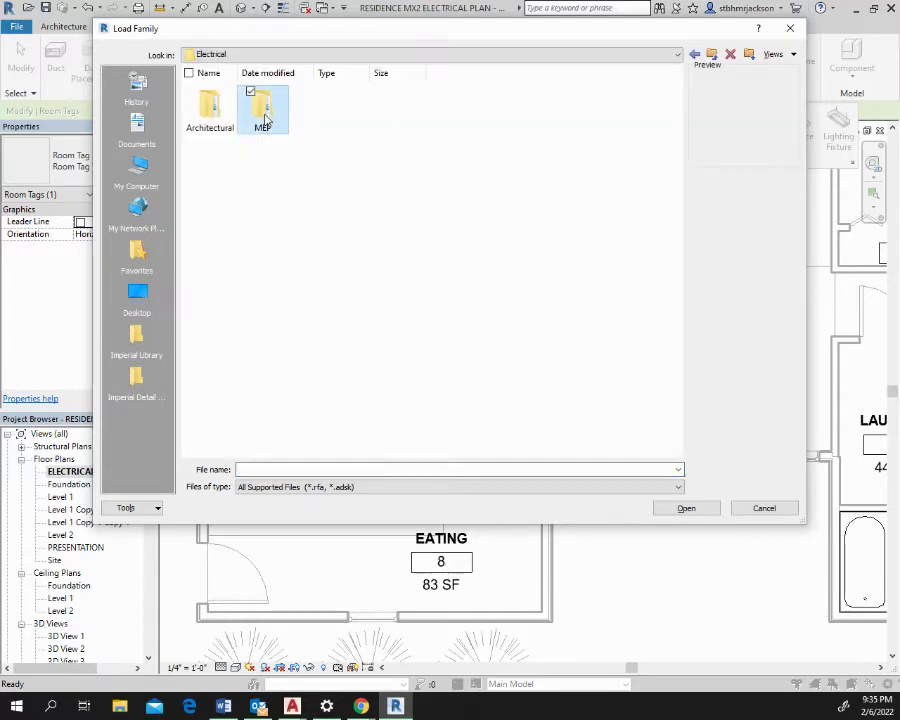
{"action": "double_click", "coordinate": [264, 120]}
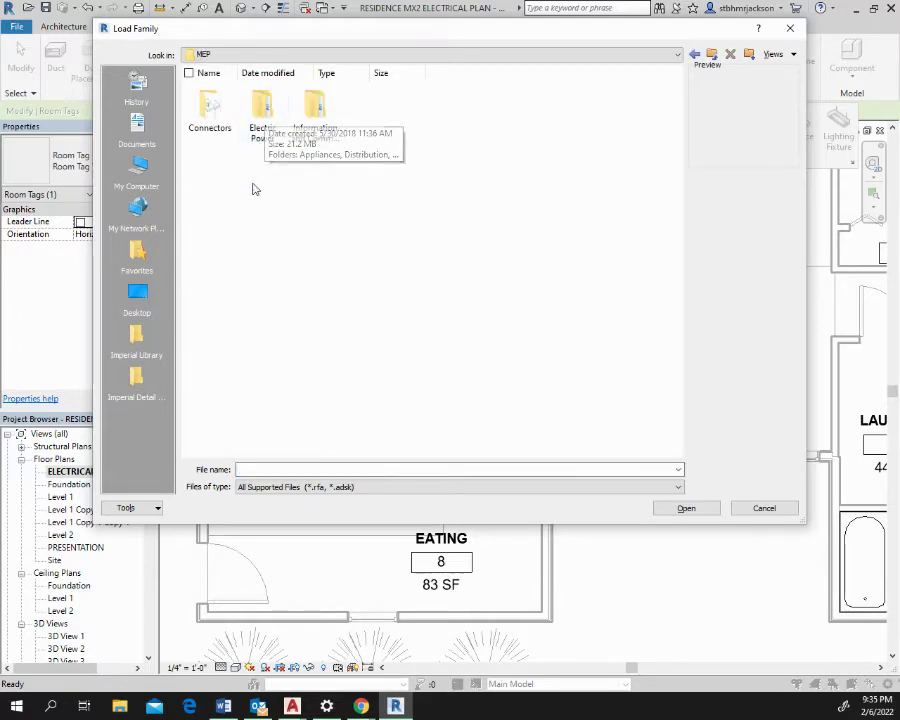
{"action": "double_click", "coordinate": [209, 120]}
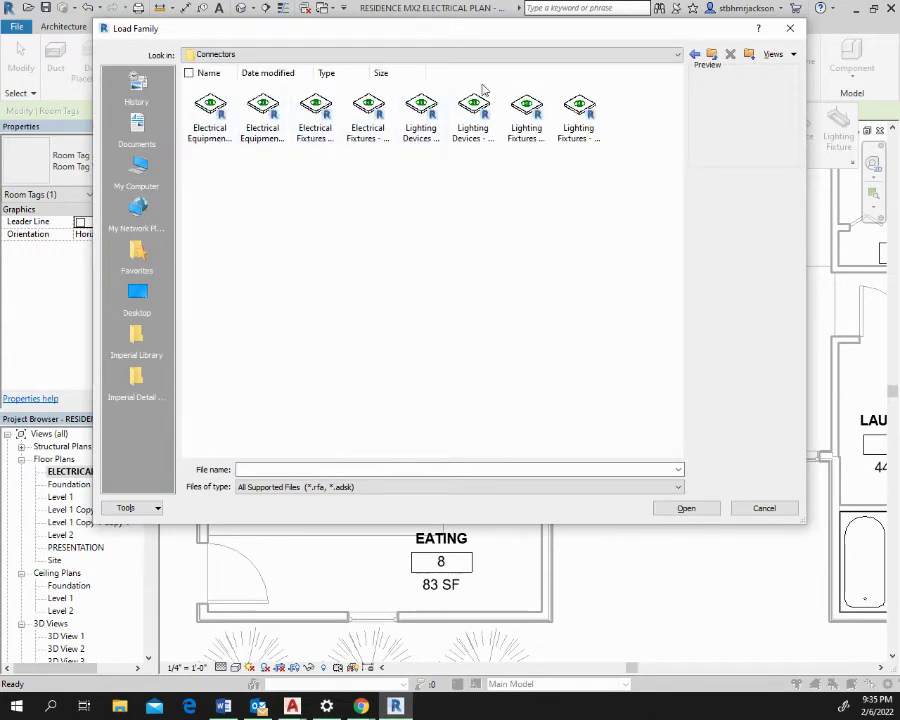
{"action": "left_click", "coordinate": [711, 55]}
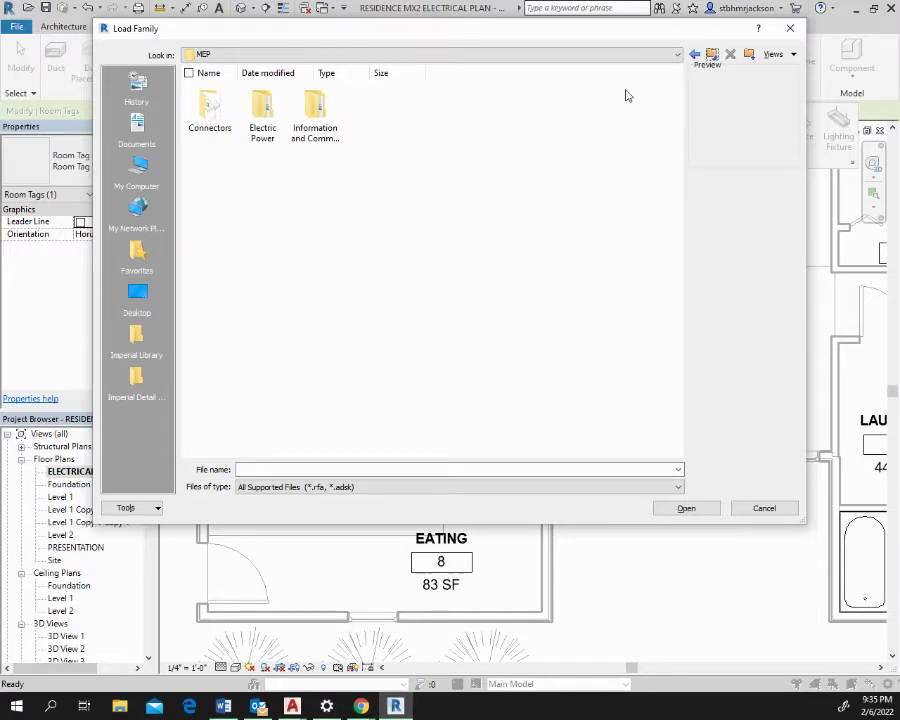
{"action": "left_click", "coordinate": [710, 55]}
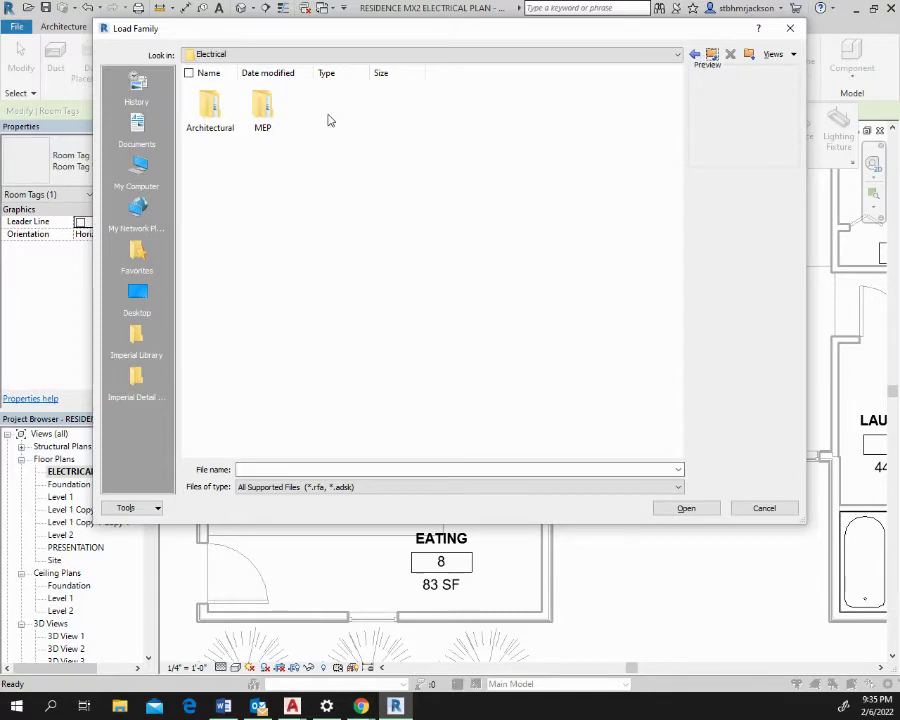
{"action": "double_click", "coordinate": [262, 112]}
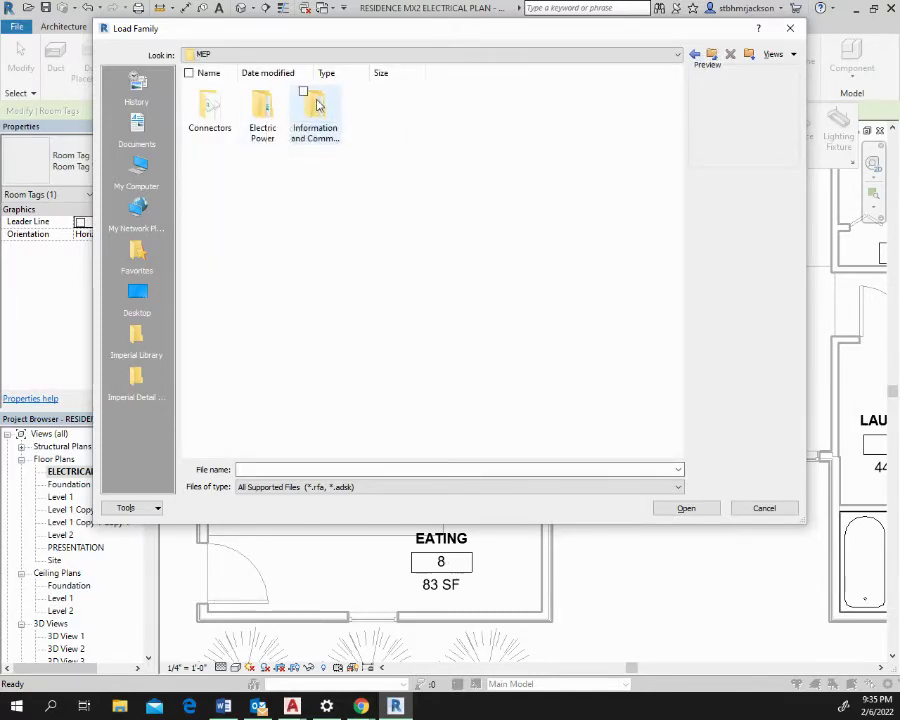
Step: Load the Telephone Outlet - Dual family from the Communication folder under Information and Communication
{"action": "double_click", "coordinate": [315, 108]}
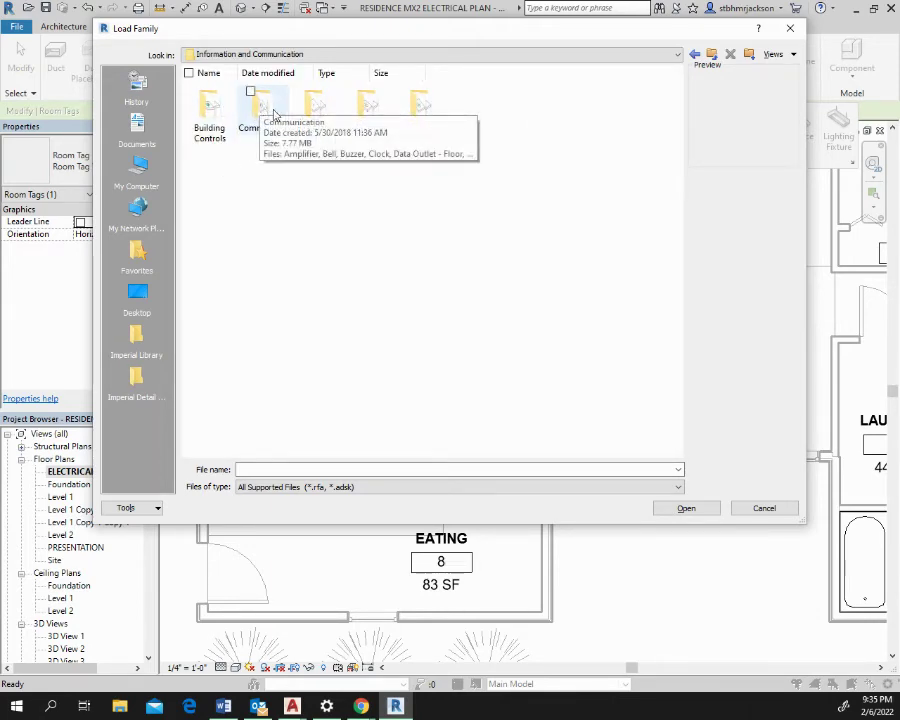
{"action": "double_click", "coordinate": [262, 105]}
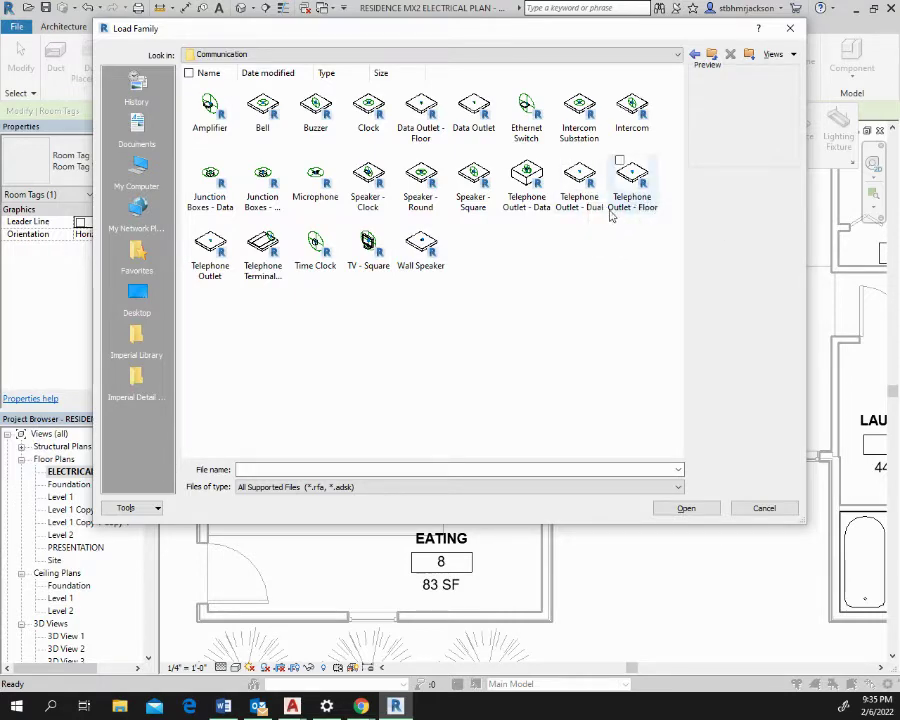
{"action": "left_click", "coordinate": [583, 181]}
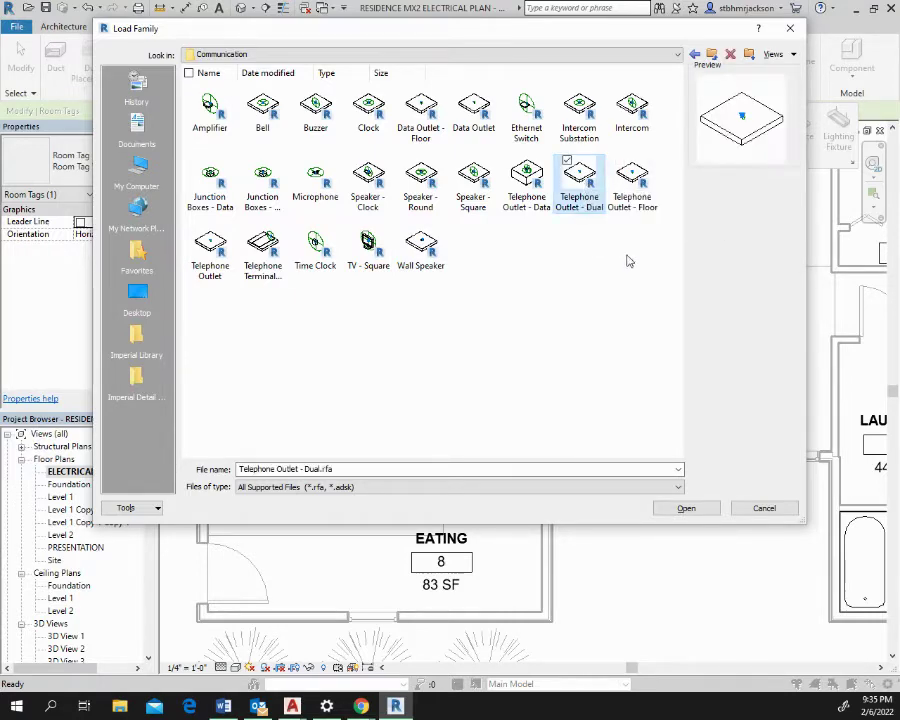
{"action": "left_click", "coordinate": [690, 509]}
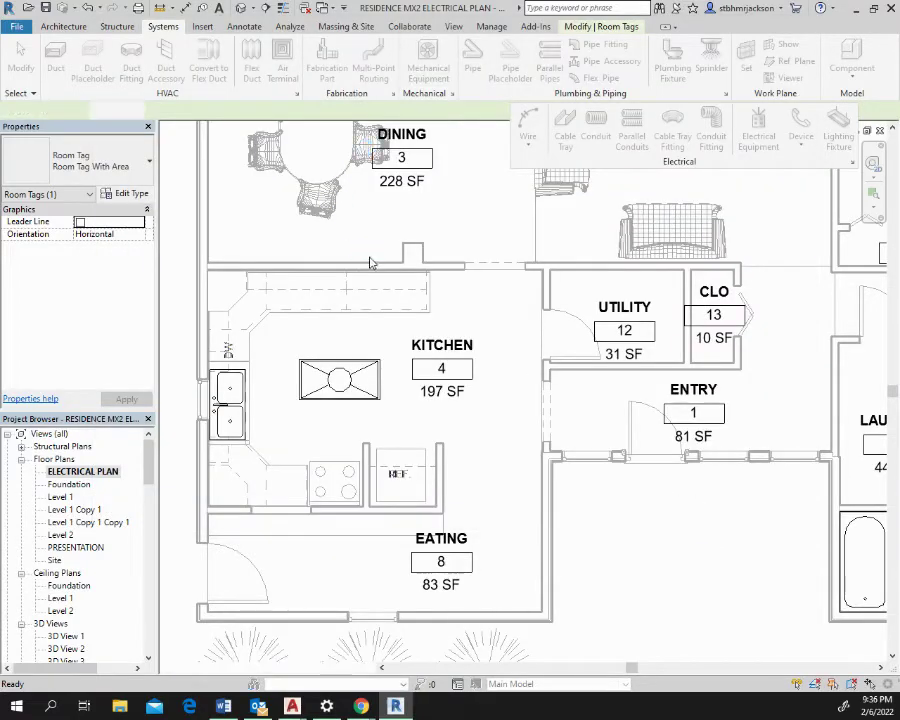
Step: Place the Telephone Outlet - Dual on the kitchen side of the wall shared with DINING, just past the end of the cabinets
{"action": "left_click", "coordinate": [413, 259]}
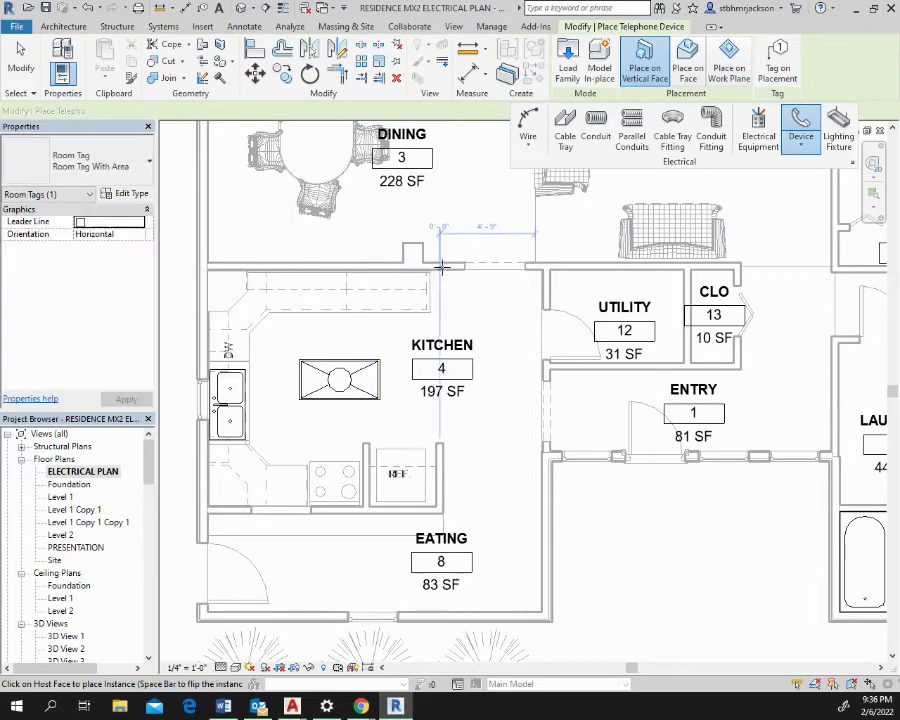
{"action": "scroll", "coordinate": [447, 272], "scroll_direction": "up", "scroll_amount": 5}
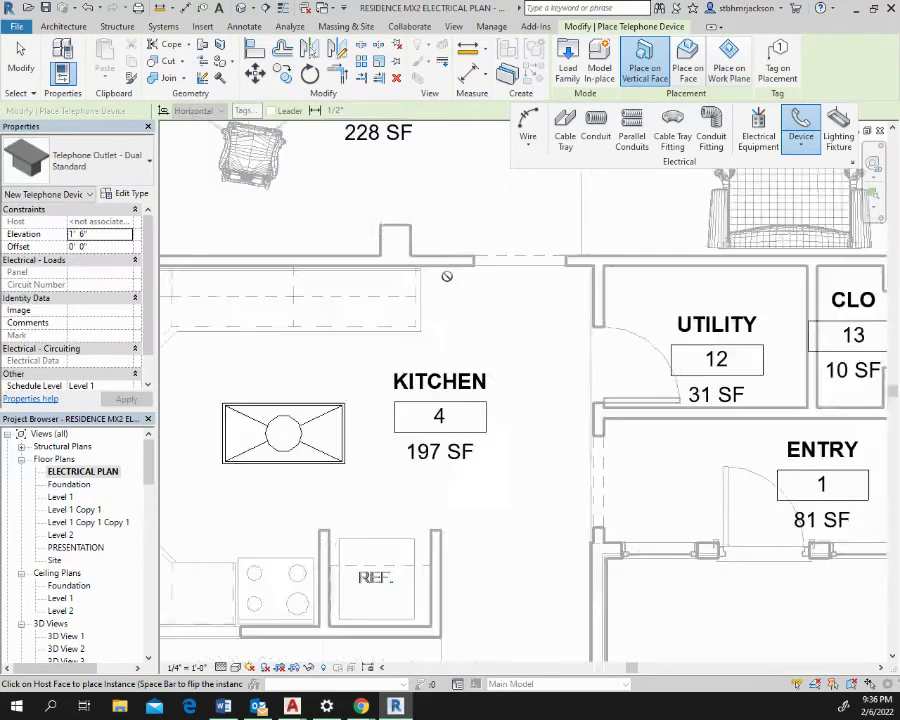
{"action": "scroll", "coordinate": [449, 258], "scroll_direction": "up", "scroll_amount": 1}
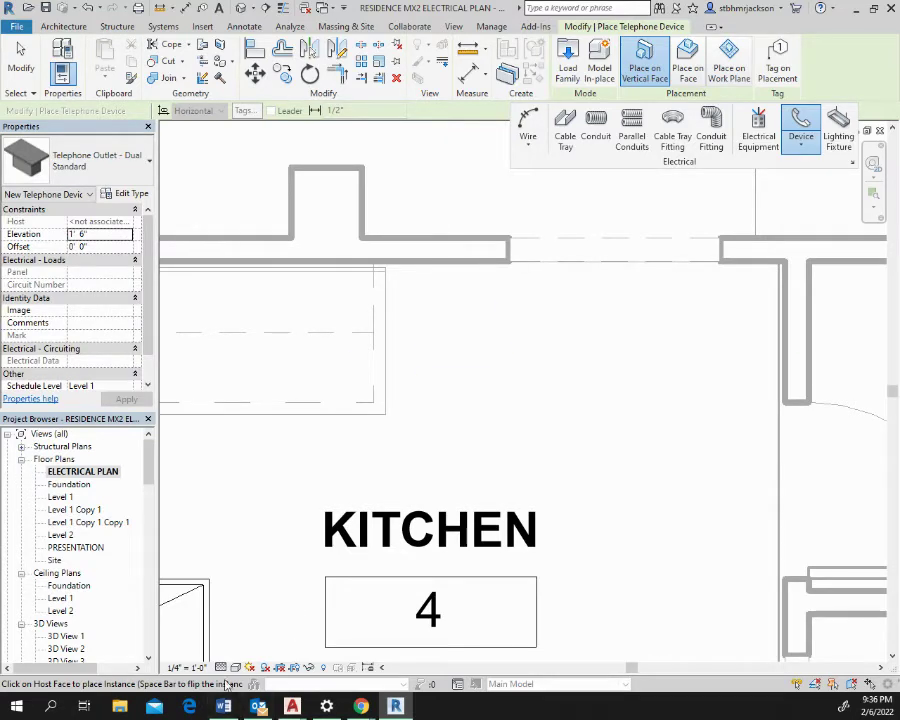
{"action": "left_click", "coordinate": [222, 668]}
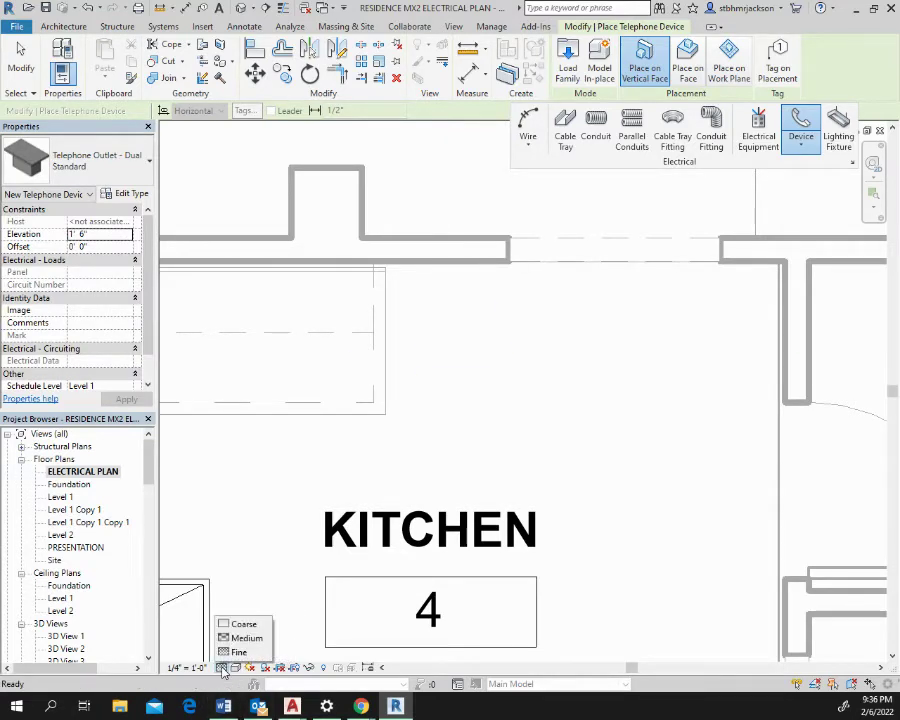
{"action": "left_click", "coordinate": [247, 639]}
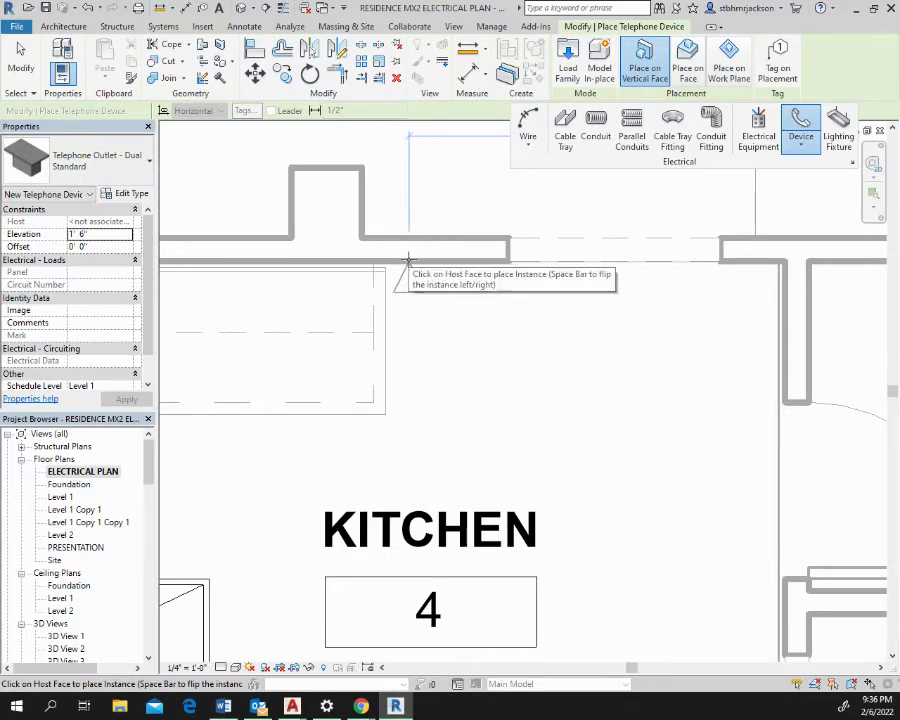
{"action": "left_click", "coordinate": [408, 258]}
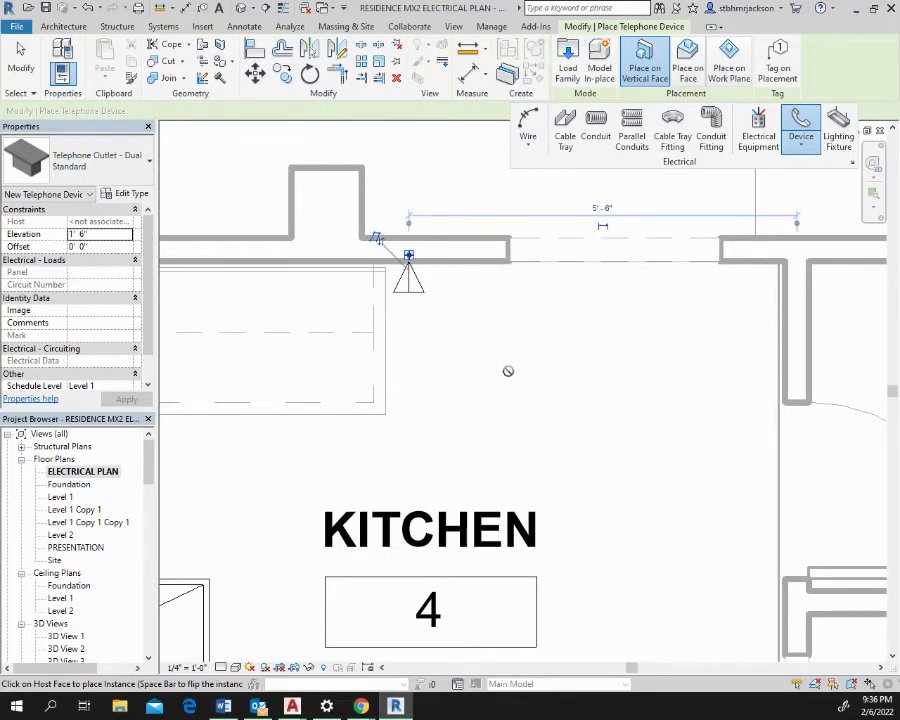
{"action": "key", "text": "Escape"}
{"action": "key", "text": "Escape"}
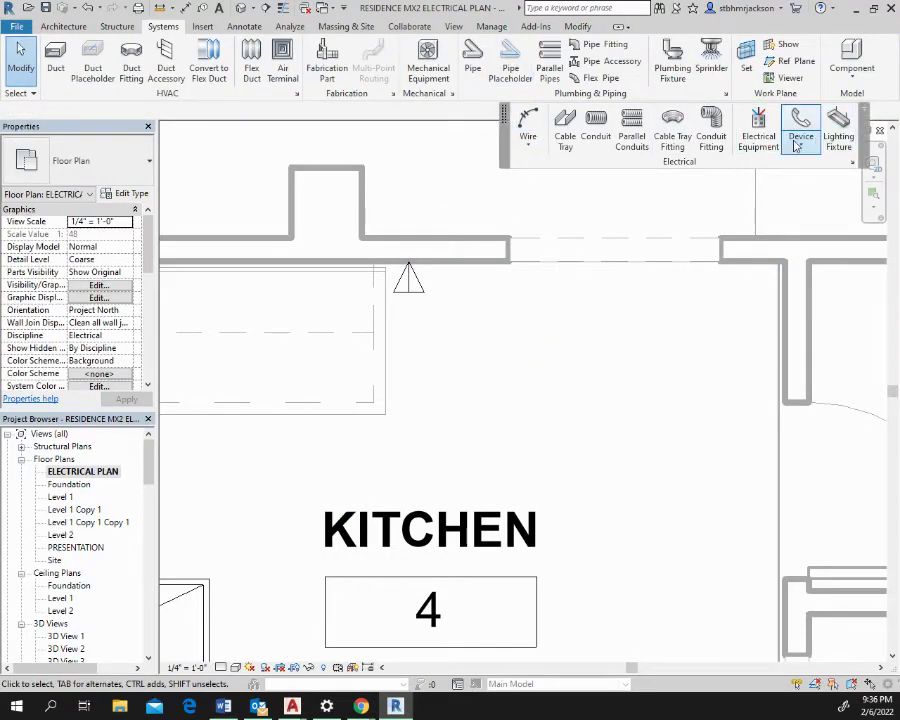
Step: Start placing an electrical fixture device and choose the Three Way type of the Switch-Three Way family
{"action": "left_click", "coordinate": [842, 145]}
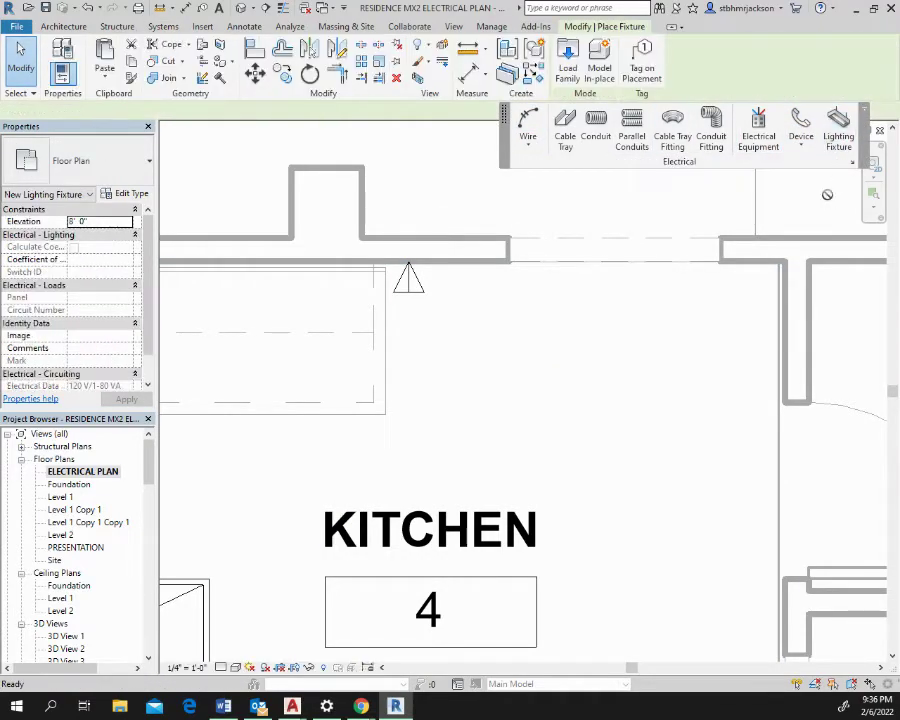
{"action": "left_click", "coordinate": [800, 147]}
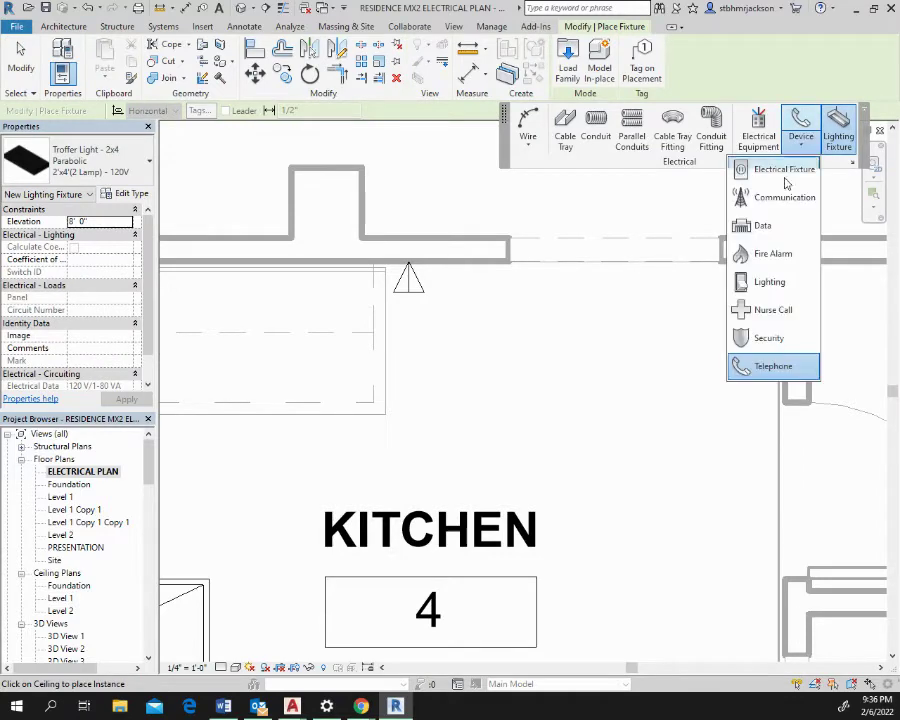
{"action": "left_click", "coordinate": [795, 172]}
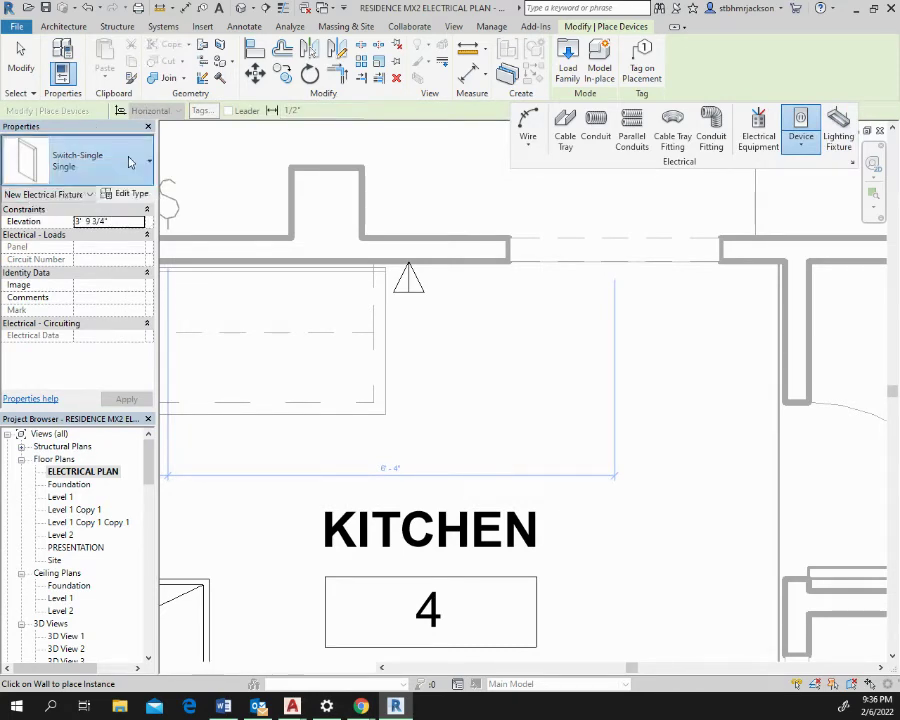
{"action": "left_click", "coordinate": [129, 163]}
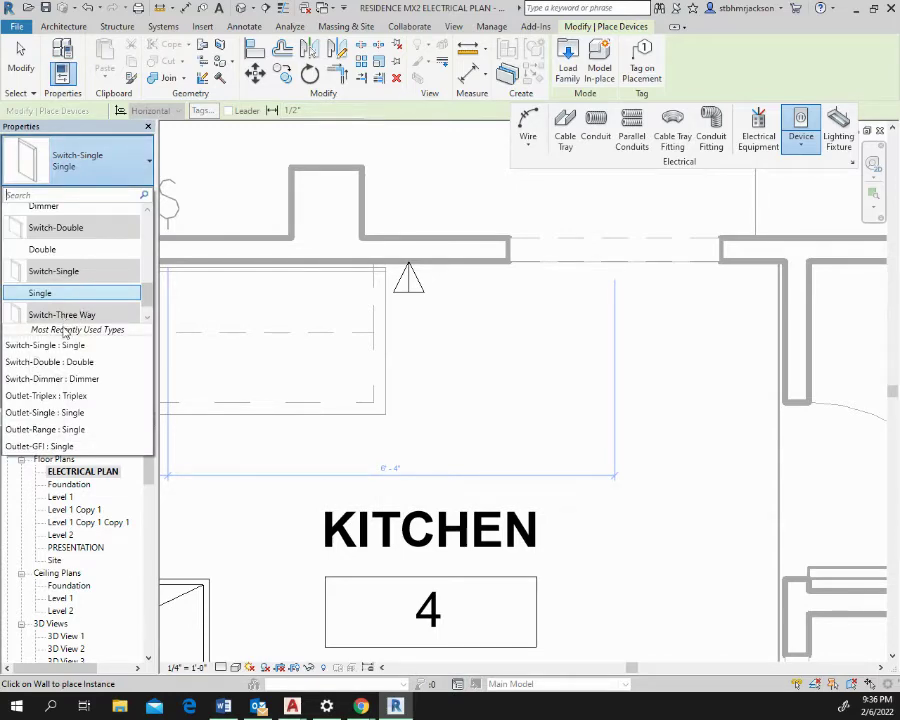
{"action": "scroll", "coordinate": [66, 295], "scroll_direction": "up", "scroll_amount": 1}
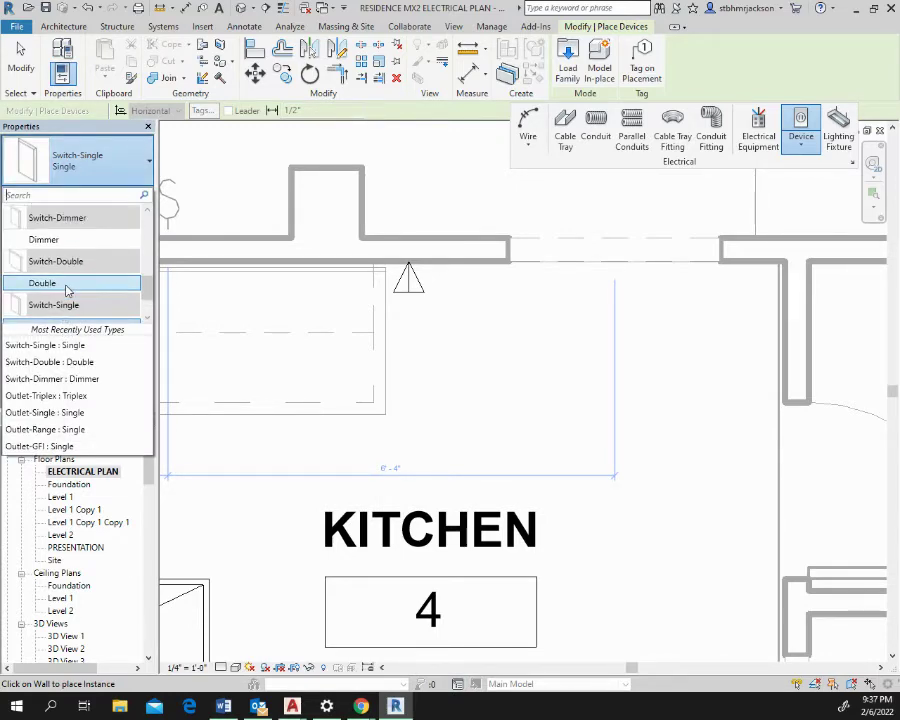
{"action": "scroll", "coordinate": [68, 289], "scroll_direction": "up", "scroll_amount": 1}
{"action": "scroll", "coordinate": [67, 289], "scroll_direction": "up", "scroll_amount": 1}
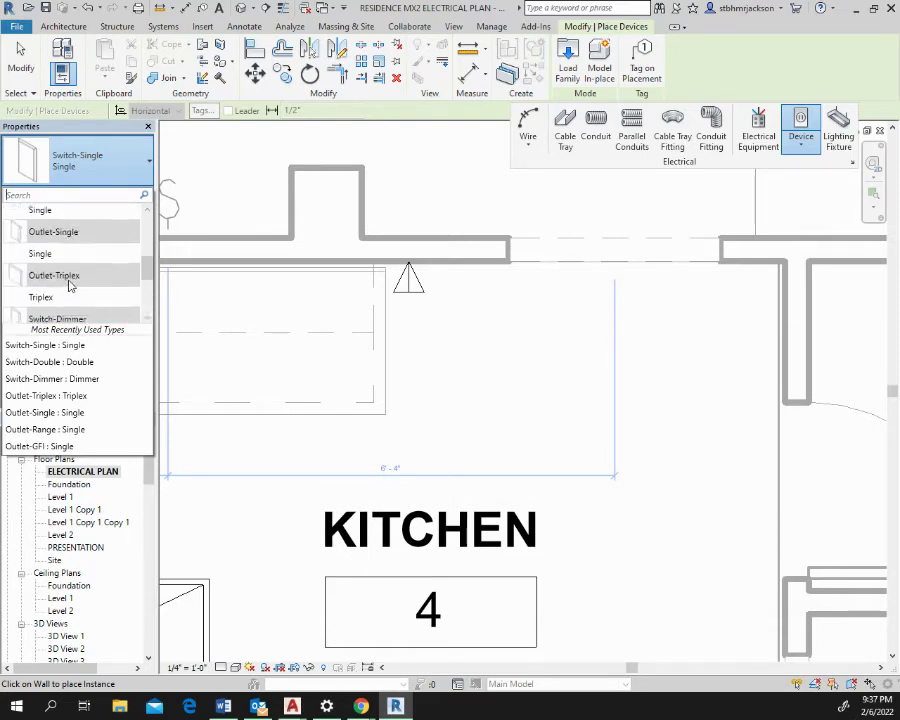
{"action": "scroll", "coordinate": [72, 282], "scroll_direction": "up", "scroll_amount": 2}
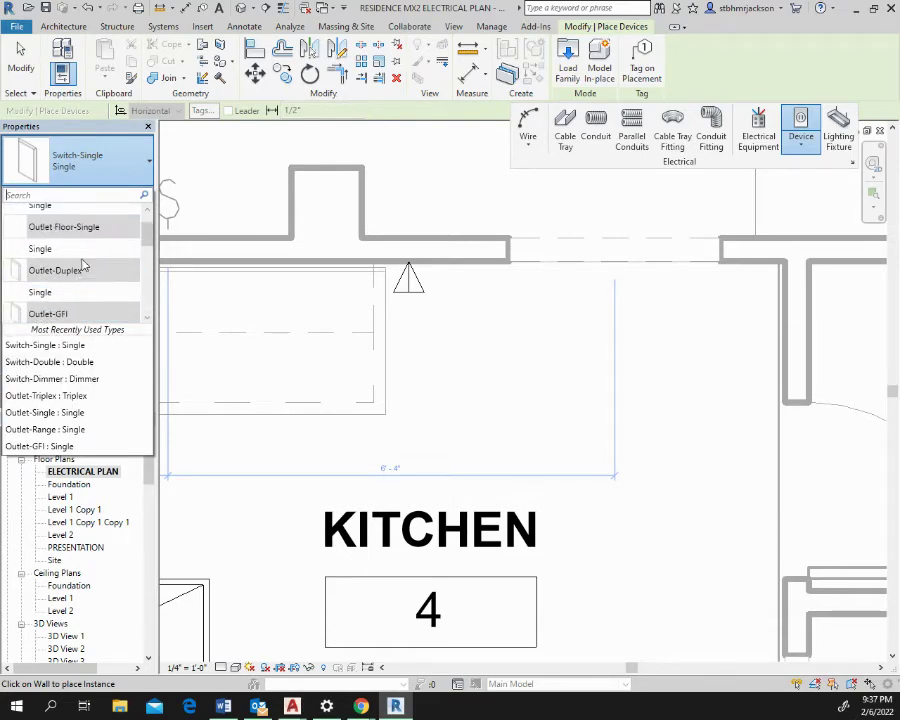
{"action": "scroll", "coordinate": [85, 265], "scroll_direction": "down", "scroll_amount": 2}
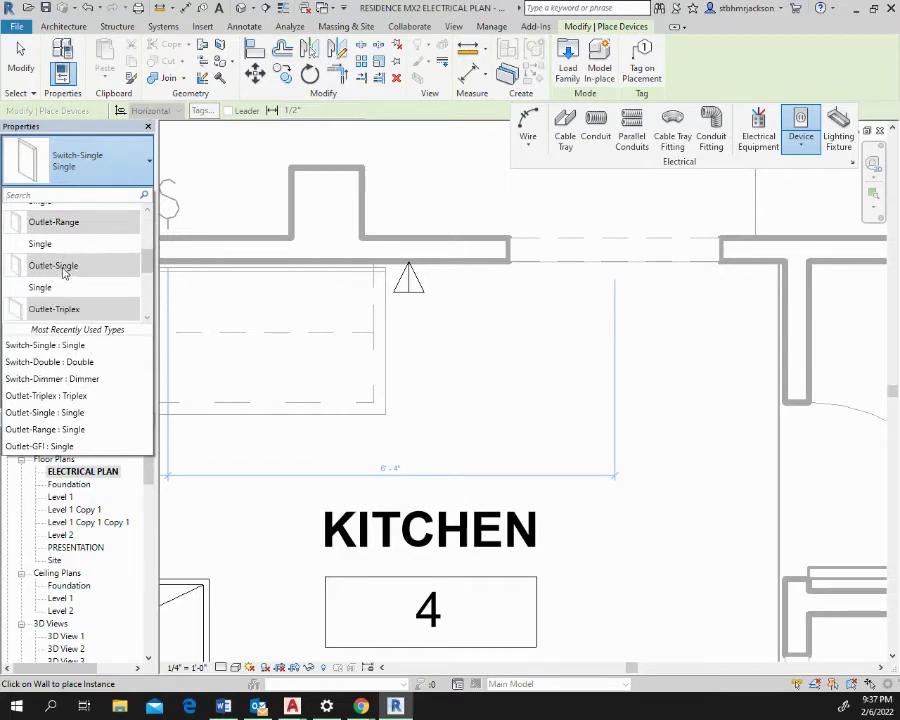
{"action": "scroll", "coordinate": [63, 273], "scroll_direction": "down", "scroll_amount": 1}
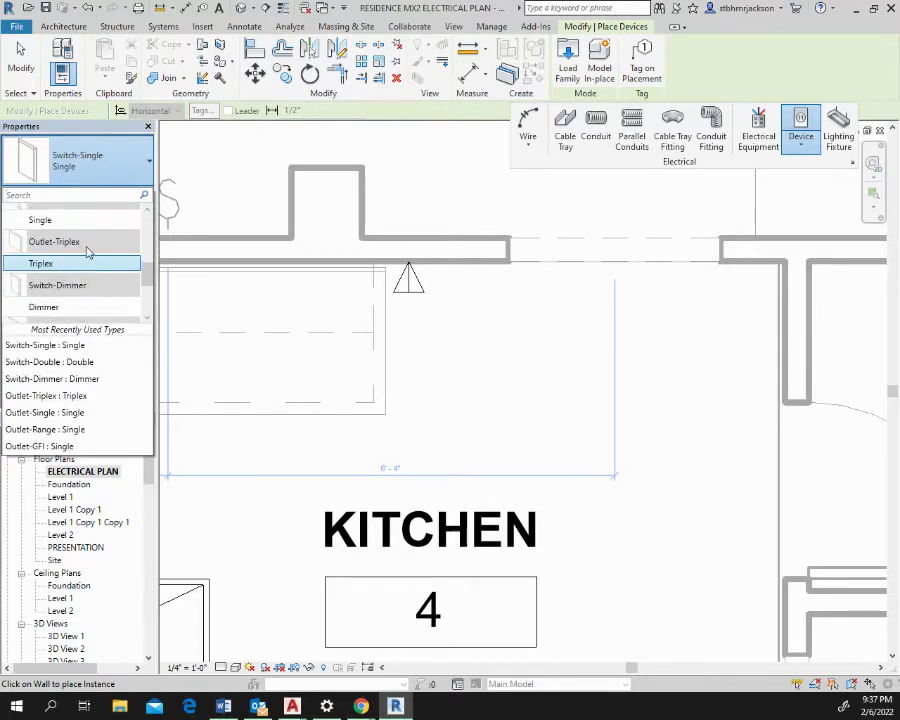
{"action": "scroll", "coordinate": [87, 251], "scroll_direction": "down", "scroll_amount": 1}
{"action": "scroll", "coordinate": [87, 251], "scroll_direction": "down", "scroll_amount": 2}
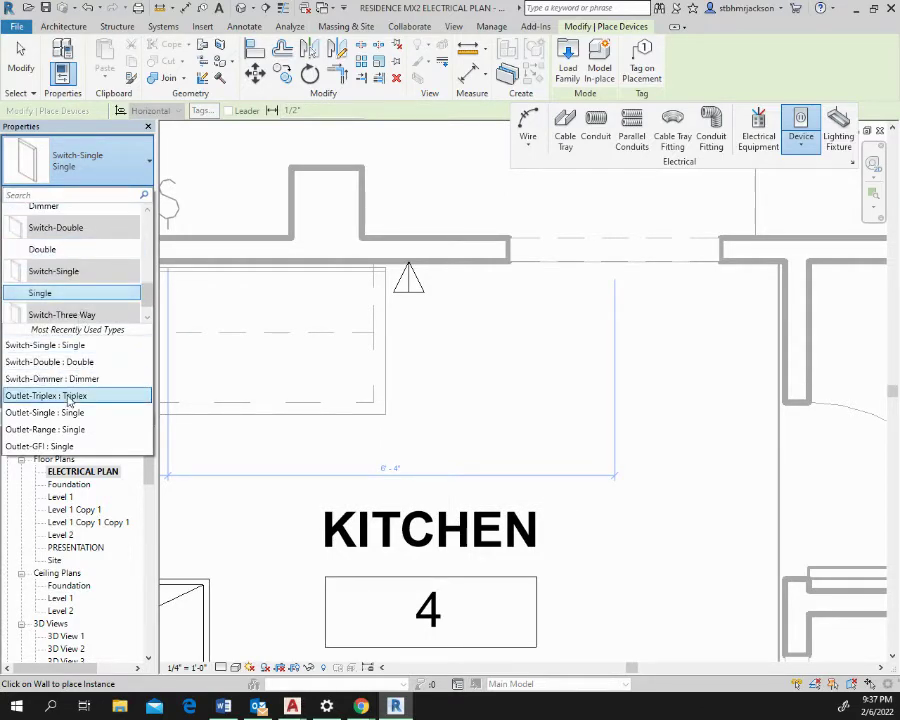
{"action": "scroll", "coordinate": [80, 272], "scroll_direction": "down", "scroll_amount": 1}
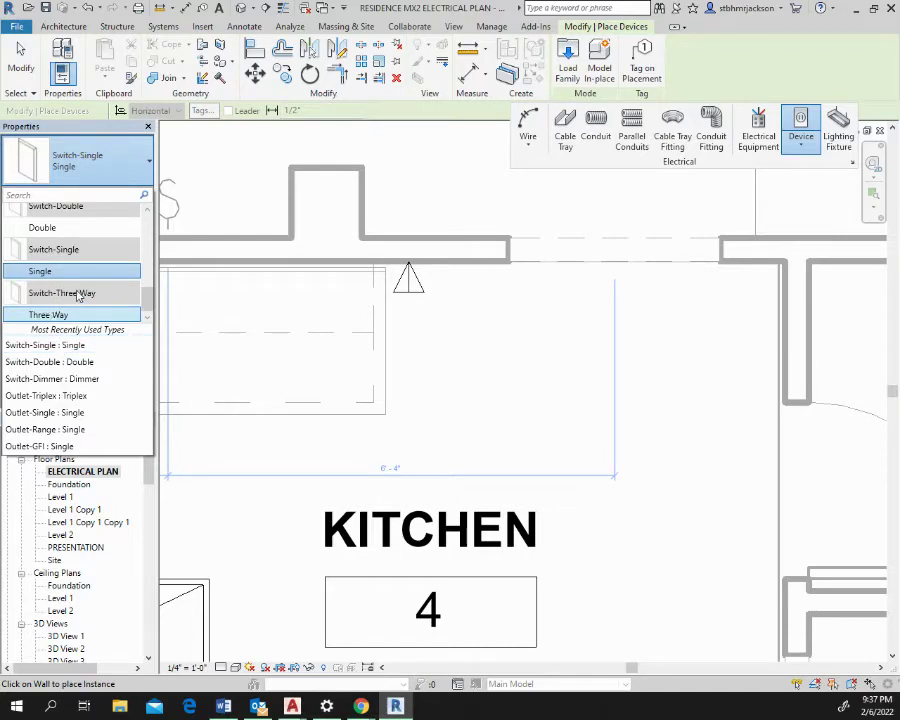
{"action": "mouse_move", "coordinate": [83, 303]}
{"action": "left_click", "coordinate": [64, 316]}
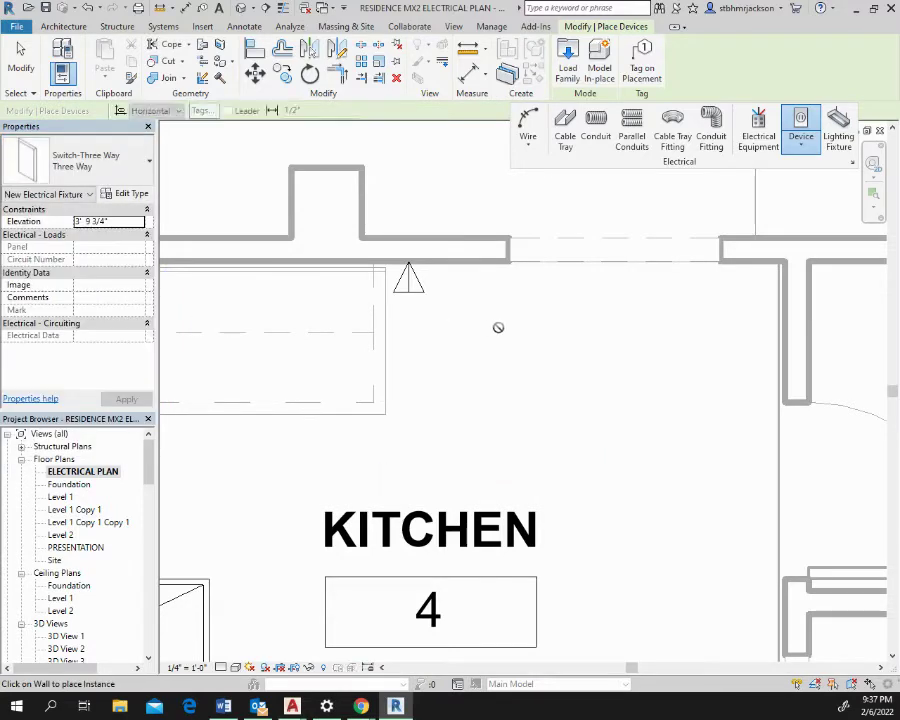
Step: Place three-way switches on the kitchen wall between the telephone outlet and the opening, and on the EATING wall by the exterior door
{"action": "left_click", "coordinate": [484, 266]}
{"action": "scroll", "coordinate": [576, 400], "scroll_direction": "down", "scroll_amount": 3}
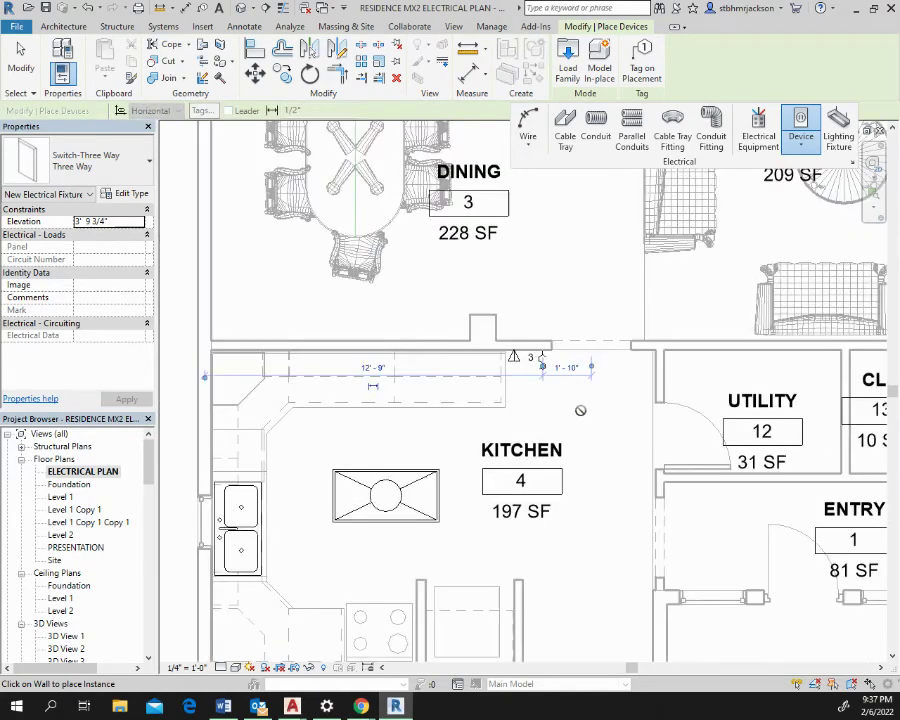
{"action": "scroll", "coordinate": [580, 410], "scroll_direction": "down", "scroll_amount": 3}
{"action": "middle_click_drag", "start_coordinate": [600, 440], "coordinate": [619, 345]}
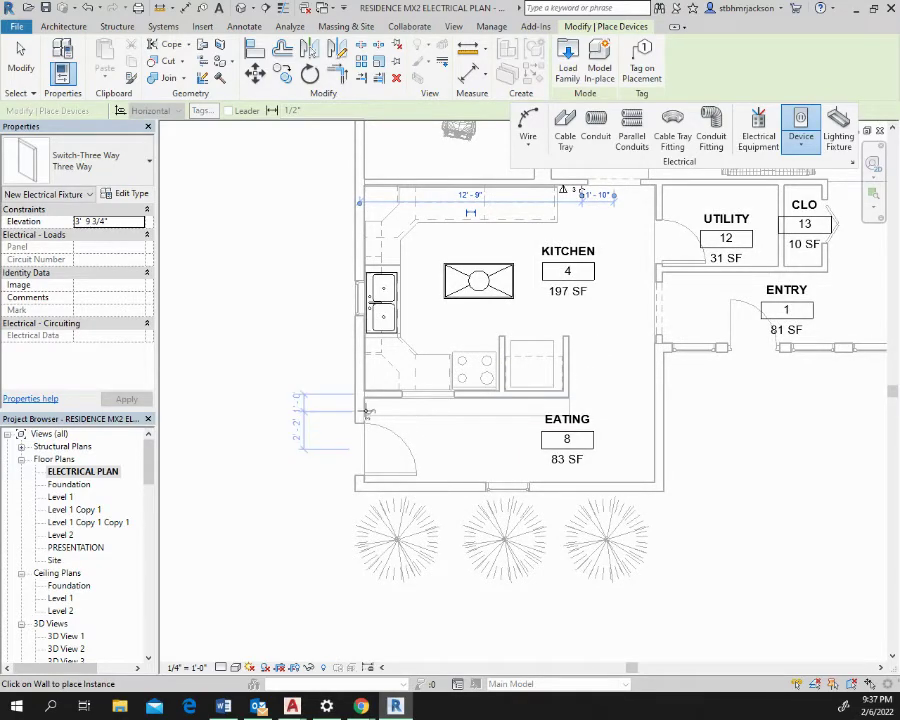
{"action": "scroll", "coordinate": [370, 408], "scroll_direction": "up", "scroll_amount": 5}
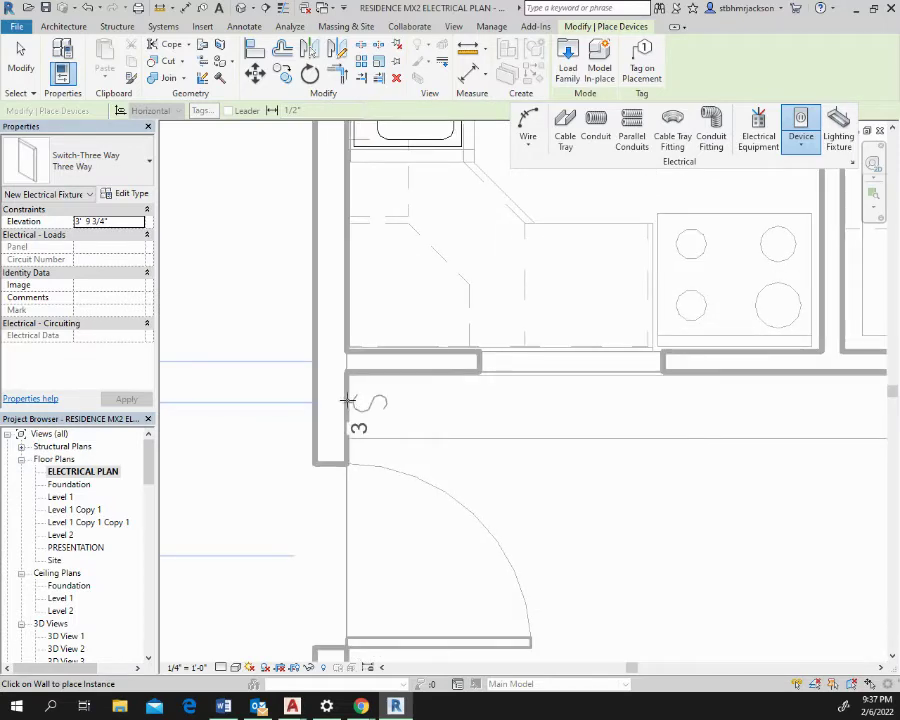
{"action": "left_click", "coordinate": [392, 374]}
{"action": "scroll", "coordinate": [541, 440], "scroll_direction": "down", "scroll_amount": 3}
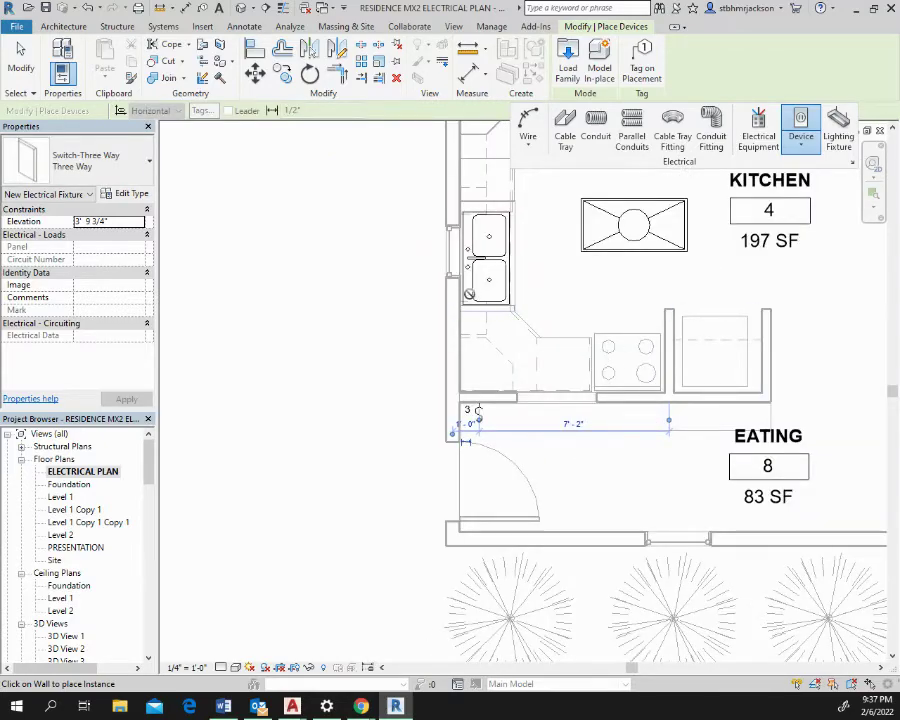
Step: Place another three-way switch on the kitchen wall between the telephone outlet and the existing three-way switch, and end placement
{"action": "middle_click_drag", "start_coordinate": [534, 325], "coordinate": [291, 509]}
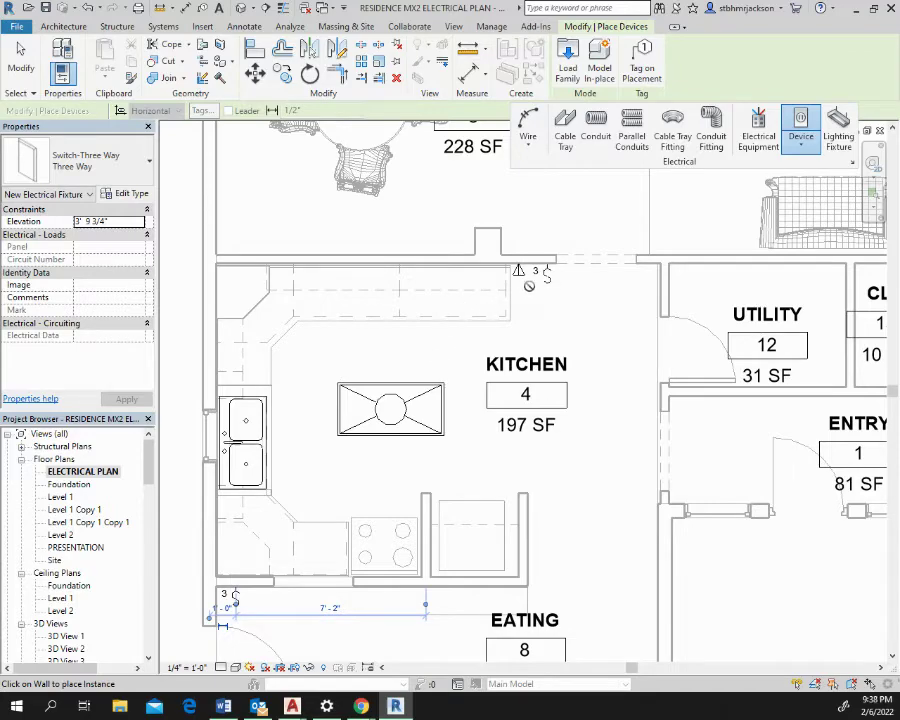
{"action": "scroll", "coordinate": [568, 267], "scroll_direction": "up", "scroll_amount": 5}
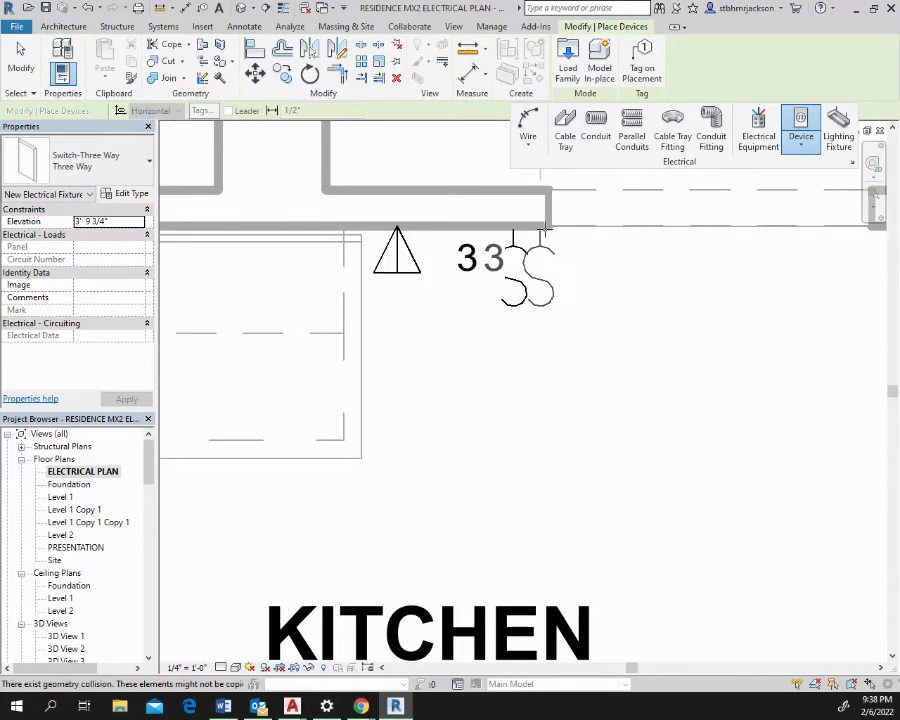
{"action": "left_click", "coordinate": [443, 229]}
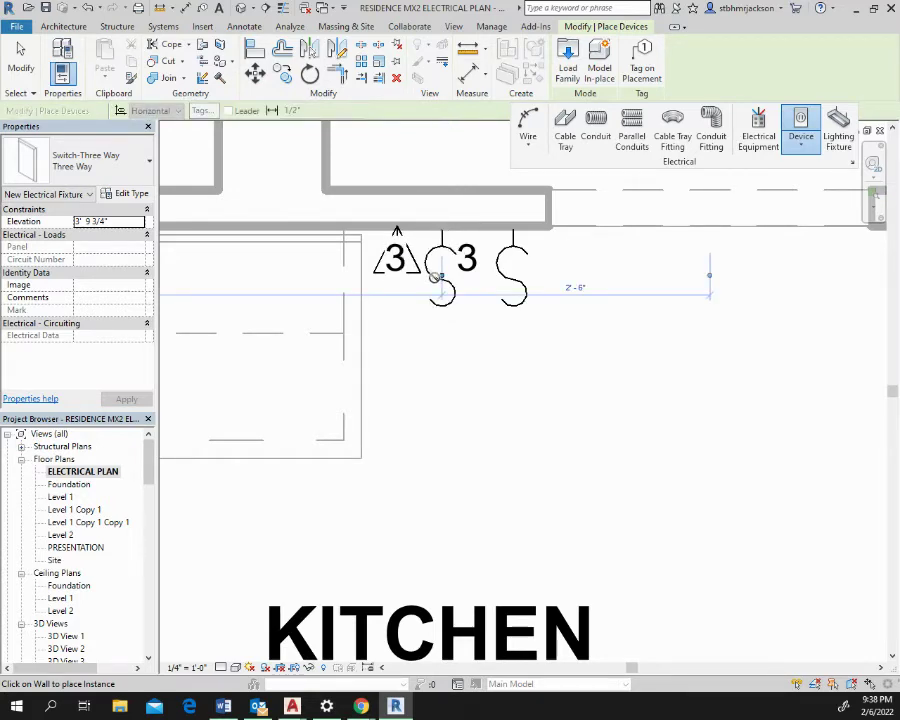
{"action": "key", "text": "Escape"}
{"action": "key", "text": "Escape"}
Step: Move the telephone outlet along the kitchen wall toward the cabinets so that it clears the three-way switch symbol
{"action": "scroll", "coordinate": [387, 273], "scroll_direction": "up", "scroll_amount": 2}
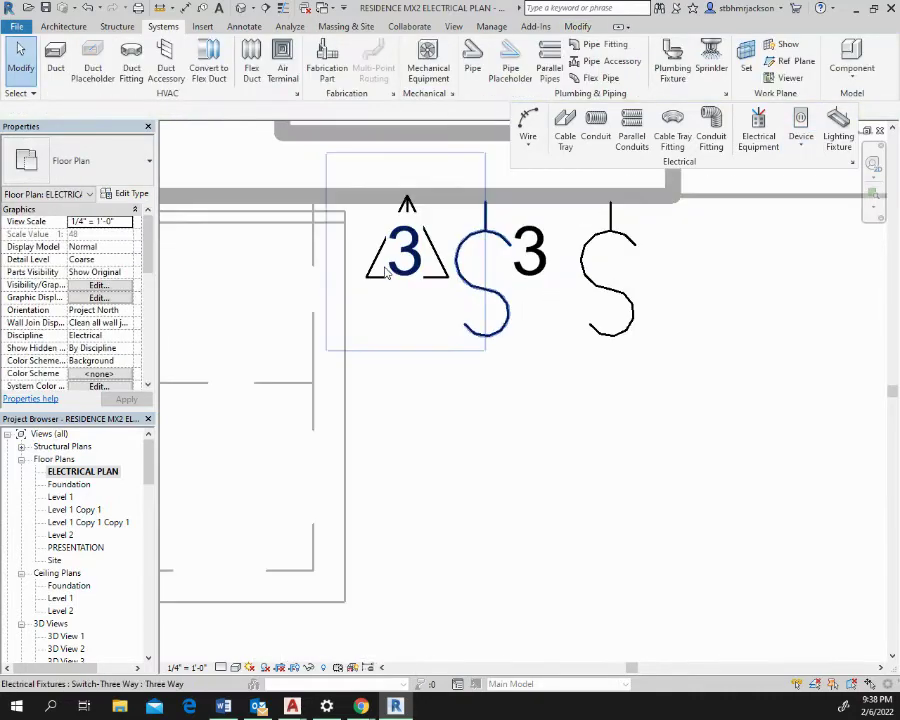
{"action": "scroll", "coordinate": [387, 273], "scroll_direction": "up", "scroll_amount": 1}
{"action": "left_click", "coordinate": [312, 277]}
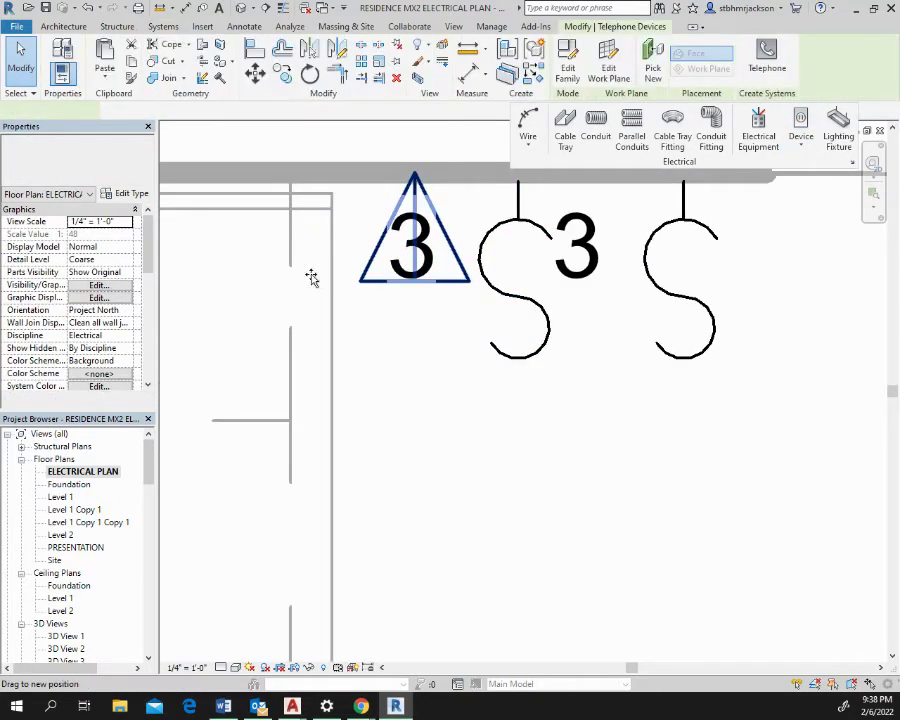
{"action": "left_click_drag", "start_coordinate": [312, 277], "coordinate": [260, 291]}
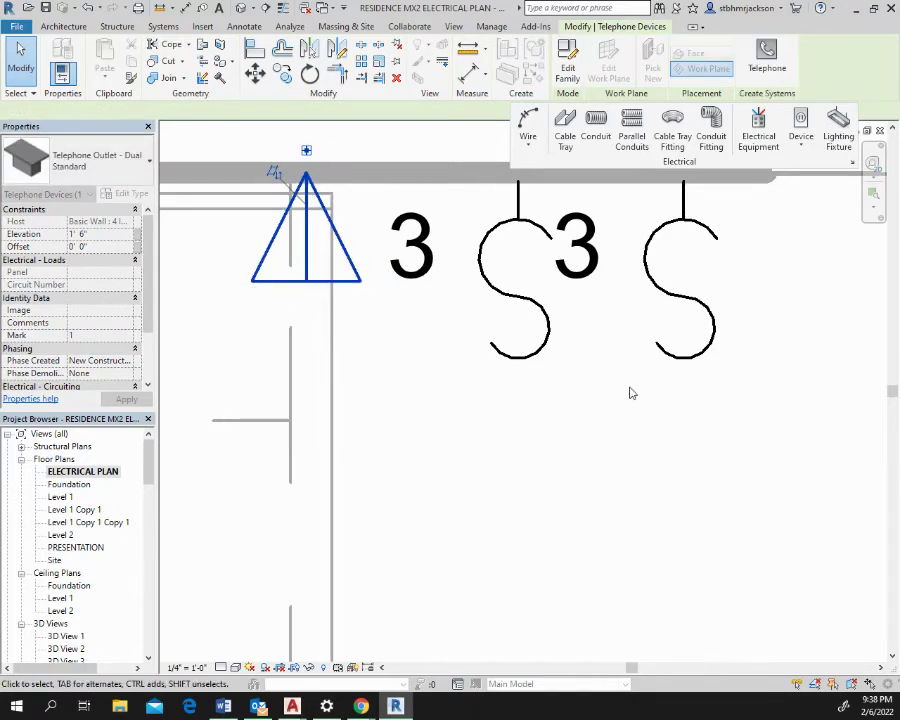
Step: Move the EATING three-way switch along its wall to about 1'-7" from the exterior wall, away from the corner
{"action": "scroll", "coordinate": [684, 398], "scroll_direction": "down", "scroll_amount": 3}
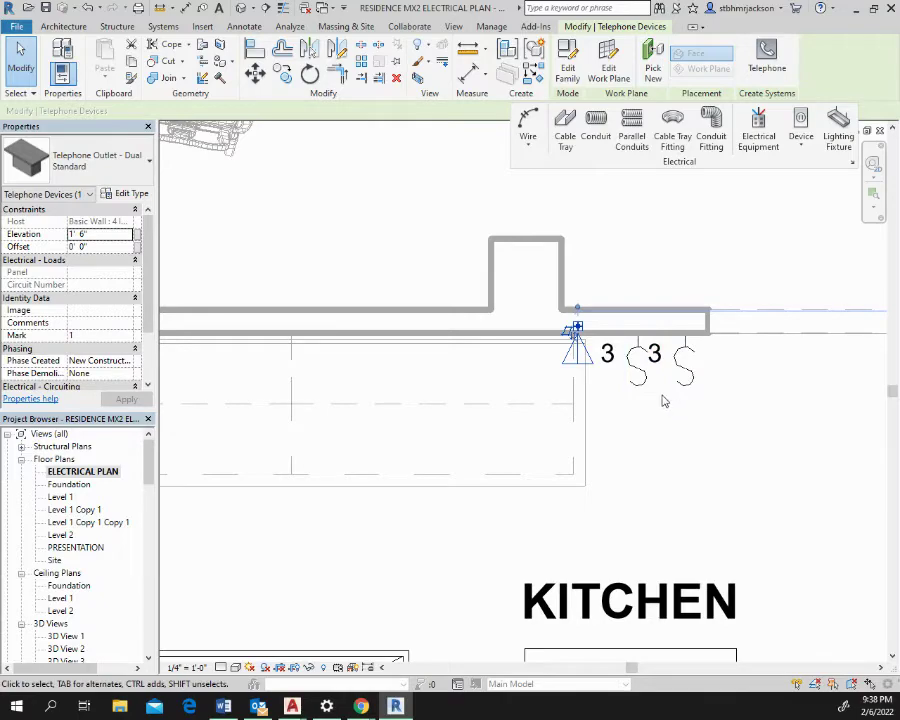
{"action": "middle_click_drag", "start_coordinate": [662, 401], "coordinate": [634, 241]}
{"action": "scroll", "coordinate": [579, 408], "scroll_direction": "down", "scroll_amount": 2}
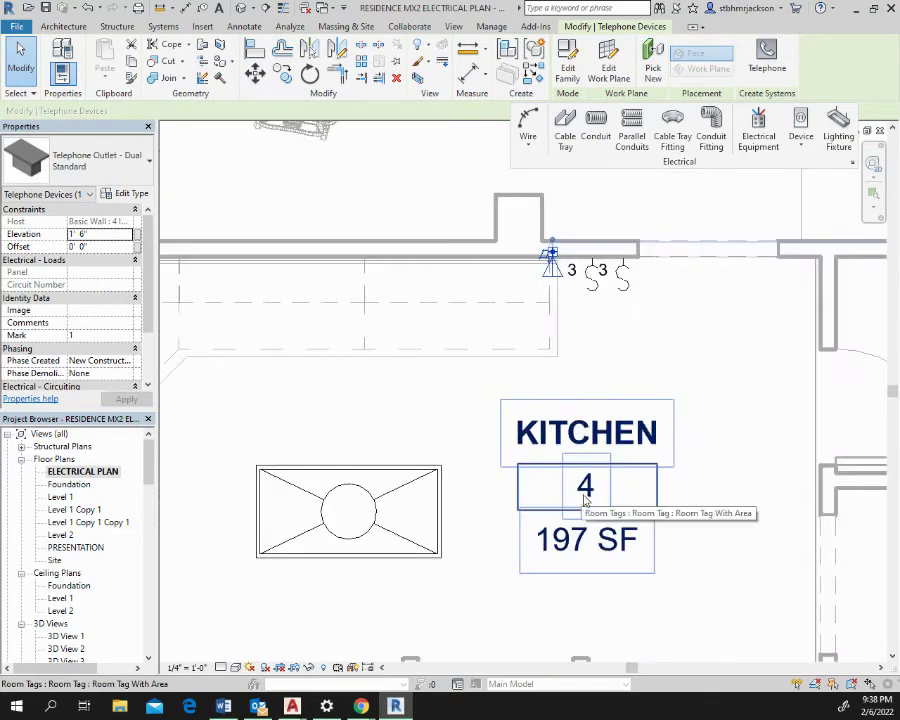
{"action": "middle_click_drag", "start_coordinate": [585, 500], "coordinate": [522, 208]}
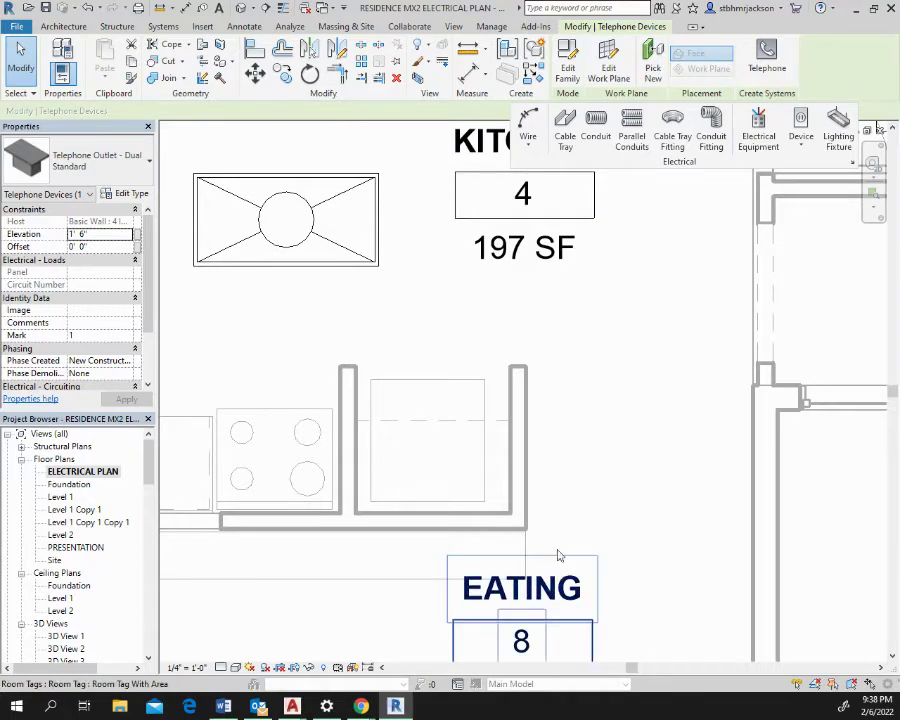
{"action": "middle_click_drag", "start_coordinate": [558, 556], "coordinate": [745, 467]}
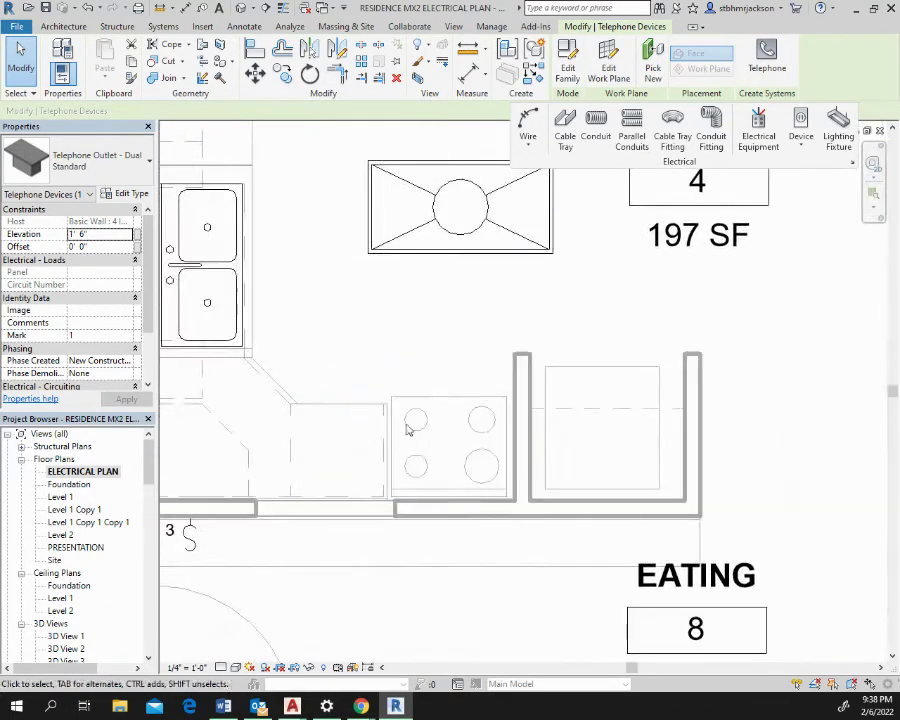
{"action": "middle_click_drag", "start_coordinate": [412, 426], "coordinate": [527, 418]}
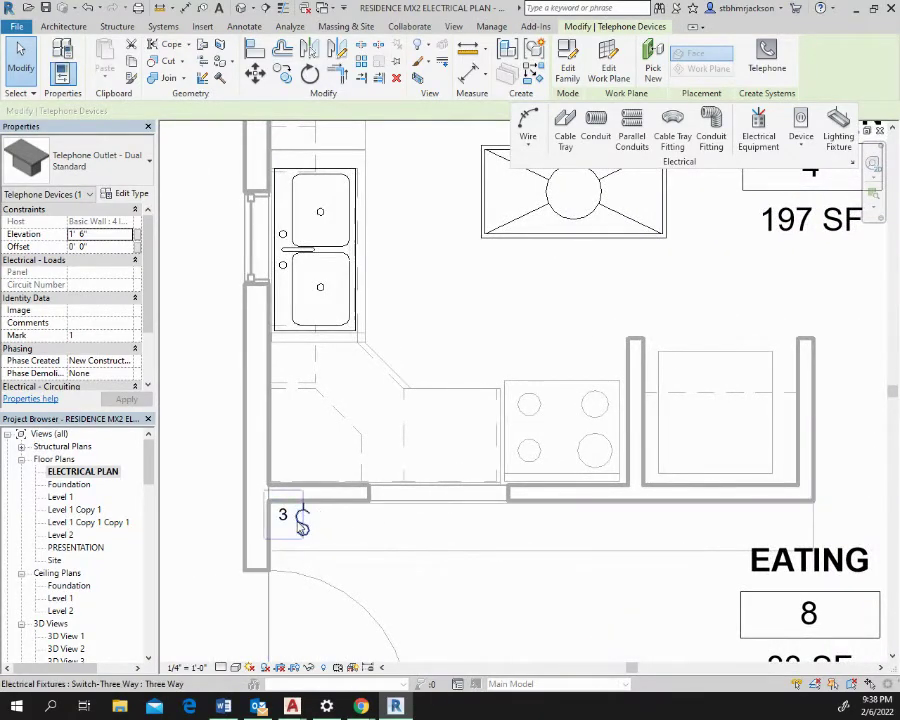
{"action": "scroll", "coordinate": [302, 527], "scroll_direction": "up", "scroll_amount": 5}
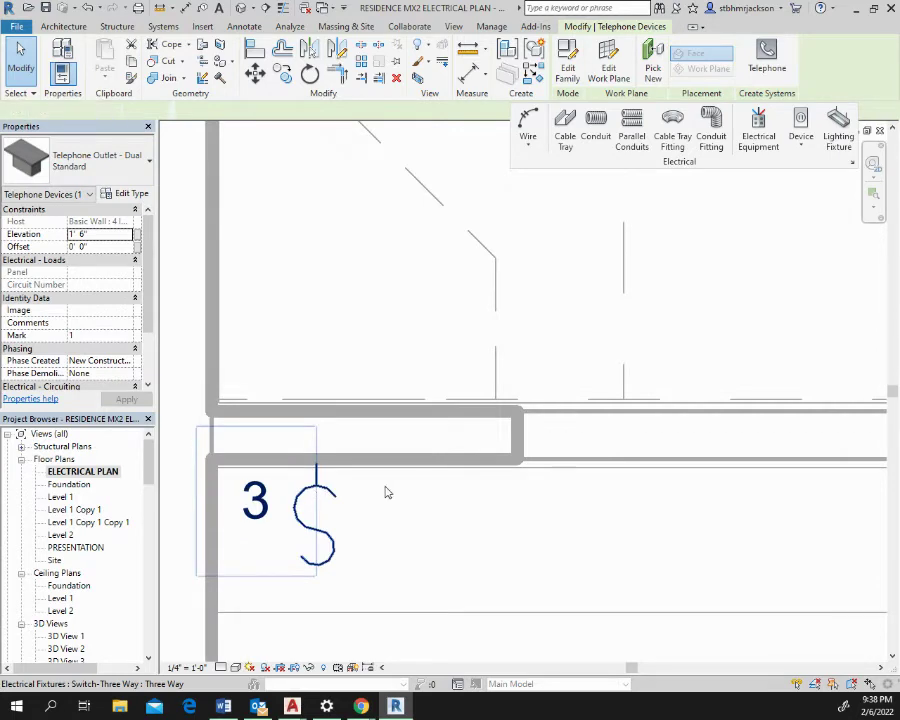
{"action": "left_click_drag", "start_coordinate": [310, 490], "coordinate": [392, 486]}
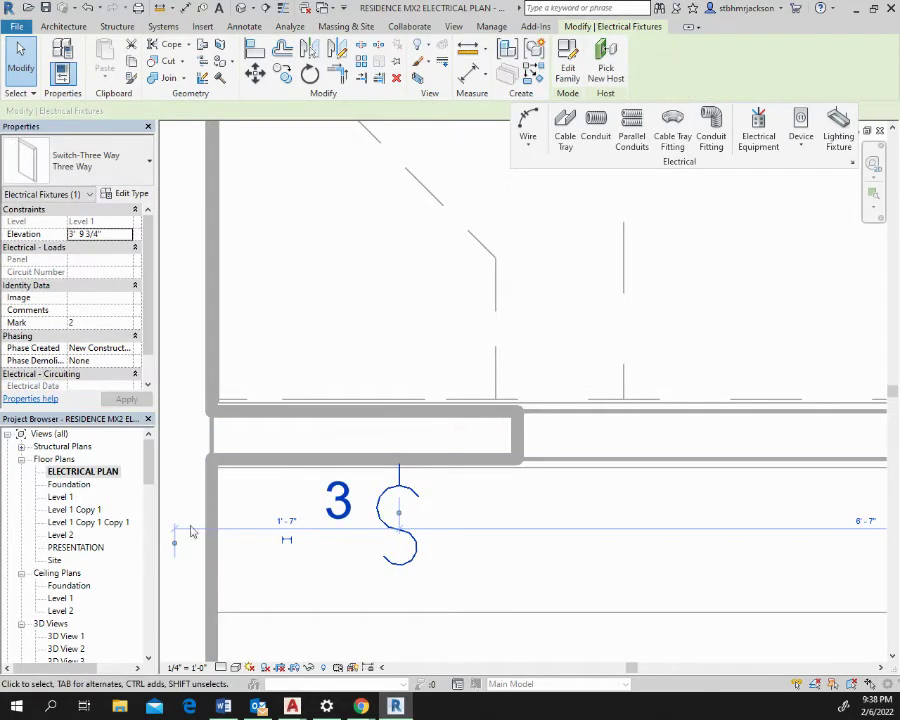
Step: Examine the positions of the kitchen and EATING three-way switches relative to the kitchen ceiling light and nearby rooms
{"action": "scroll", "coordinate": [574, 360], "scroll_direction": "down", "scroll_amount": 4}
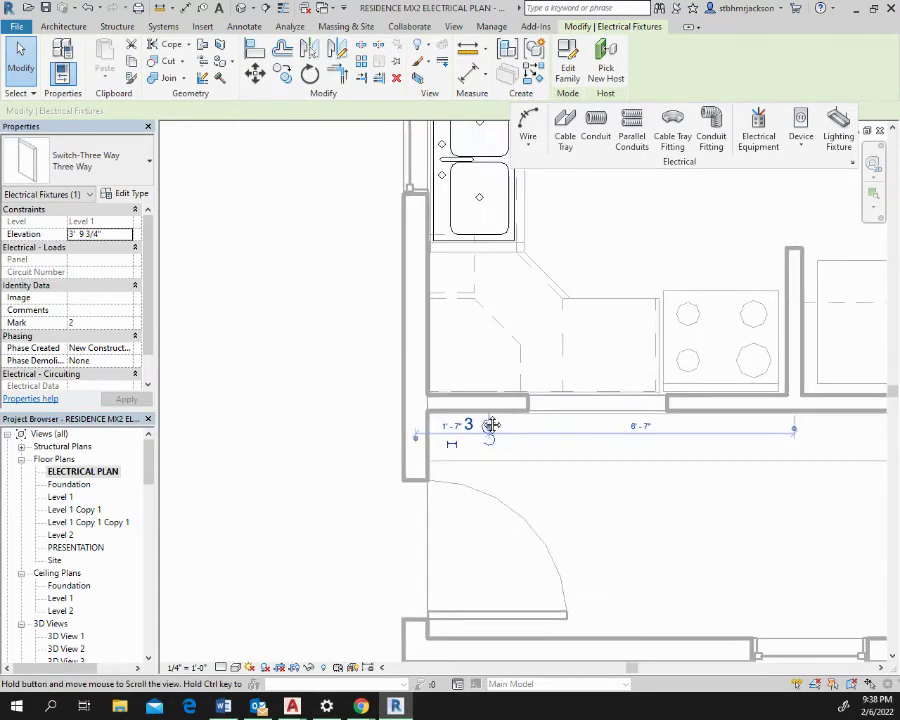
{"action": "middle_click_drag", "start_coordinate": [492, 425], "coordinate": [388, 472]}
{"action": "scroll", "coordinate": [530, 376], "scroll_direction": "up", "scroll_amount": 1}
{"action": "middle_click_drag", "start_coordinate": [582, 358], "coordinate": [543, 447]}
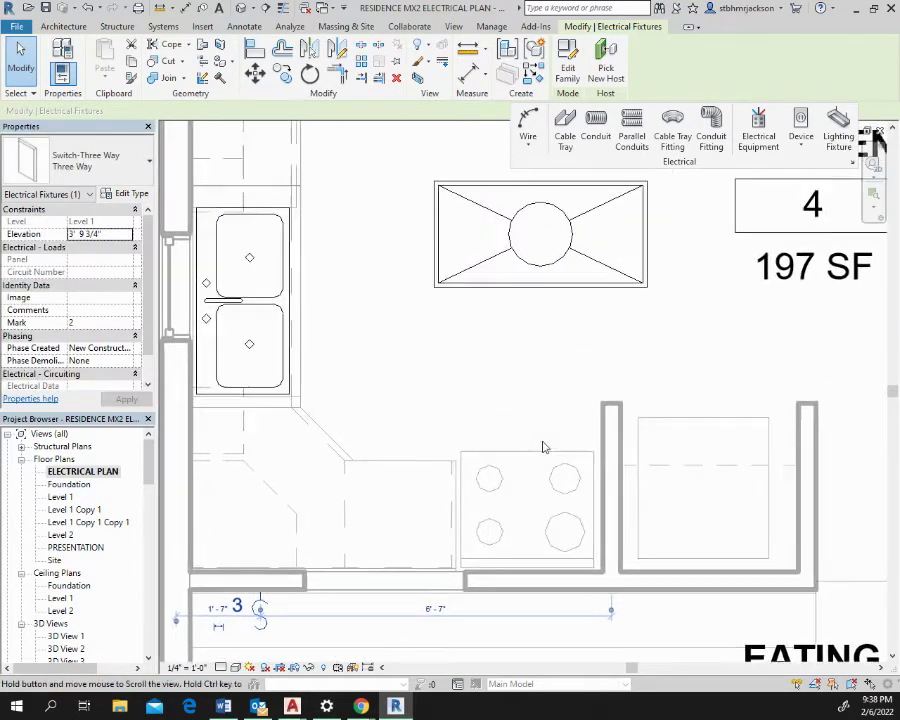
{"action": "scroll", "coordinate": [637, 344], "scroll_direction": "down", "scroll_amount": 2}
{"action": "middle_click_drag", "start_coordinate": [637, 344], "coordinate": [476, 390]}
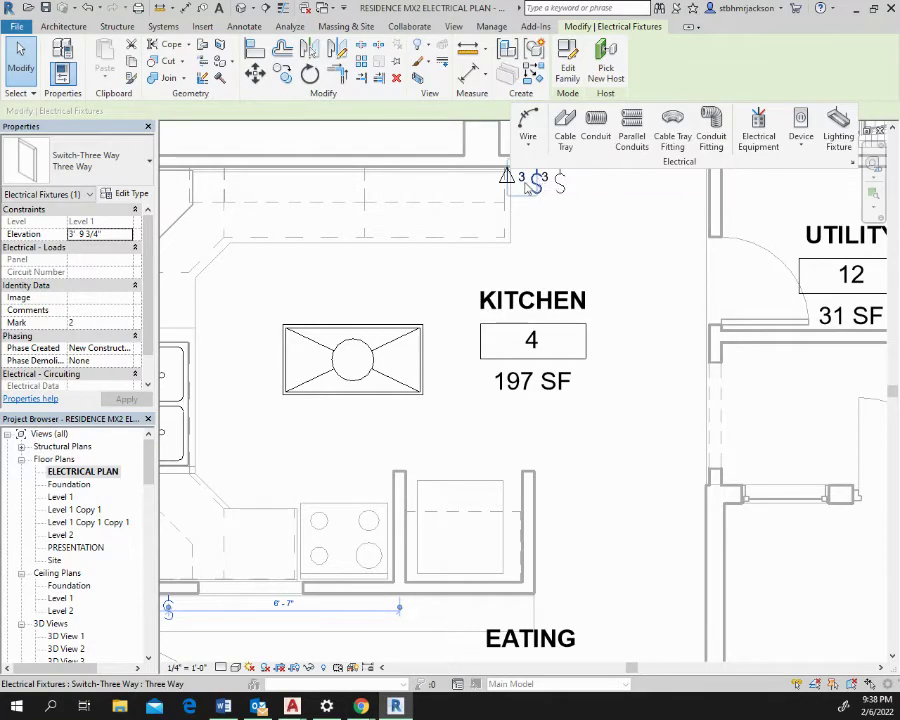
{"action": "middle_click_drag", "start_coordinate": [330, 398], "coordinate": [646, 74]}
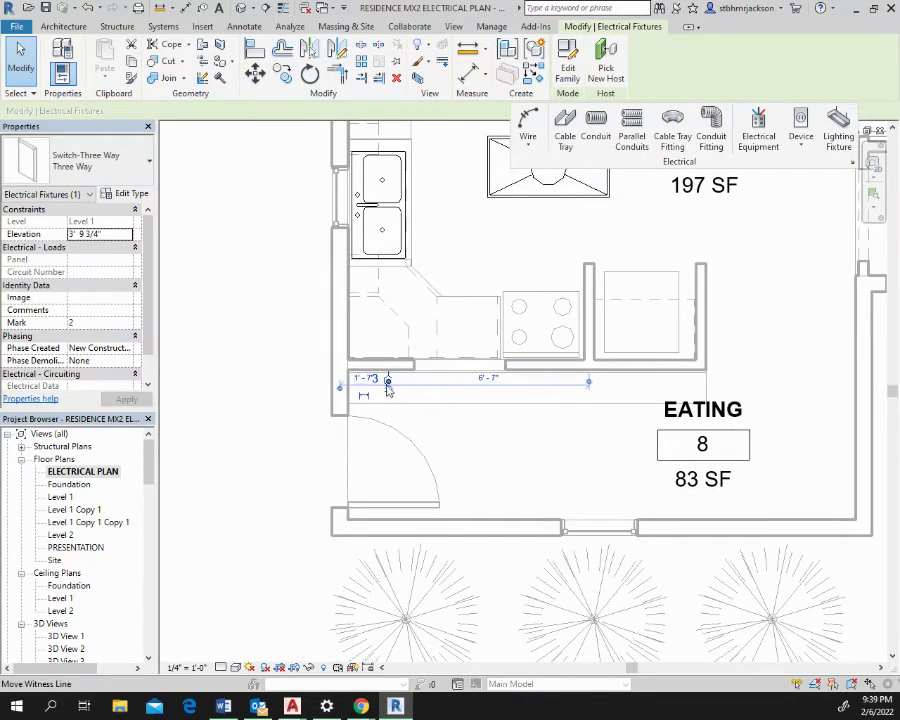
{"action": "middle_click_drag", "start_coordinate": [551, 218], "coordinate": [203, 404]}
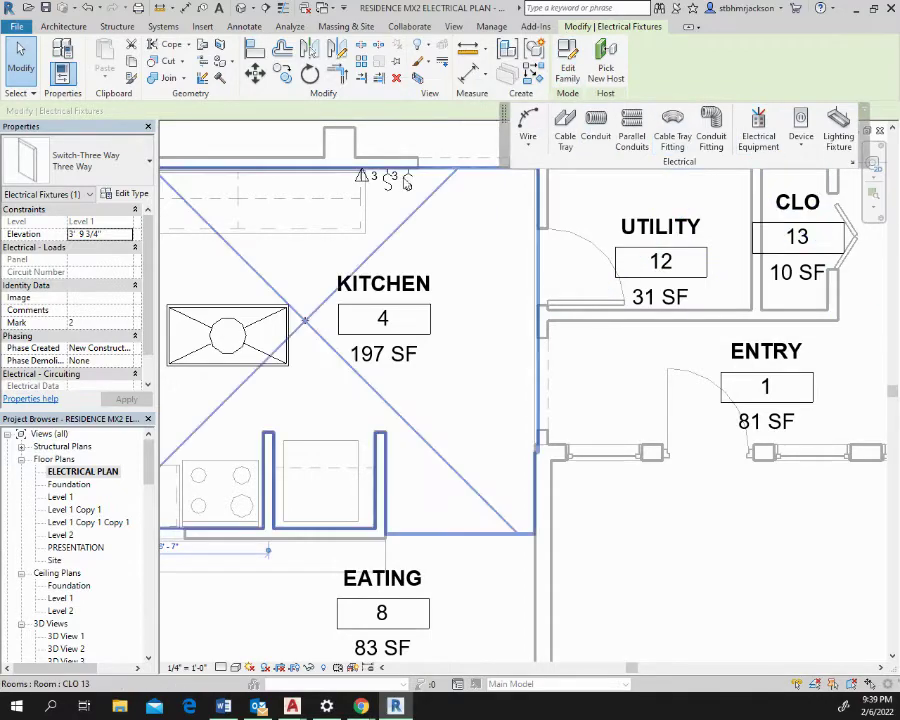
Step: Review the switch types available for the selected three-way switch, keep its type, and clear the selection
{"action": "left_click", "coordinate": [124, 160]}
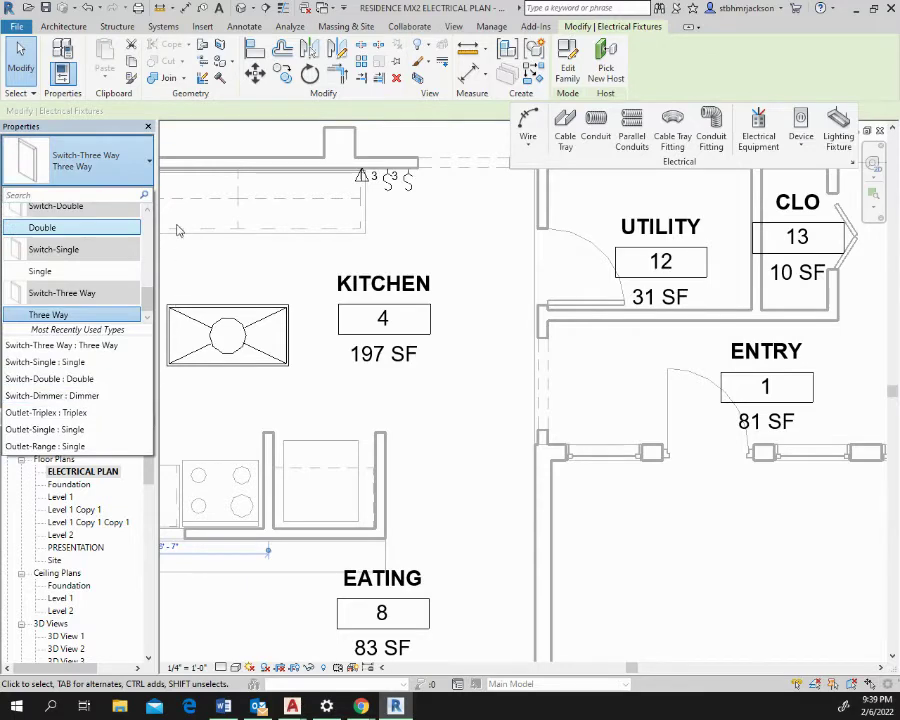
{"action": "scroll", "coordinate": [40, 272], "scroll_direction": "up", "scroll_amount": 2}
{"action": "scroll", "coordinate": [40, 272], "scroll_direction": "down", "scroll_amount": 2}
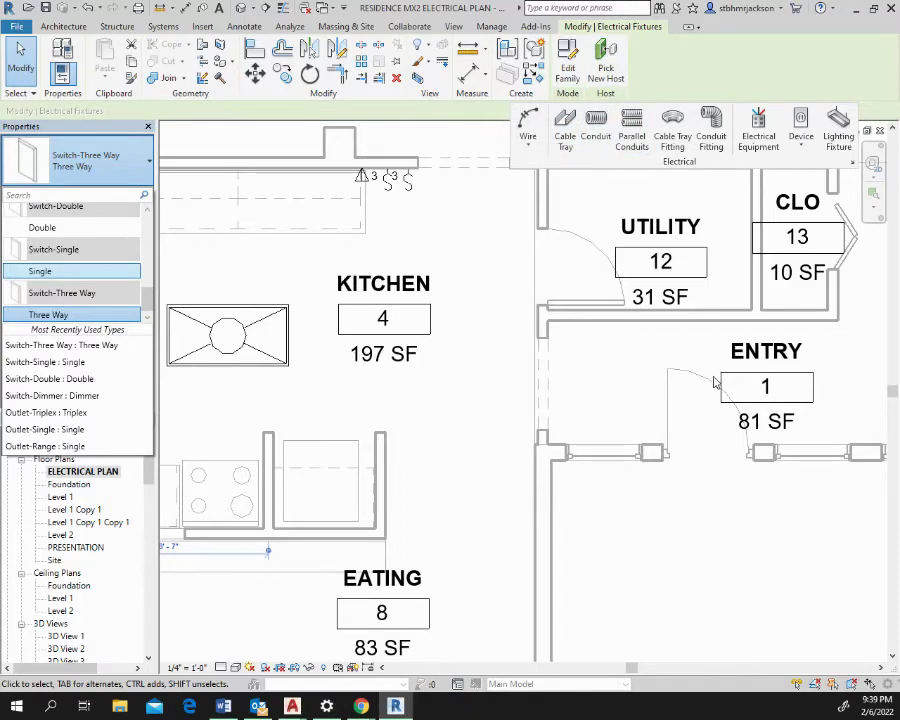
{"action": "key", "text": "Escape"}
{"action": "key", "text": "Escape"}
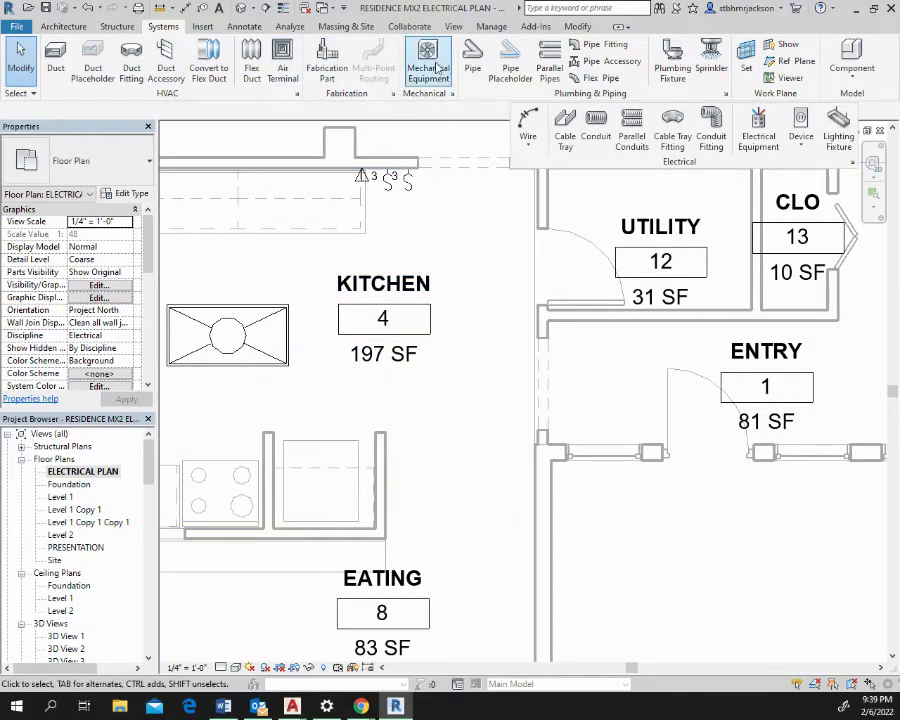
Step: Draw an arc wire from the kitchen three-way switch nearest the telephone outlet to the kitchen's troffer ceiling light
{"action": "left_click", "coordinate": [530, 122]}
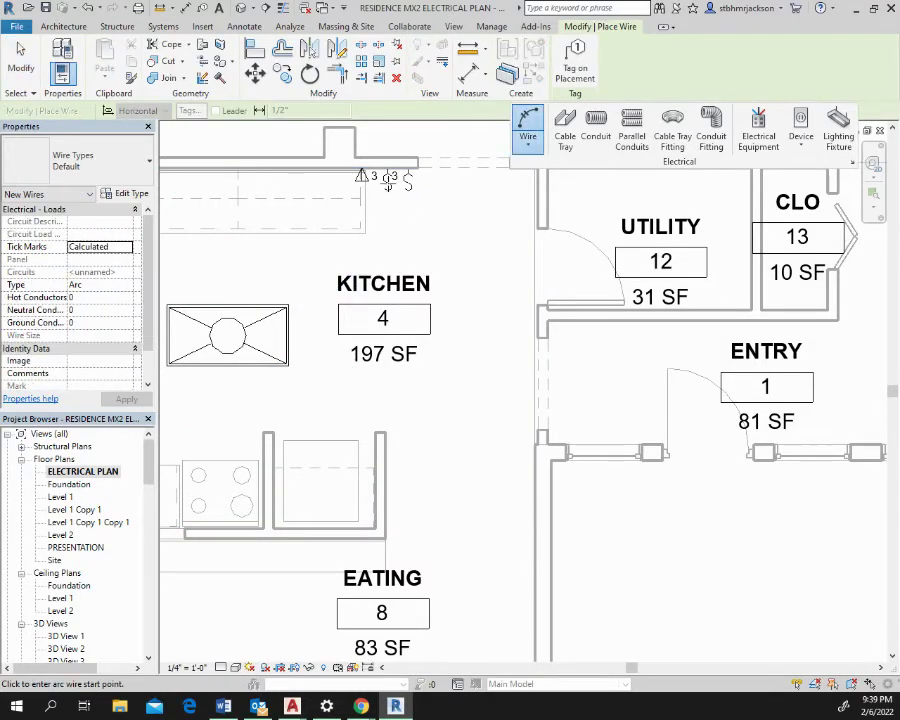
{"action": "left_click", "coordinate": [390, 183]}
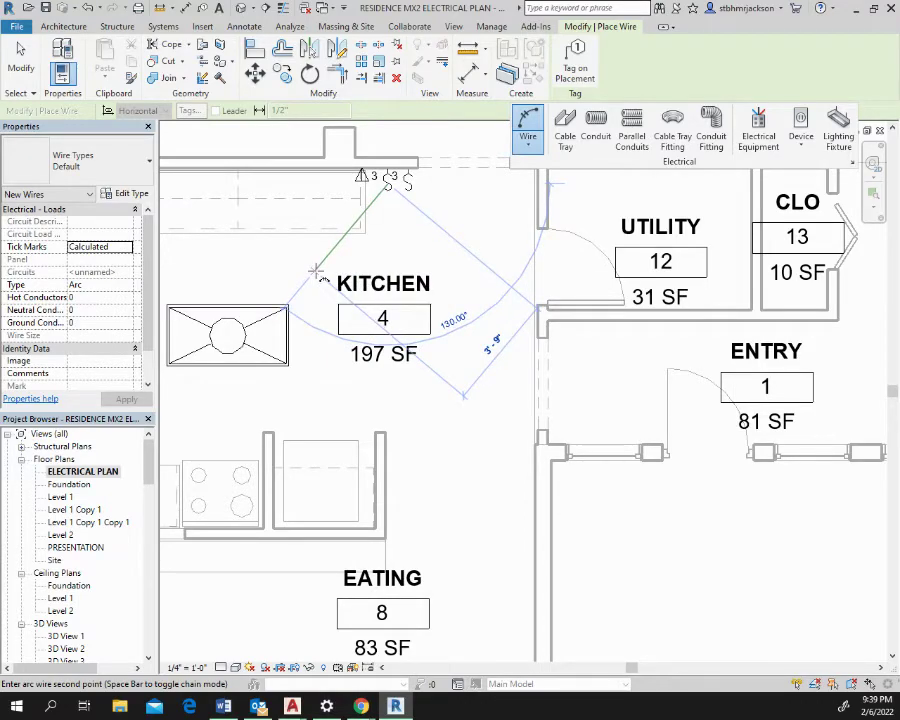
{"action": "left_click", "coordinate": [286, 297]}
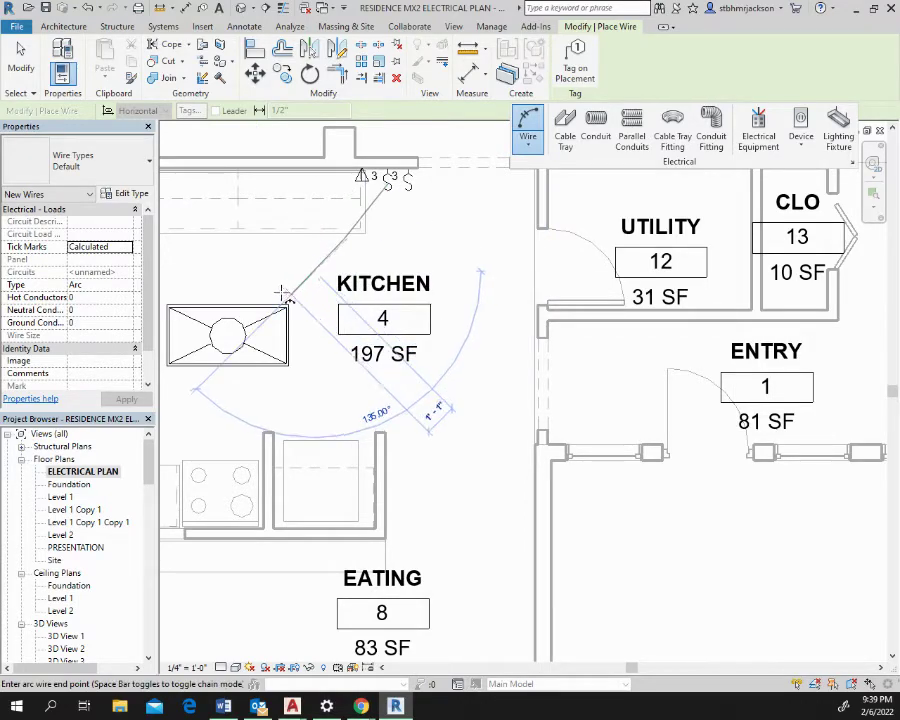
{"action": "left_click", "coordinate": [228, 326]}
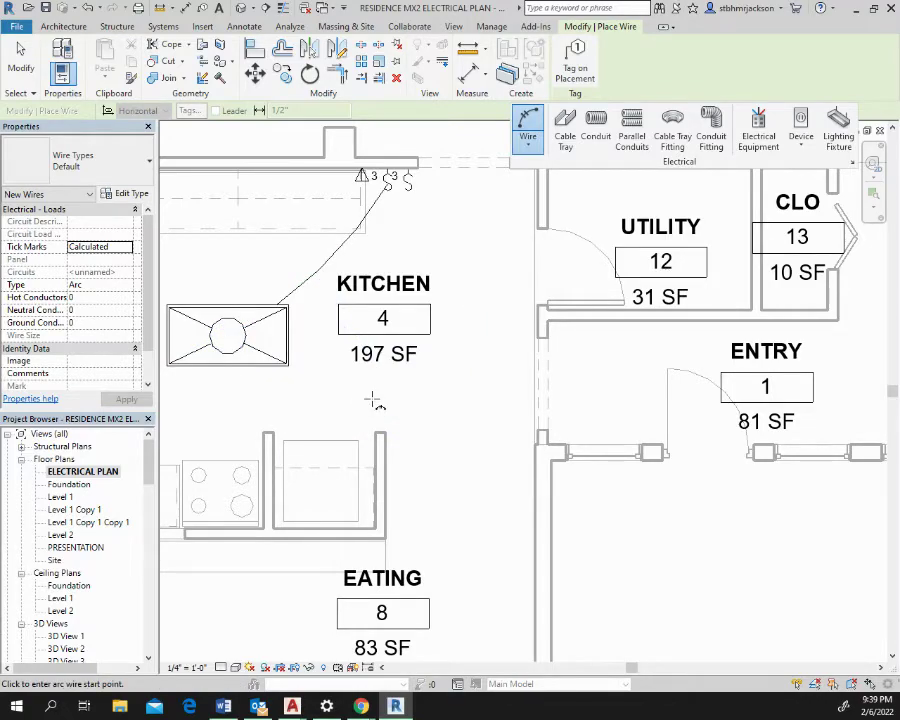
Step: Draw an arc wire from the kitchen ceiling light to the EATING three-way switch by the exterior door, and end wire placement
{"action": "middle_click_drag", "start_coordinate": [373, 400], "coordinate": [480, 276]}
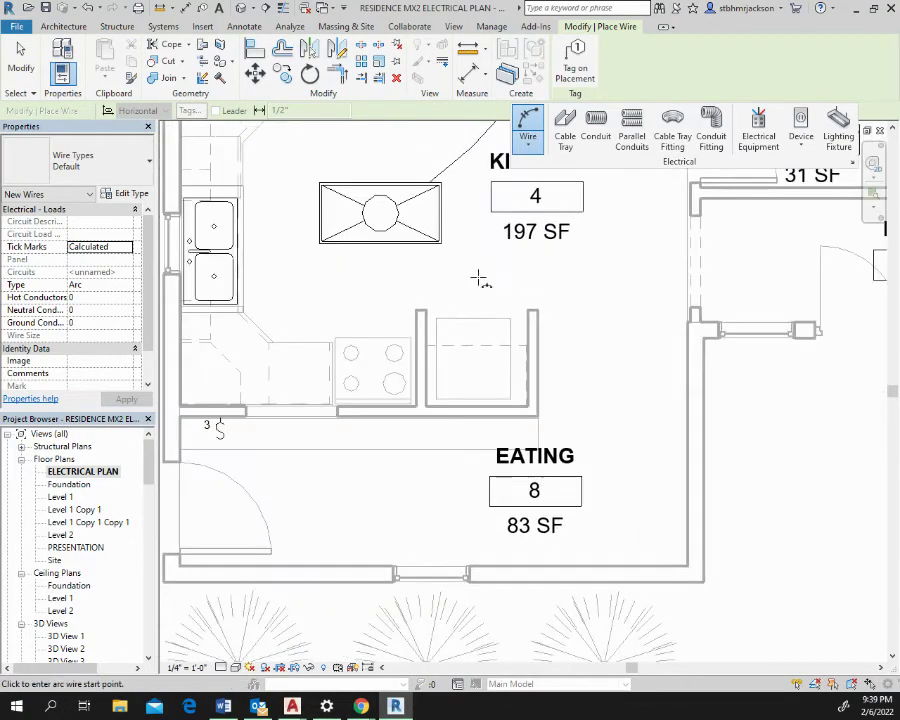
{"action": "left_click", "coordinate": [388, 214]}
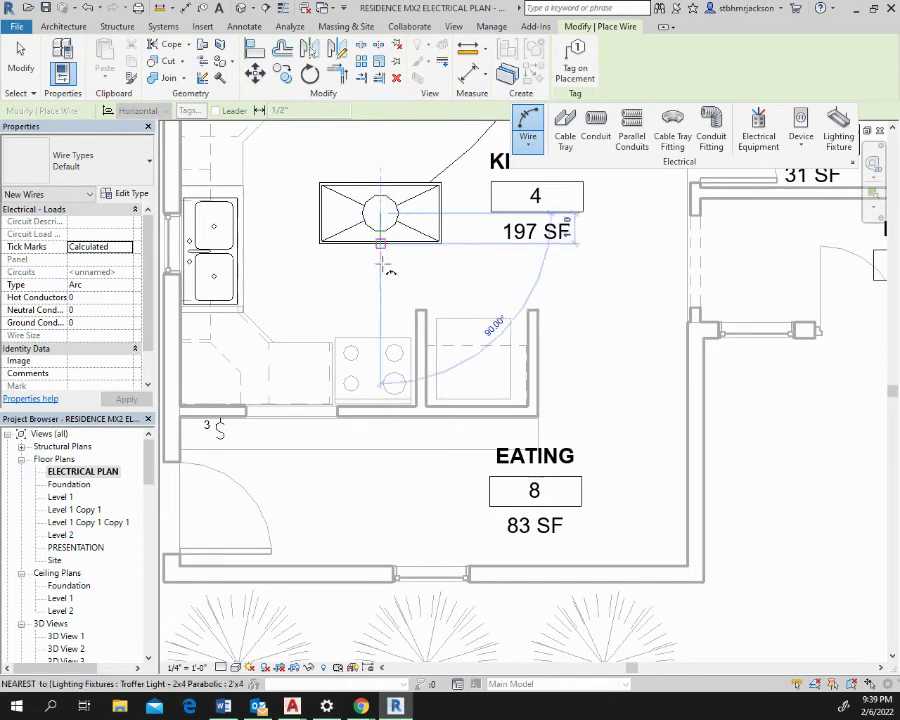
{"action": "left_click", "coordinate": [350, 352]}
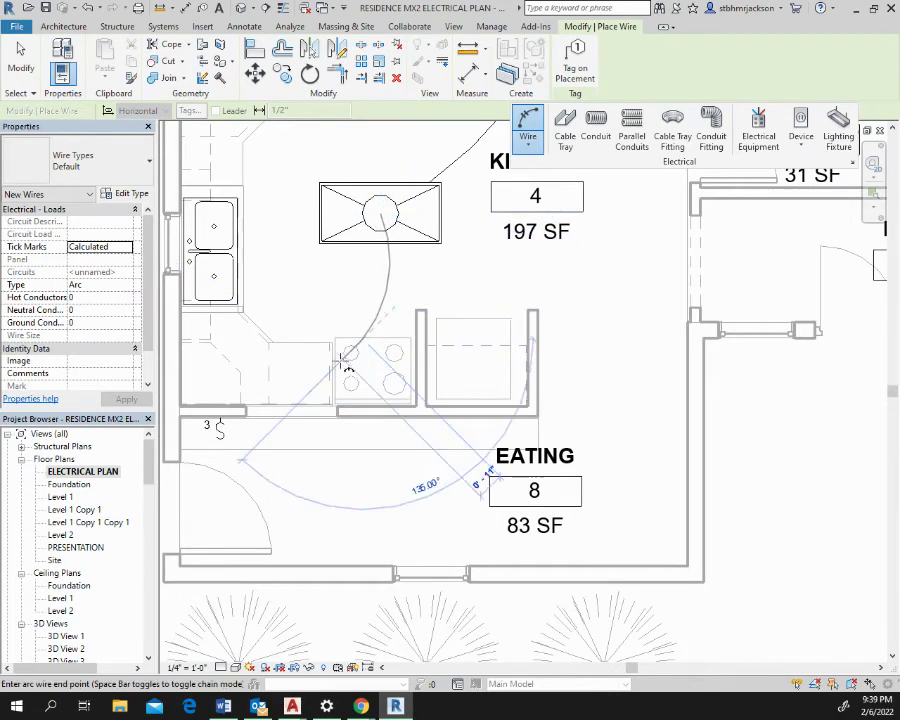
{"action": "left_click", "coordinate": [219, 431]}
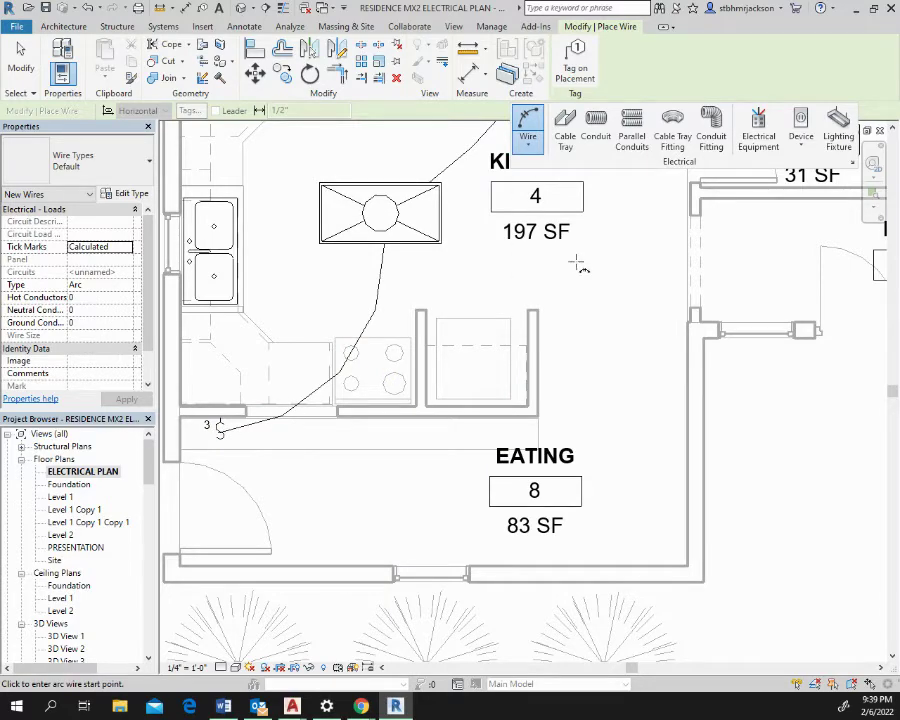
{"action": "scroll", "coordinate": [575, 262], "scroll_direction": "down", "scroll_amount": 2}
{"action": "scroll", "coordinate": [578, 262], "scroll_direction": "up", "scroll_amount": 1}
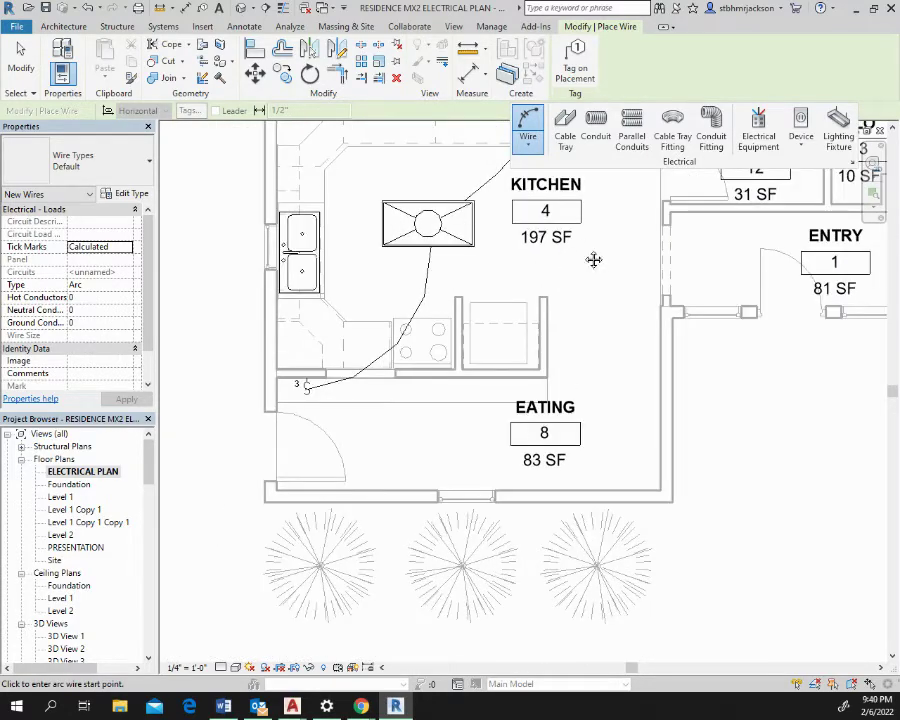
{"action": "middle_click_drag", "start_coordinate": [594, 260], "coordinate": [400, 414]}
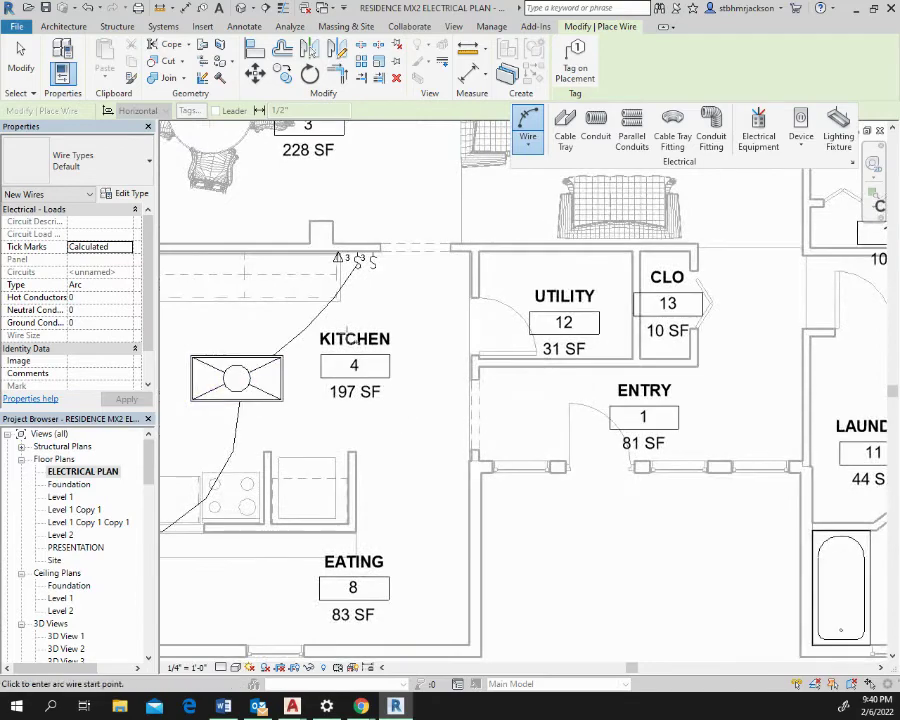
{"action": "key", "text": "Escape"}
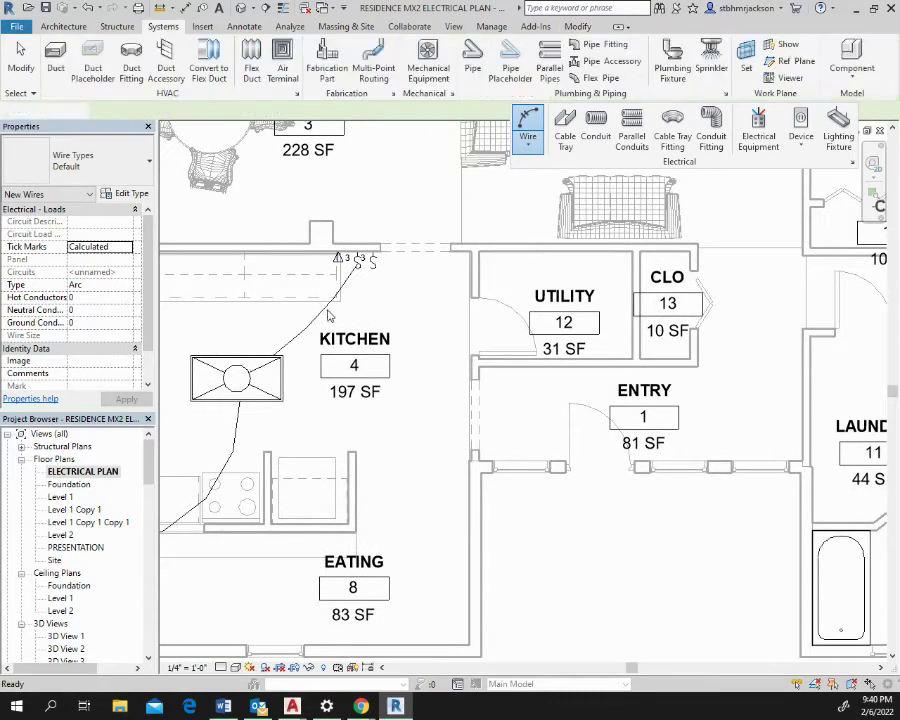
Step: Reshape the wire between the kitchen switch and ceiling light by moving its middle vertex slightly toward the KITCHEN tag
{"action": "left_click", "coordinate": [323, 315]}
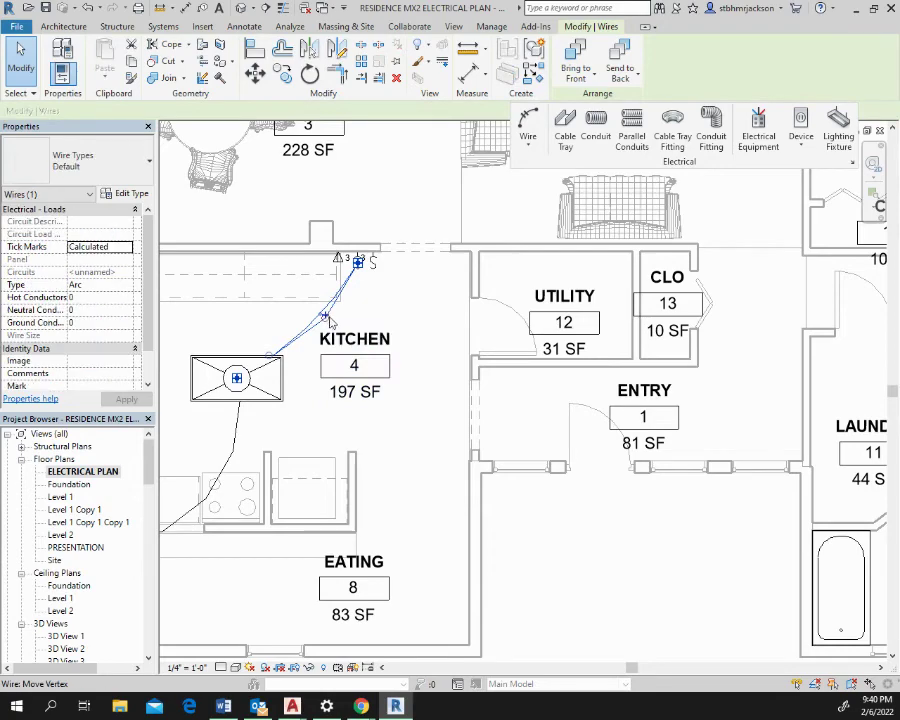
{"action": "scroll", "coordinate": [330, 320], "scroll_direction": "up", "scroll_amount": 4}
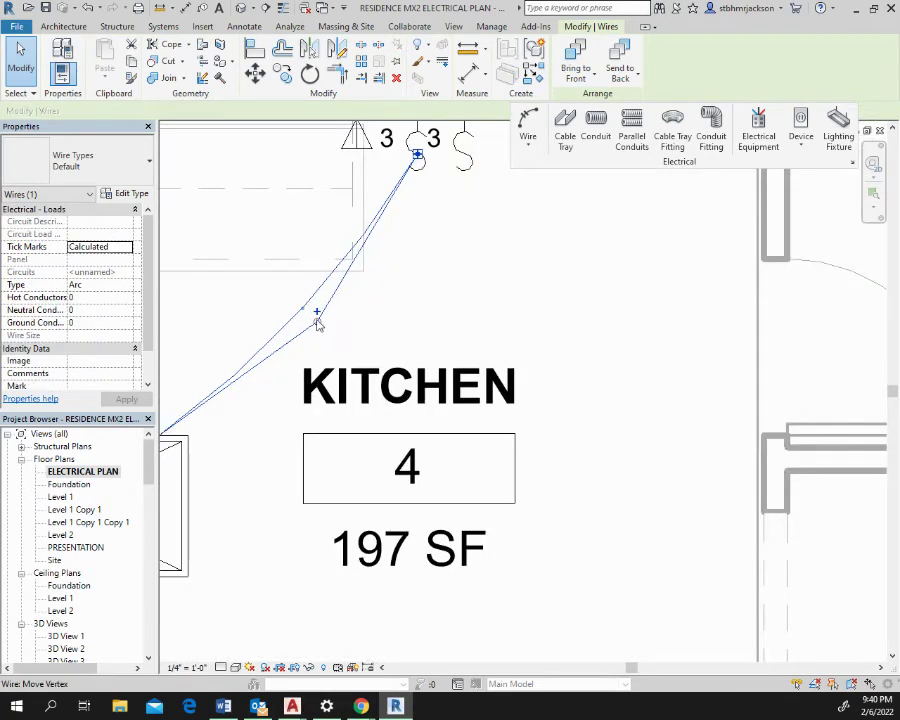
{"action": "mouse_move", "coordinate": [317, 323]}
{"action": "left_mouse_down"}
{"action": "mouse_move", "coordinate": [336, 336]}
{"action": "mouse_move", "coordinate": [340, 410]}
{"action": "mouse_move", "coordinate": [331, 333]}
{"action": "left_mouse_up"}
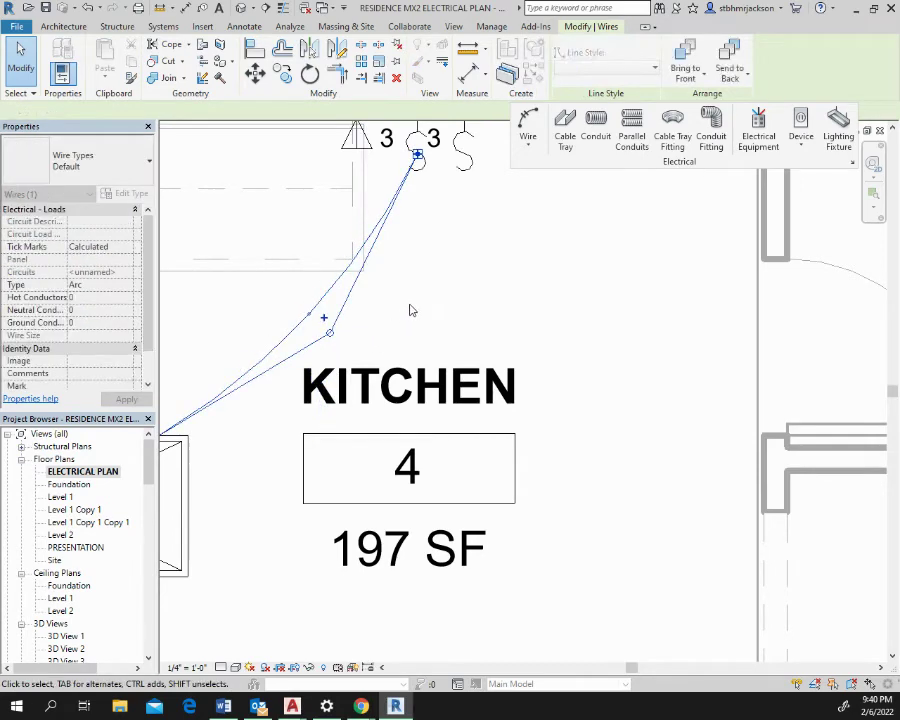
{"action": "left_click", "coordinate": [410, 310]}
{"action": "scroll", "coordinate": [412, 309], "scroll_direction": "down", "scroll_amount": 3}
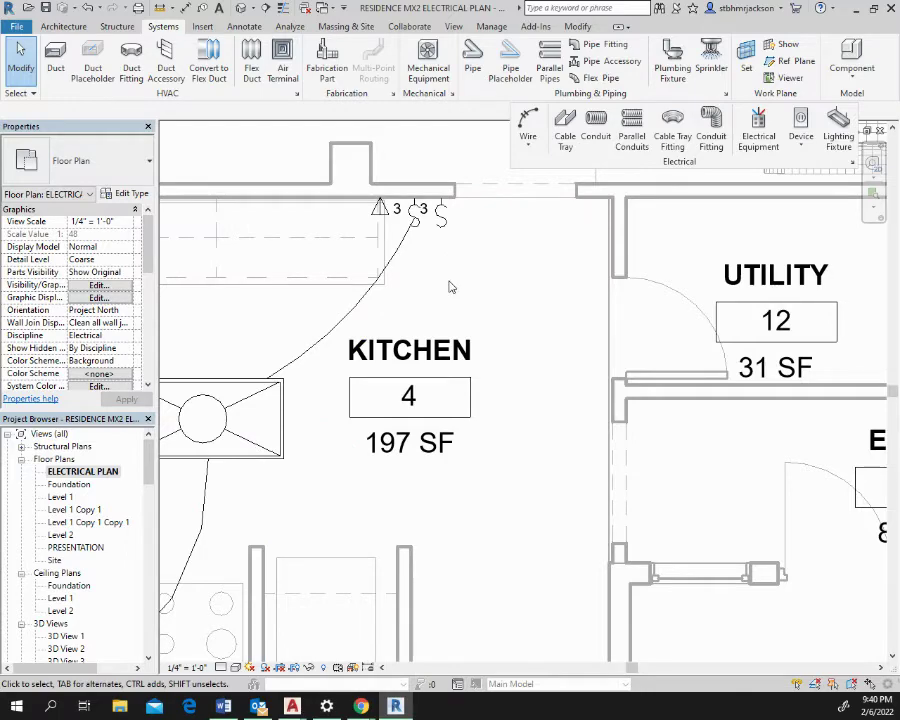
Step: Copy the EATING three-way switch along its wall toward the exterior door, about 0'-9" from the exterior wall's centerline
{"action": "scroll", "coordinate": [450, 287], "scroll_direction": "down", "scroll_amount": 3}
{"action": "middle_click_drag", "start_coordinate": [470, 420], "coordinate": [496, 372]}
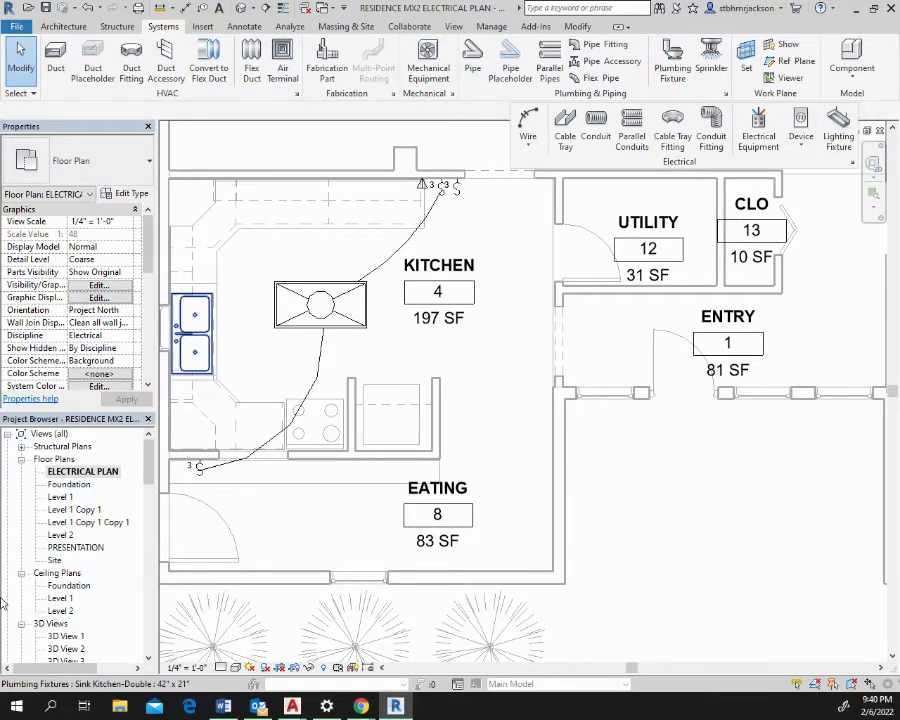
{"action": "scroll", "coordinate": [305, 482], "scroll_direction": "up", "scroll_amount": 1}
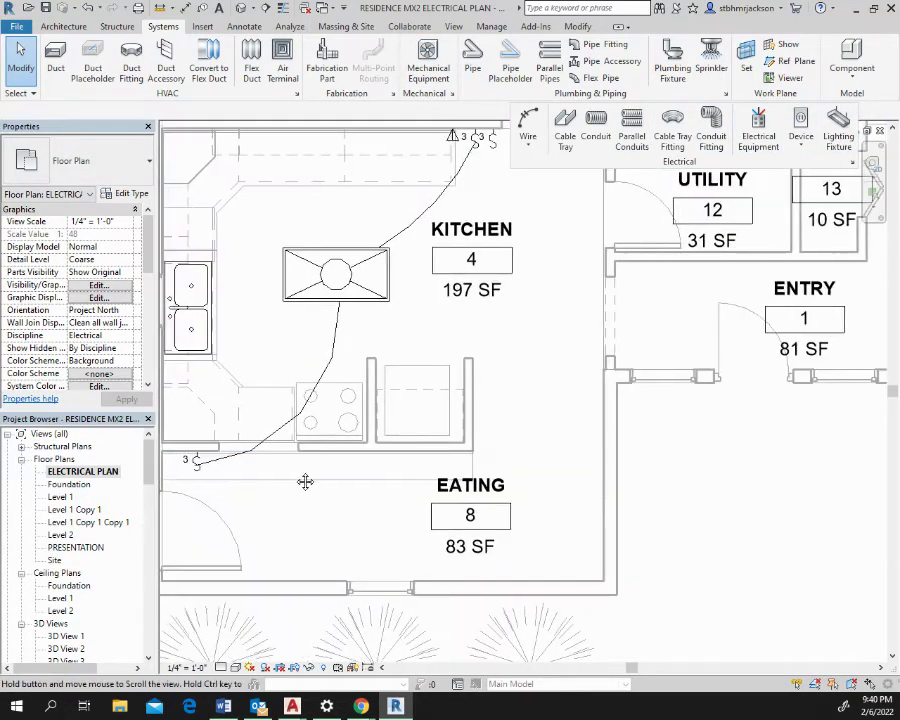
{"action": "middle_click_drag", "start_coordinate": [305, 482], "coordinate": [464, 416]}
{"action": "scroll", "coordinate": [405, 368], "scroll_direction": "up", "scroll_amount": 6}
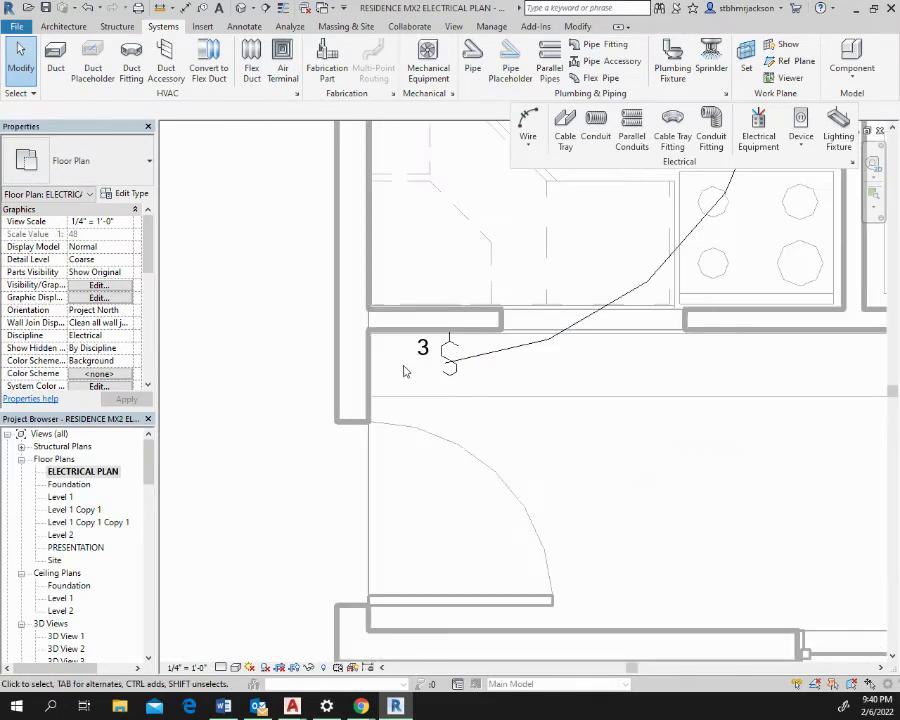
{"action": "scroll", "coordinate": [404, 371], "scroll_direction": "up", "scroll_amount": 4}
{"action": "left_click", "coordinate": [456, 355]}
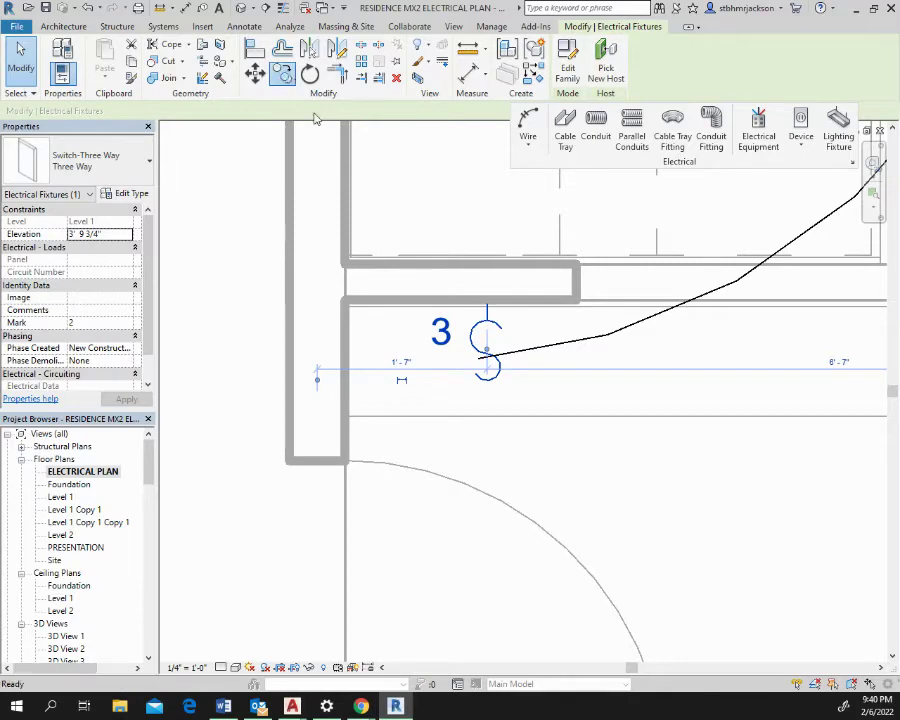
{"action": "key", "text": "m"}
{"action": "key", "text": "v"}
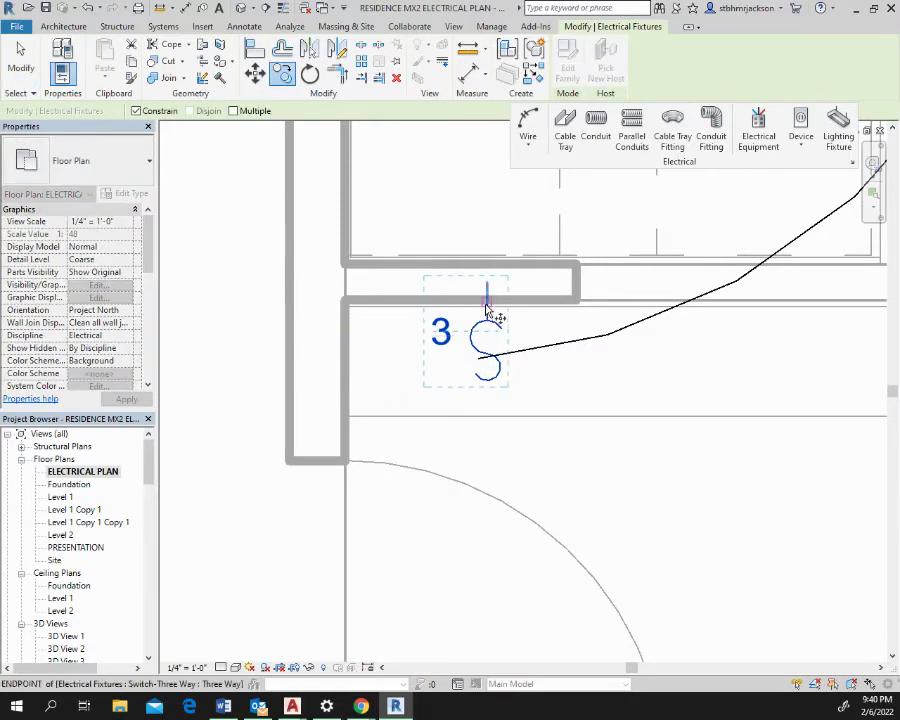
{"action": "left_click", "coordinate": [487, 303]}
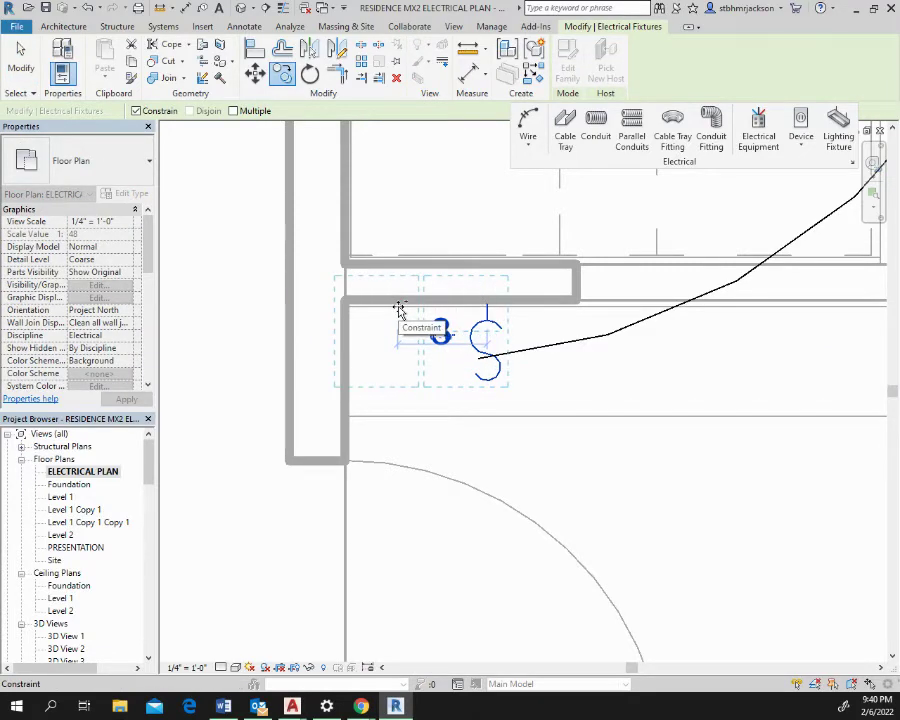
{"action": "left_click", "coordinate": [397, 303]}
{"action": "key", "text": "Escape"}
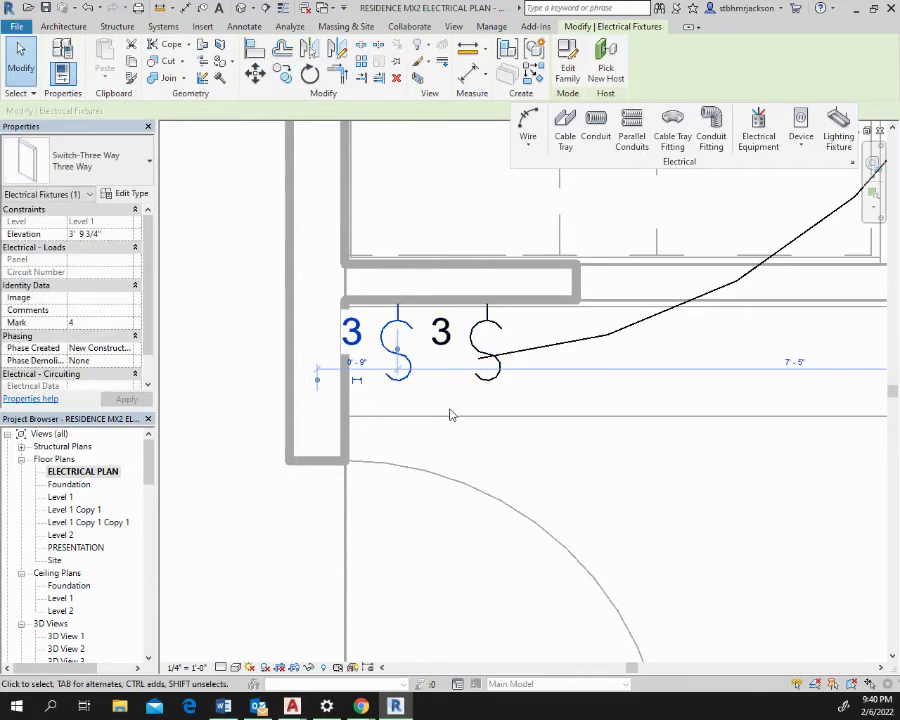
Step: Copy the kitchen troffer ceiling light horizontally past the KITCHEN tag, to the wall opening leading to ENTRY
{"action": "scroll", "coordinate": [501, 428], "scroll_direction": "down", "scroll_amount": 4}
{"action": "middle_click_drag", "start_coordinate": [560, 424], "coordinate": [275, 404]}
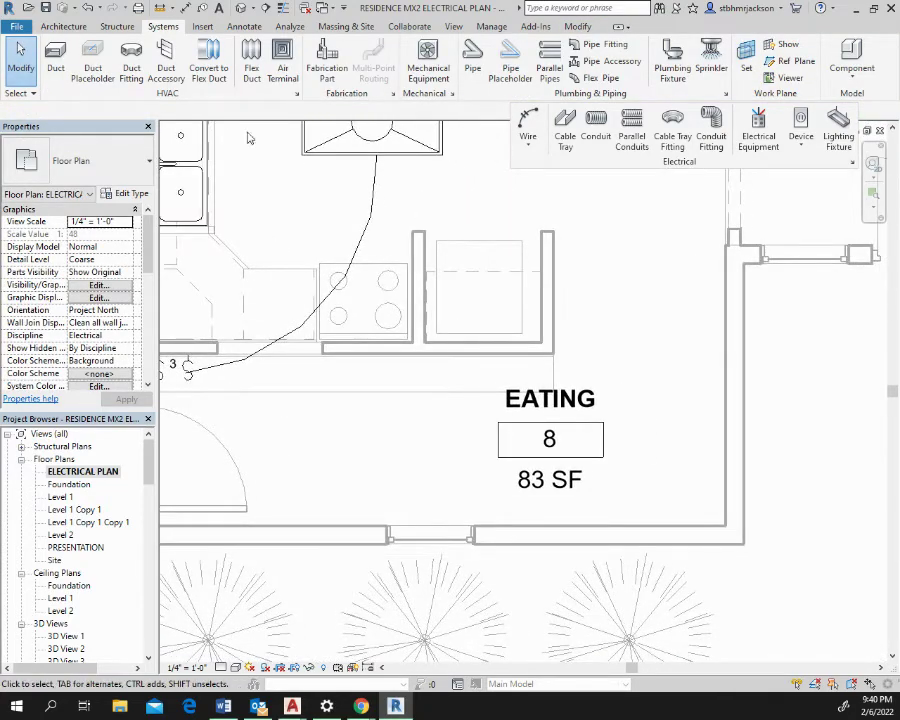
{"action": "left_click", "coordinate": [385, 141]}
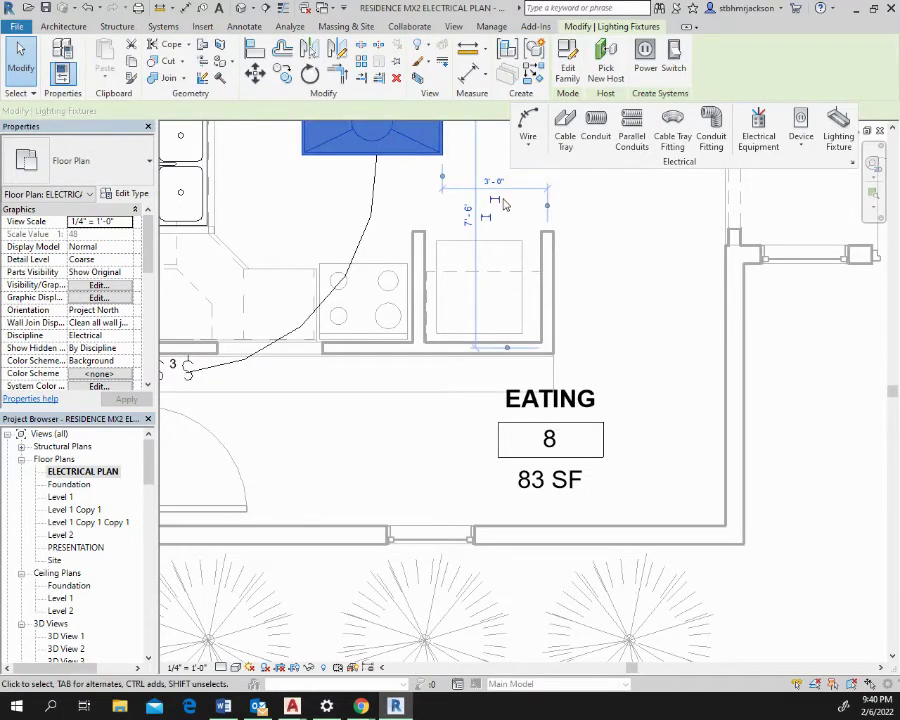
{"action": "middle_click_drag", "start_coordinate": [508, 227], "coordinate": [390, 490]}
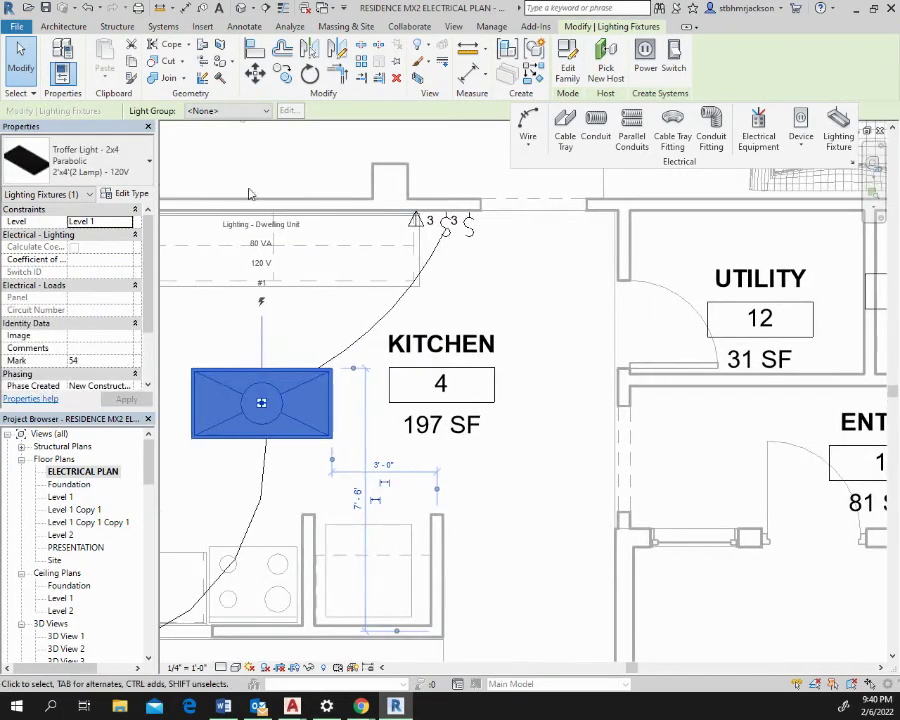
{"action": "left_click", "coordinate": [284, 75]}
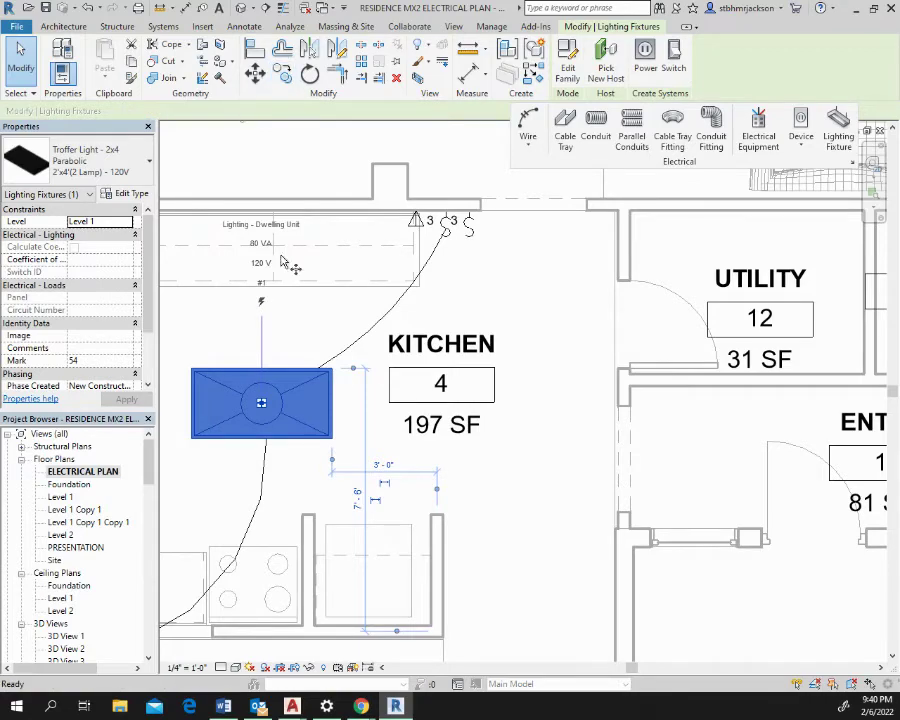
{"action": "left_click", "coordinate": [368, 452]}
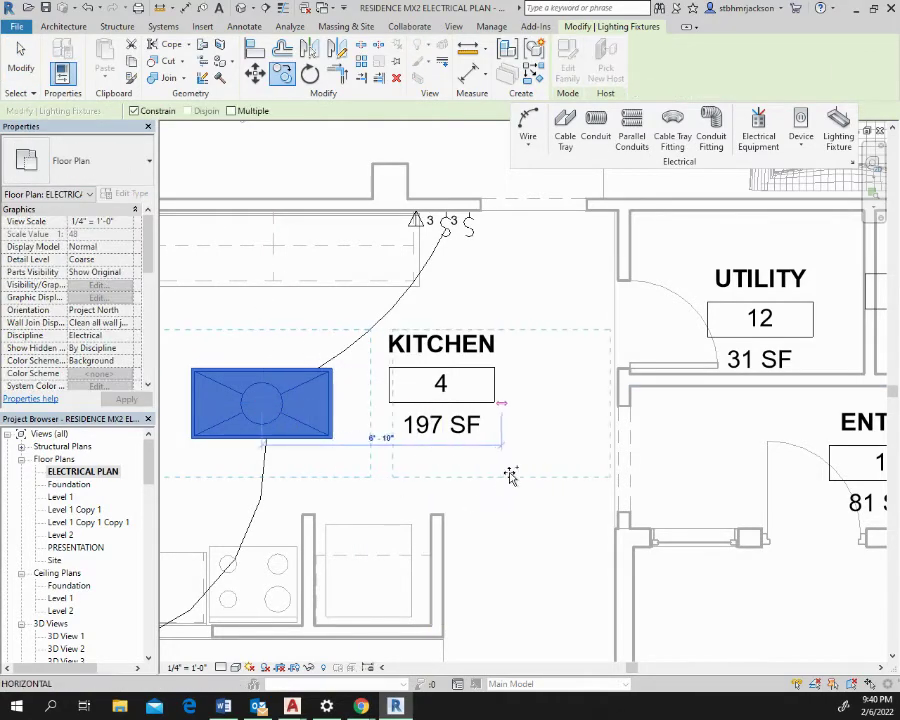
{"action": "left_click", "coordinate": [557, 437]}
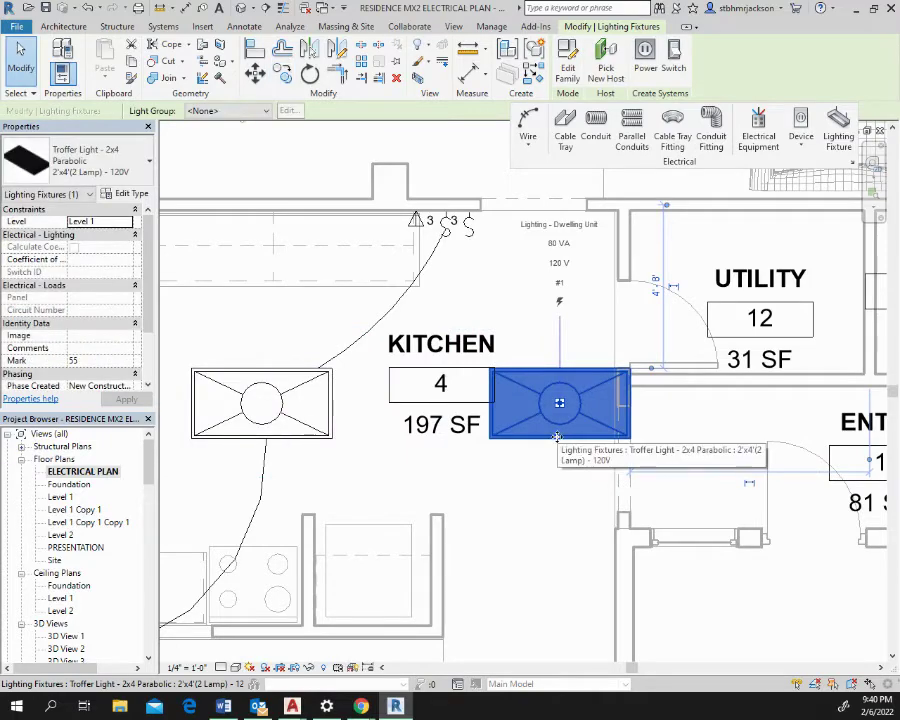
Step: Move the copied troffer light into the open floor area between the refrigerator alcove and the wall, toward EATING
{"action": "left_click", "coordinate": [564, 450]}
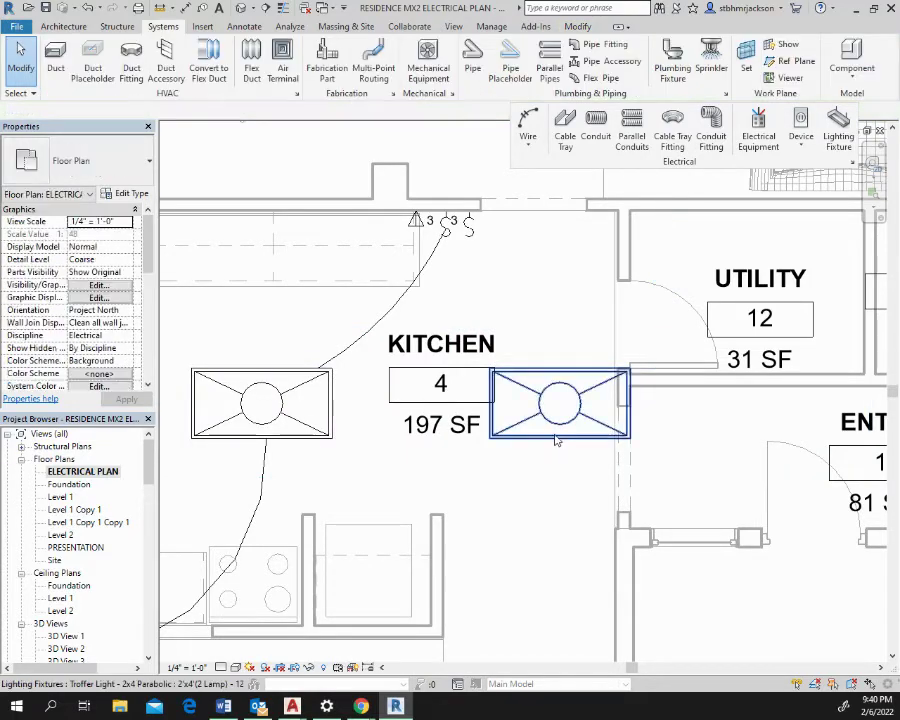
{"action": "left_click", "coordinate": [560, 402]}
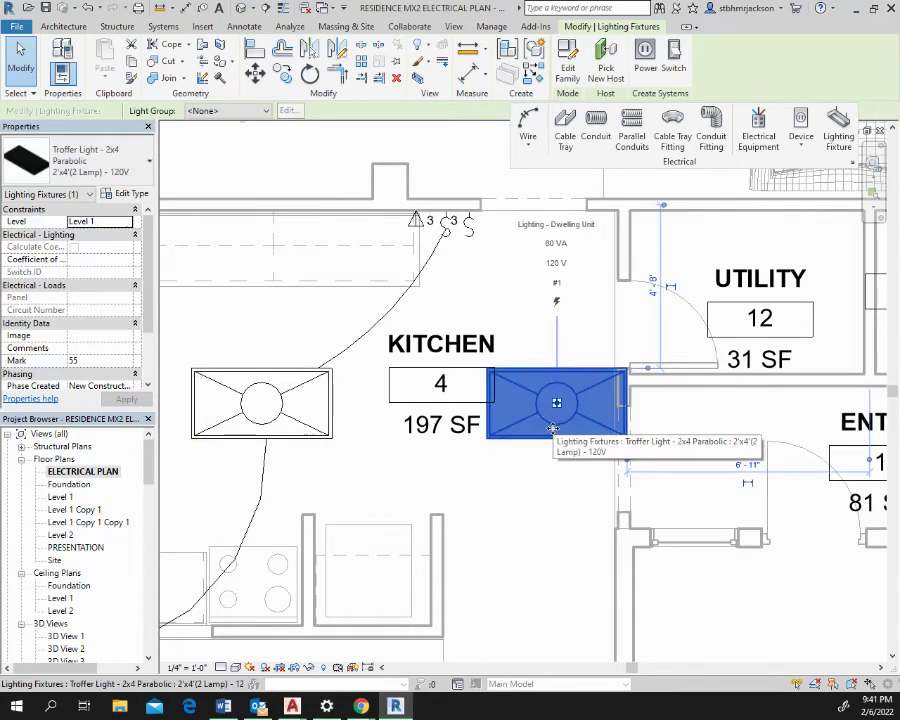
{"action": "left_click_drag", "start_coordinate": [556, 403], "coordinate": [527, 610]}
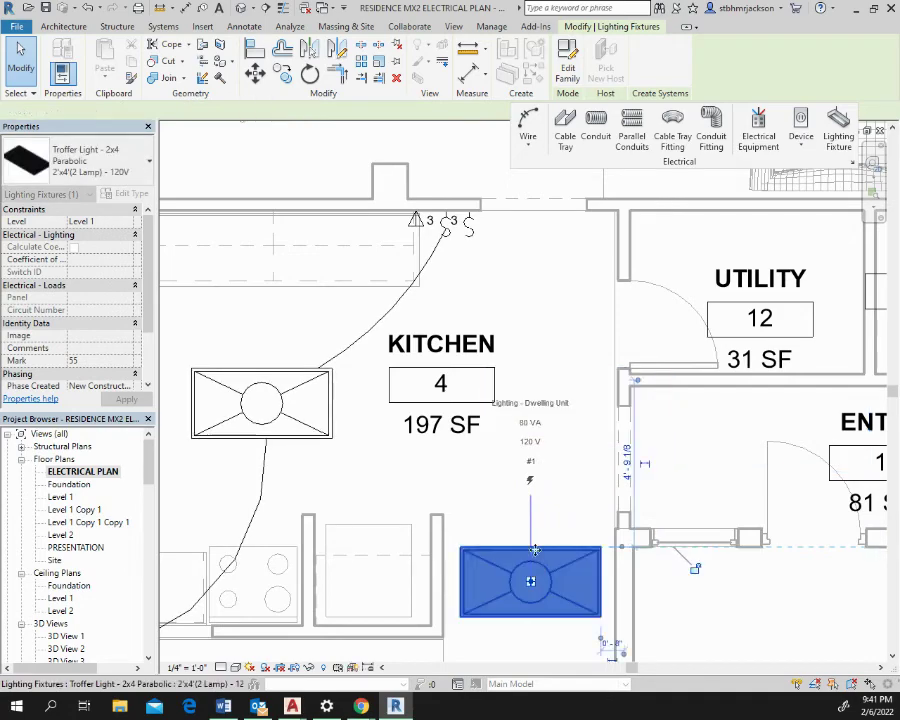
Step: Change the copied light's type to Ceiling Light - Flat Round, 60W - 120V, and clear the selection
{"action": "left_click", "coordinate": [113, 158]}
{"action": "scroll", "coordinate": [95, 290], "scroll_direction": "up", "scroll_amount": 10}
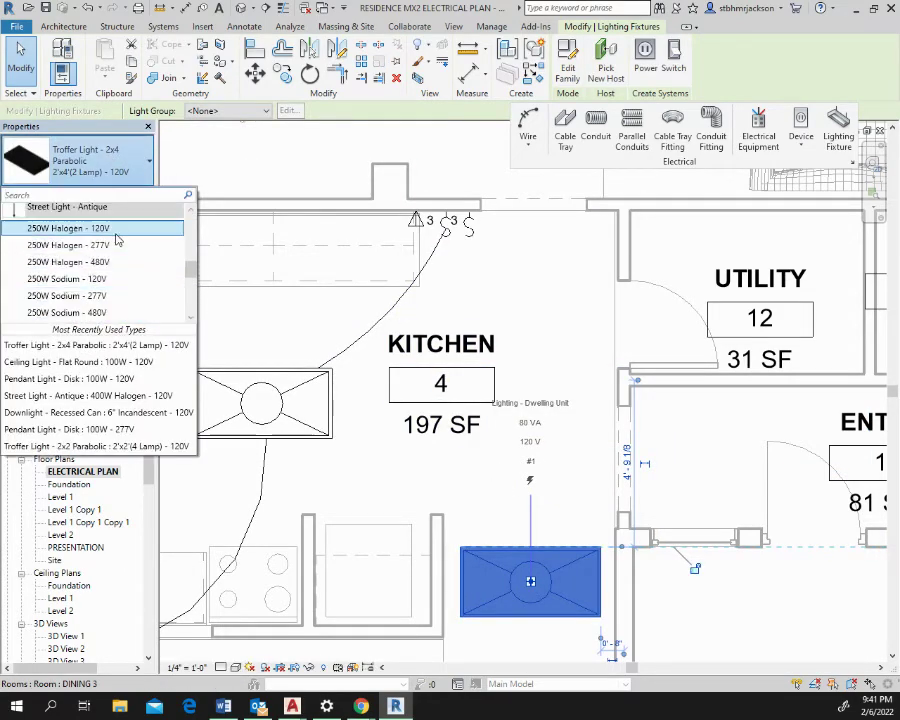
{"action": "scroll", "coordinate": [118, 238], "scroll_direction": "up", "scroll_amount": 5}
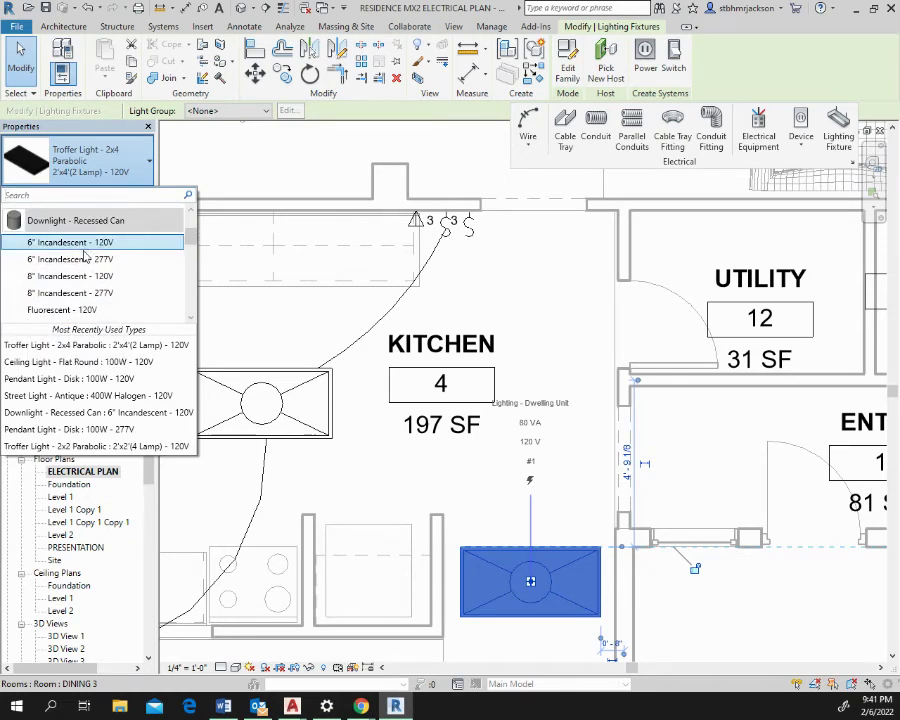
{"action": "scroll", "coordinate": [85, 256], "scroll_direction": "down", "scroll_amount": 3}
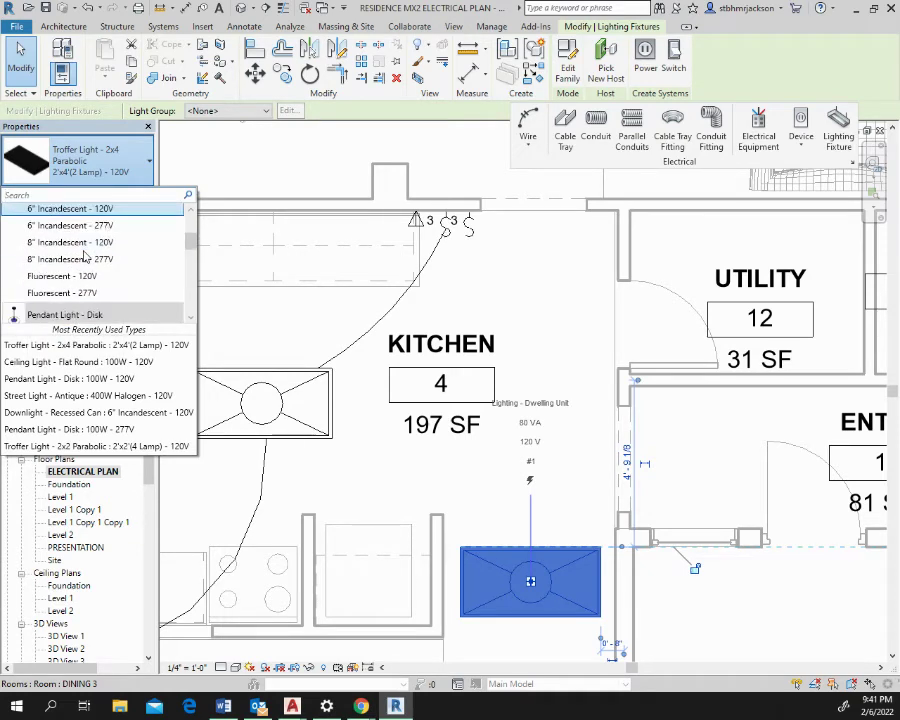
{"action": "scroll", "coordinate": [85, 257], "scroll_direction": "down", "scroll_amount": 1}
{"action": "scroll", "coordinate": [85, 257], "scroll_direction": "up", "scroll_amount": 5}
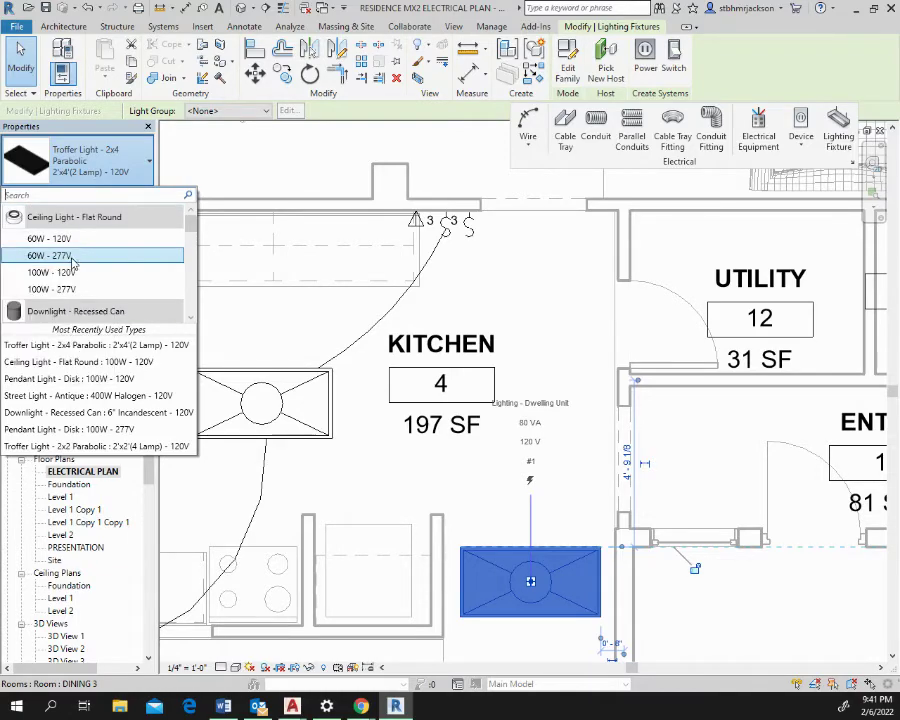
{"action": "left_click", "coordinate": [50, 238]}
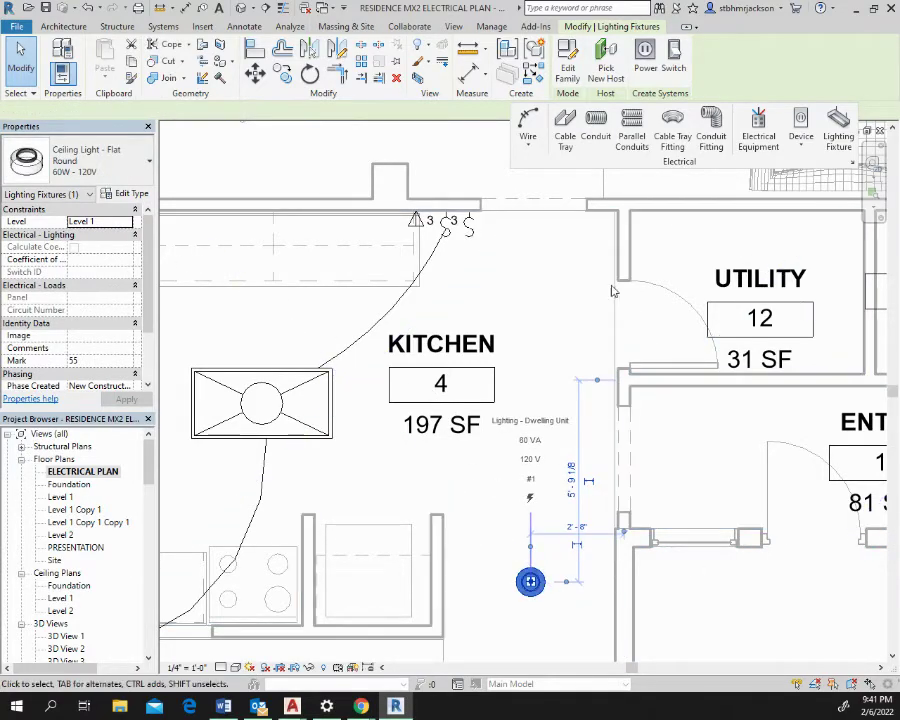
{"action": "middle_click_drag", "start_coordinate": [554, 283], "coordinate": [460, 229]}
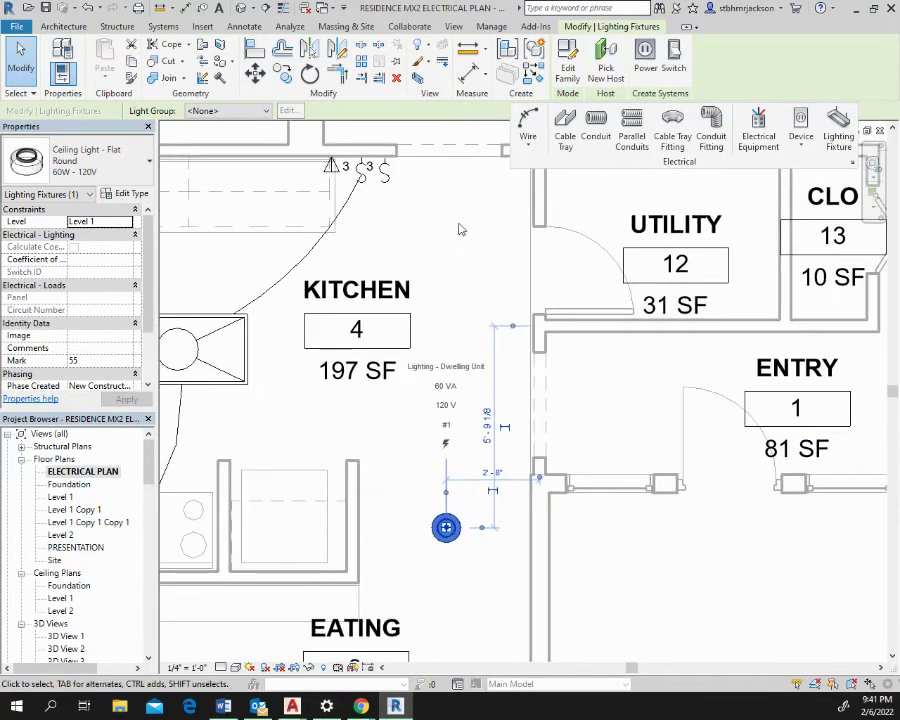
{"action": "key", "text": "Escape"}
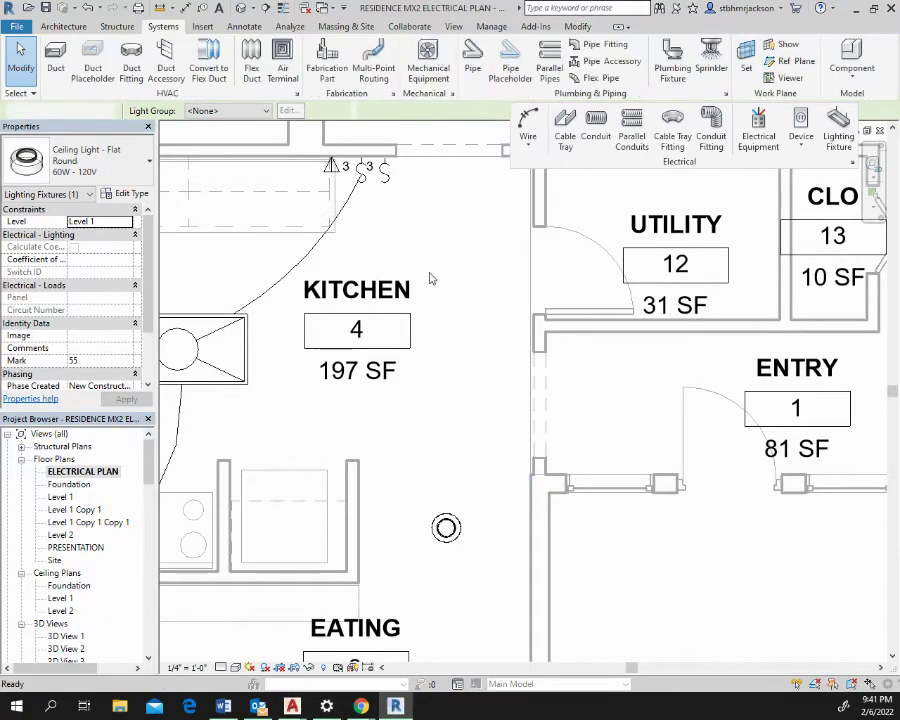
Step: Draw an arc wire from the EATING three-way switch nearest the exterior door, curving through the EATING room, to the round ceiling light
{"action": "middle_click_drag", "start_coordinate": [478, 278], "coordinate": [568, 233]}
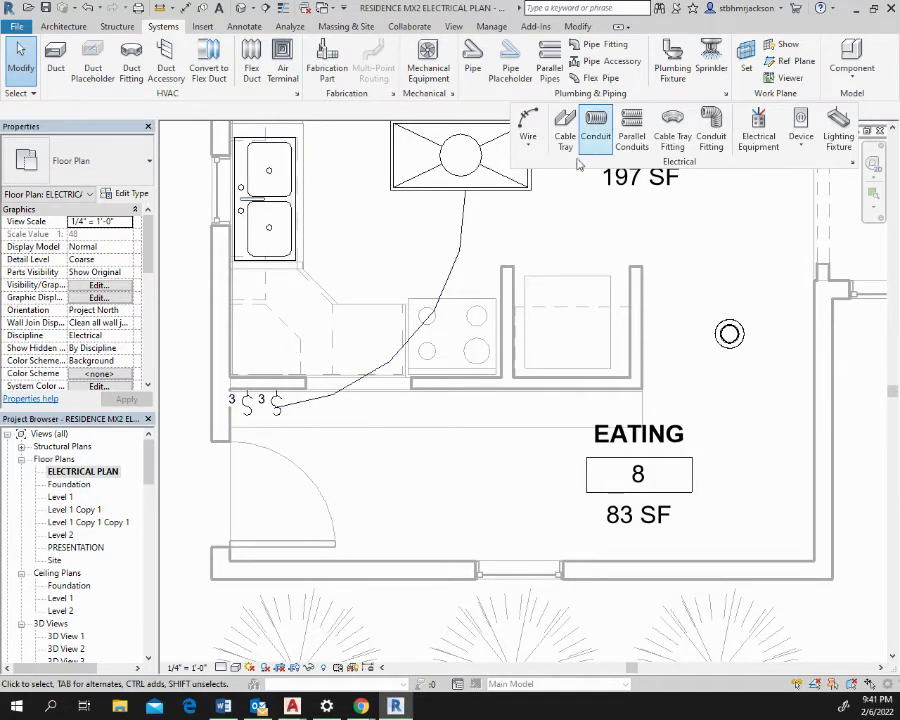
{"action": "left_click", "coordinate": [528, 122]}
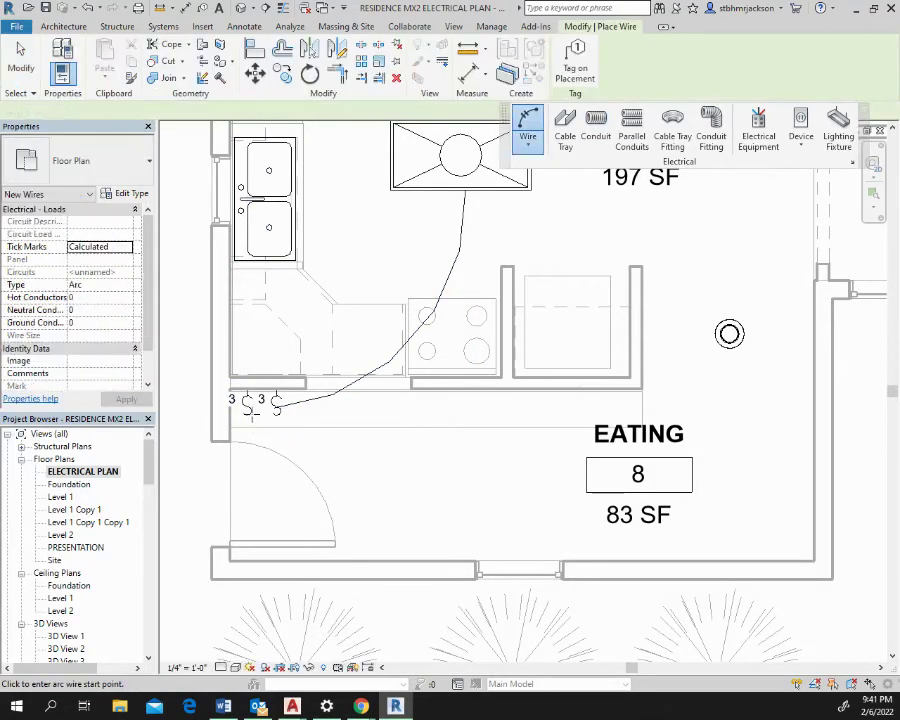
{"action": "left_click", "coordinate": [289, 456]}
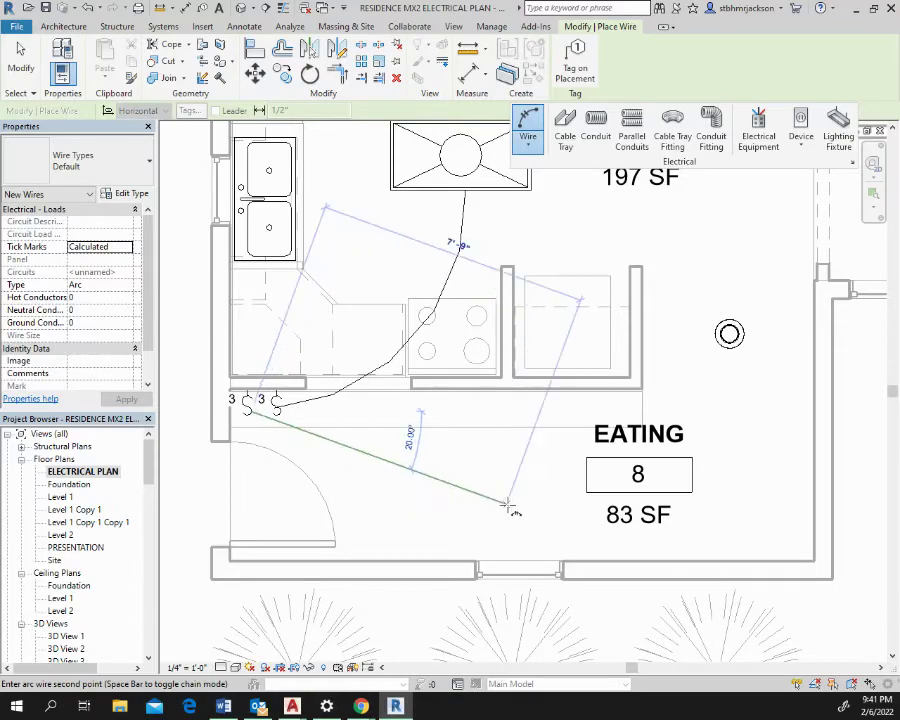
{"action": "left_click", "coordinate": [573, 516]}
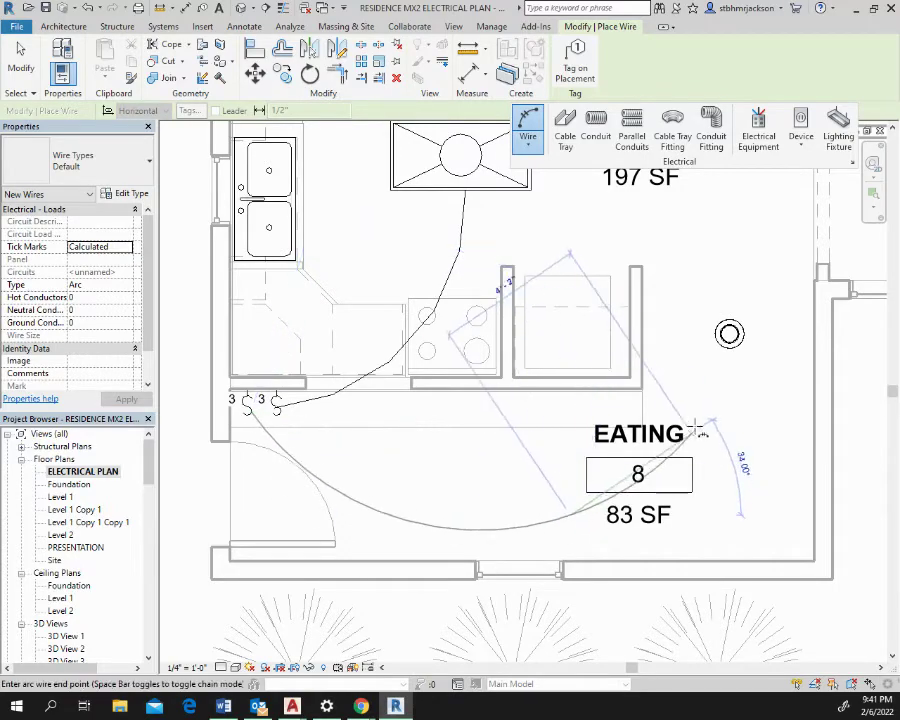
{"action": "left_click", "coordinate": [730, 334]}
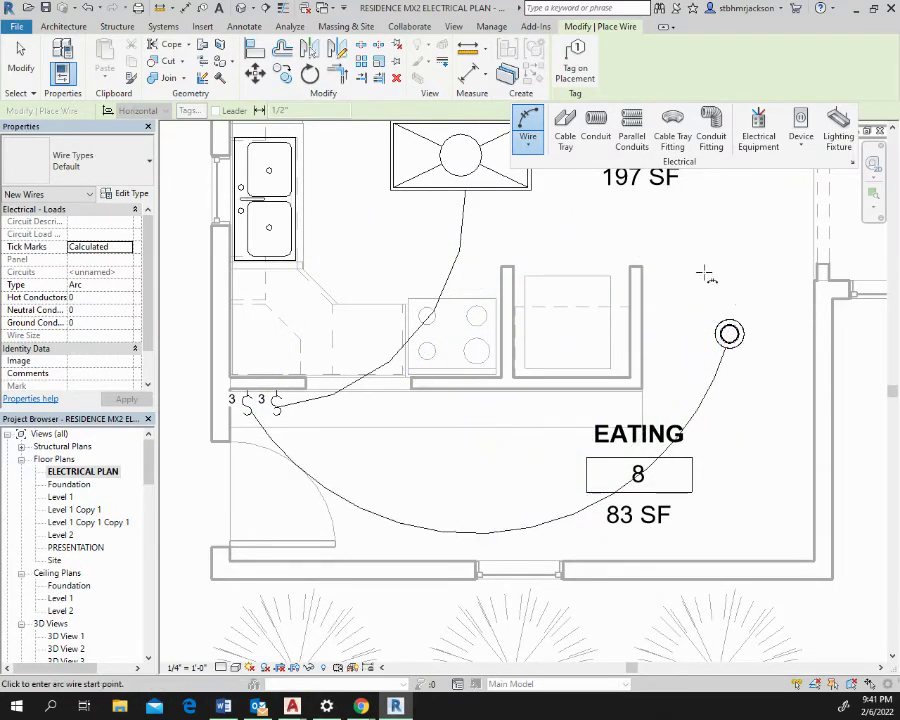
Step: Draw an arc wire from the round ceiling light to the kitchen three-way switch farthest from the telephone outlet
{"action": "middle_click_drag", "start_coordinate": [703, 271], "coordinate": [487, 553]}
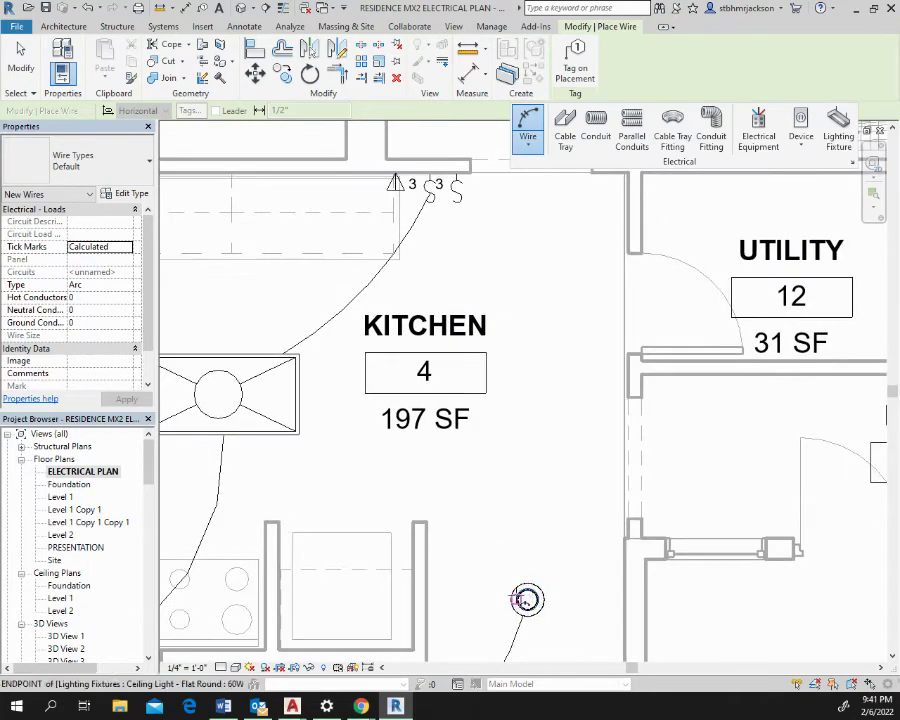
{"action": "left_click", "coordinate": [527, 598]}
{"action": "left_click", "coordinate": [556, 340]}
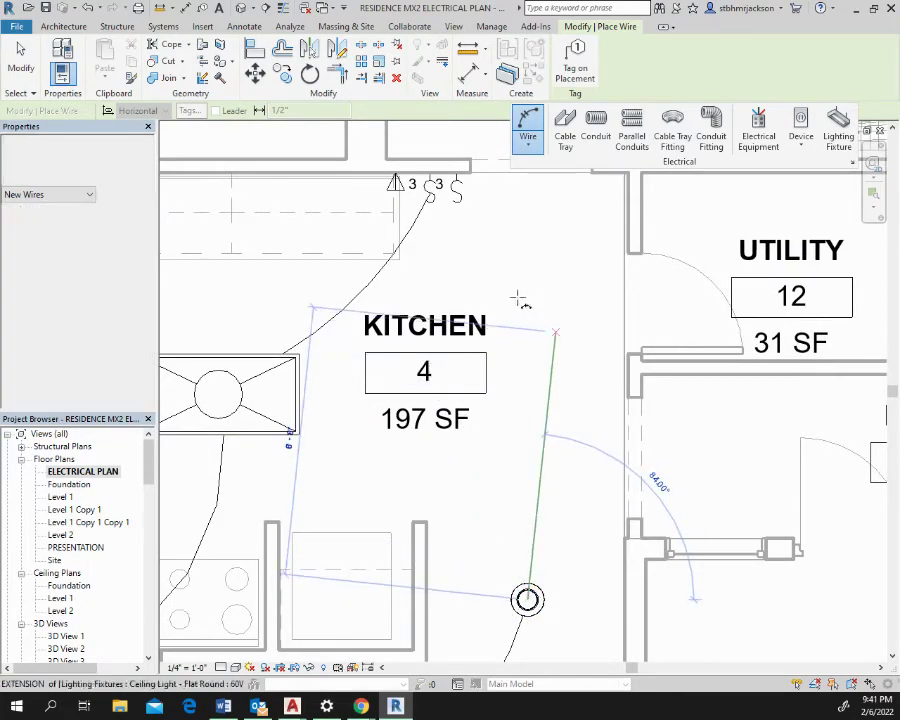
{"action": "left_click", "coordinate": [460, 200]}
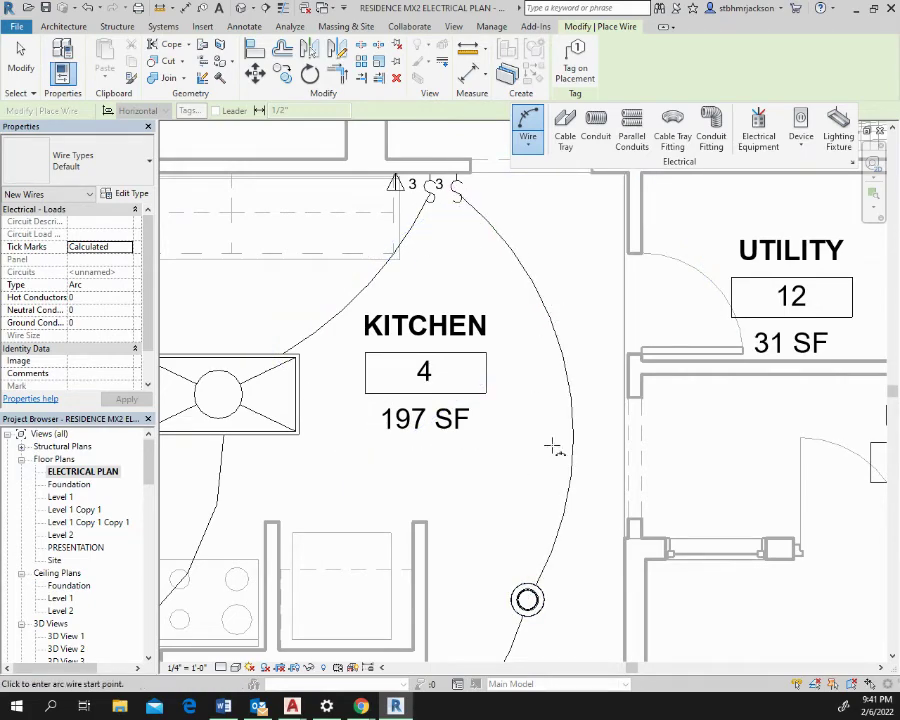
{"action": "scroll", "coordinate": [553, 448], "scroll_direction": "down", "scroll_amount": 3}
{"action": "middle_click_drag", "start_coordinate": [470, 458], "coordinate": [634, 436]}
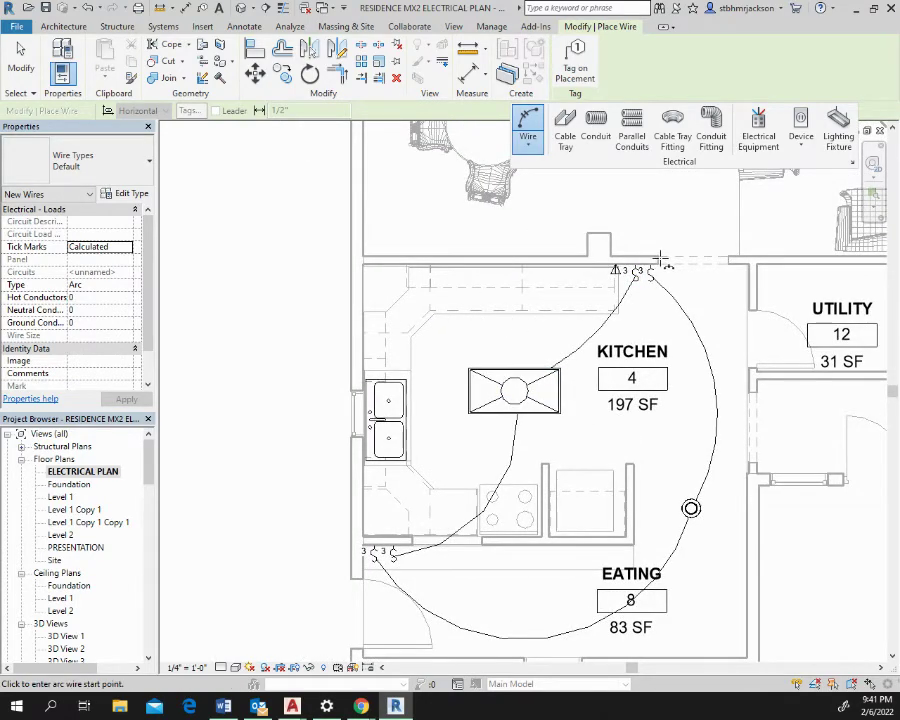
{"action": "scroll", "coordinate": [654, 262], "scroll_direction": "up", "scroll_amount": 3}
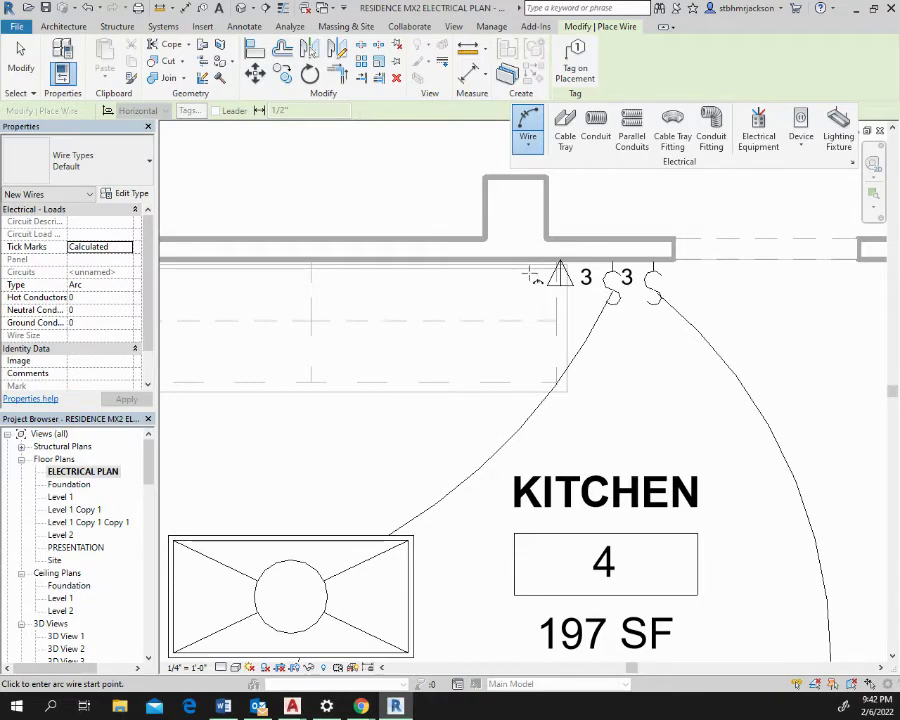
{"action": "scroll", "coordinate": [490, 282], "scroll_direction": "down", "scroll_amount": 2}
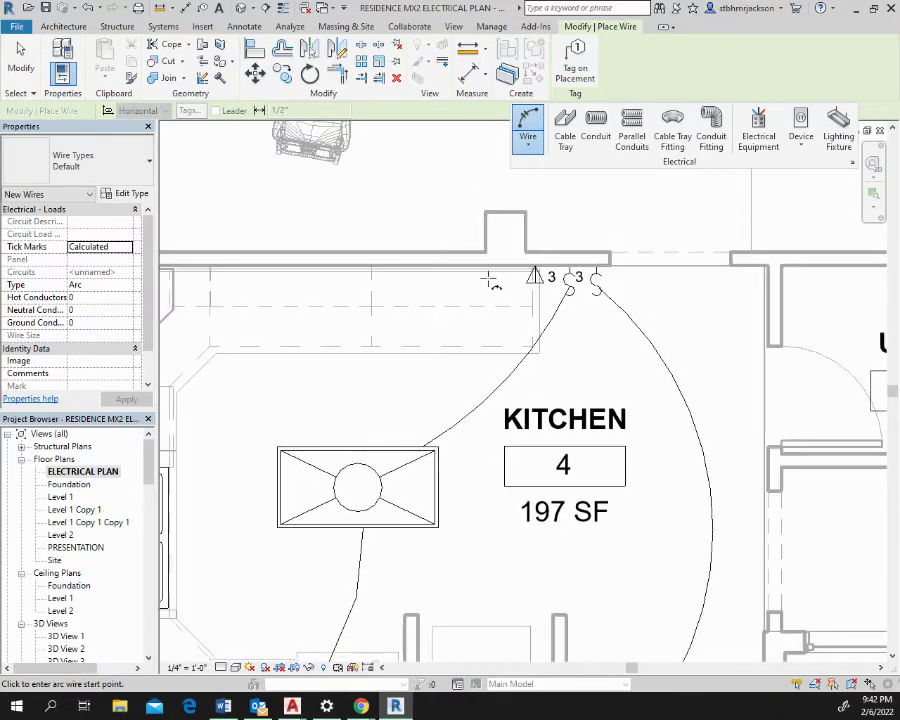
{"action": "middle_click_drag", "start_coordinate": [450, 443], "coordinate": [701, 342]}
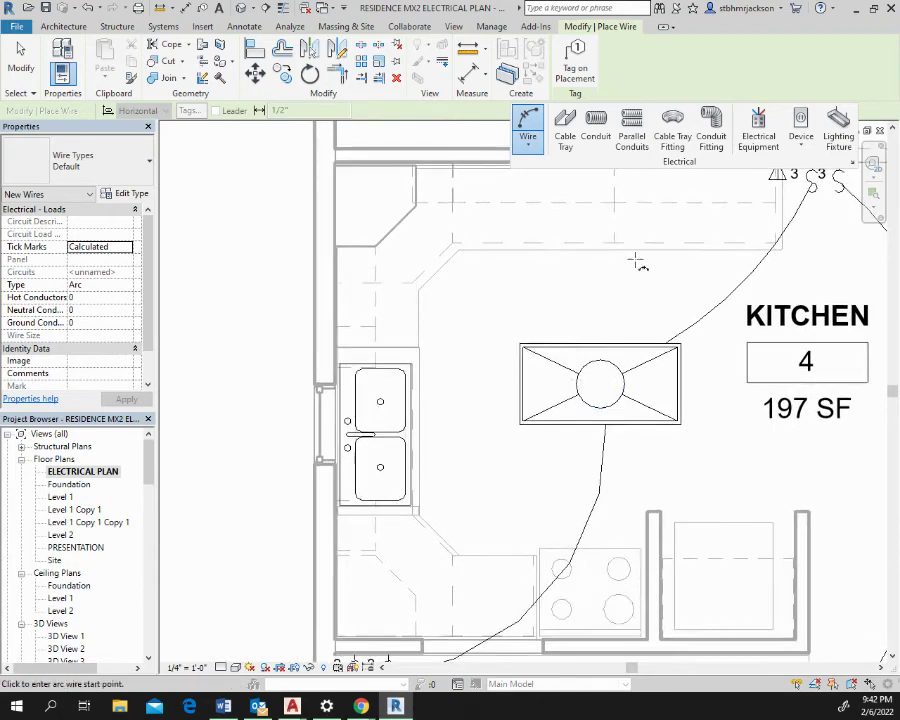
Step: Place two Outlet-GFI Single fixtures on the kitchen sink wall, one on each side of the sink, about 2'-11" and 3'-0" from the window's center
{"action": "left_click", "coordinate": [805, 147]}
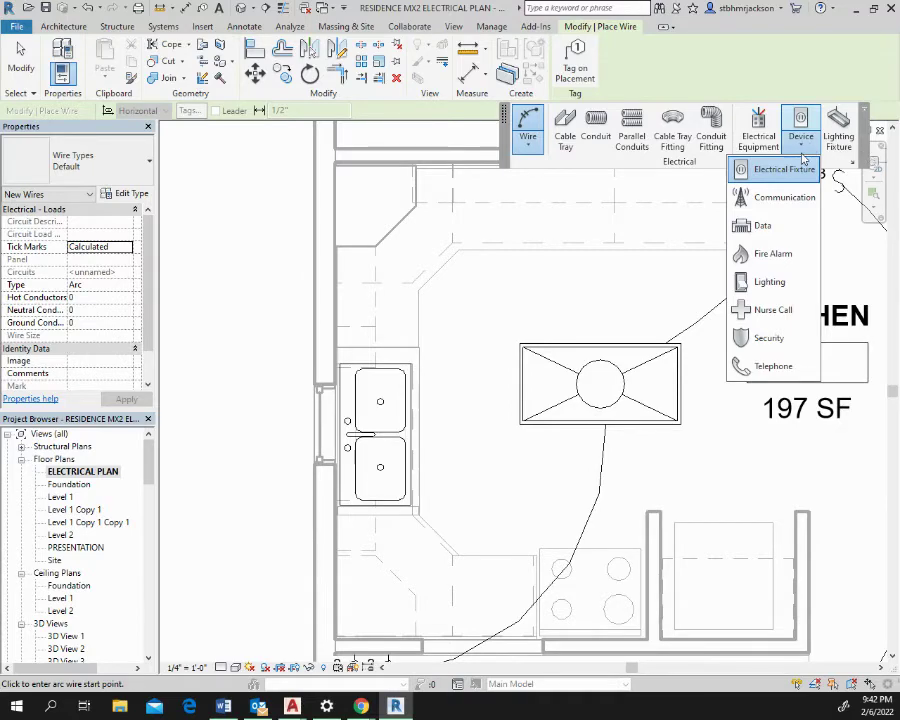
{"action": "left_click", "coordinate": [780, 169]}
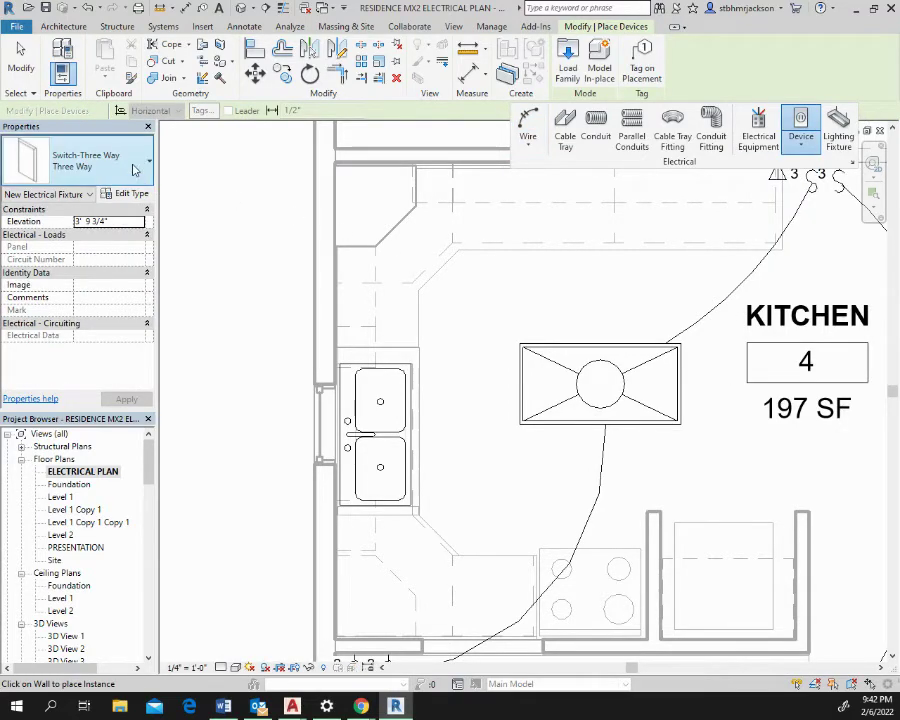
{"action": "left_click", "coordinate": [135, 168]}
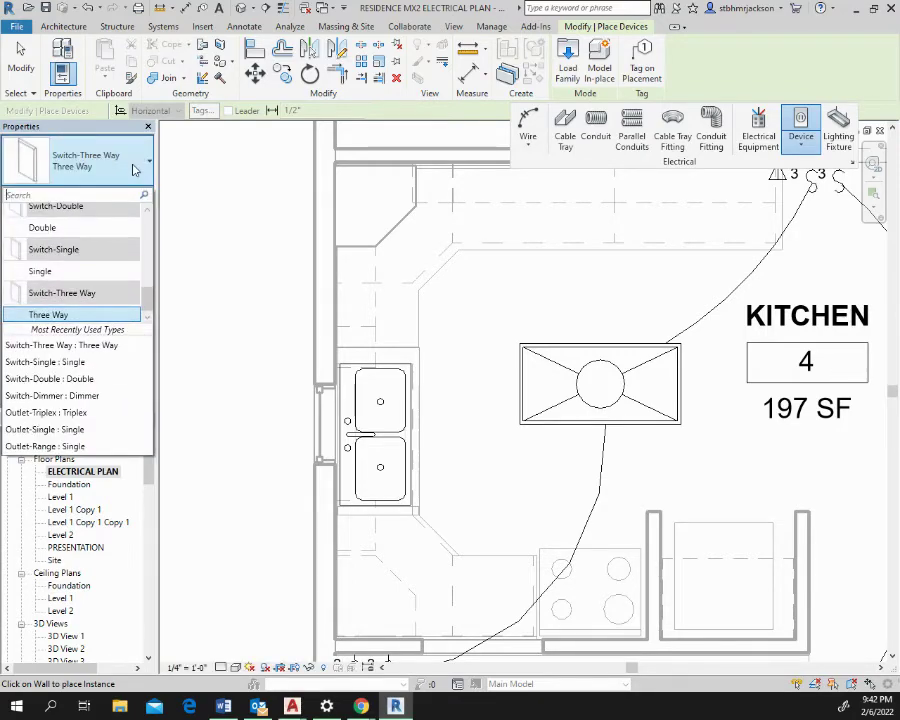
{"action": "scroll", "coordinate": [92, 232], "scroll_direction": "up", "scroll_amount": 5}
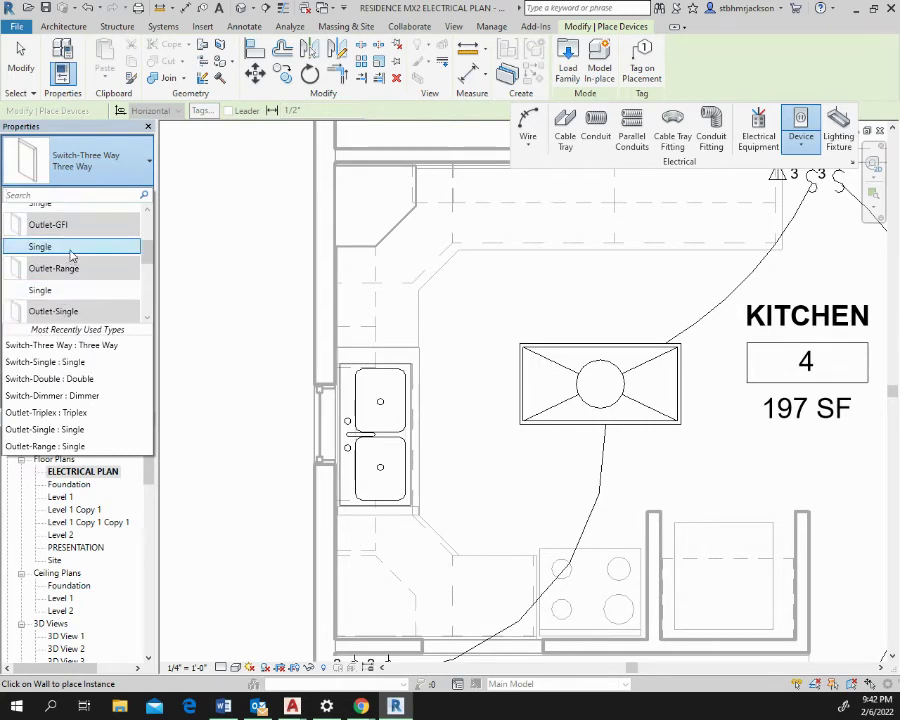
{"action": "left_click", "coordinate": [60, 251]}
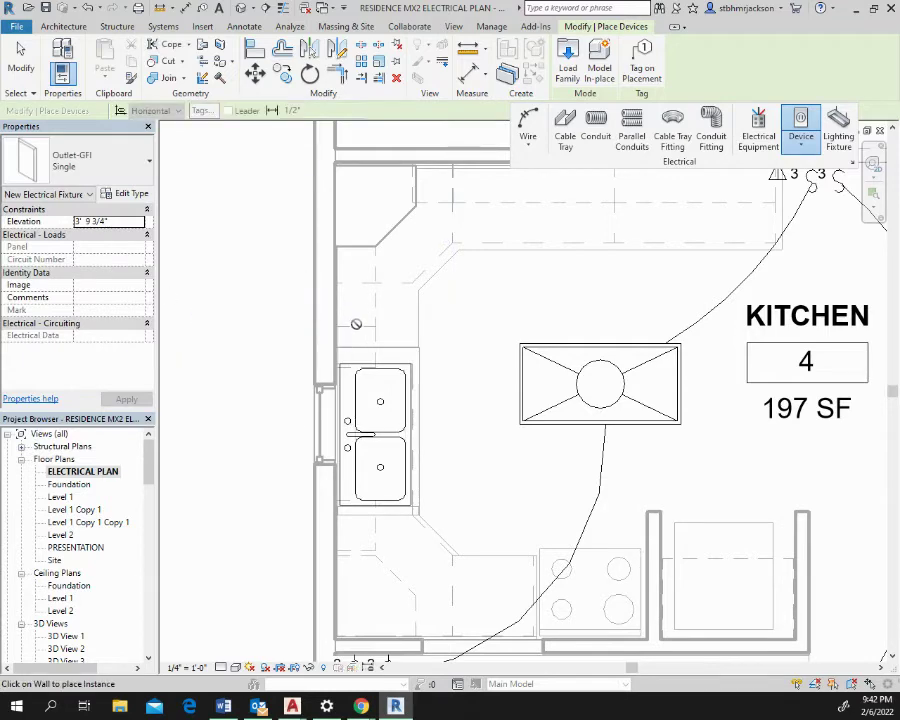
{"action": "left_click", "coordinate": [340, 306]}
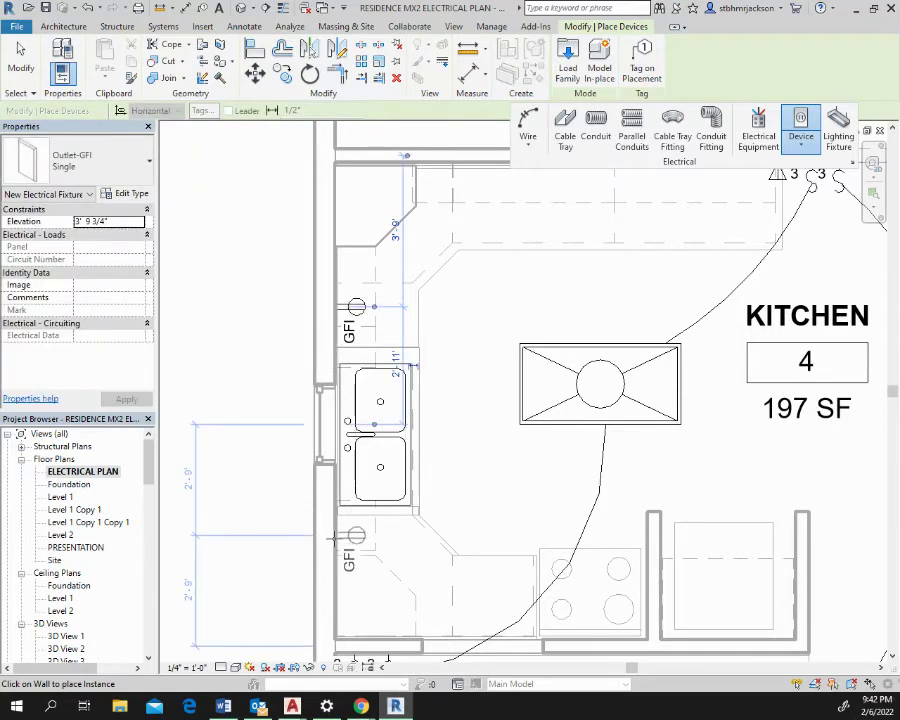
{"action": "left_click", "coordinate": [330, 544]}
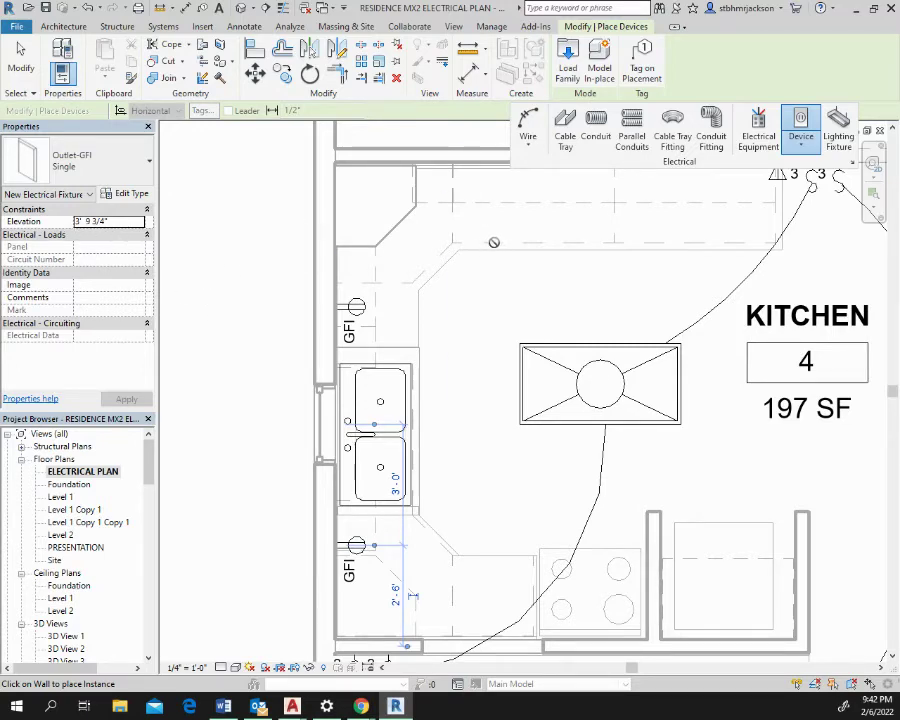
Step: Place an Outlet-Range Single fixture on the wall behind the cooktop, about 1'-7" from the refrigerator alcove's partition
{"action": "middle_click_drag", "start_coordinate": [505, 253], "coordinate": [332, 314]}
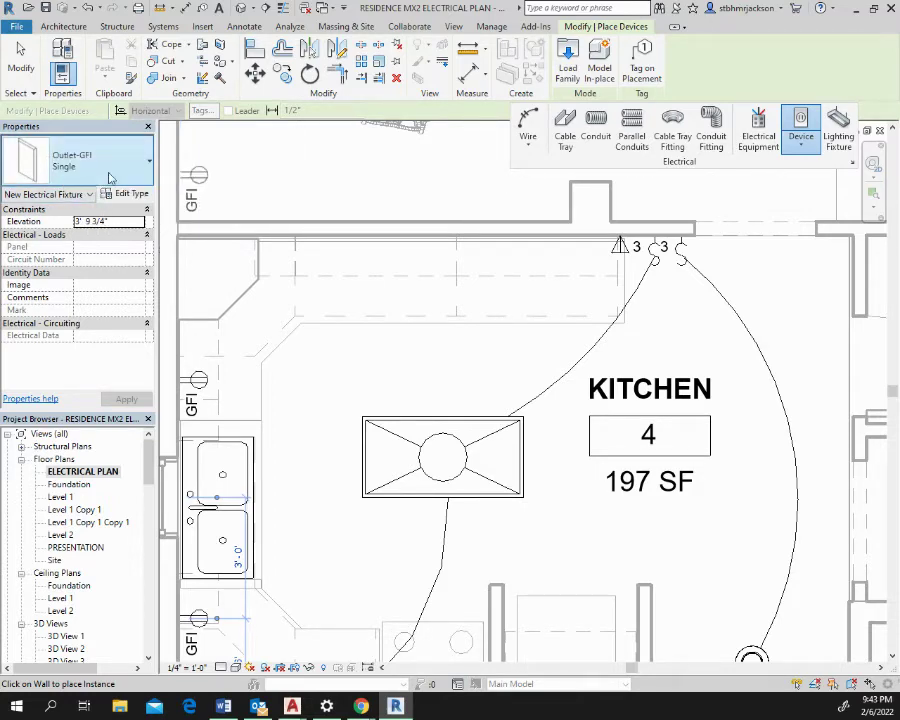
{"action": "left_click", "coordinate": [129, 167]}
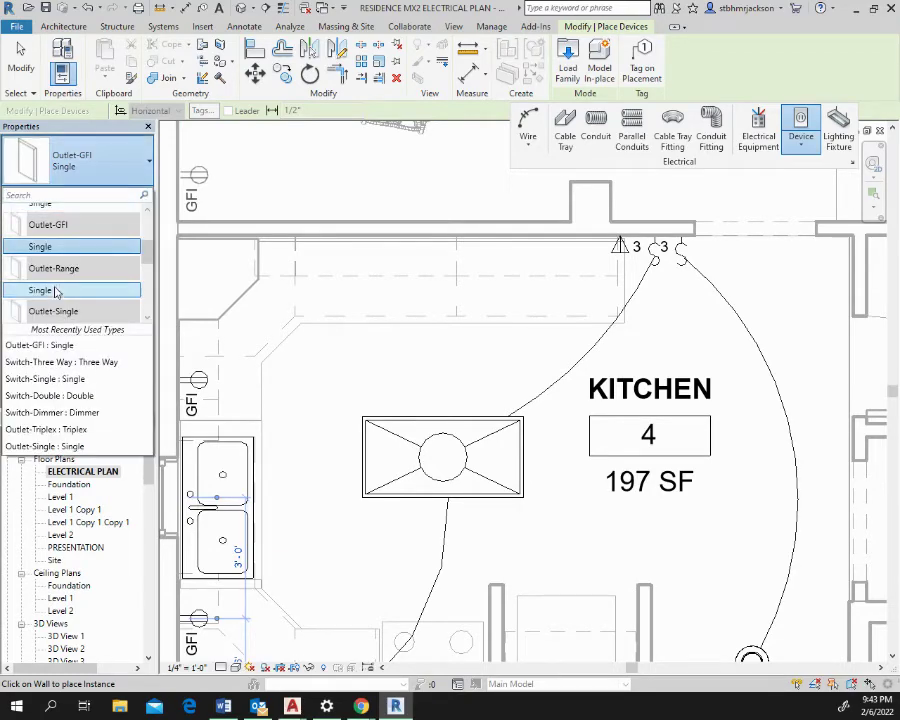
{"action": "left_click", "coordinate": [55, 291]}
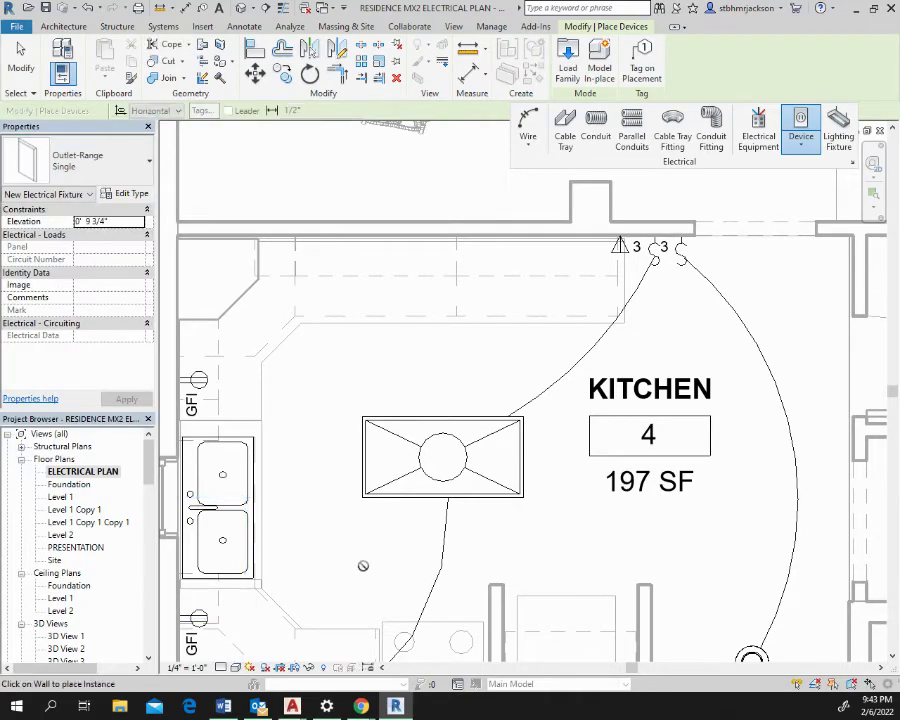
{"action": "middle_click_drag", "start_coordinate": [445, 463], "coordinate": [351, 270]}
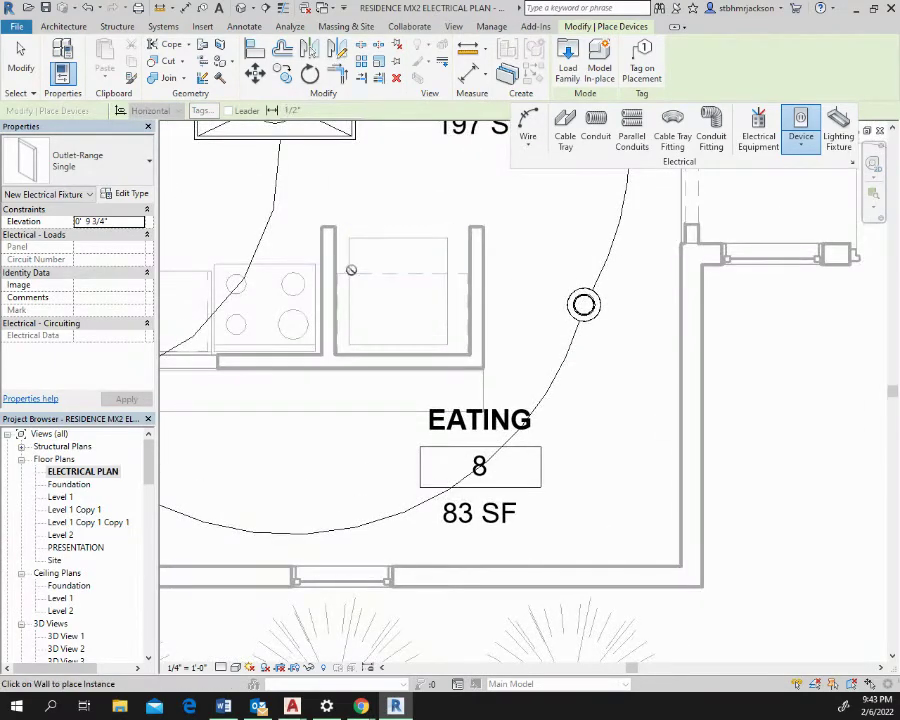
{"action": "left_click", "coordinate": [264, 356]}
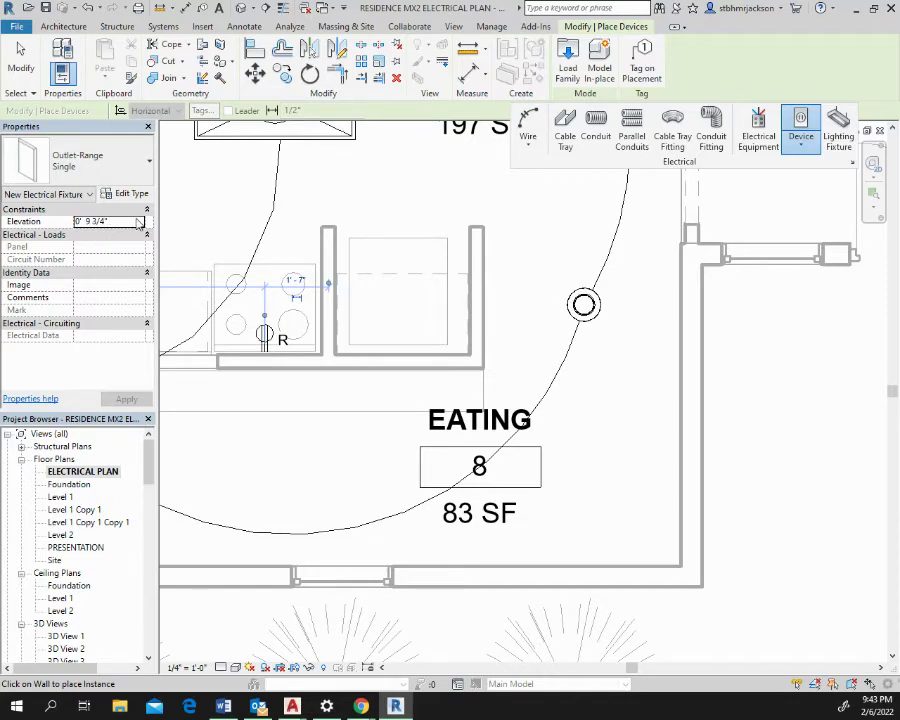
Step: Place an Outlet-Duplex Single fixture on the back wall of the refrigerator alcove, about 2'-0" from the partition beside the range
{"action": "middle_click_drag", "start_coordinate": [351, 353], "coordinate": [446, 563]}
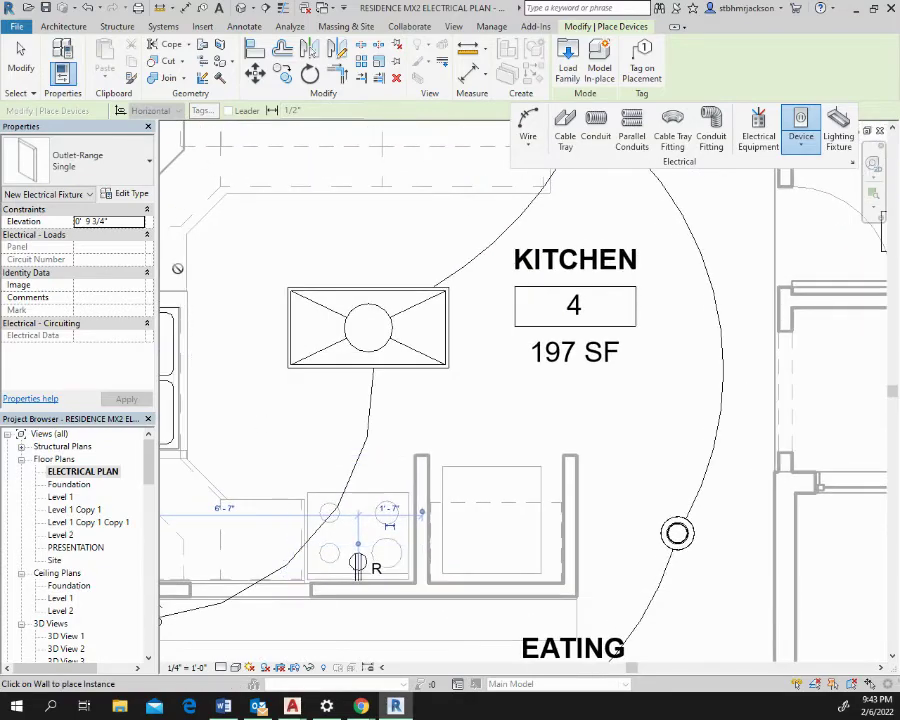
{"action": "left_click", "coordinate": [90, 165]}
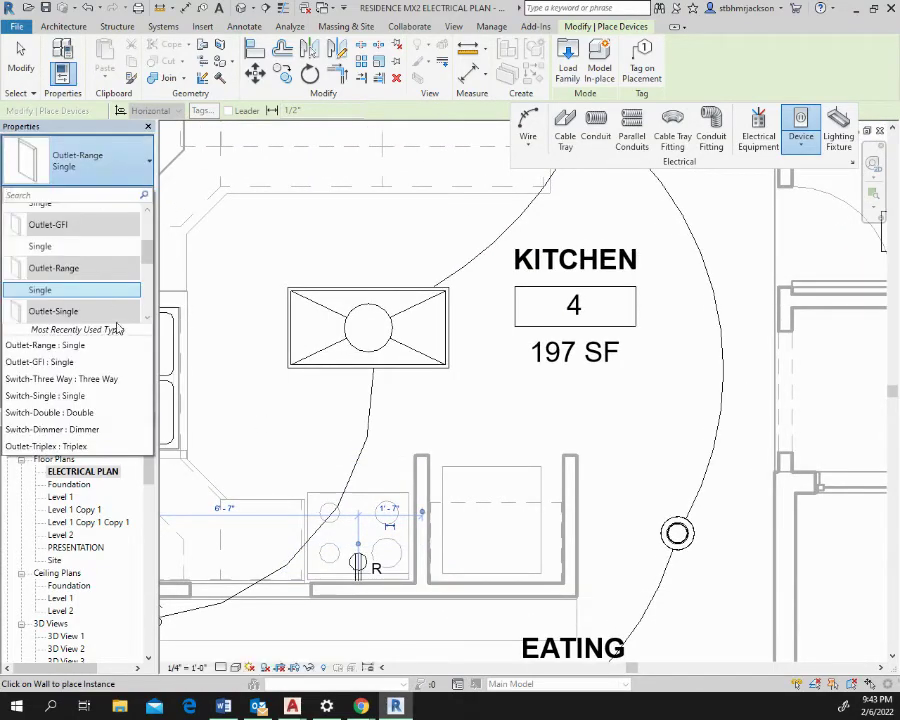
{"action": "scroll", "coordinate": [78, 285], "scroll_direction": "down", "scroll_amount": 1}
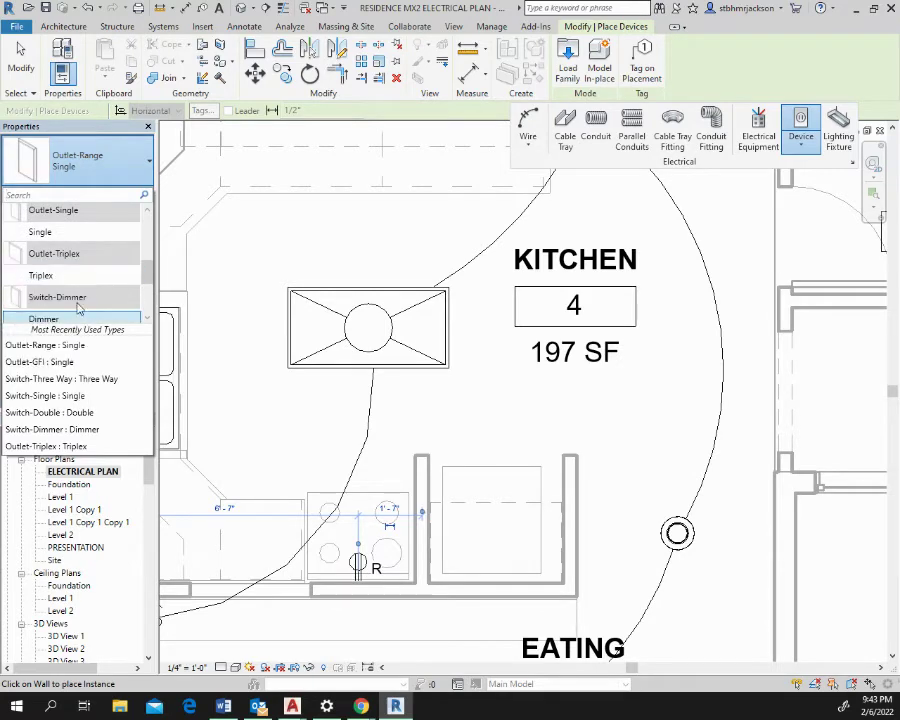
{"action": "scroll", "coordinate": [78, 300], "scroll_direction": "up", "scroll_amount": 3}
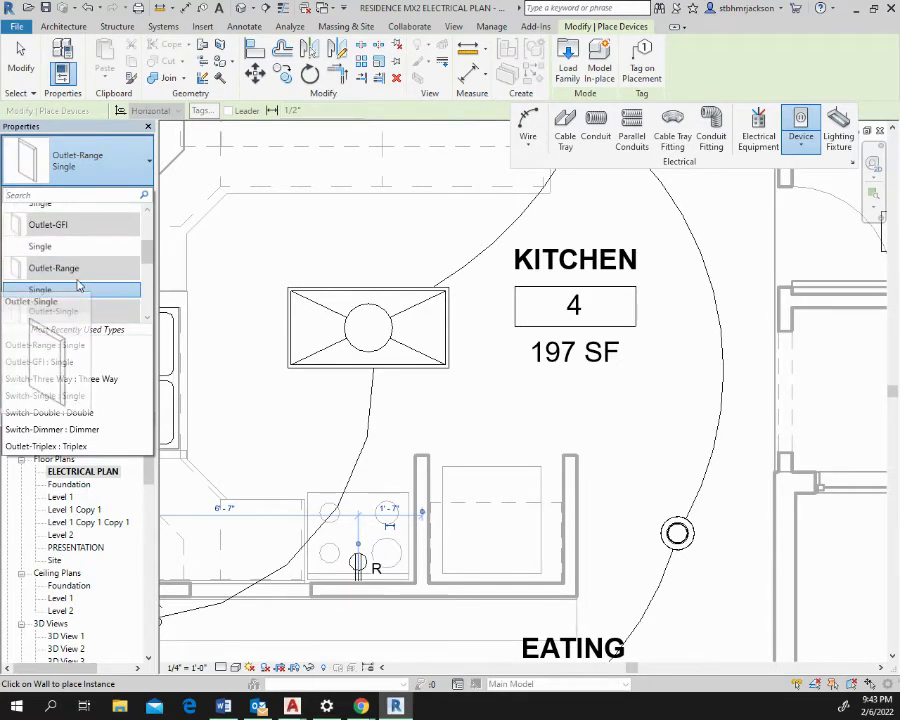
{"action": "scroll", "coordinate": [79, 285], "scroll_direction": "up", "scroll_amount": 1}
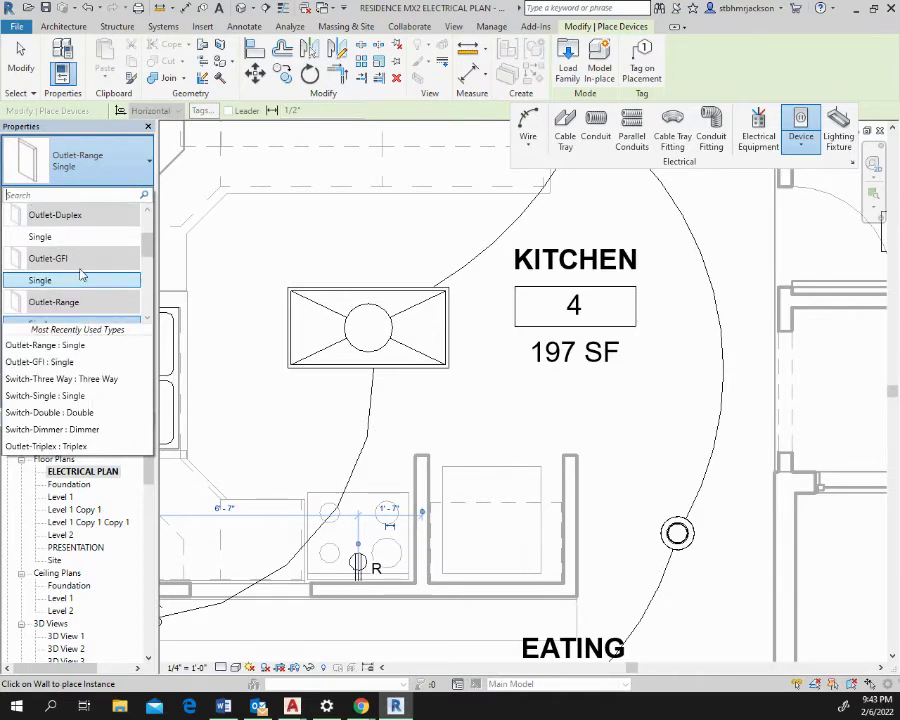
{"action": "scroll", "coordinate": [81, 274], "scroll_direction": "up", "scroll_amount": 1}
{"action": "scroll", "coordinate": [81, 274], "scroll_direction": "up", "scroll_amount": 1}
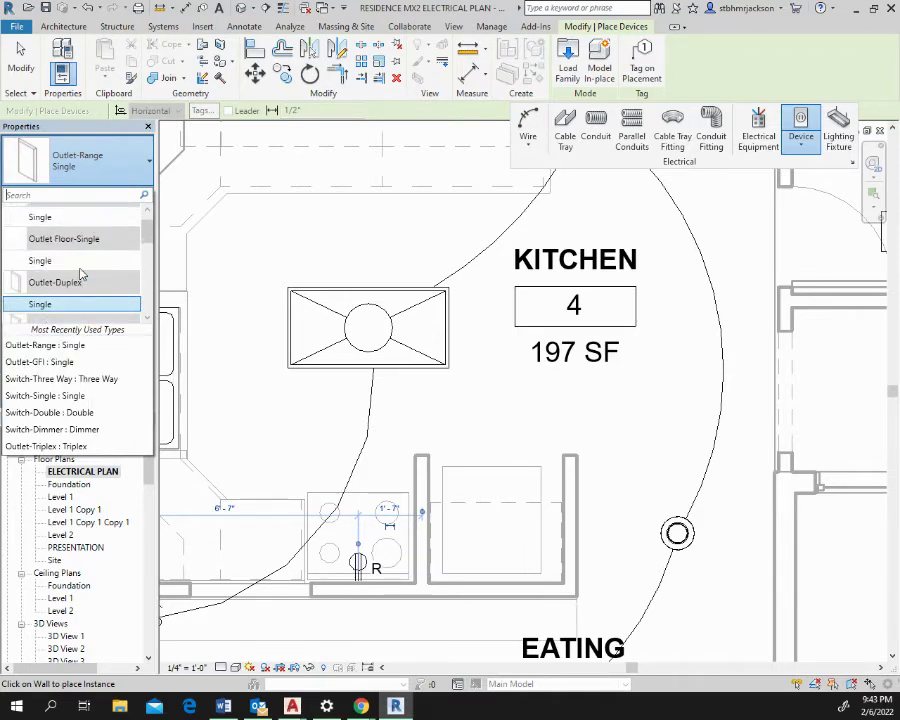
{"action": "scroll", "coordinate": [81, 274], "scroll_direction": "up", "scroll_amount": 1}
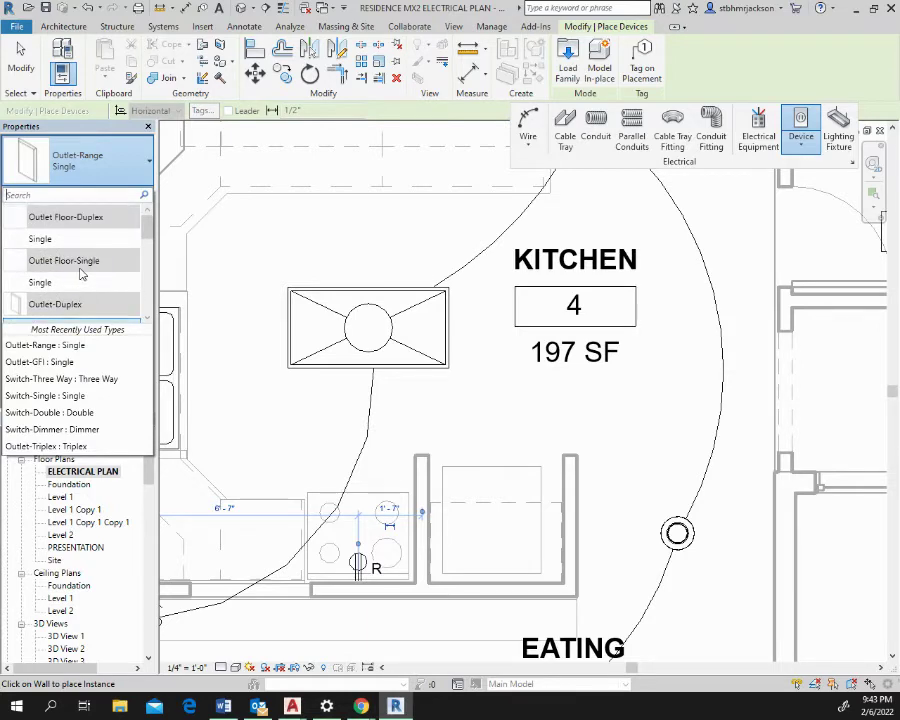
{"action": "scroll", "coordinate": [76, 290], "scroll_direction": "down", "scroll_amount": 3}
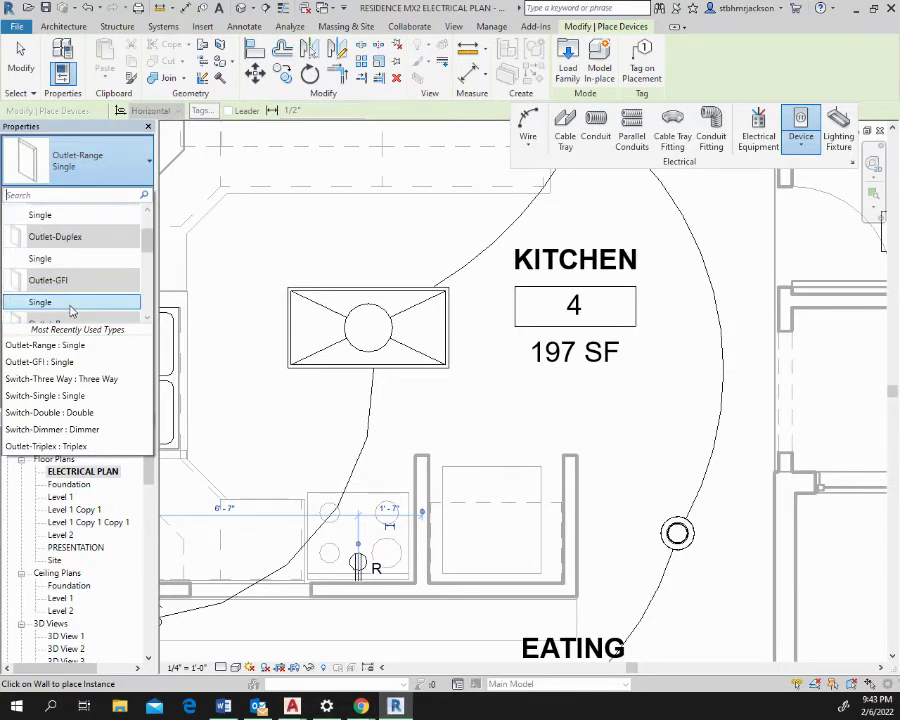
{"action": "left_click", "coordinate": [60, 258]}
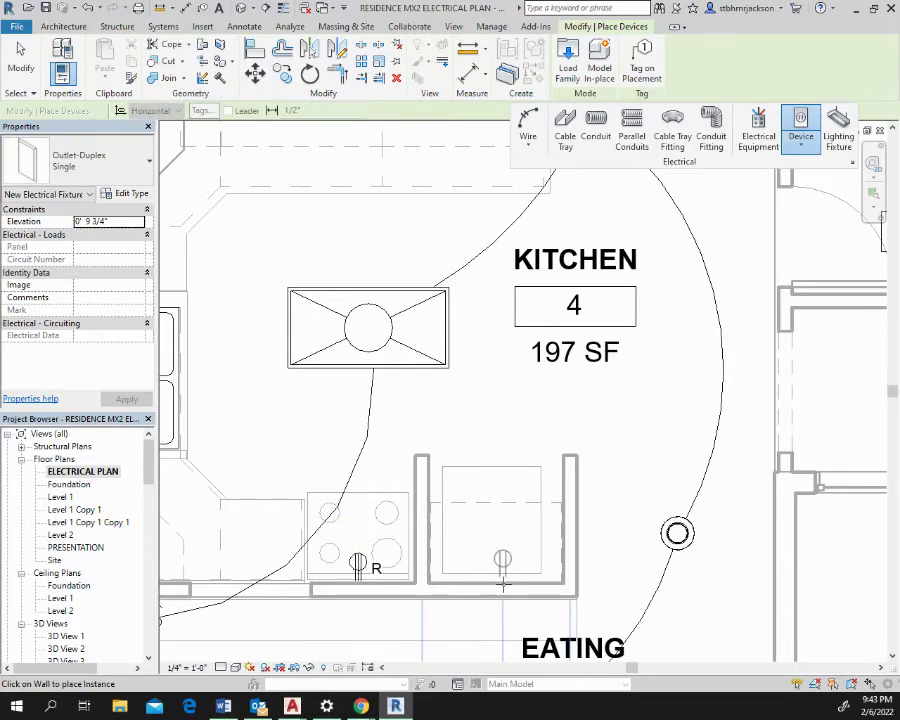
{"action": "left_click", "coordinate": [503, 584]}
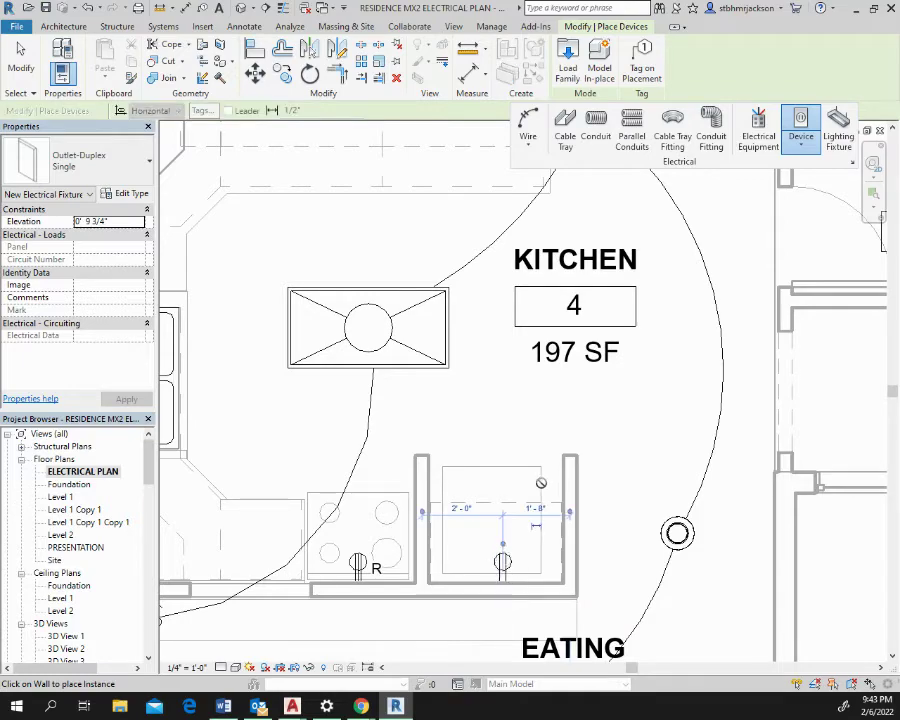
{"action": "key", "text": "Escape"}
{"action": "key", "text": "Escape"}
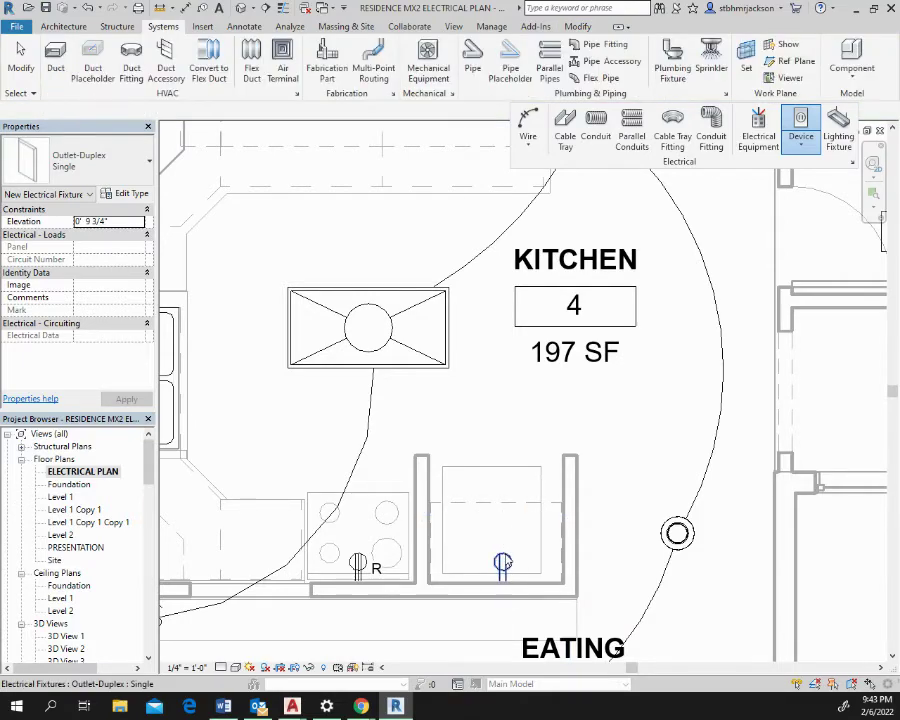
Step: Set the refrigerator duplex outlet's elevation to 6' 0" and clear the selection
{"action": "left_click", "coordinate": [503, 562]}
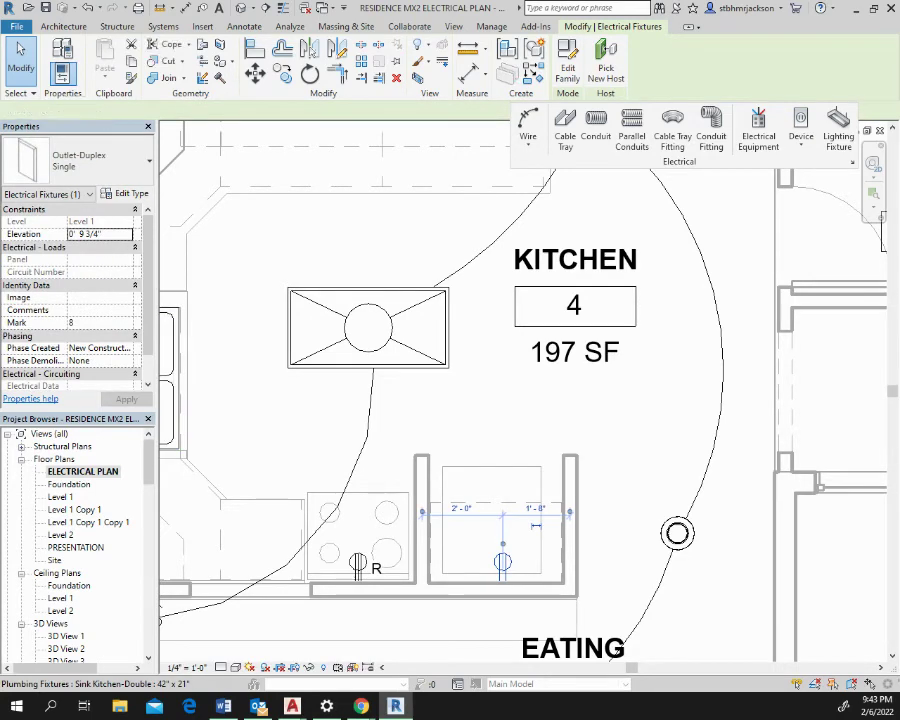
{"action": "left_click", "coordinate": [110, 233]}
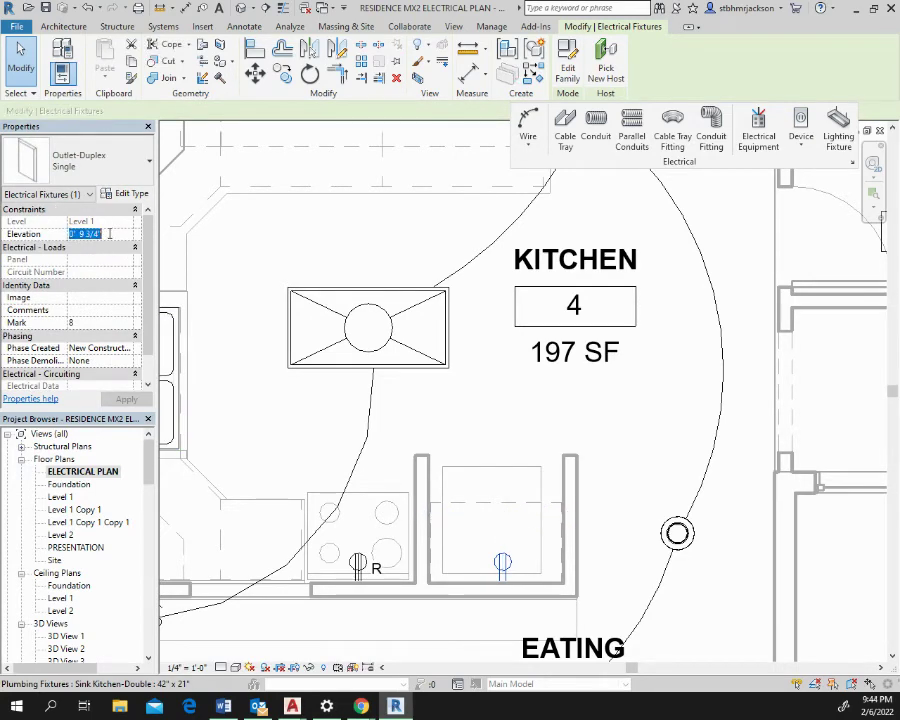
{"action": "type", "text": "6' 0\""}
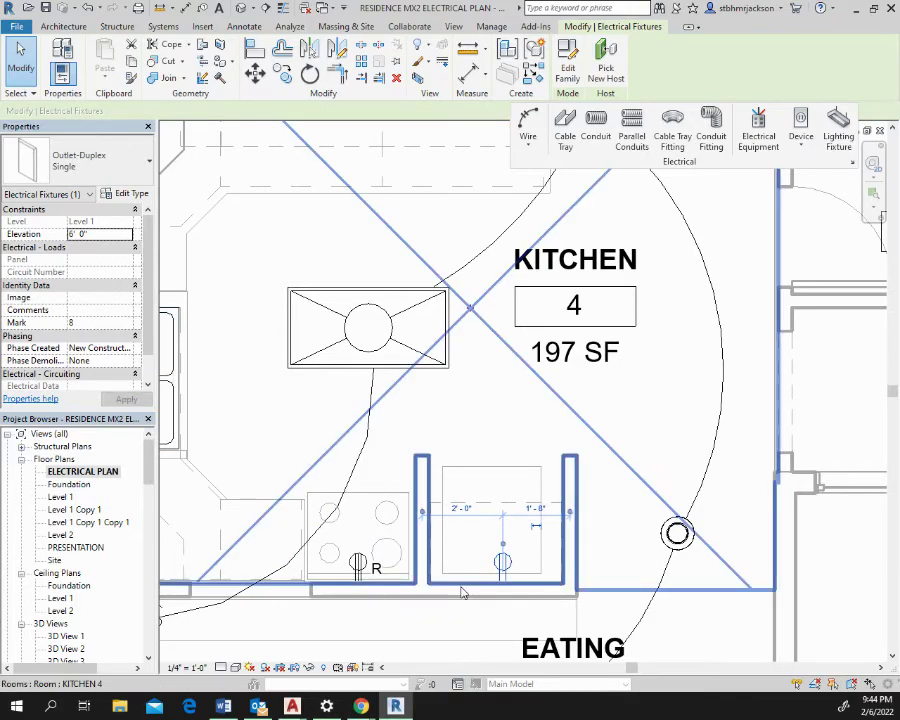
{"action": "key", "text": "Escape"}
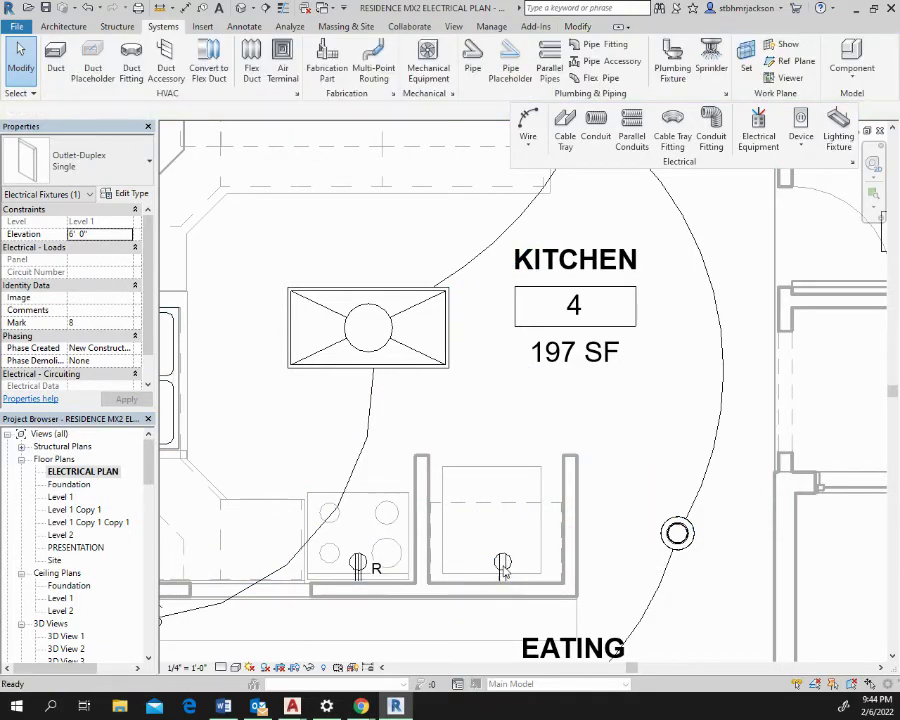
Step: Set the elevation of the duplex outlet behind the refrigerator to 3' 0"
{"action": "key", "text": "ctrl+Left"}
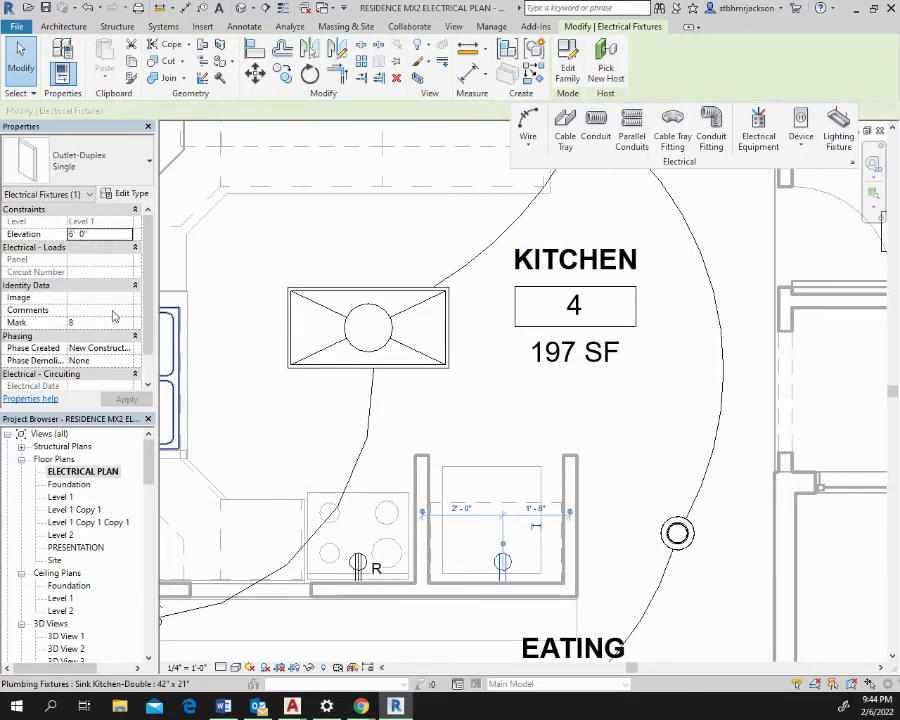
{"action": "left_click", "coordinate": [96, 234]}
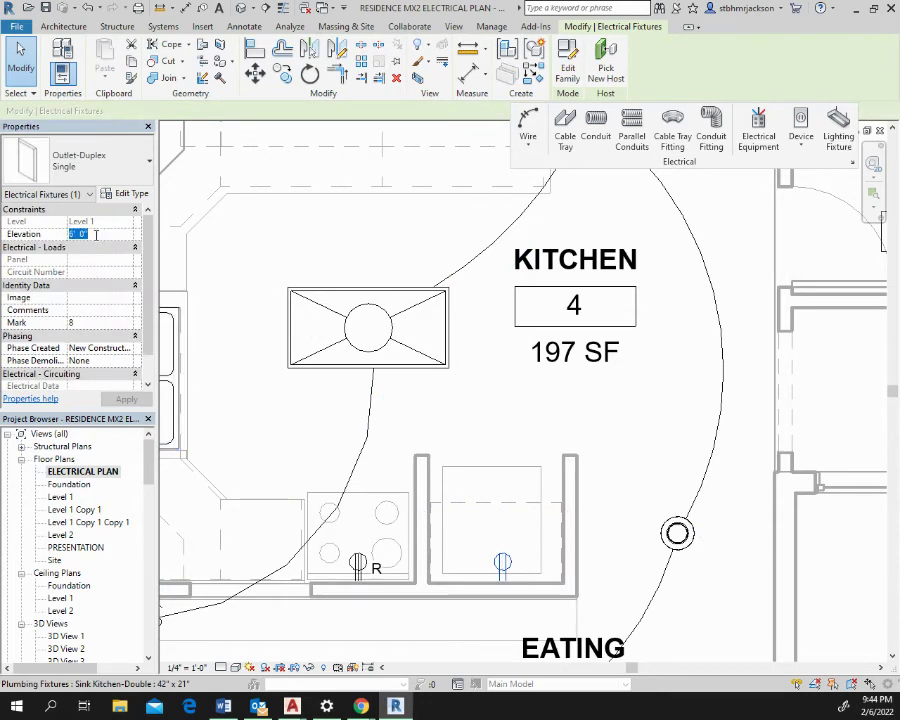
{"action": "type", "text": "3' 0\""}
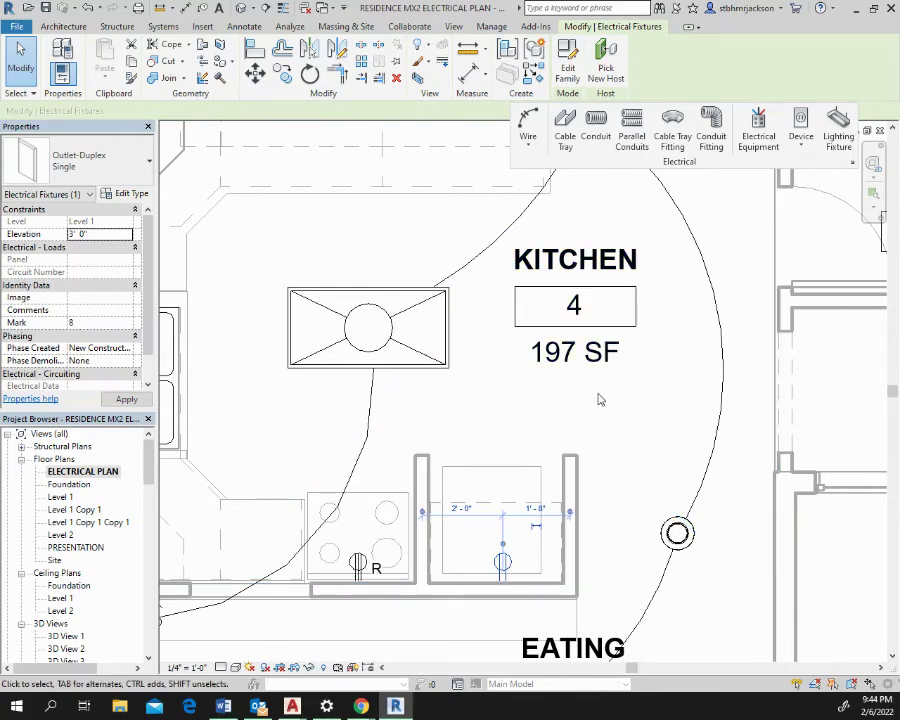
{"action": "left_click", "coordinate": [536, 374]}
Step: Select the GFI outlet between the sink and the EATING room wall and check its elevation
{"action": "scroll", "coordinate": [537, 376], "scroll_direction": "down", "scroll_amount": 3}
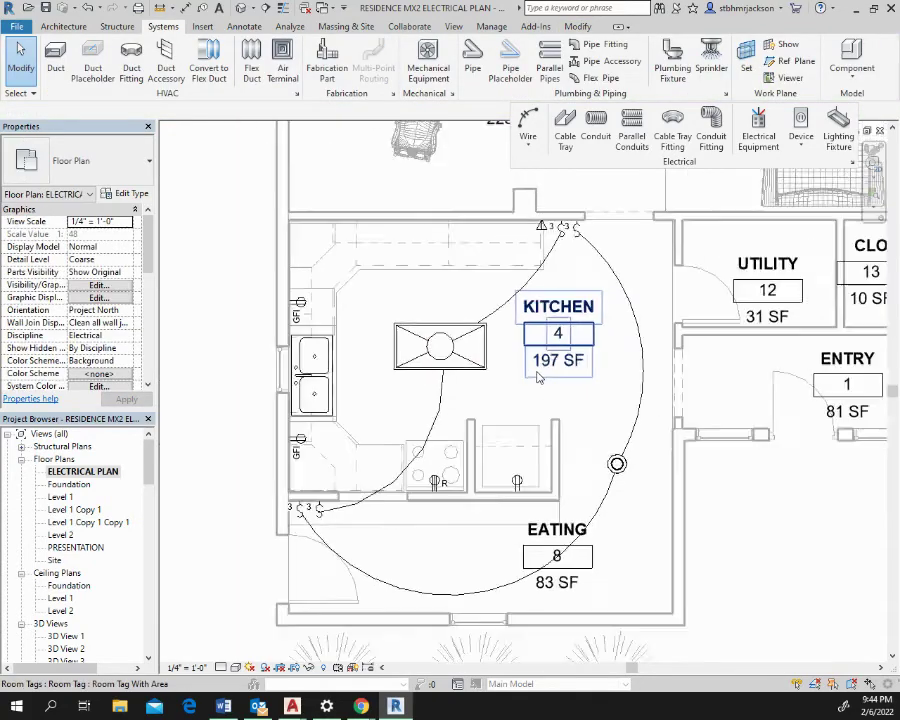
{"action": "scroll", "coordinate": [537, 376], "scroll_direction": "down", "scroll_amount": 1}
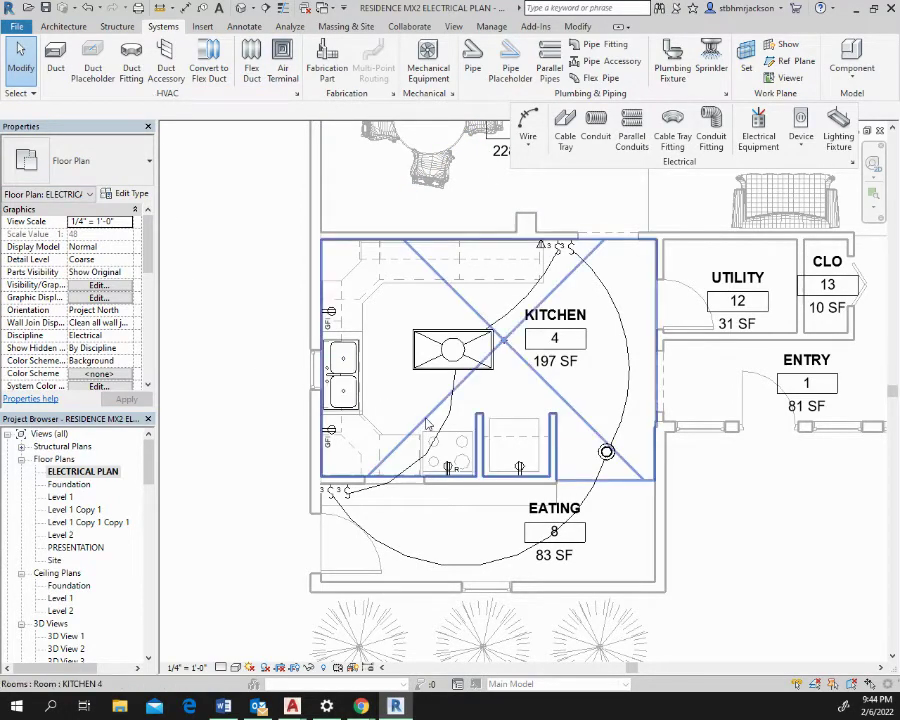
{"action": "scroll", "coordinate": [330, 432], "scroll_direction": "up", "scroll_amount": 6}
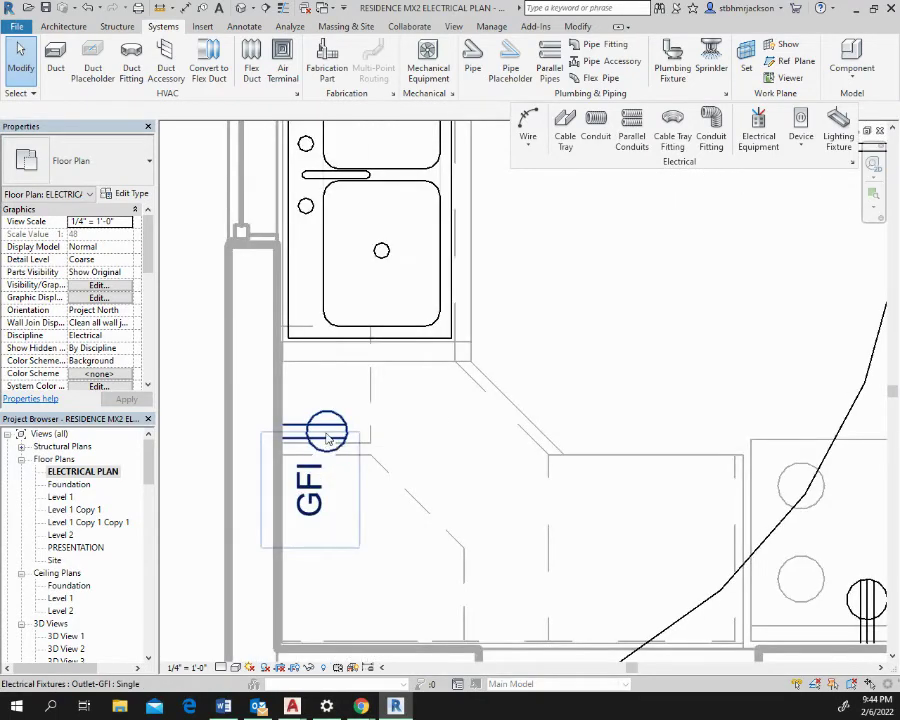
{"action": "left_click", "coordinate": [328, 438]}
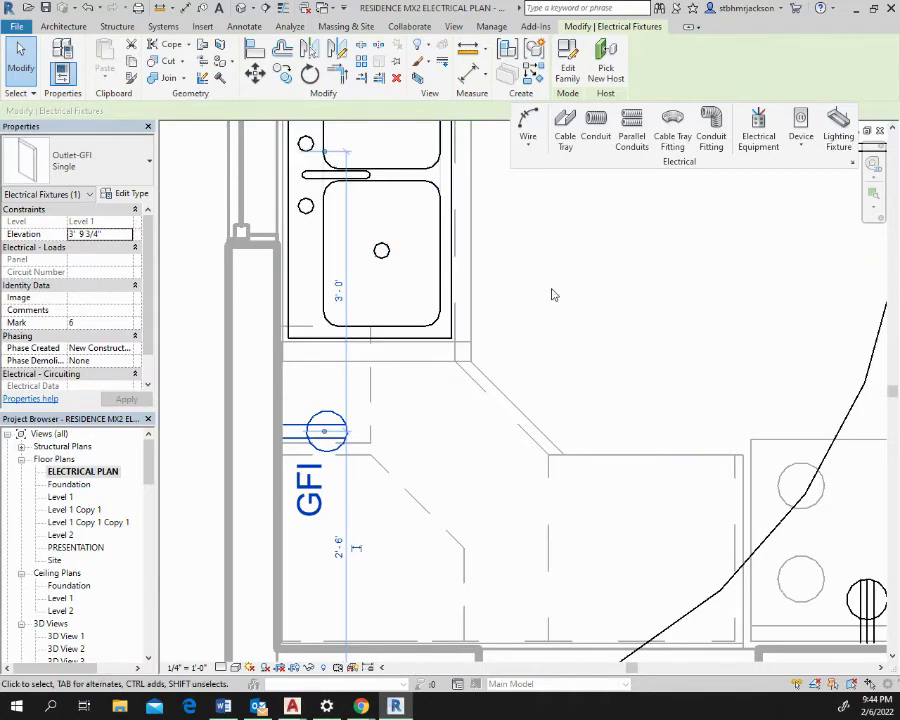
{"action": "scroll", "coordinate": [551, 295], "scroll_direction": "down", "scroll_amount": 2}
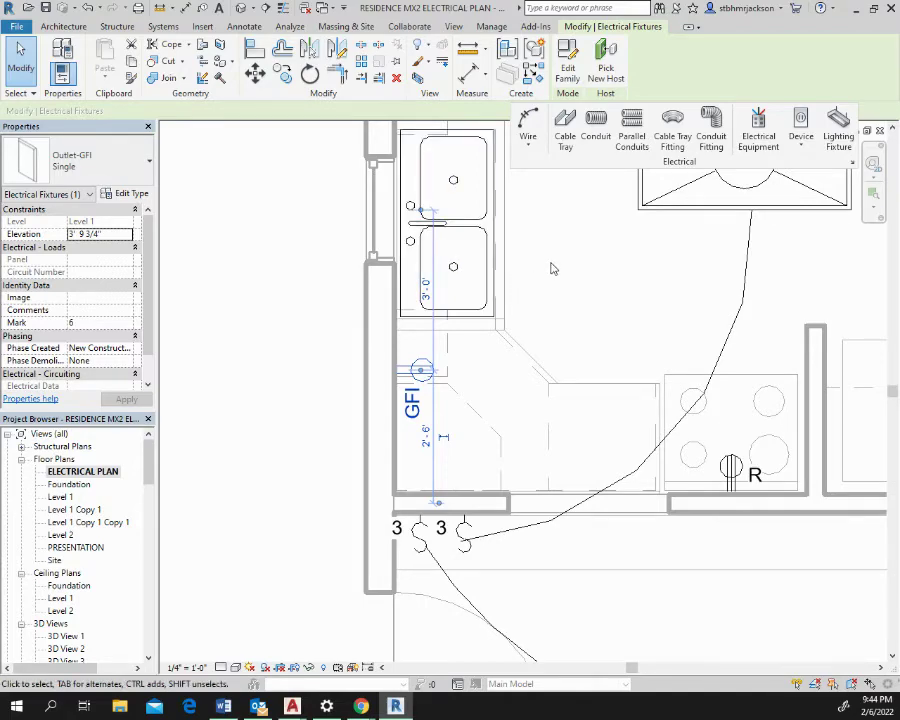
{"action": "middle_click_drag", "start_coordinate": [528, 315], "coordinate": [434, 512]}
{"action": "middle_click_drag", "start_coordinate": [444, 306], "coordinate": [255, 430]}
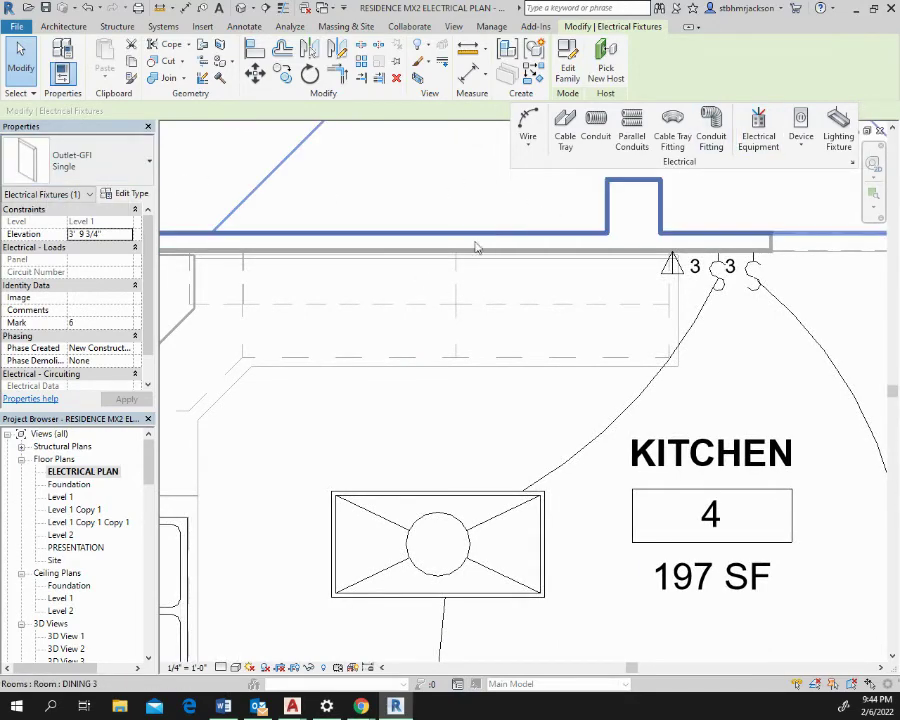
{"action": "left_click", "coordinate": [110, 168]}
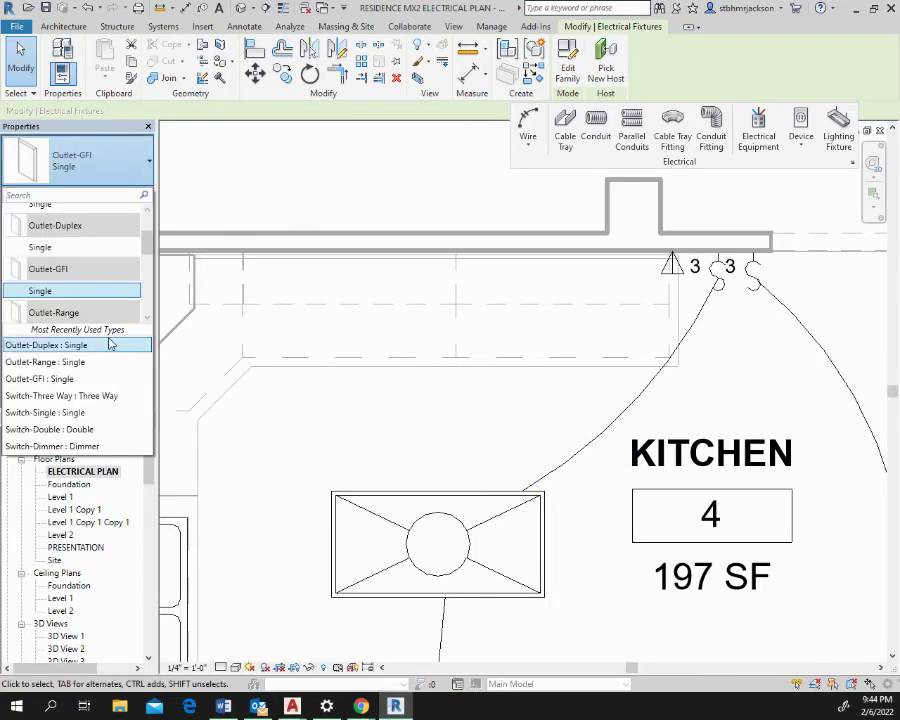
{"action": "left_click", "coordinate": [66, 292]}
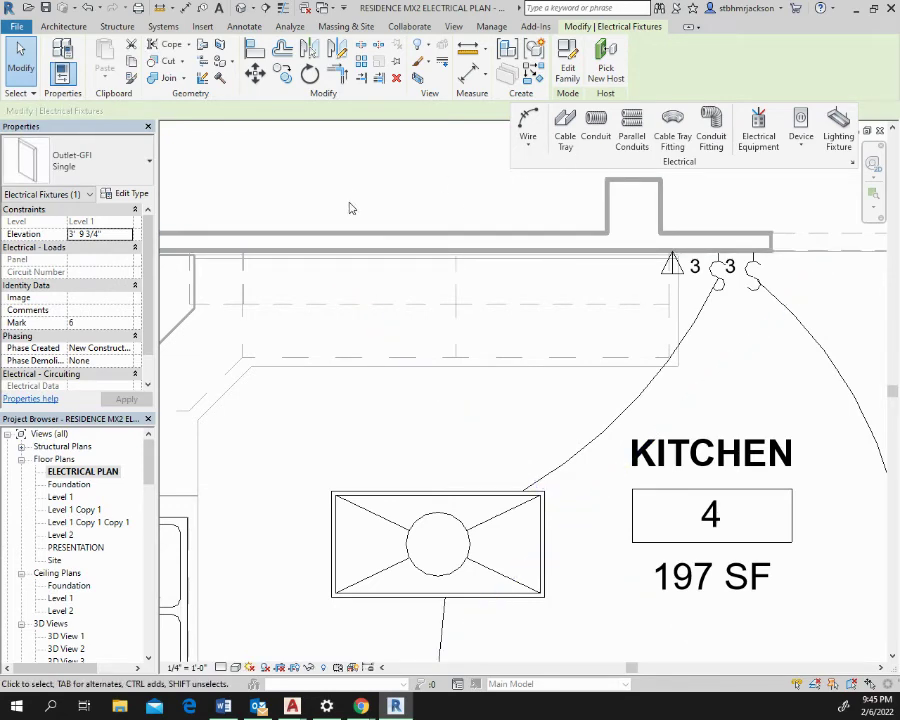
{"action": "left_click", "coordinate": [124, 167]}
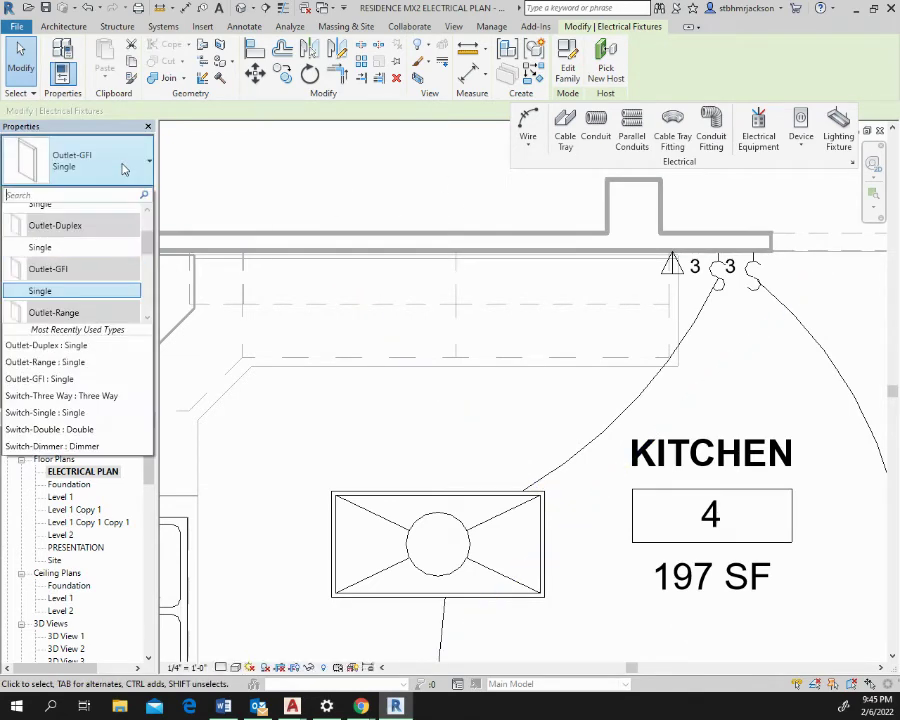
{"action": "left_click", "coordinate": [40, 292]}
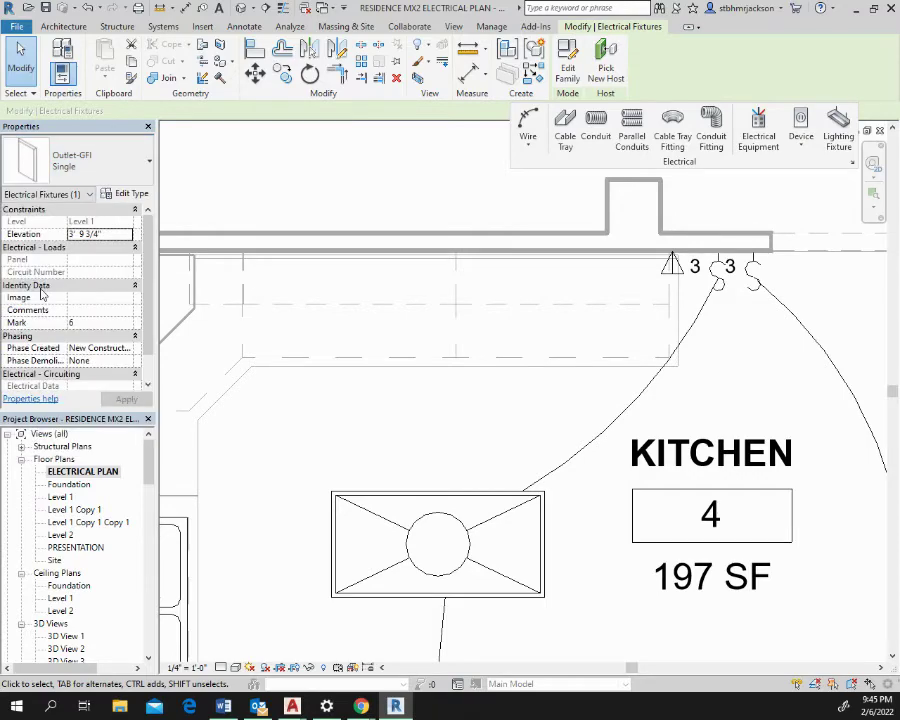
{"action": "left_click", "coordinate": [412, 329]}
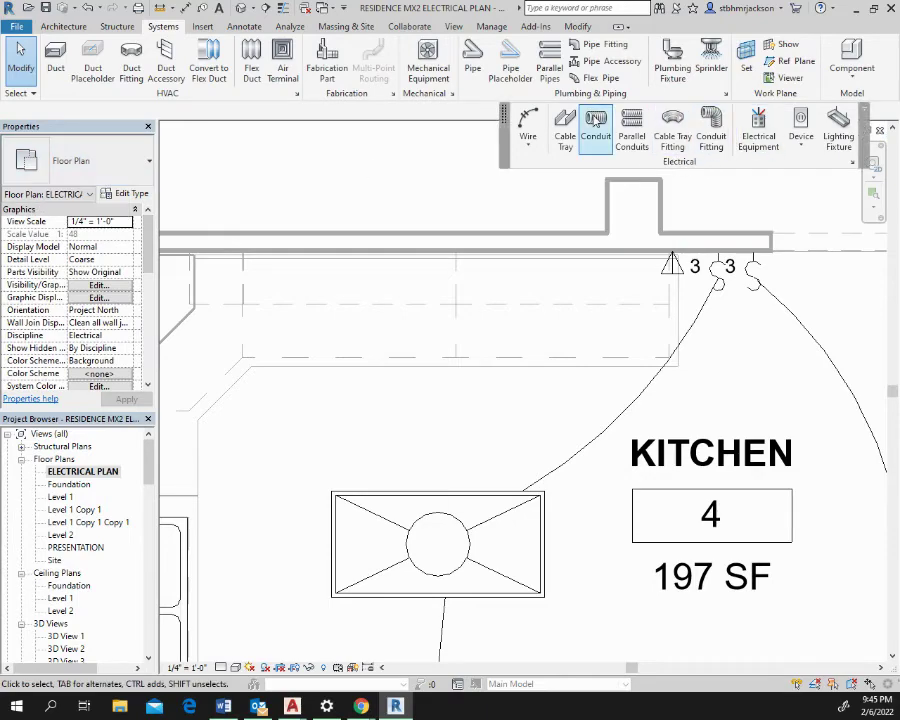
Step: Place two Outlet-Duplex Single fixtures at 46" elevation on the KITCHEN–DINING wall, one near the telephone outlet, the other about 5'-8" from the exterior wall
{"action": "left_click", "coordinate": [800, 125]}
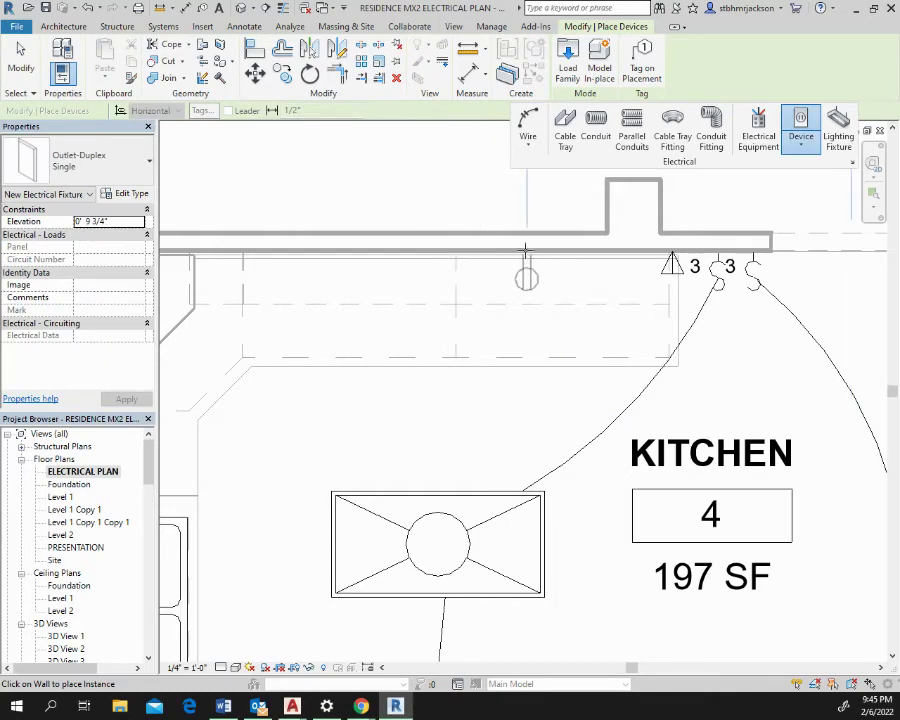
{"action": "left_click", "coordinate": [113, 225]}
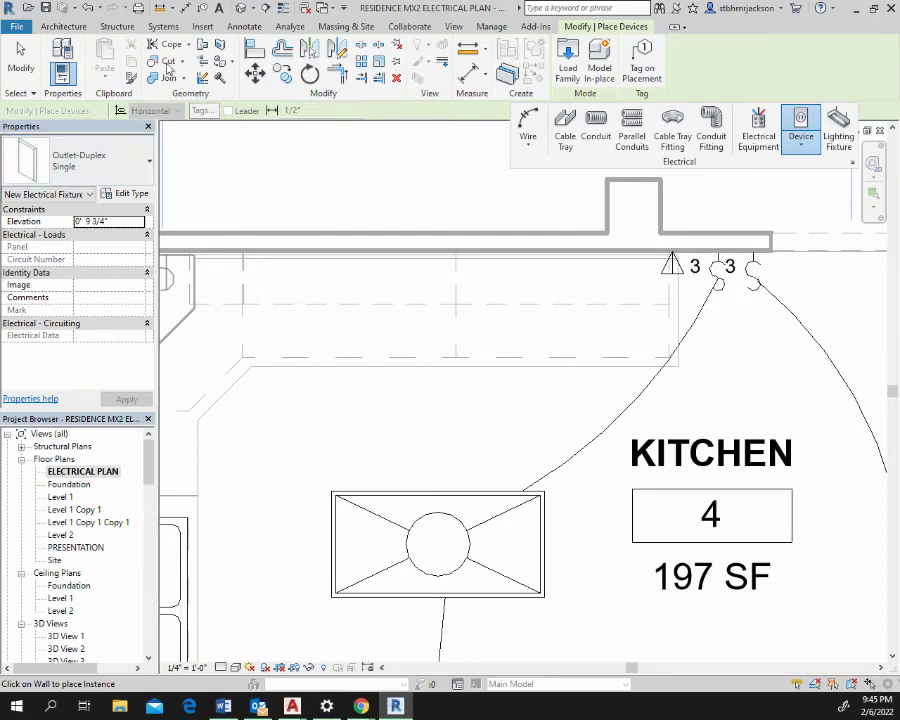
{"action": "left_click", "coordinate": [105, 217]}
{"action": "key", "text": "Return"}
{"action": "left_click", "coordinate": [114, 221]}
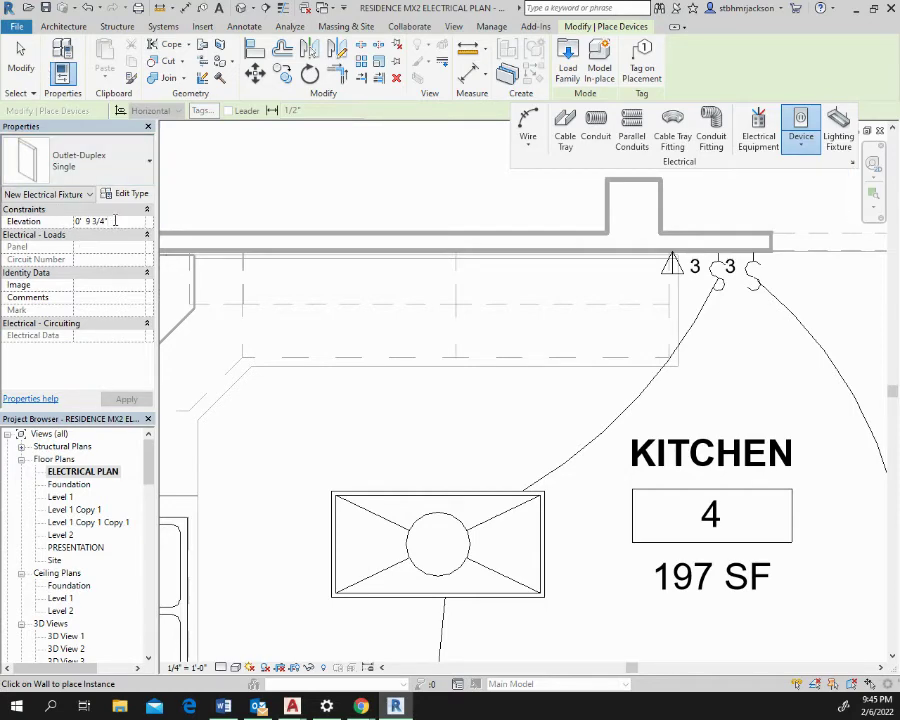
{"action": "key", "text": "BackSpace"}
{"action": "key", "text": "BackSpace"}
{"action": "key", "text": "BackSpace"}
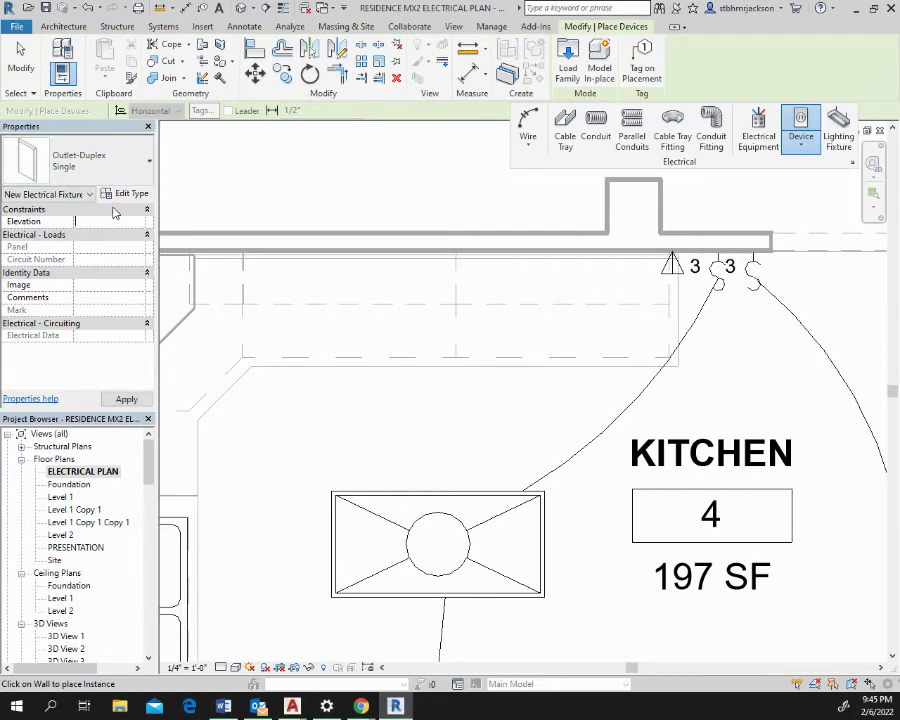
{"action": "type", "text": "45"}
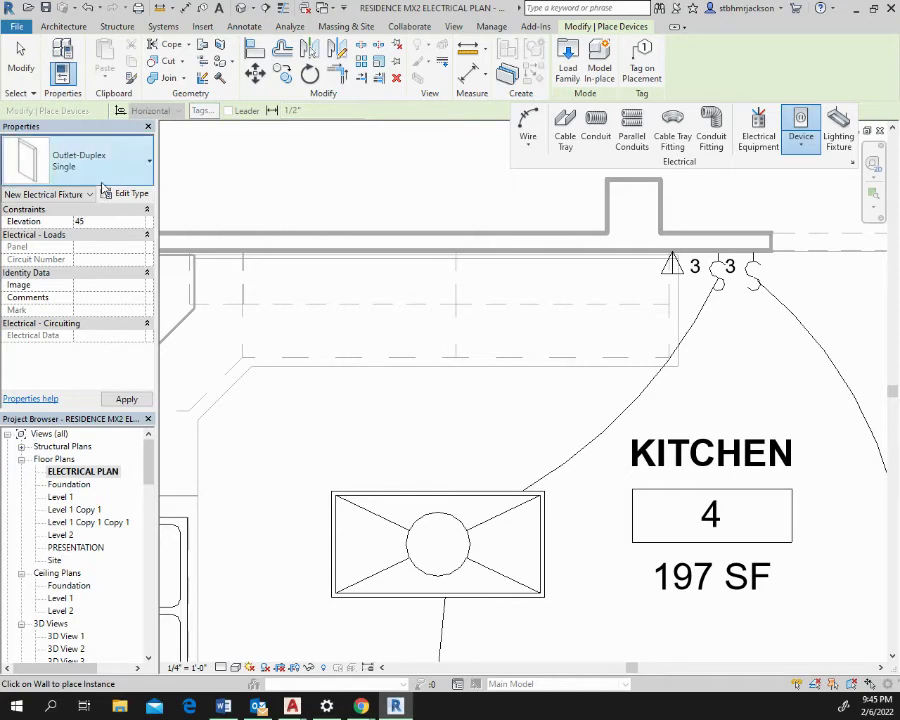
{"action": "key", "text": "BackSpace"}
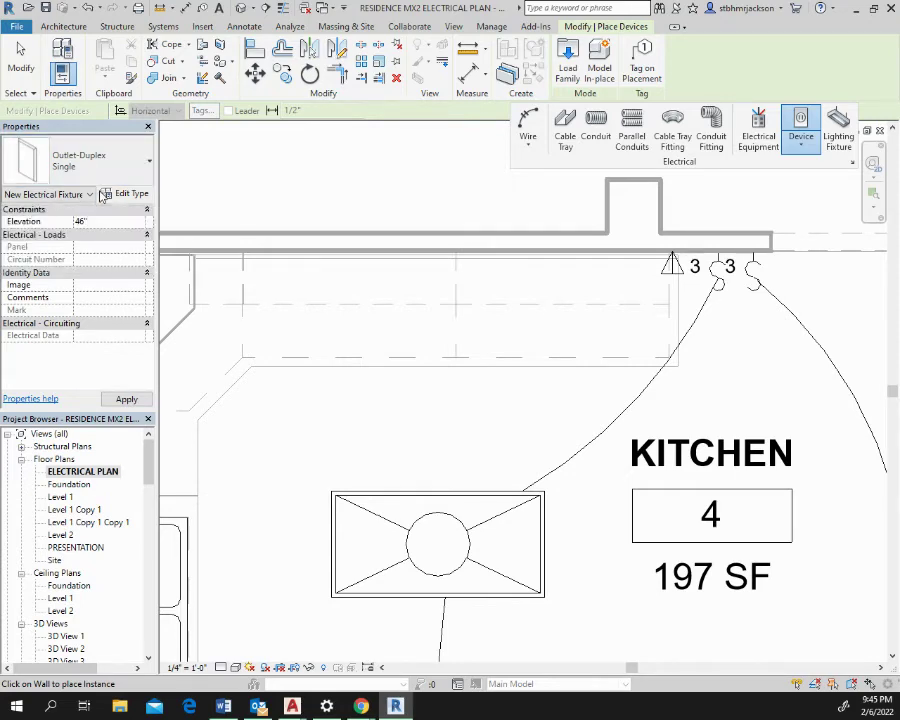
{"action": "key", "text": "Return"}
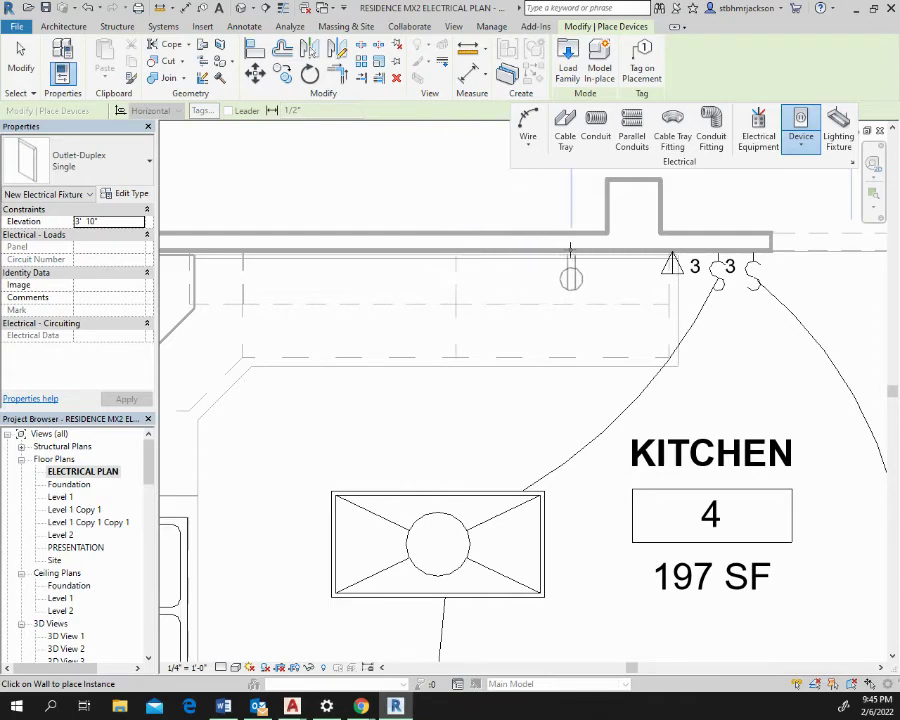
{"action": "left_click", "coordinate": [597, 247]}
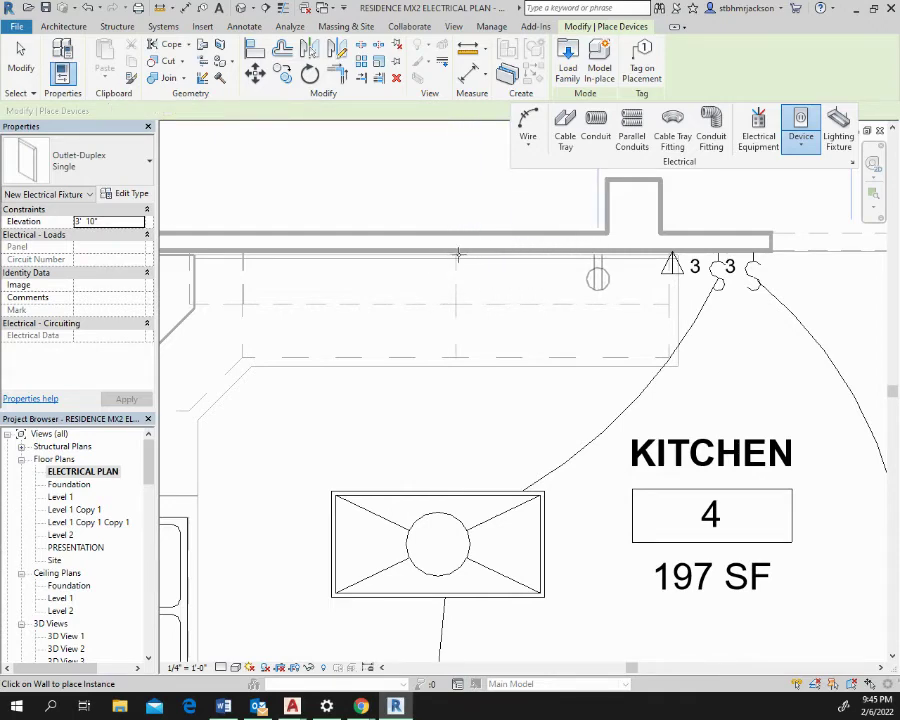
{"action": "left_click", "coordinate": [376, 244]}
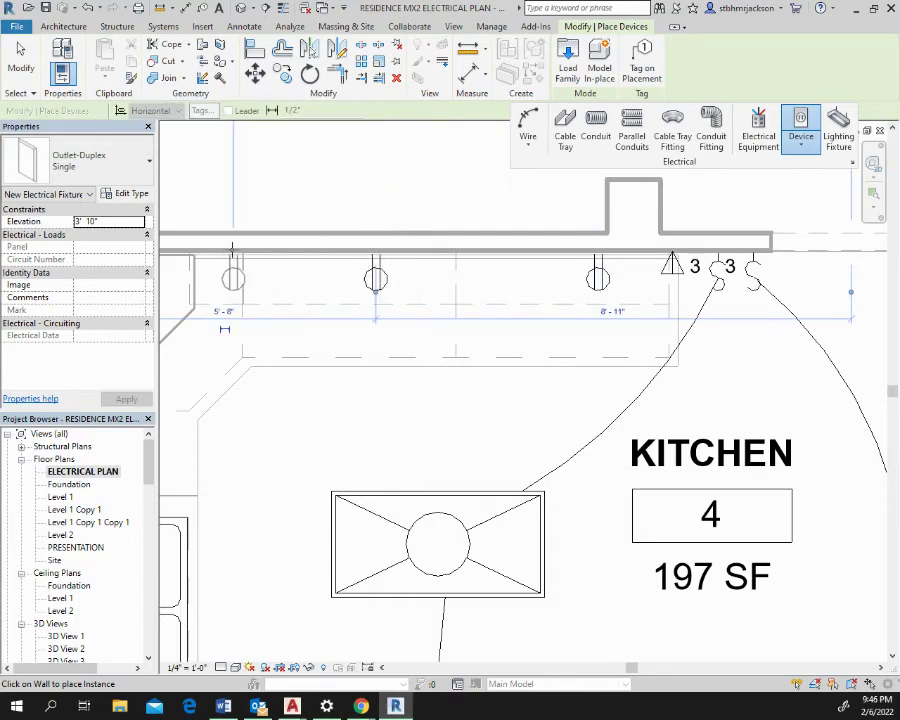
Step: Place a duplex outlet on the wall between KITCHEN and EATING, about 2'-0" from the exterior wall, and end placement
{"action": "middle_click_drag", "start_coordinate": [316, 337], "coordinate": [358, 155]}
{"action": "middle_click_drag", "start_coordinate": [433, 614], "coordinate": [584, 328]}
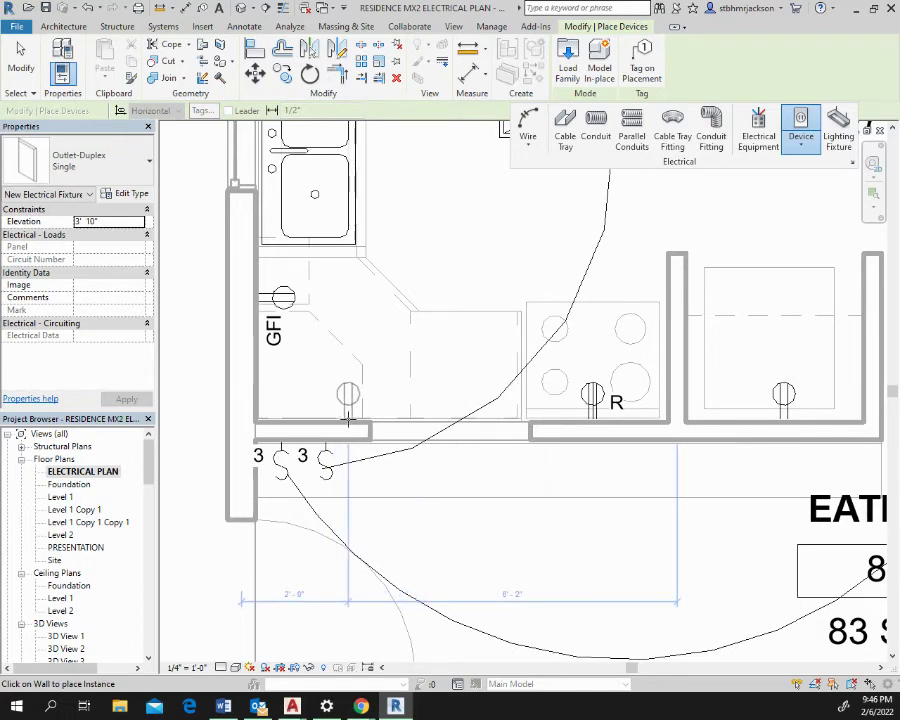
{"action": "left_click", "coordinate": [348, 418]}
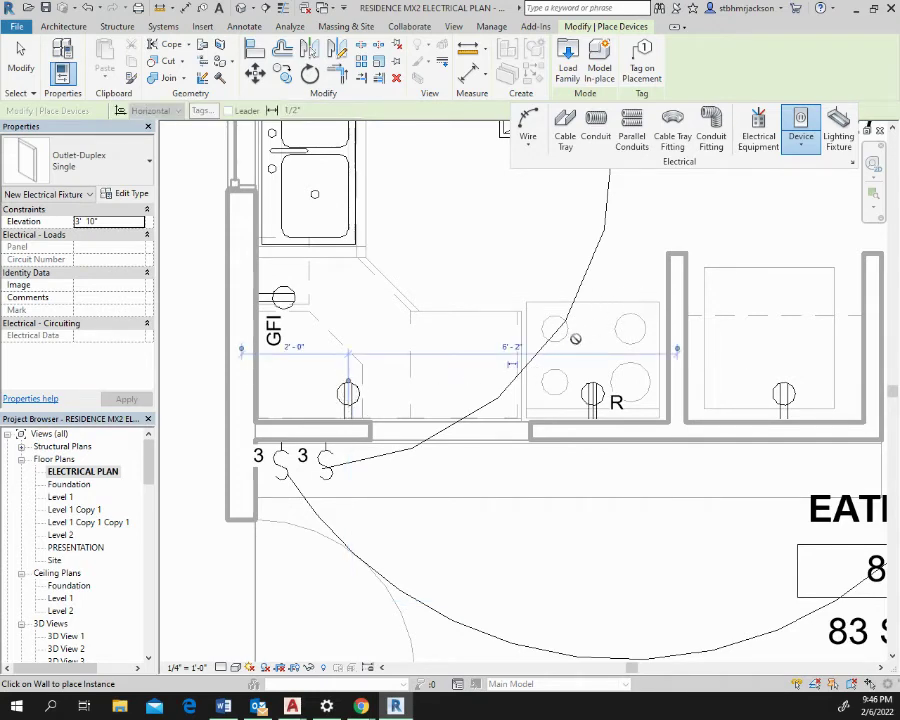
{"action": "key", "text": "Escape"}
{"action": "key", "text": "Escape"}
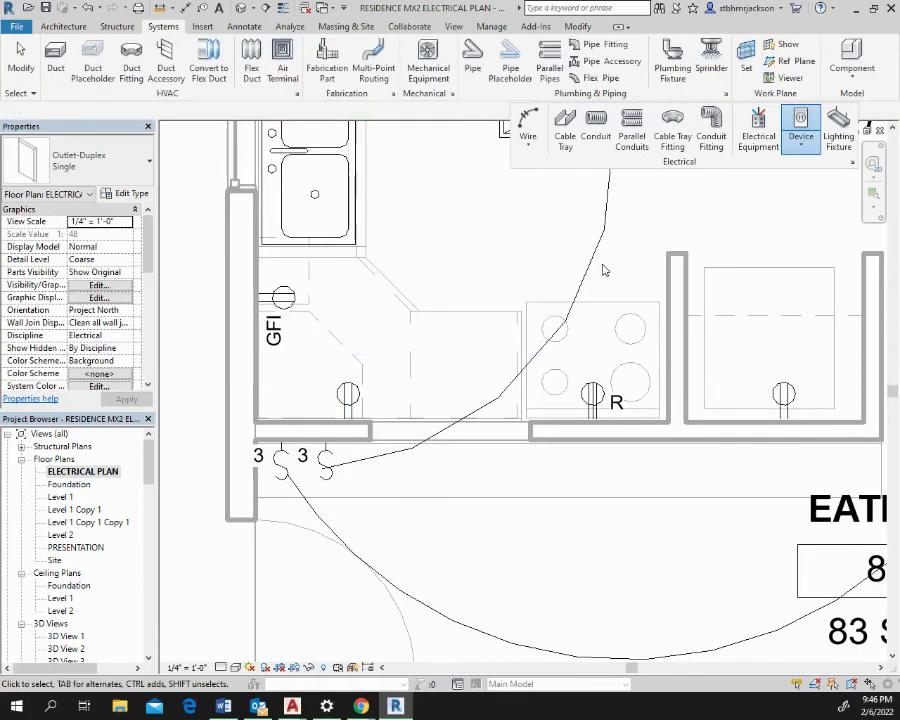
Step: Inspect the outlet positions above the kitchen counters and behind the refrigerator in 3D View 16, and return to the ELECTRICAL PLAN view
{"action": "middle_click_drag", "start_coordinate": [603, 372], "coordinate": [425, 638]}
{"action": "scroll", "coordinate": [495, 425], "scroll_direction": "down", "scroll_amount": 2}
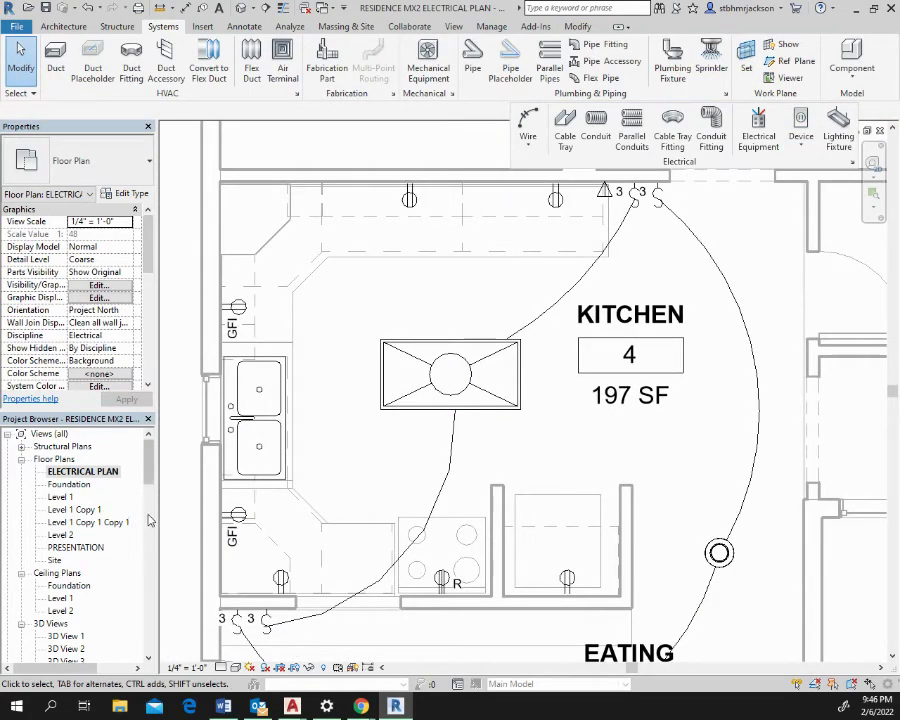
{"action": "left_click_drag", "start_coordinate": [155, 471], "coordinate": [155, 530]}
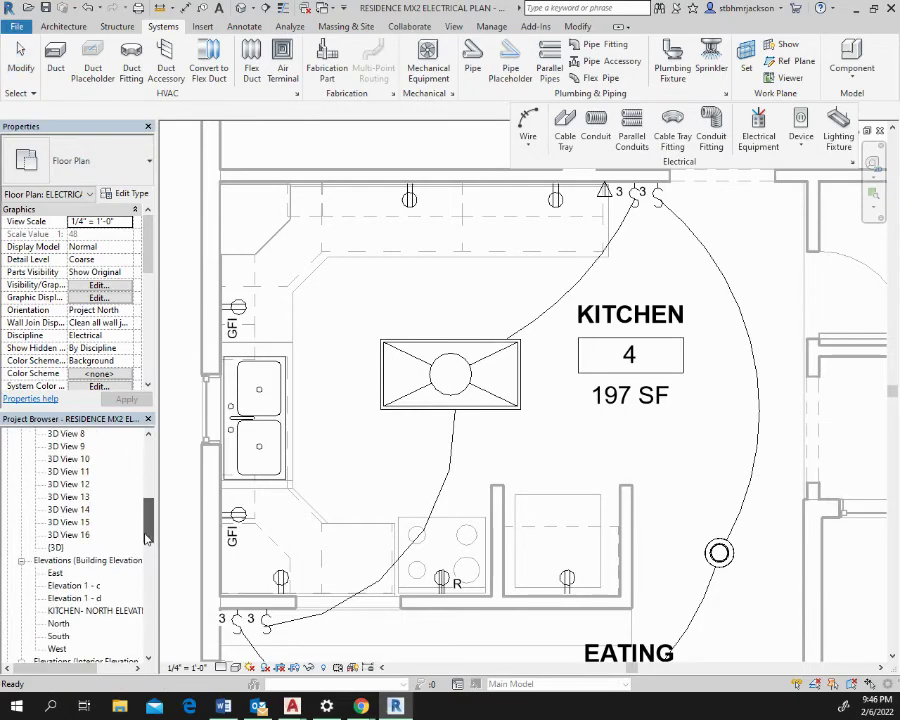
{"action": "double_click", "coordinate": [70, 536]}
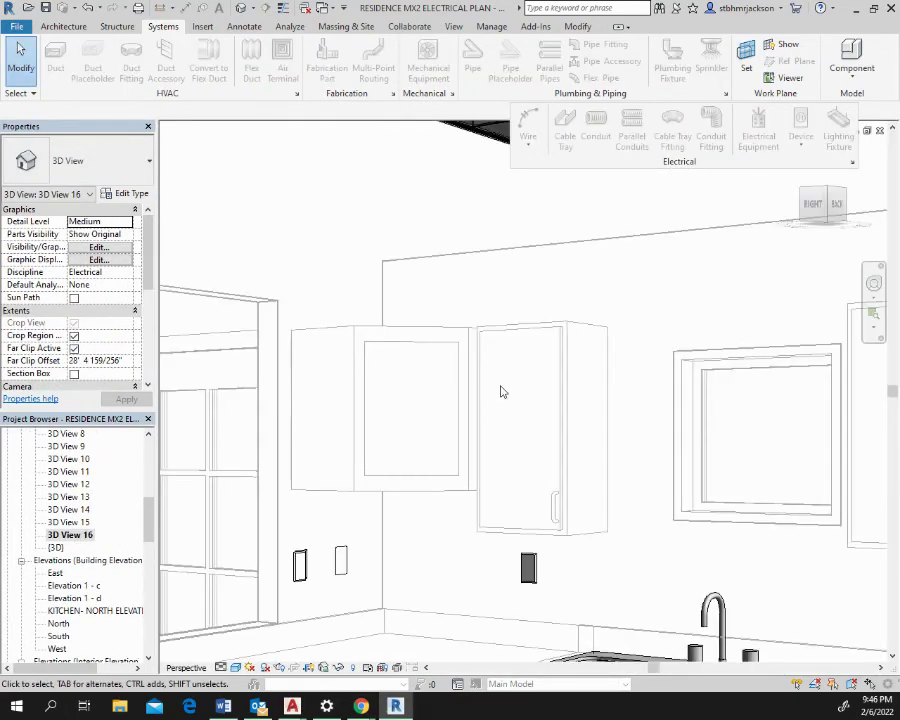
{"action": "scroll", "coordinate": [502, 392], "scroll_direction": "down", "scroll_amount": 3}
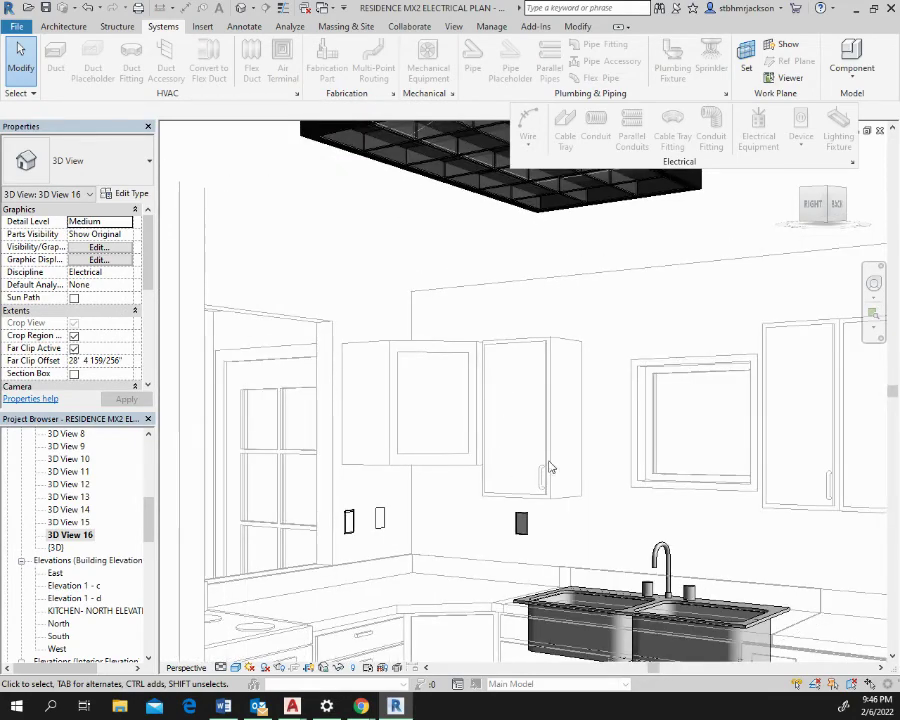
{"action": "scroll", "coordinate": [573, 497], "scroll_direction": "down", "scroll_amount": 5}
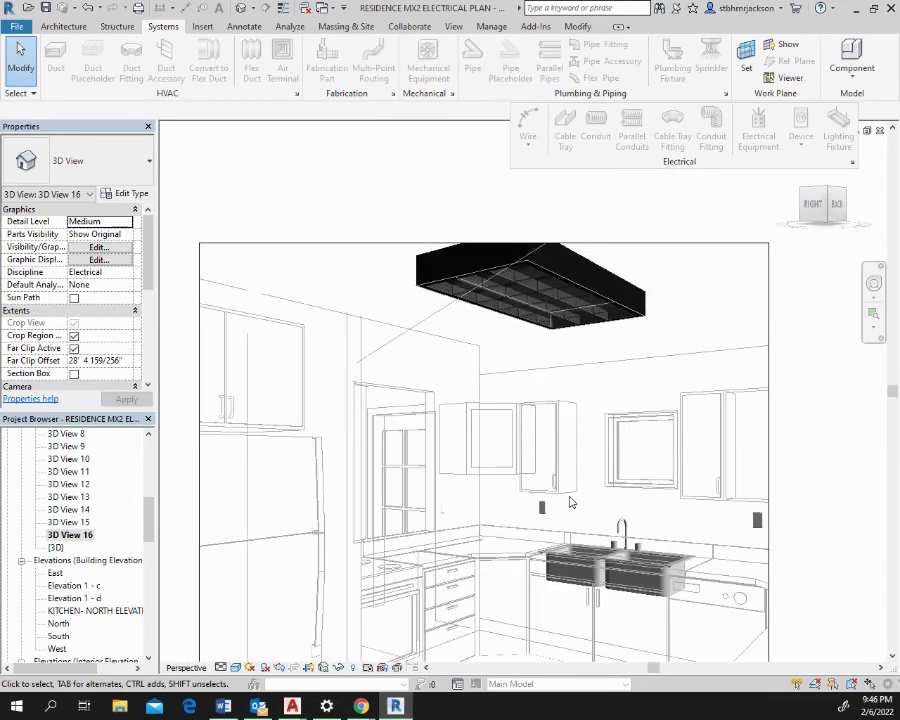
{"action": "middle_click_drag", "start_coordinate": [518, 567], "coordinate": [530, 375]}
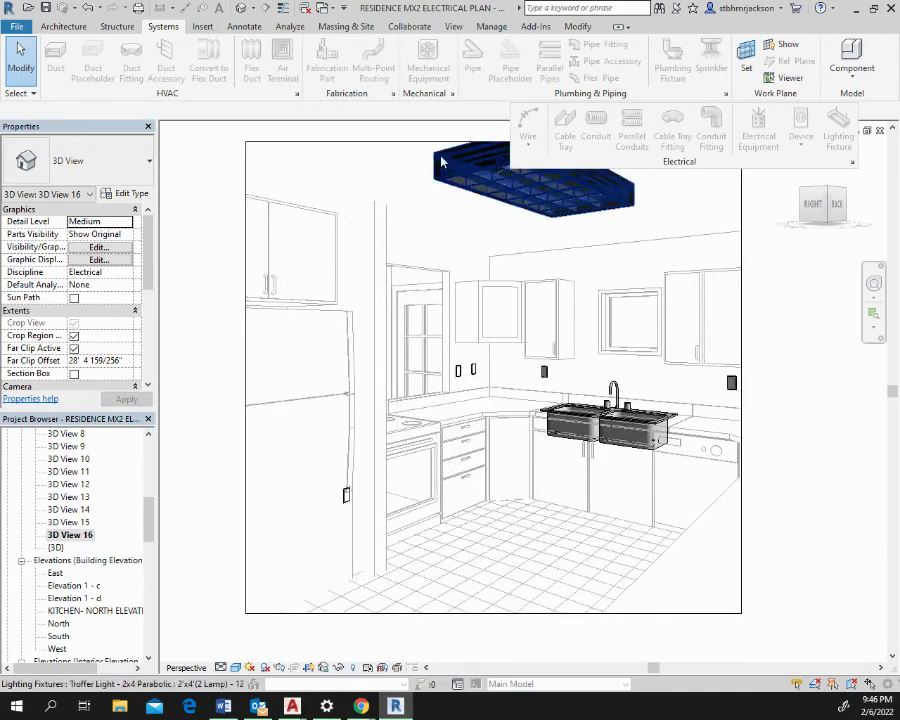
{"action": "scroll", "coordinate": [477, 376], "scroll_direction": "up", "scroll_amount": 5}
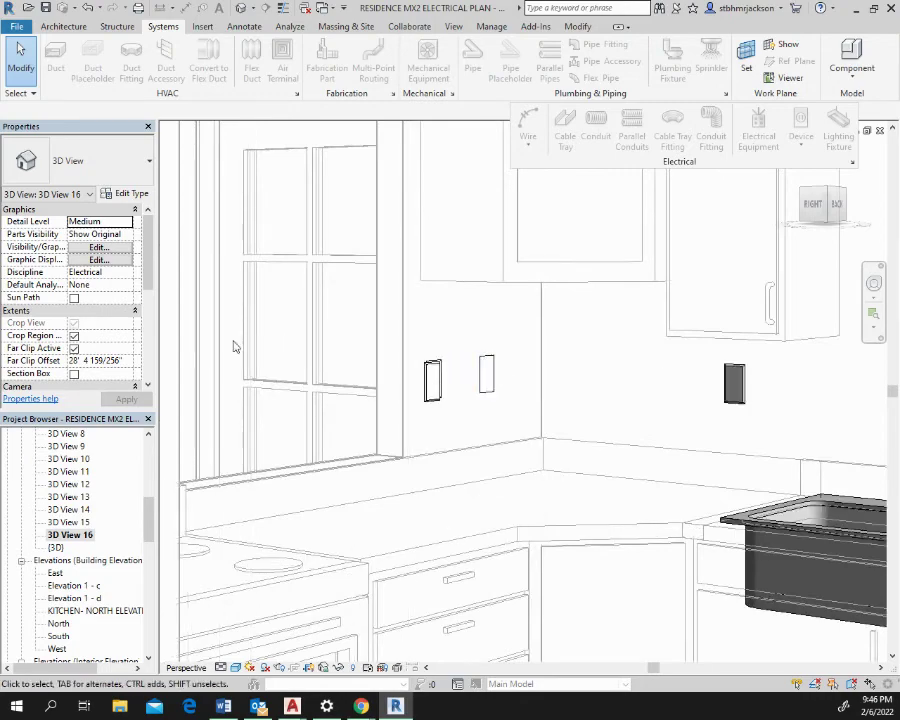
{"action": "scroll", "coordinate": [371, 383], "scroll_direction": "down", "scroll_amount": 5}
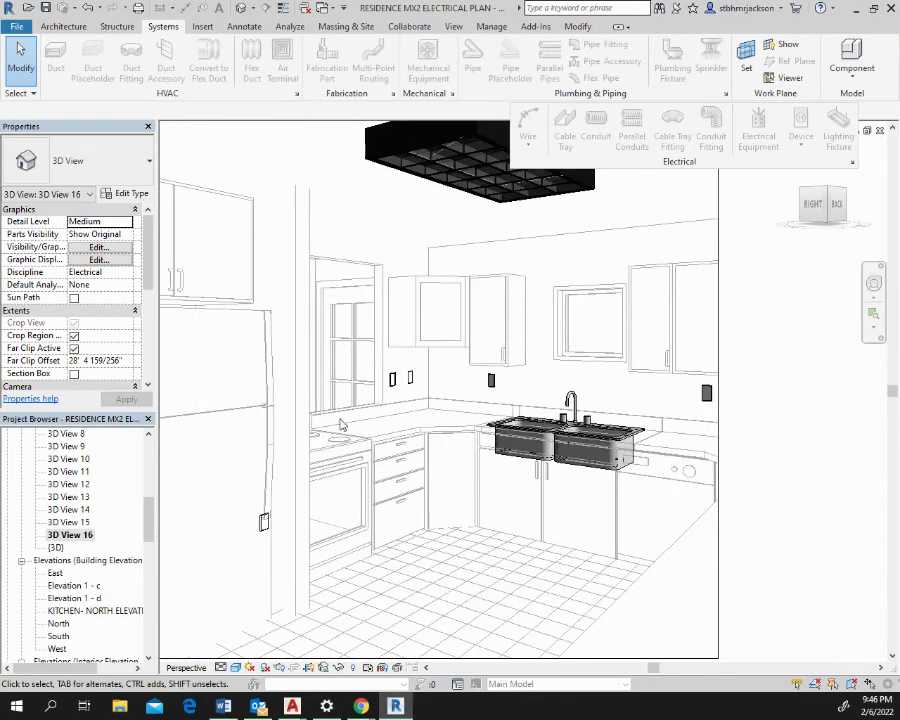
{"action": "scroll", "coordinate": [340, 425], "scroll_direction": "down", "scroll_amount": 2}
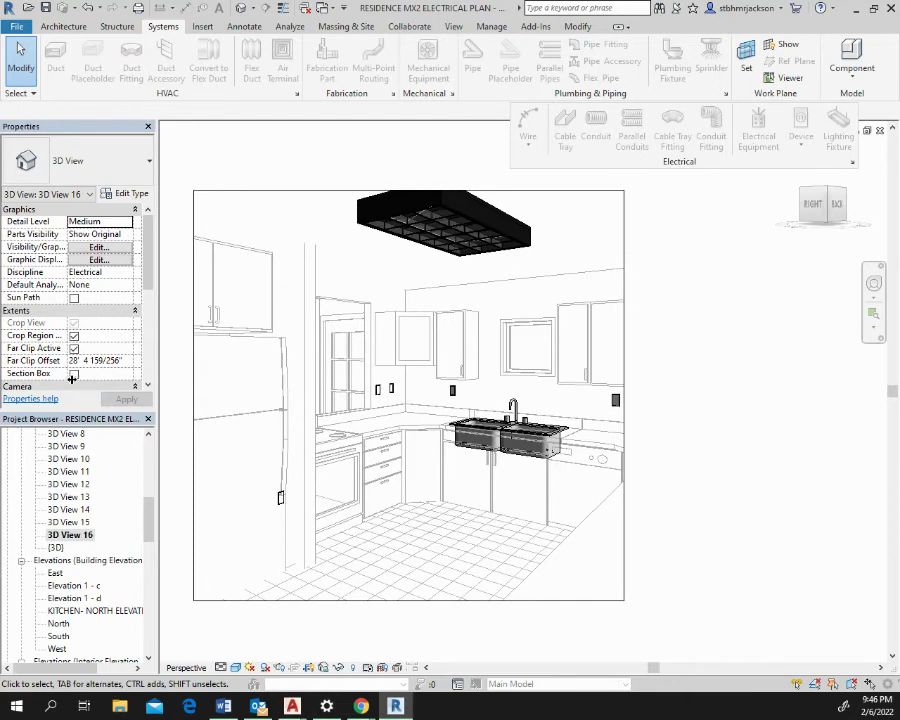
{"action": "scroll", "coordinate": [140, 510], "scroll_direction": "up", "scroll_amount": 7}
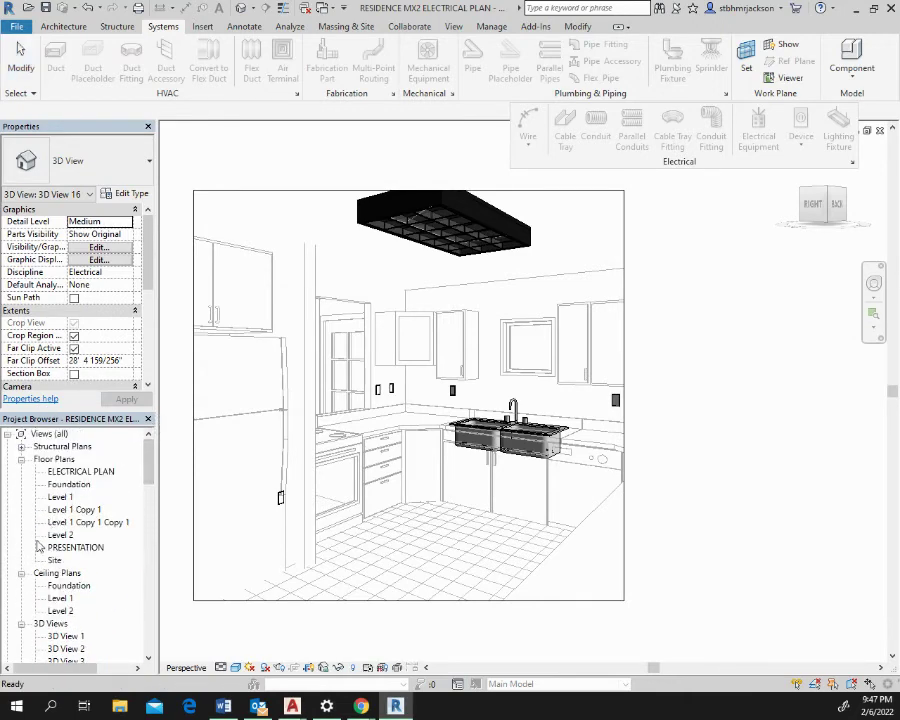
{"action": "double_click", "coordinate": [78, 474]}
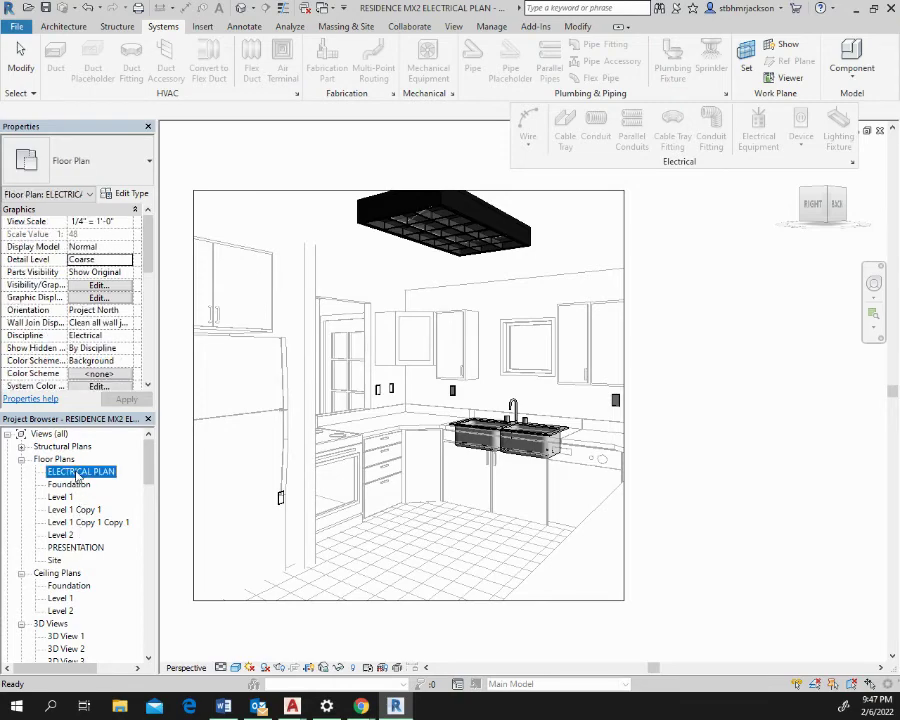
Step: Copy the wire ending at the ceiling light near EATING 6'-0" horizontally toward the porch, and undo the copy
{"action": "scroll", "coordinate": [561, 341], "scroll_direction": "down", "scroll_amount": 3}
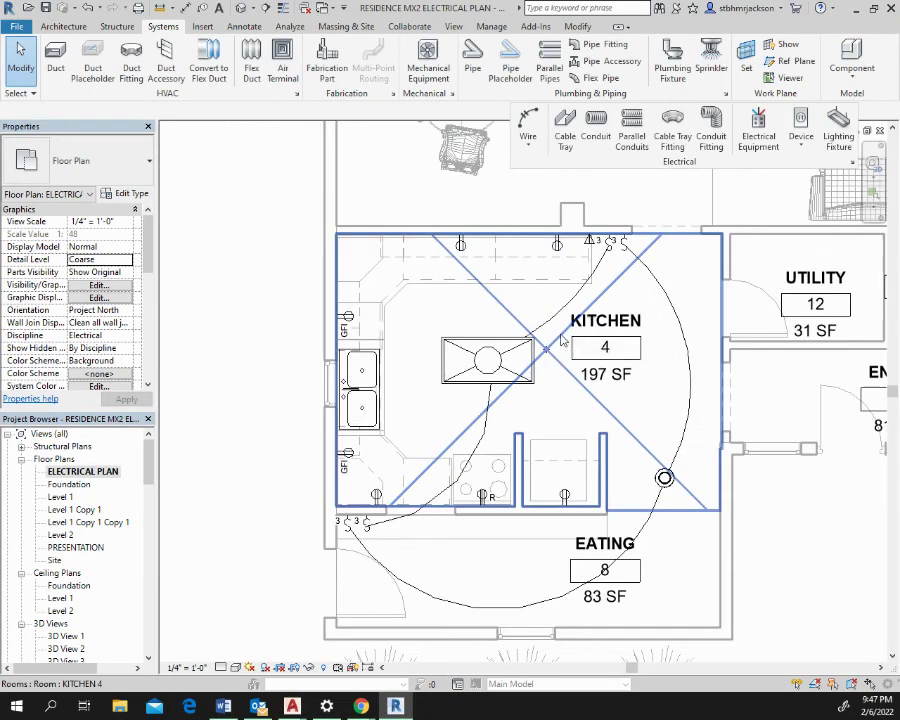
{"action": "middle_click_drag", "start_coordinate": [549, 295], "coordinate": [410, 453]}
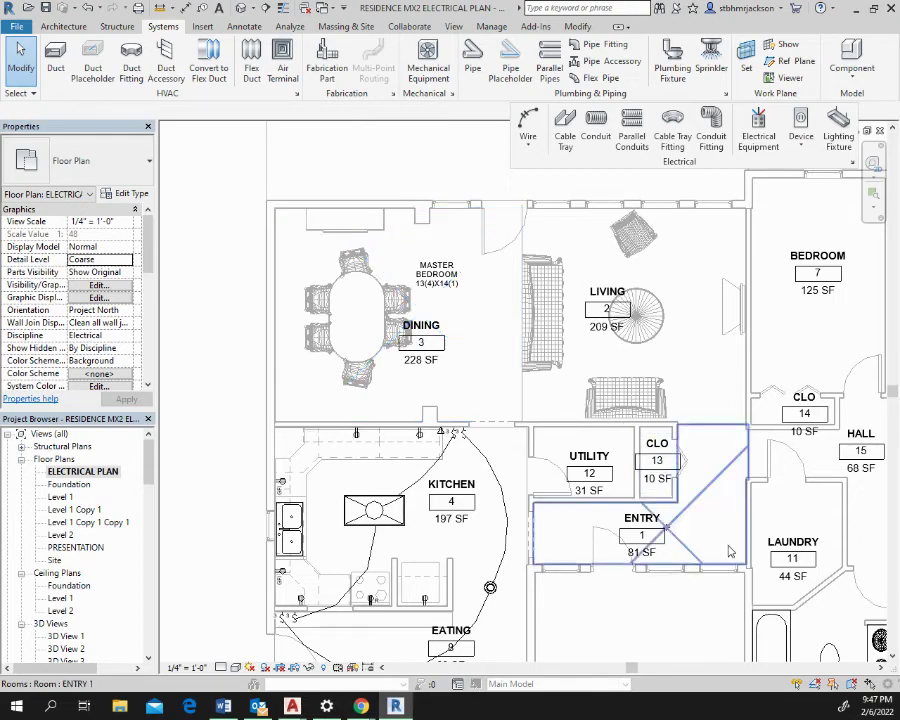
{"action": "middle_click_drag", "start_coordinate": [688, 598], "coordinate": [665, 597]}
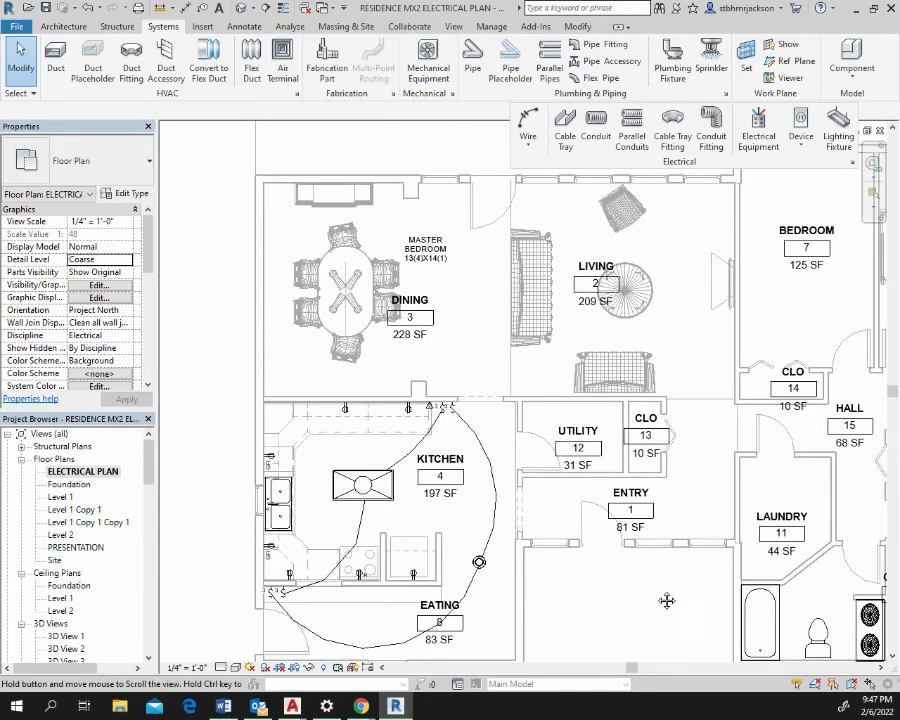
{"action": "middle_click_drag", "start_coordinate": [601, 530], "coordinate": [362, 231]}
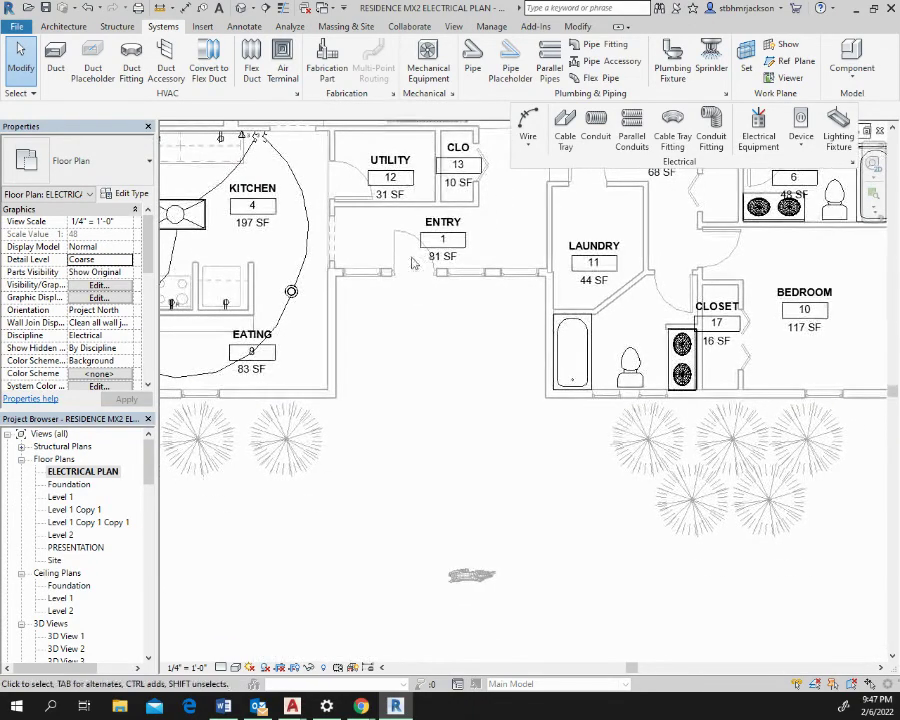
{"action": "left_click", "coordinate": [293, 298]}
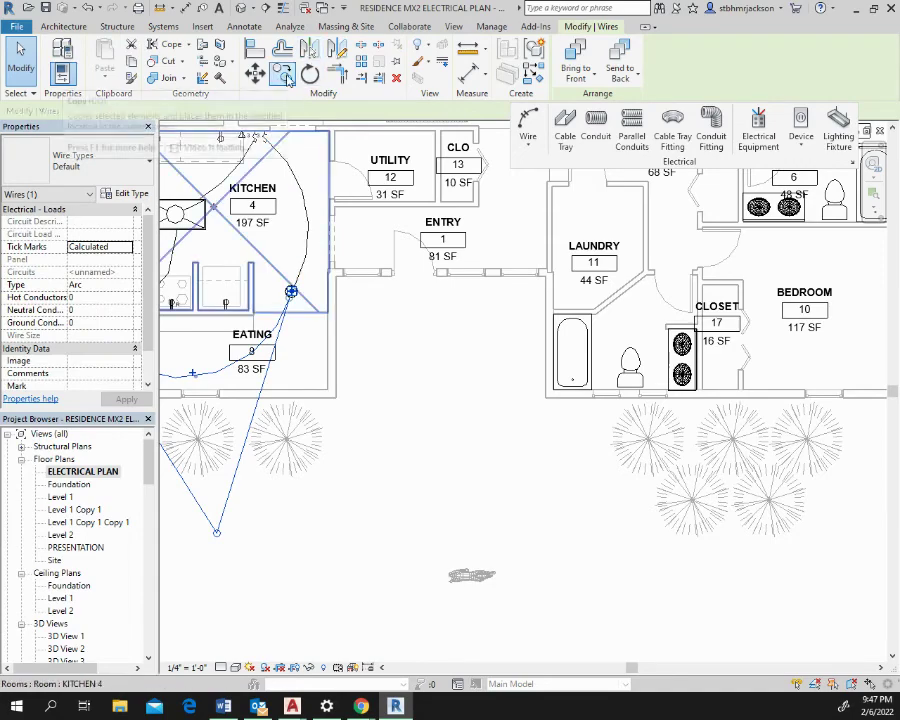
{"action": "left_click_drag", "start_coordinate": [291, 293], "coordinate": [293, 305]}
{"action": "key", "text": "c"}
{"action": "key", "text": "o"}
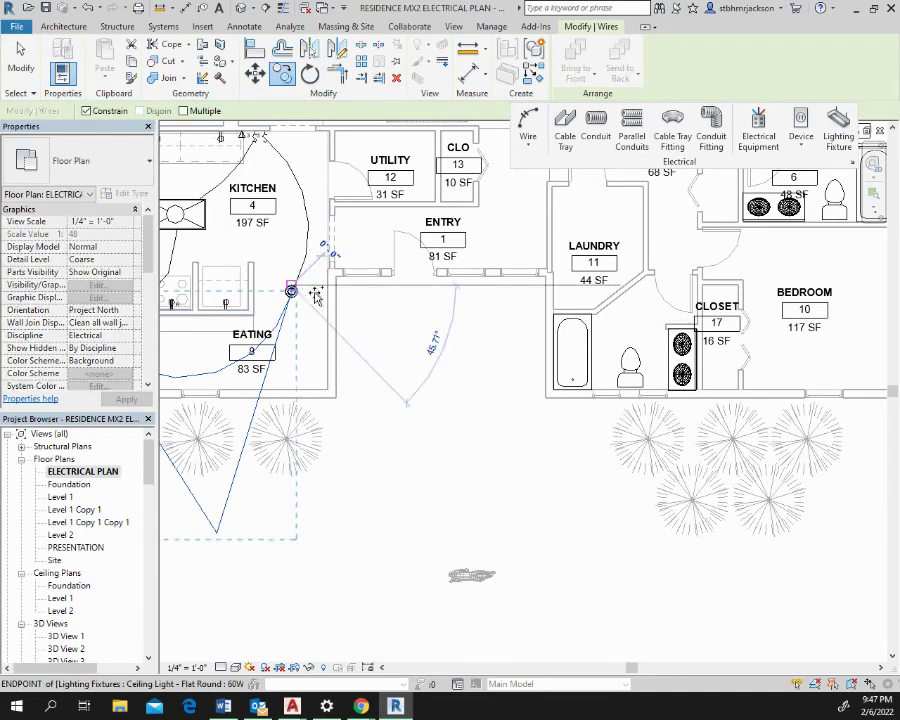
{"action": "left_click", "coordinate": [290, 291]}
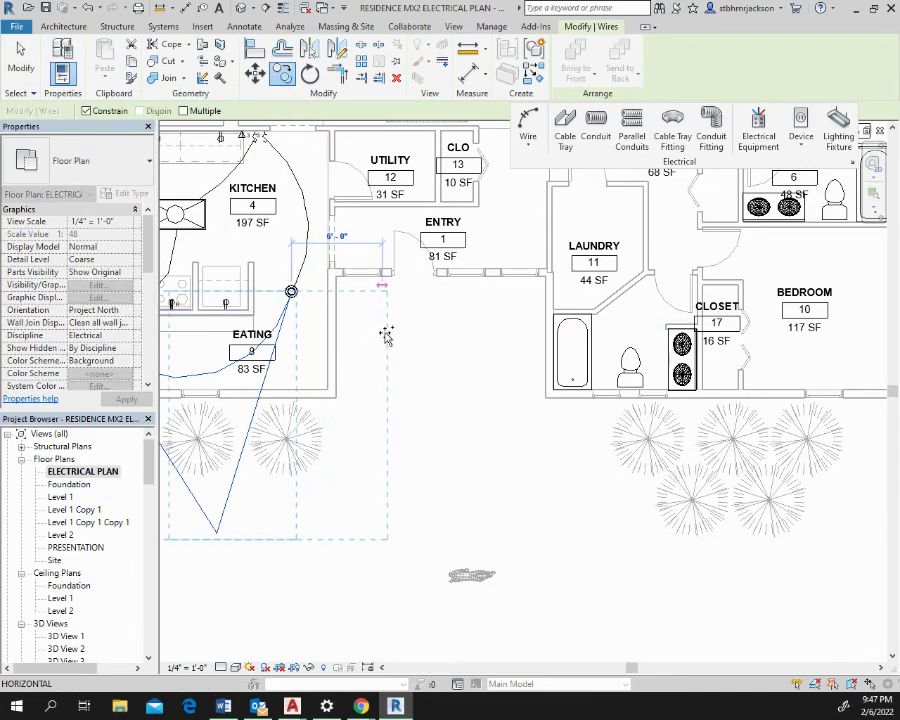
{"action": "left_click", "coordinate": [388, 336]}
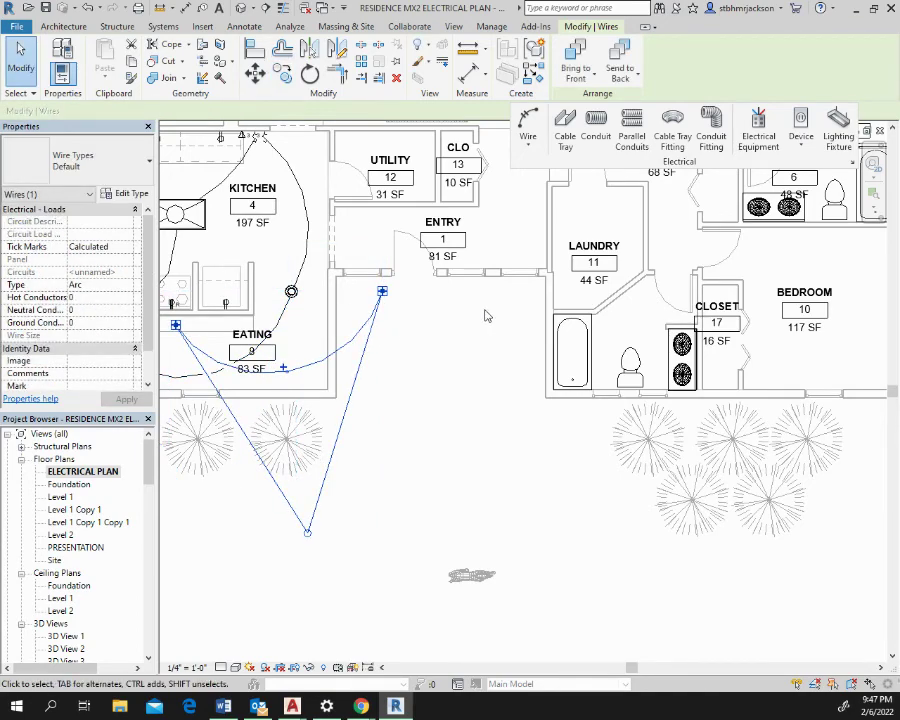
{"action": "key", "text": "Escape"}
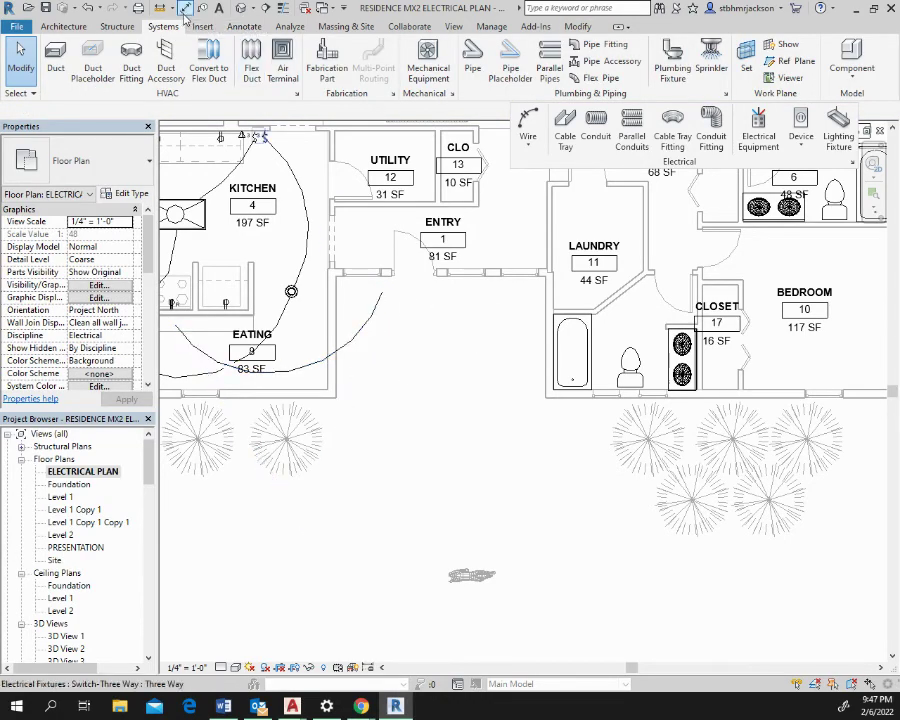
{"action": "left_click", "coordinate": [88, 8]}
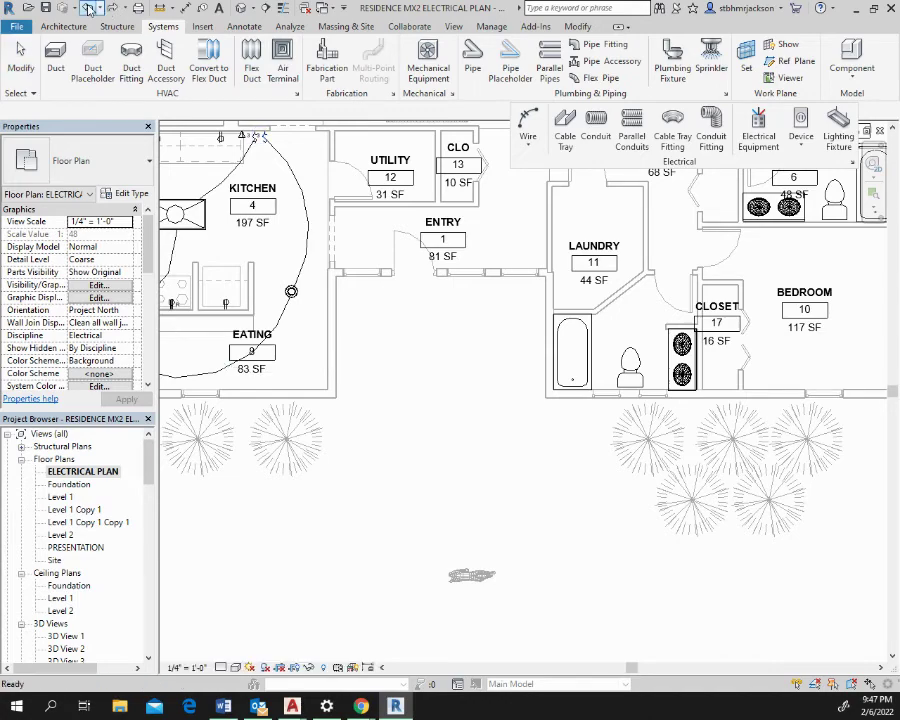
Step: Copy the flat round ceiling light near EATING to the porch outside ENTRY, about 7'-8" away at a 26° downward angle
{"action": "scroll", "coordinate": [291, 292], "scroll_direction": "up", "scroll_amount": 5}
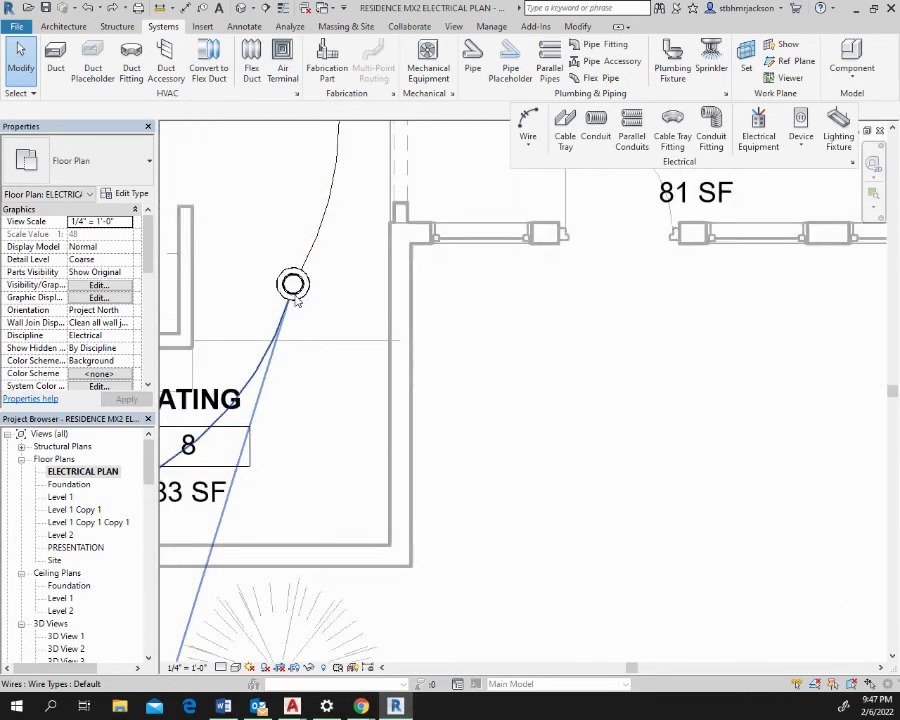
{"action": "left_click", "coordinate": [292, 283]}
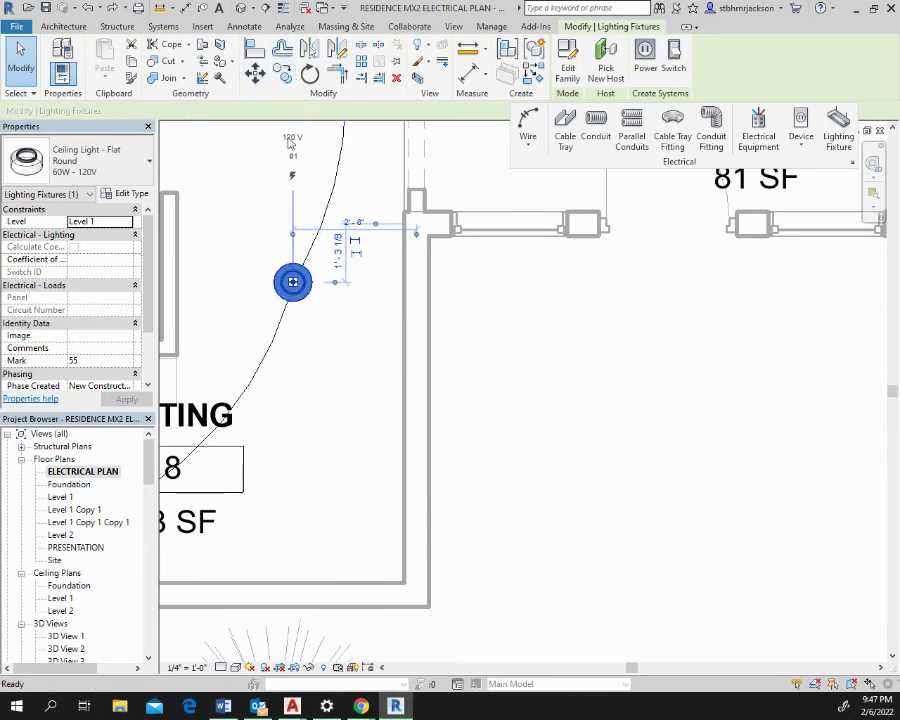
{"action": "left_click", "coordinate": [283, 75]}
{"action": "left_click", "coordinate": [292, 282]}
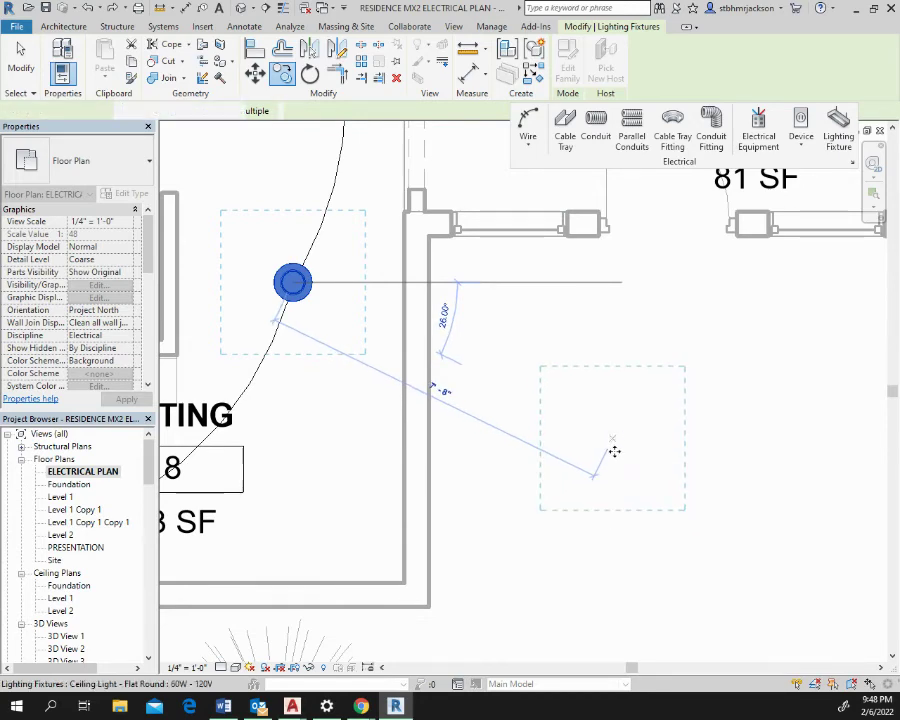
{"action": "left_click", "coordinate": [611, 446]}
Step: Copy the porch ceiling light horizontally toward LAUNDRY, ending about 3'-4" from that side's wall
{"action": "scroll", "coordinate": [714, 391], "scroll_direction": "down", "scroll_amount": 3}
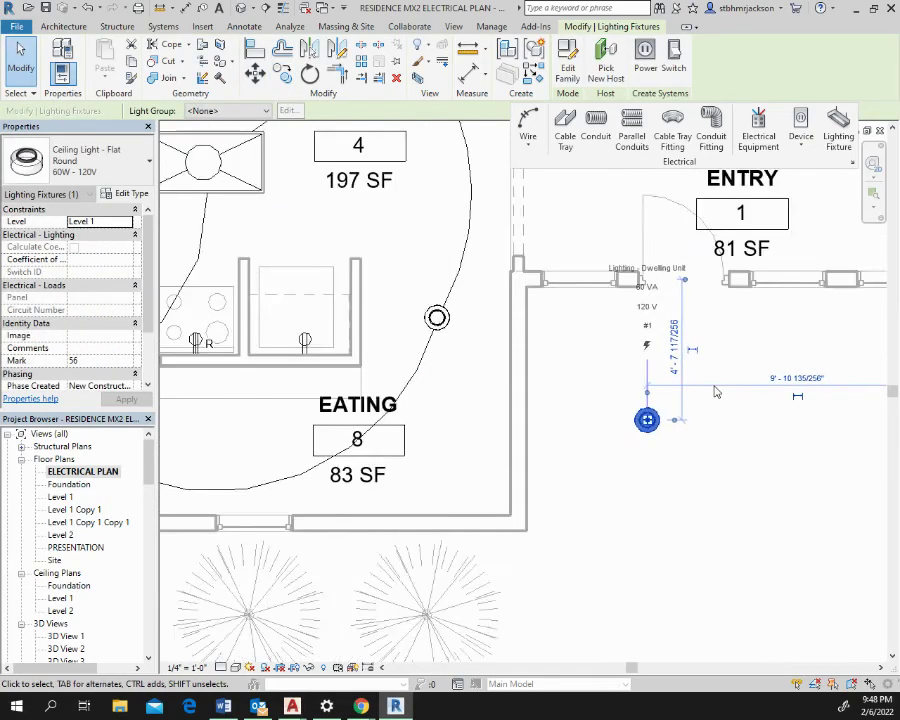
{"action": "middle_click_drag", "start_coordinate": [714, 408], "coordinate": [436, 389]}
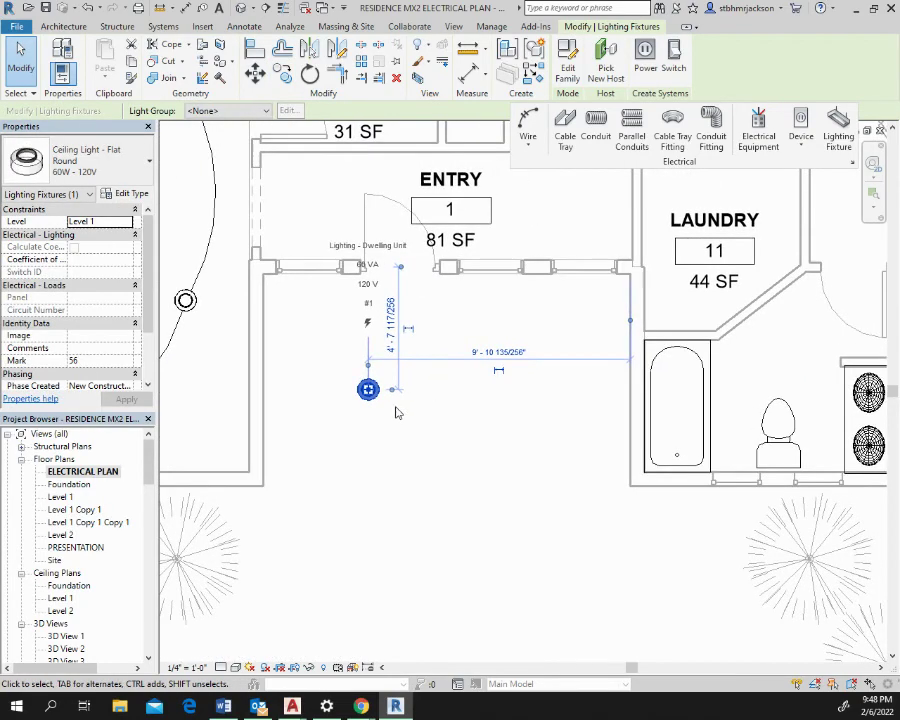
{"action": "left_click", "coordinate": [282, 73]}
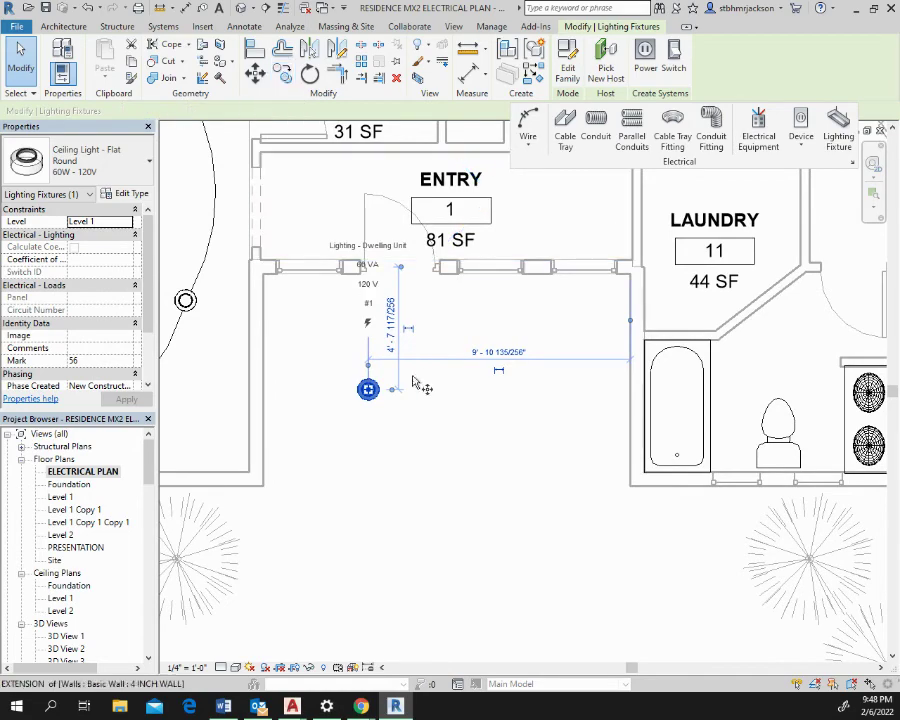
{"action": "left_click", "coordinate": [370, 390]}
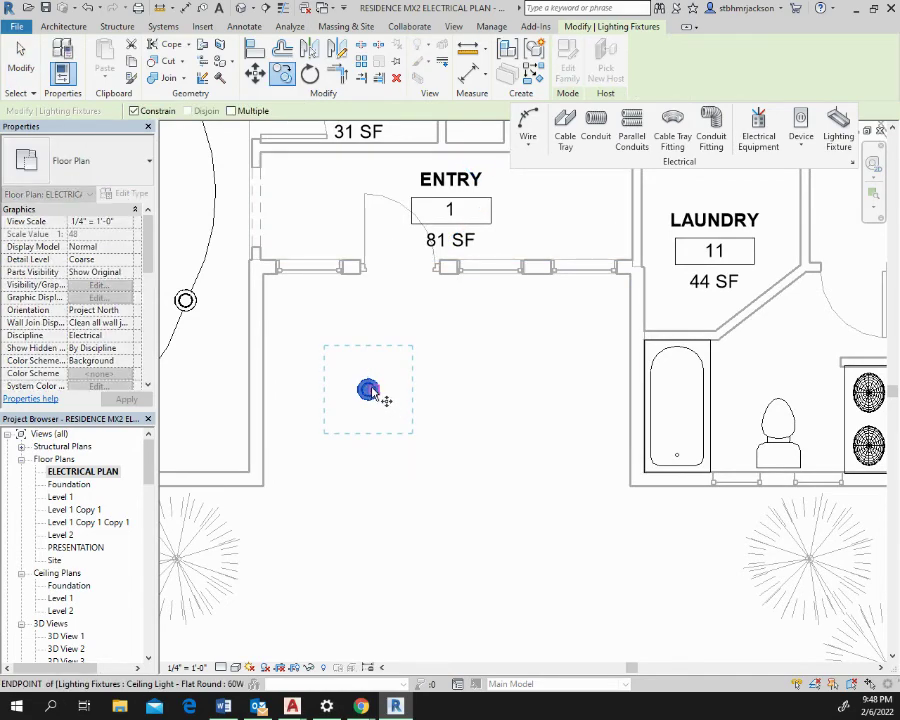
{"action": "left_click", "coordinate": [549, 390]}
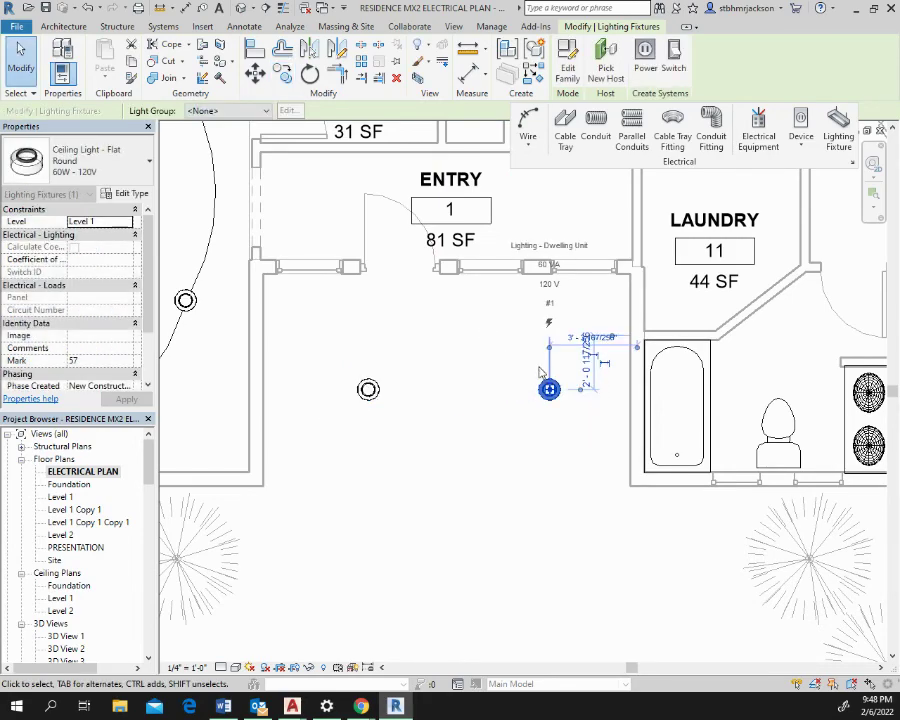
{"action": "left_click", "coordinate": [540, 370]}
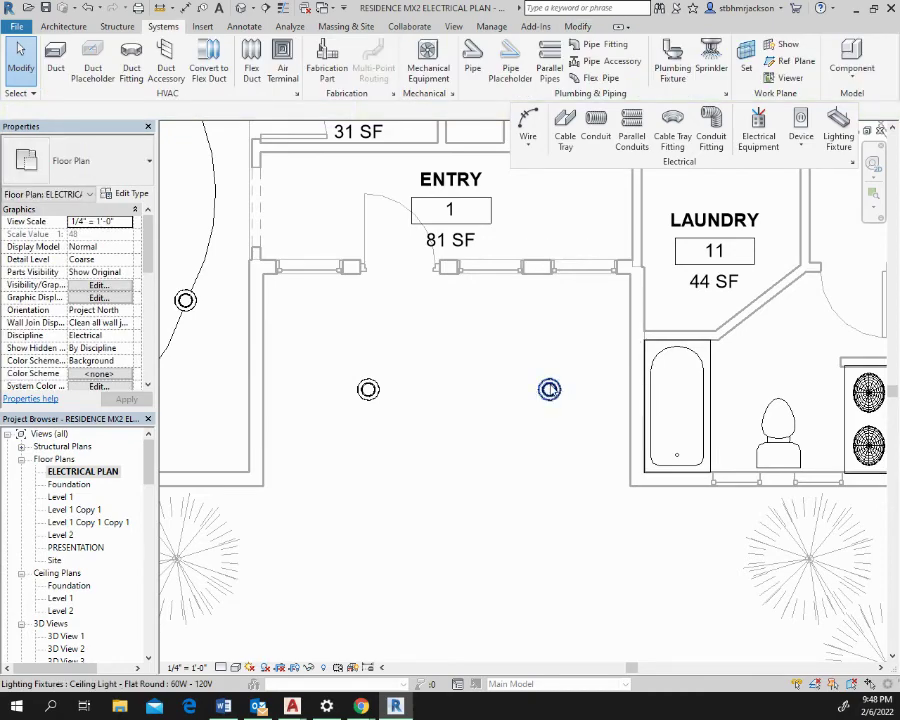
Step: Shift the porch light nearer LAUNDRY horizontally so it sits about 3'-8" from that side's wall
{"action": "left_click", "coordinate": [549, 389]}
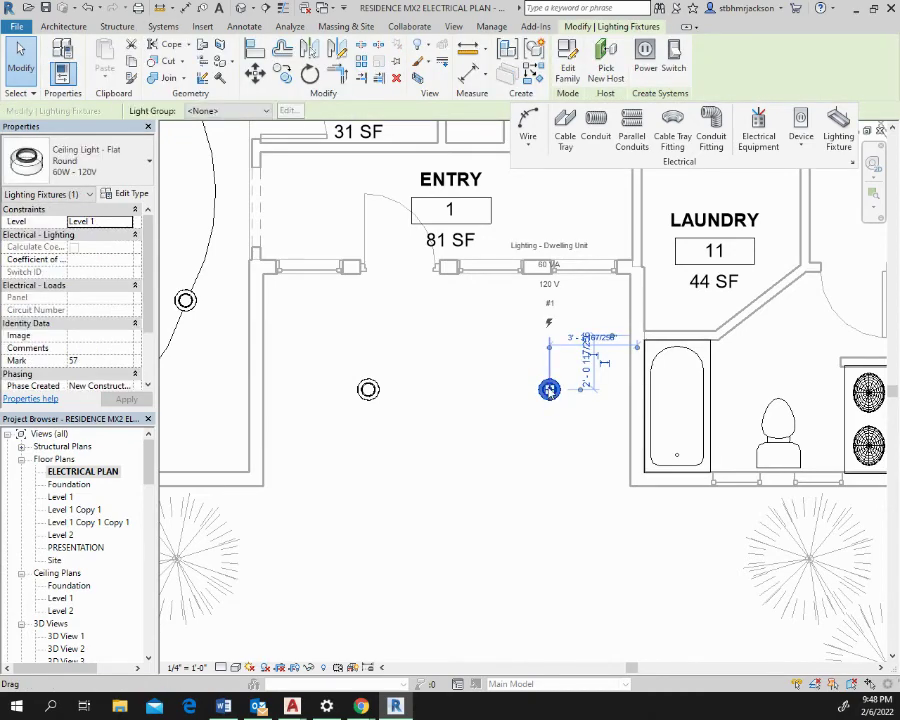
{"action": "mouse_move", "coordinate": [549, 389]}
{"action": "left_mouse_down"}
{"action": "mouse_move", "coordinate": [514, 382]}
{"action": "mouse_move", "coordinate": [543, 392]}
{"action": "left_mouse_up"}
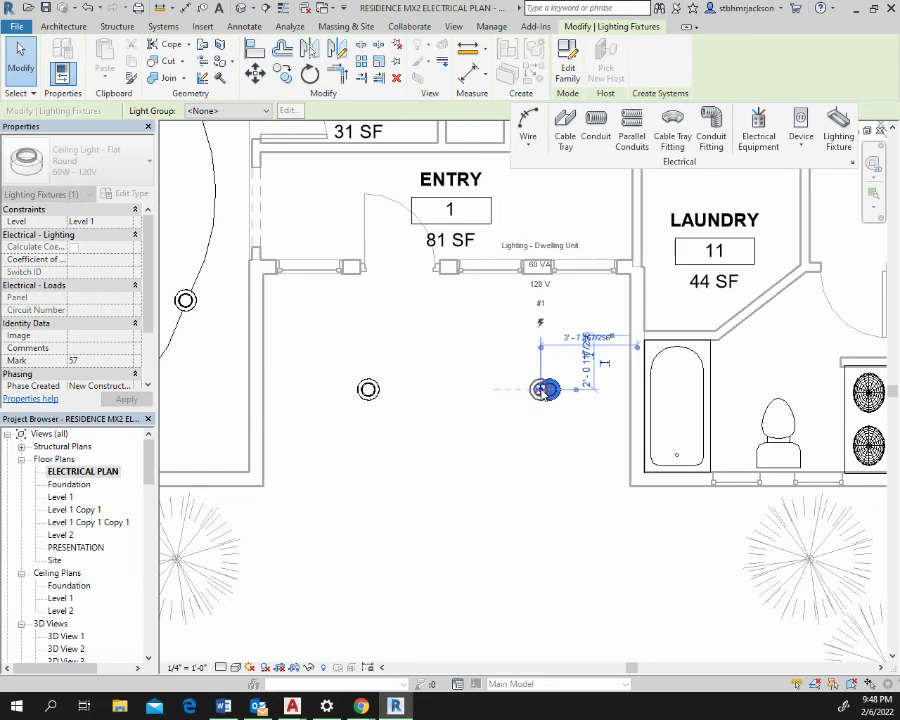
{"action": "left_click_drag", "start_coordinate": [545, 391], "coordinate": [543, 390]}
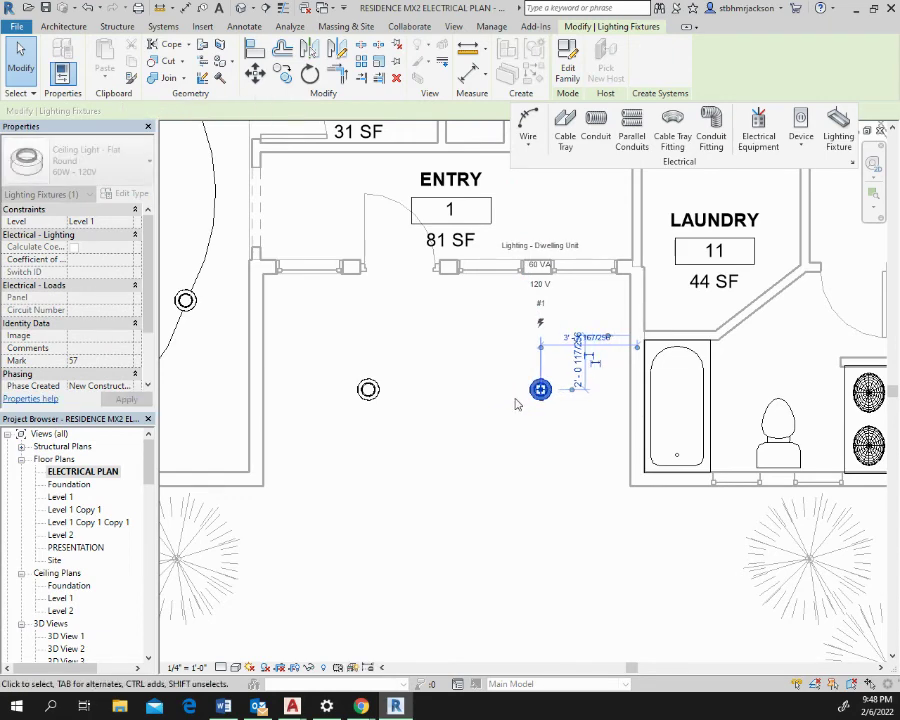
Step: Place a Switch-Single device on the interior face of the ENTRY wall pier beside the front door's latch side, and end placement
{"action": "scroll", "coordinate": [506, 227], "scroll_direction": "up", "scroll_amount": 1}
{"action": "middle_click_drag", "start_coordinate": [467, 321], "coordinate": [386, 530]}
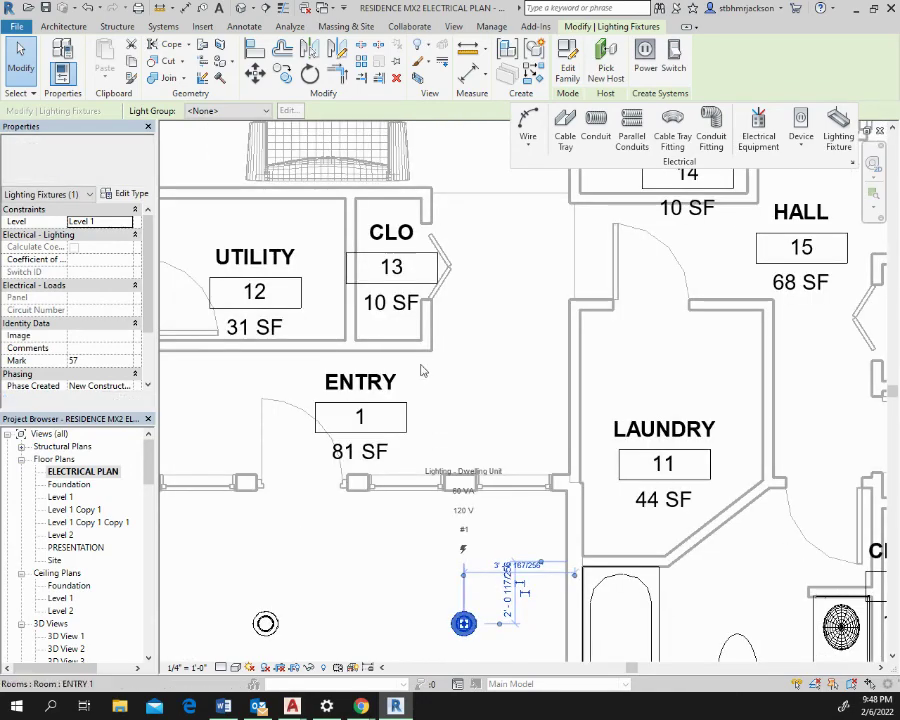
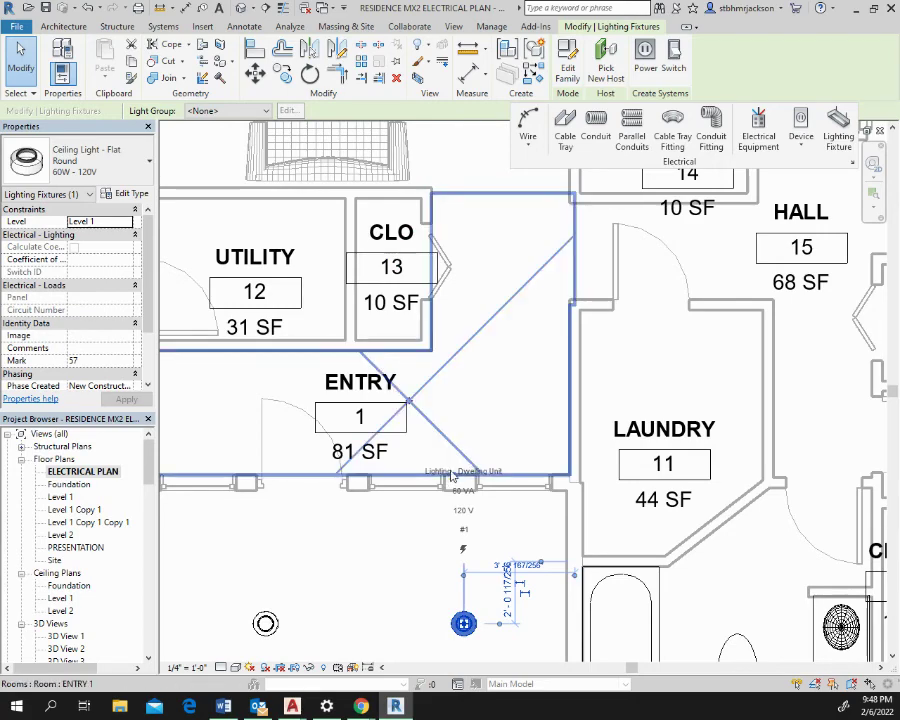
{"action": "scroll", "coordinate": [372, 485], "scroll_direction": "up", "scroll_amount": 3}
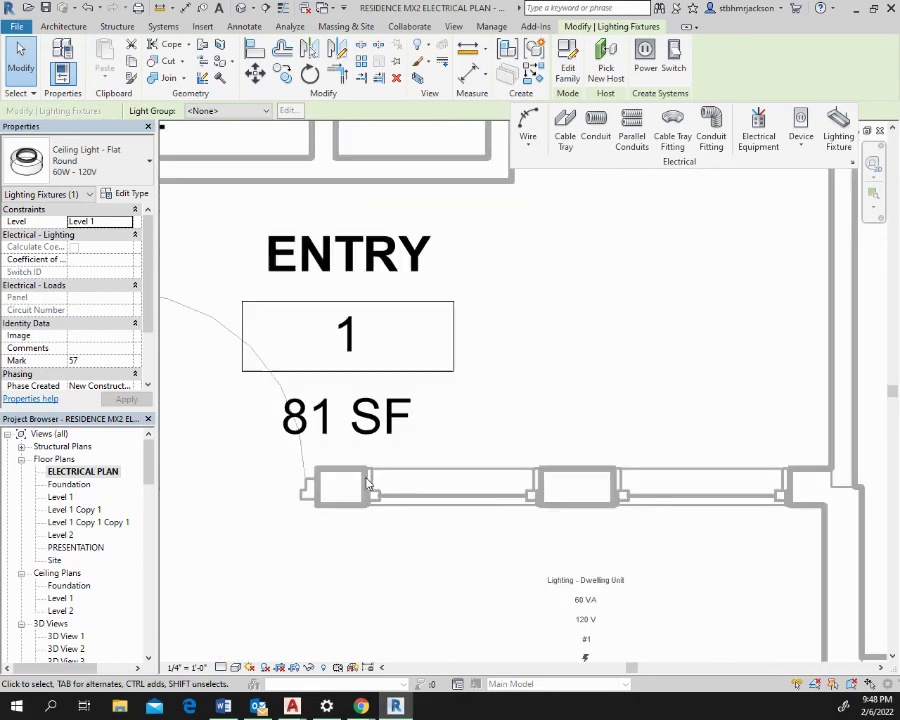
{"action": "middle_click_drag", "start_coordinate": [365, 485], "coordinate": [502, 316]}
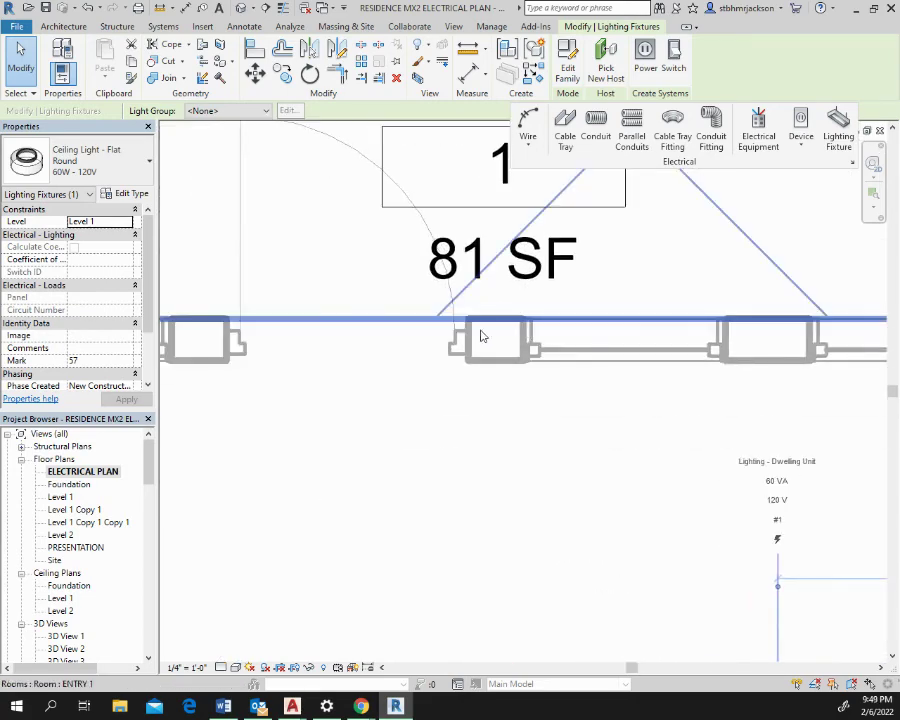
{"action": "left_click", "coordinate": [800, 122]}
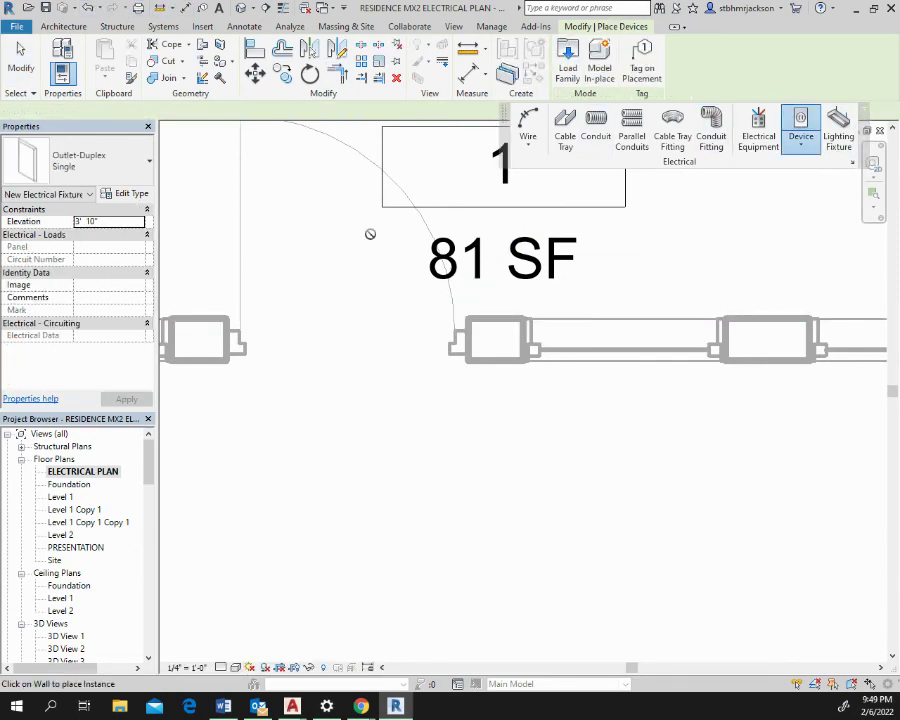
{"action": "left_click", "coordinate": [118, 163]}
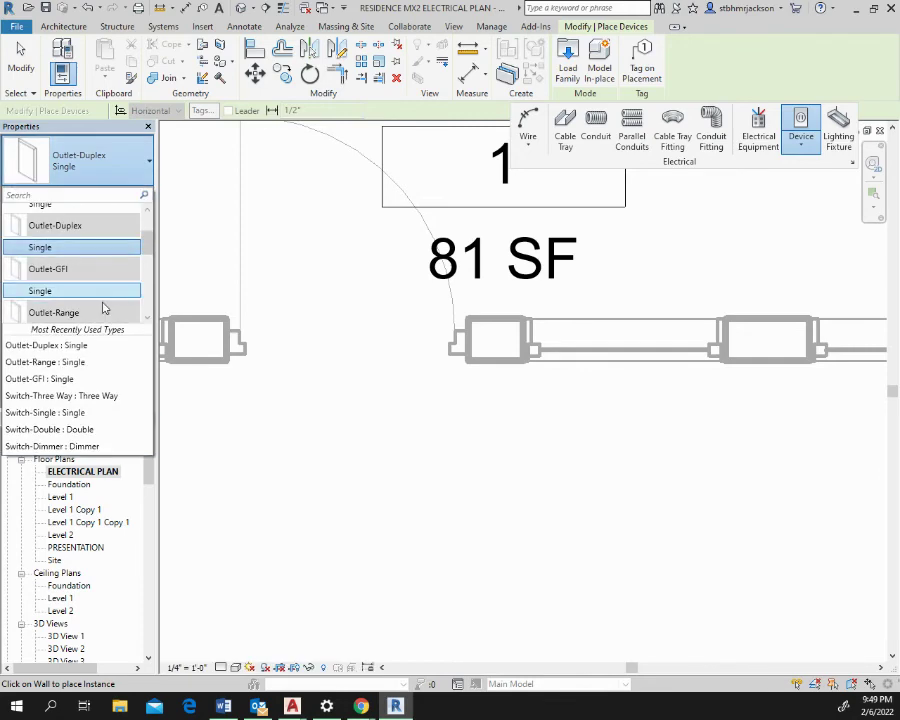
{"action": "scroll", "coordinate": [92, 310], "scroll_direction": "up", "scroll_amount": 2}
{"action": "scroll", "coordinate": [89, 293], "scroll_direction": "down", "scroll_amount": 5}
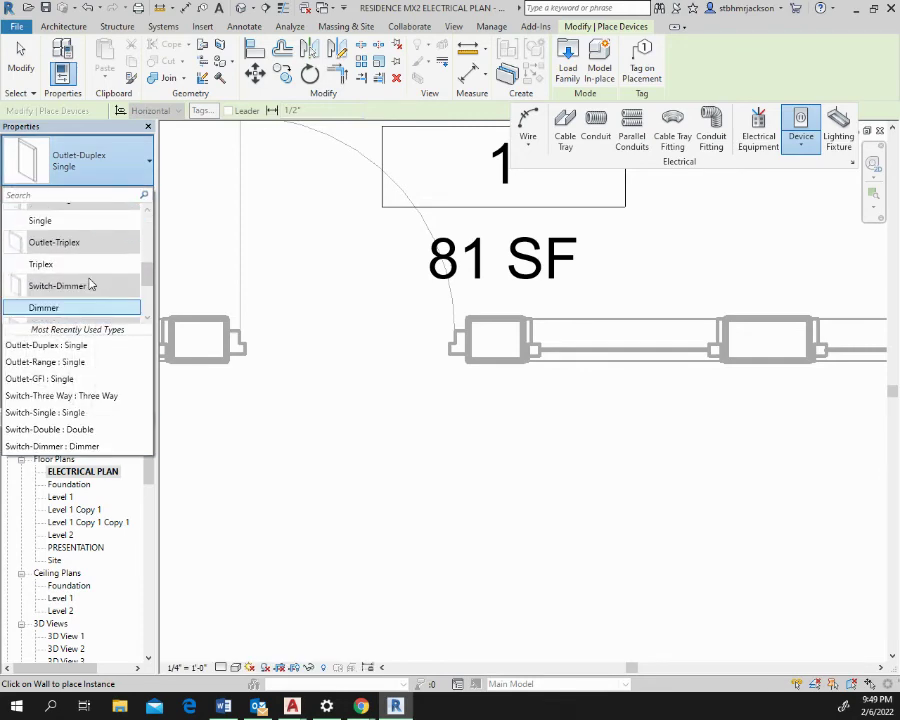
{"action": "scroll", "coordinate": [89, 285], "scroll_direction": "down", "scroll_amount": 1}
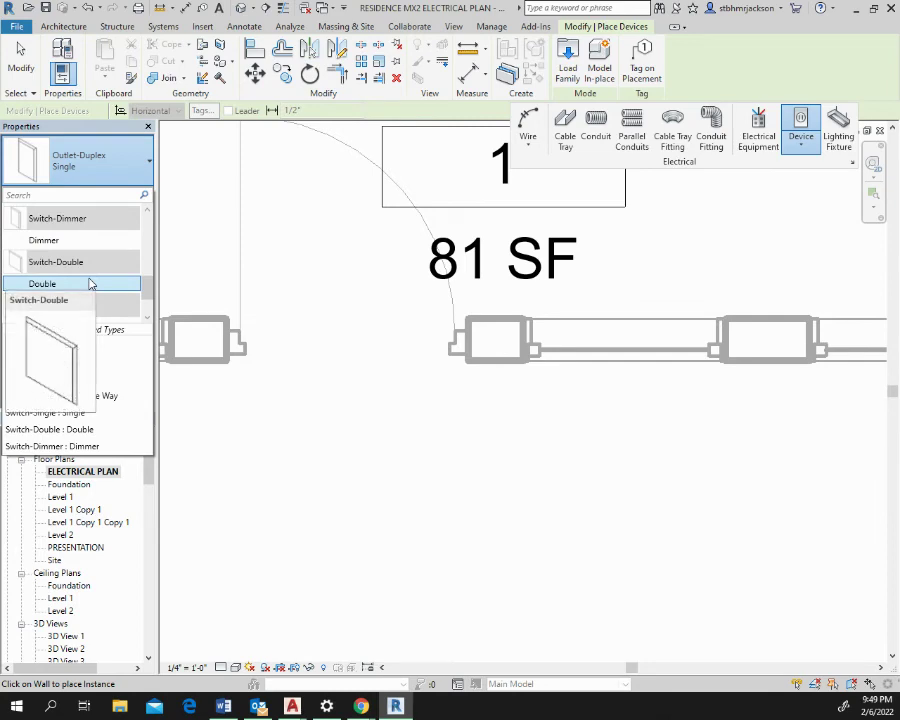
{"action": "scroll", "coordinate": [89, 284], "scroll_direction": "down", "scroll_amount": 1}
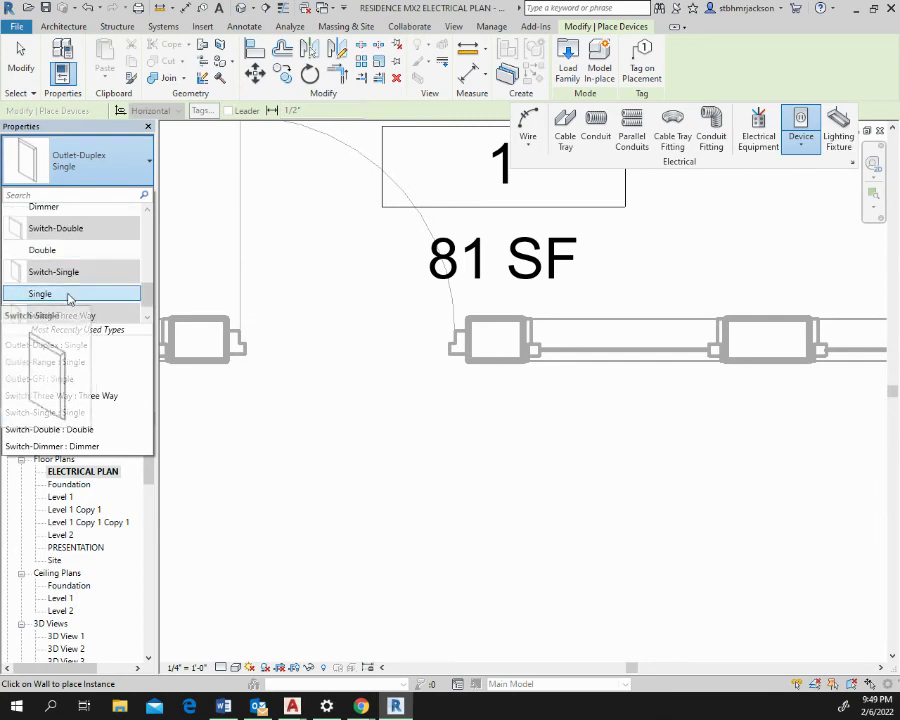
{"action": "left_click", "coordinate": [72, 294]}
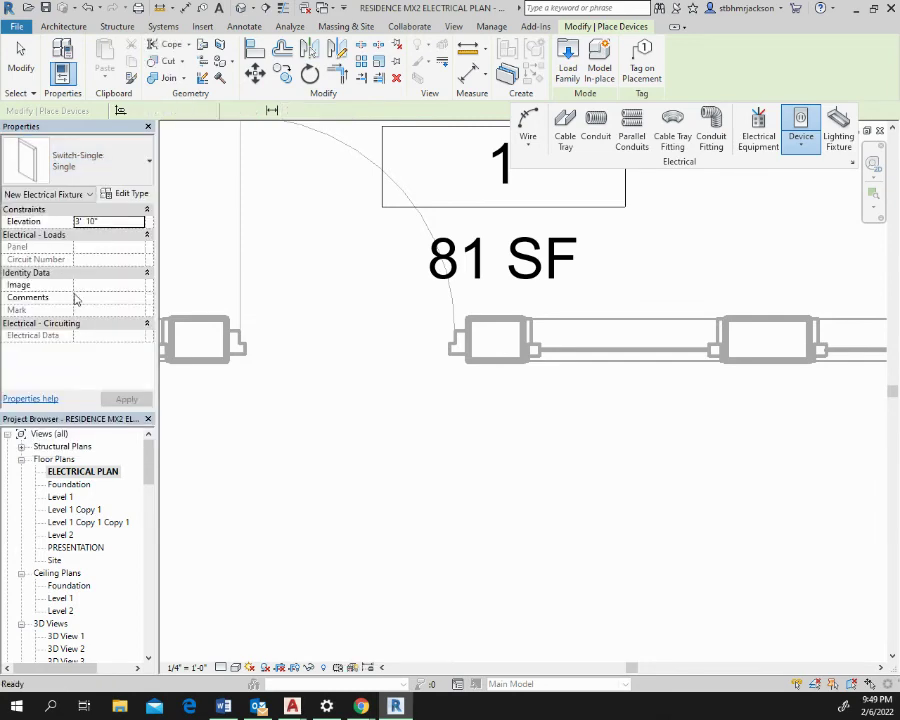
{"action": "left_click", "coordinate": [499, 320]}
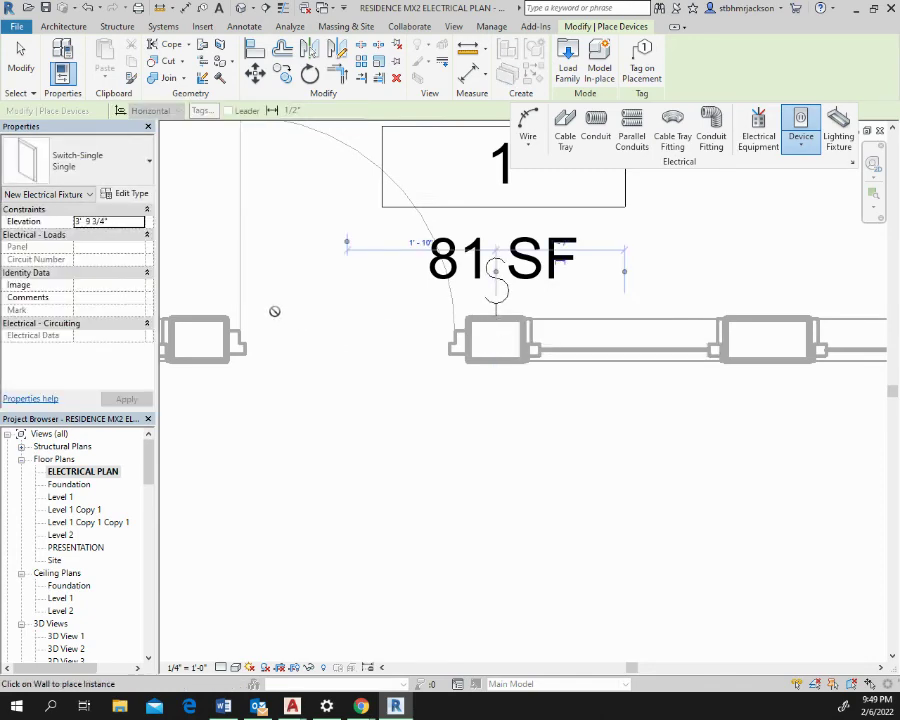
{"action": "key", "text": "Escape"}
{"action": "key", "text": "Escape"}
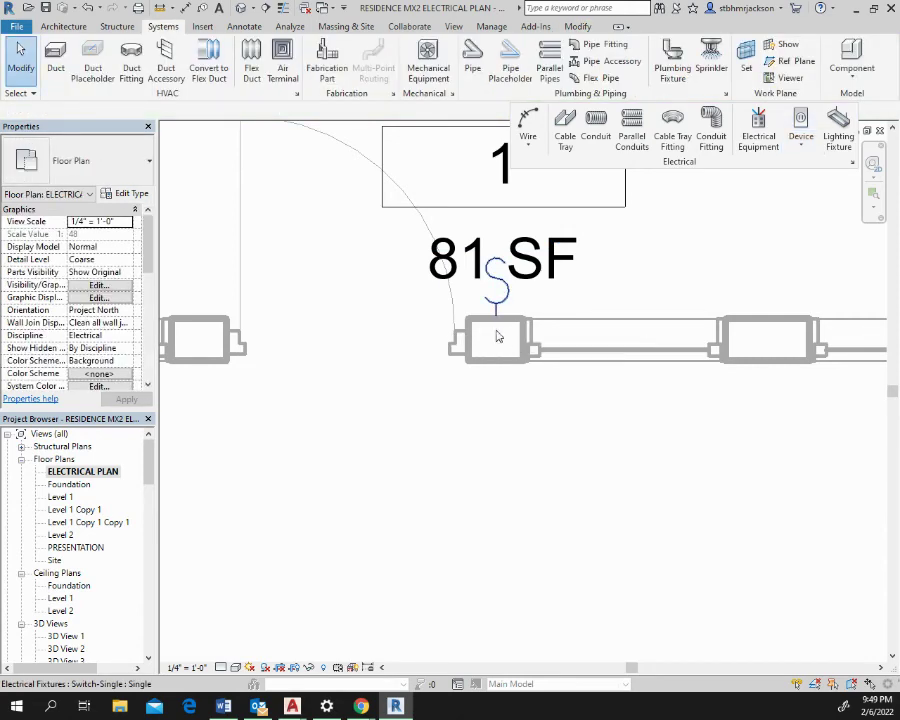
{"action": "scroll", "coordinate": [492, 333], "scroll_direction": "down", "scroll_amount": 4}
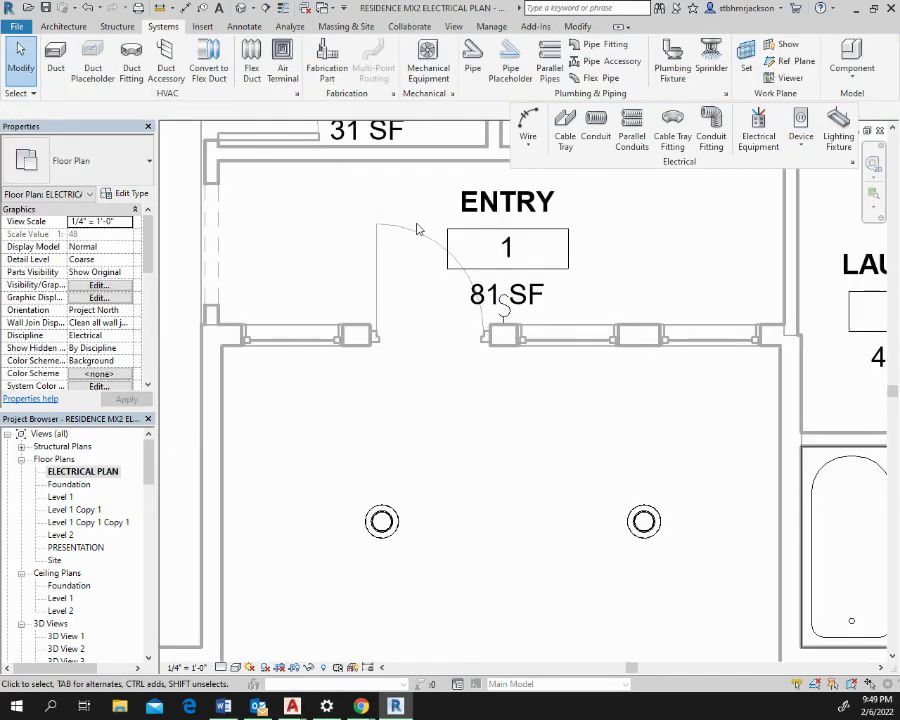
Step: Run an arc wire from the front door switch to the porch light nearer EATING, and another curving outward to the second porch light
{"action": "left_click", "coordinate": [527, 128]}
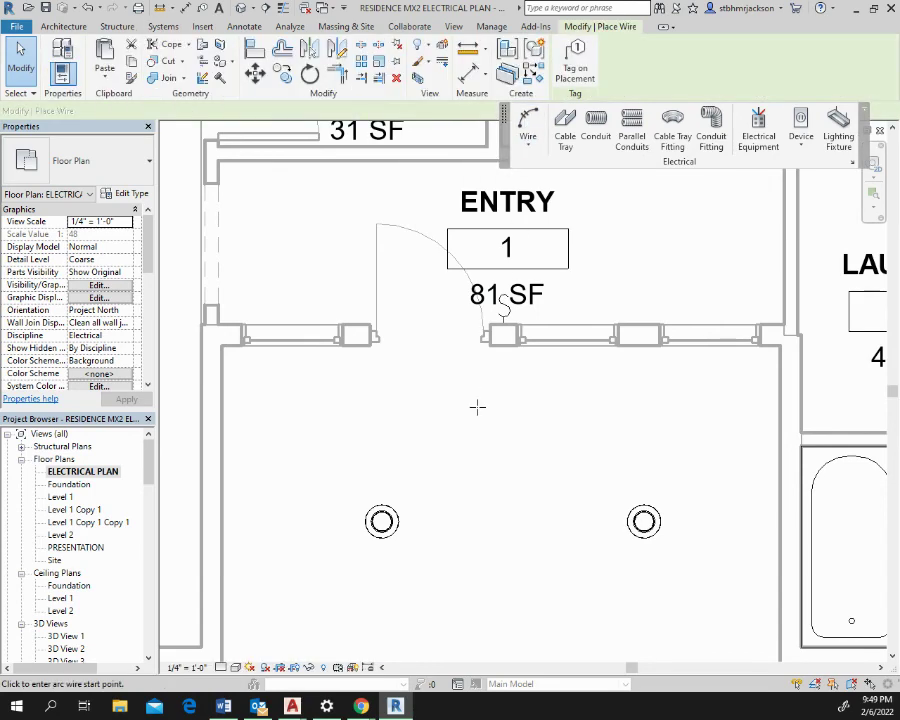
{"action": "left_click", "coordinate": [502, 312]}
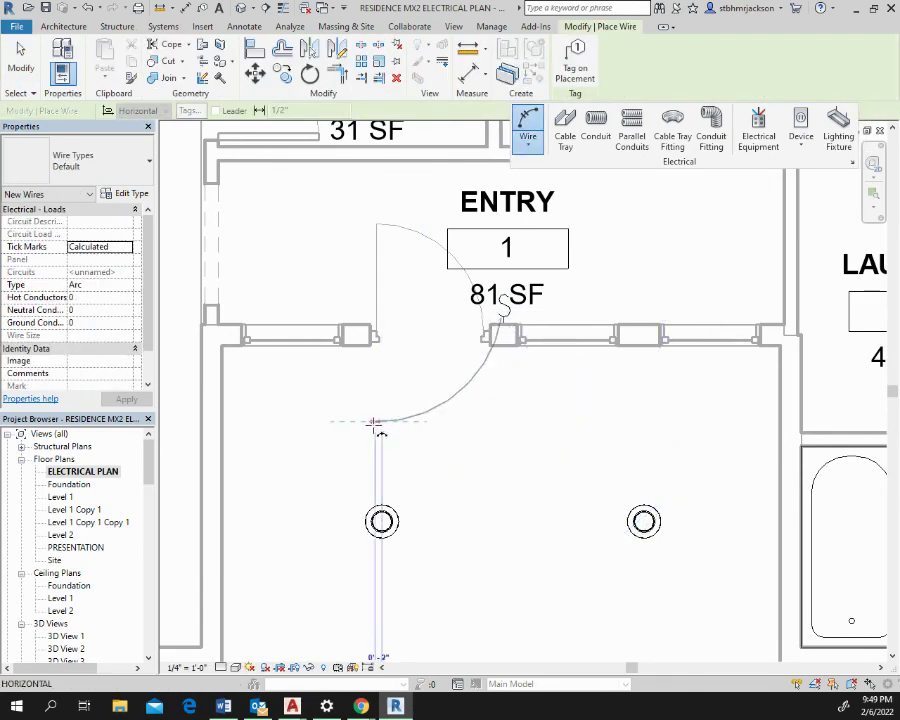
{"action": "left_click", "coordinate": [381, 520]}
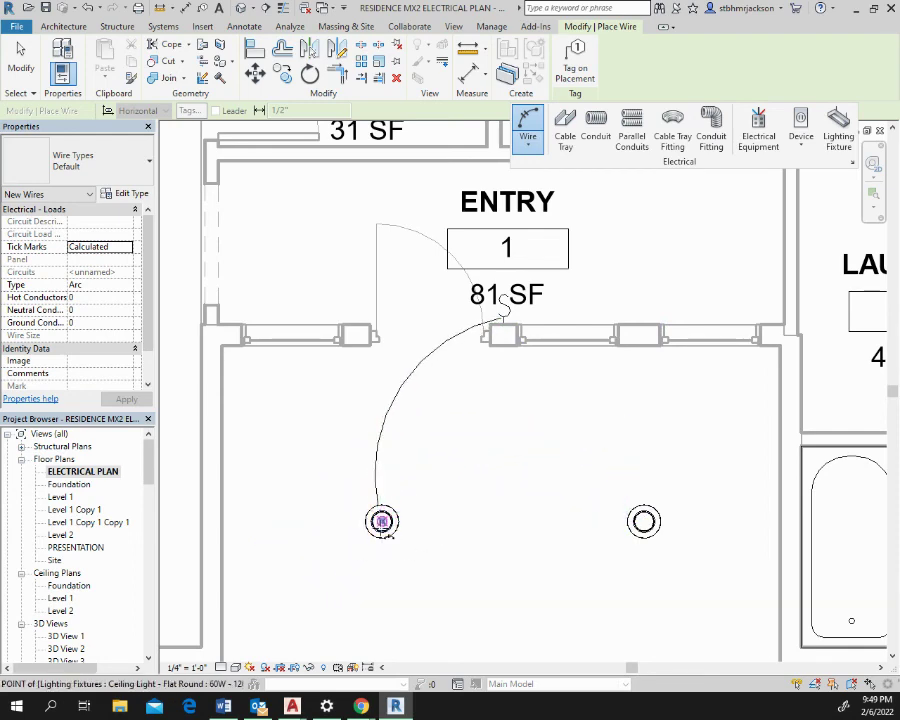
{"action": "left_click", "coordinate": [381, 521]}
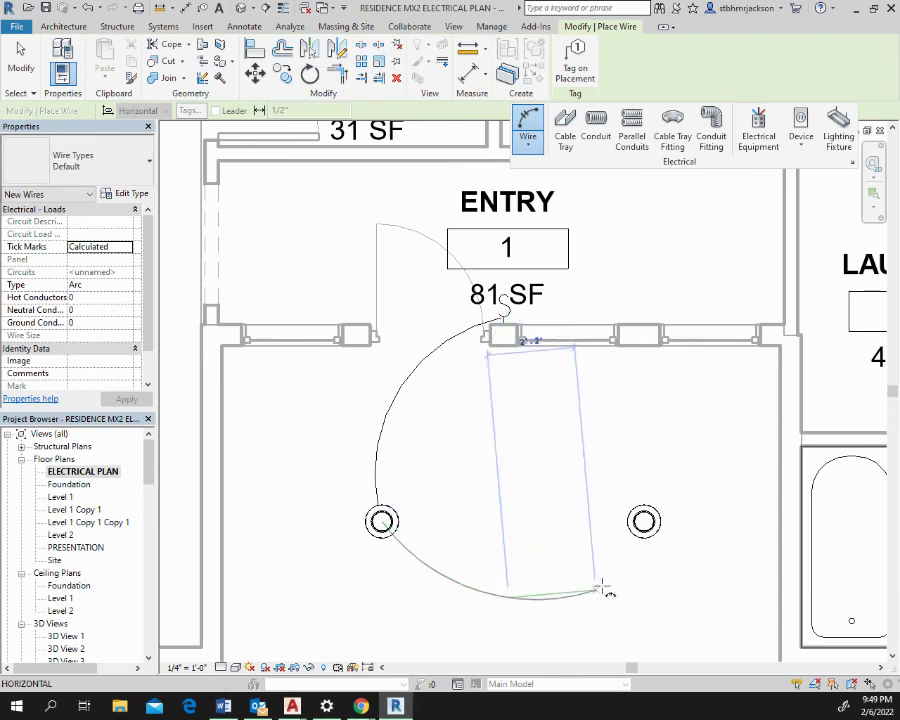
{"action": "left_click", "coordinate": [643, 520]}
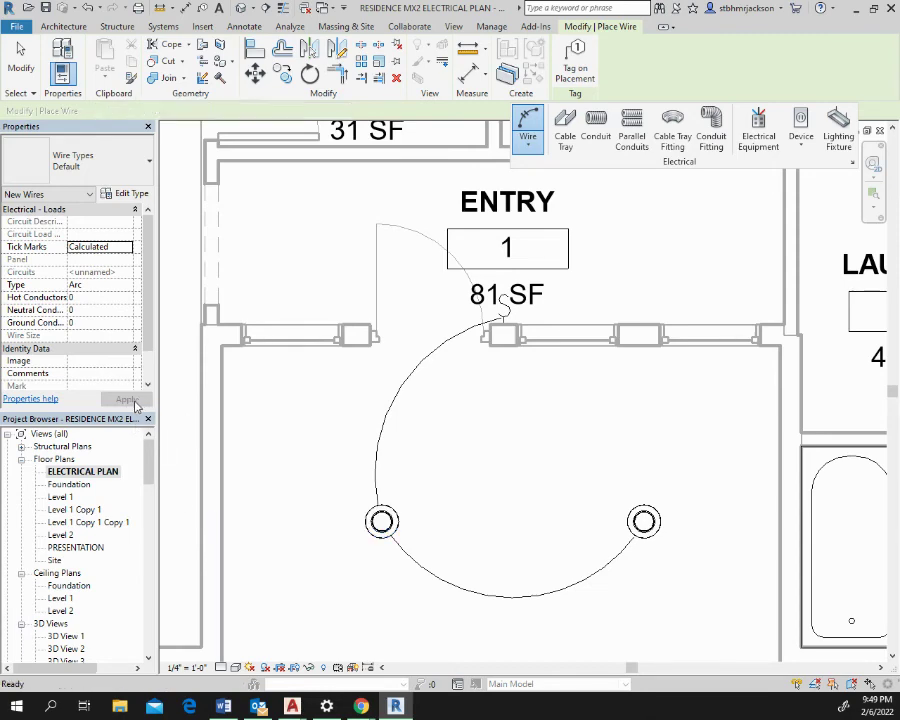
{"action": "key", "text": "Escape"}
{"action": "key", "text": "Escape"}
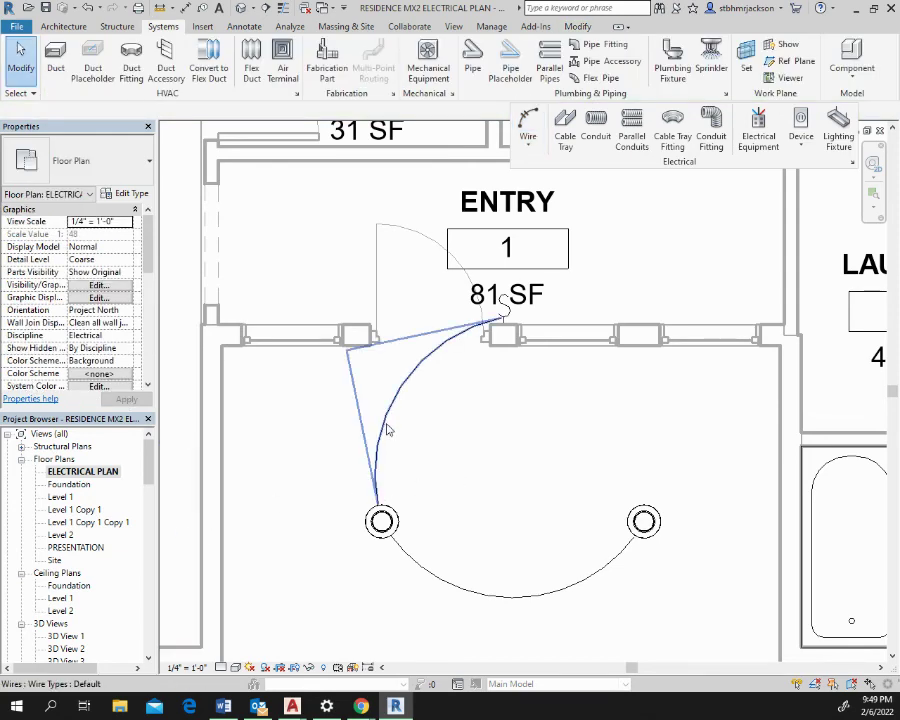
Step: Examine the type and instance properties of the wire between the switch and porch light without changing them, and select the wire joining the lights
{"action": "left_click", "coordinate": [390, 420]}
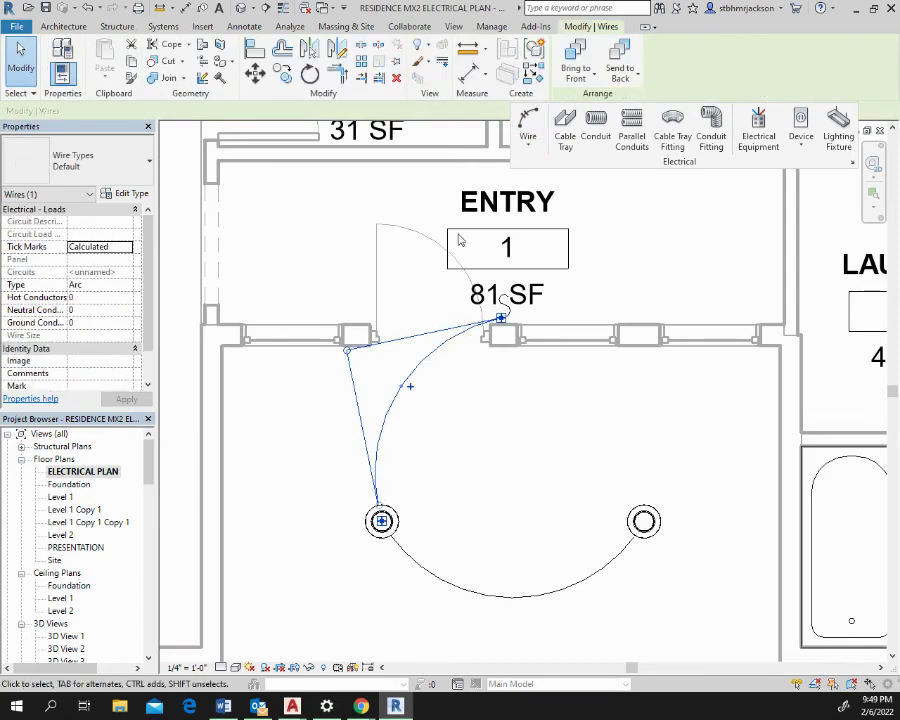
{"action": "left_click", "coordinate": [133, 193]}
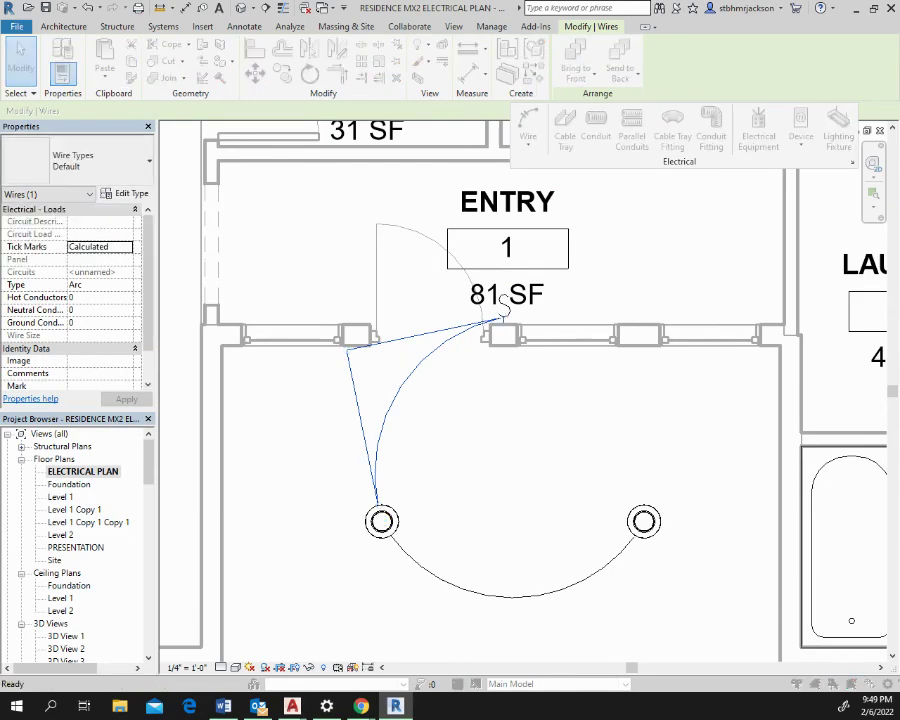
{"action": "left_click_drag", "start_coordinate": [0, 38], "coordinate": [563, 33]}
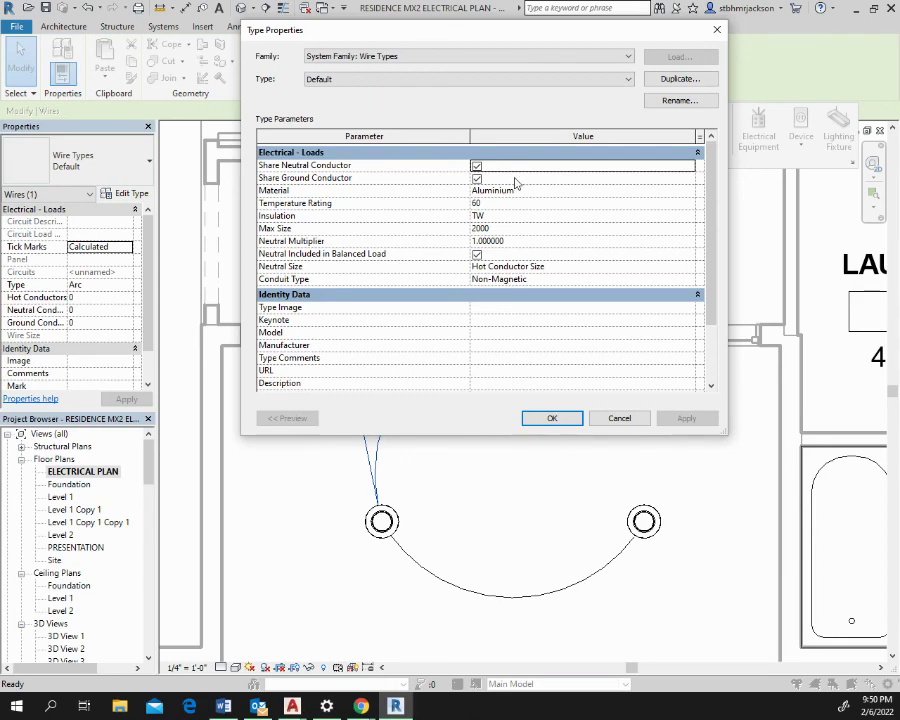
{"action": "scroll", "coordinate": [505, 216], "scroll_direction": "down", "scroll_amount": 2}
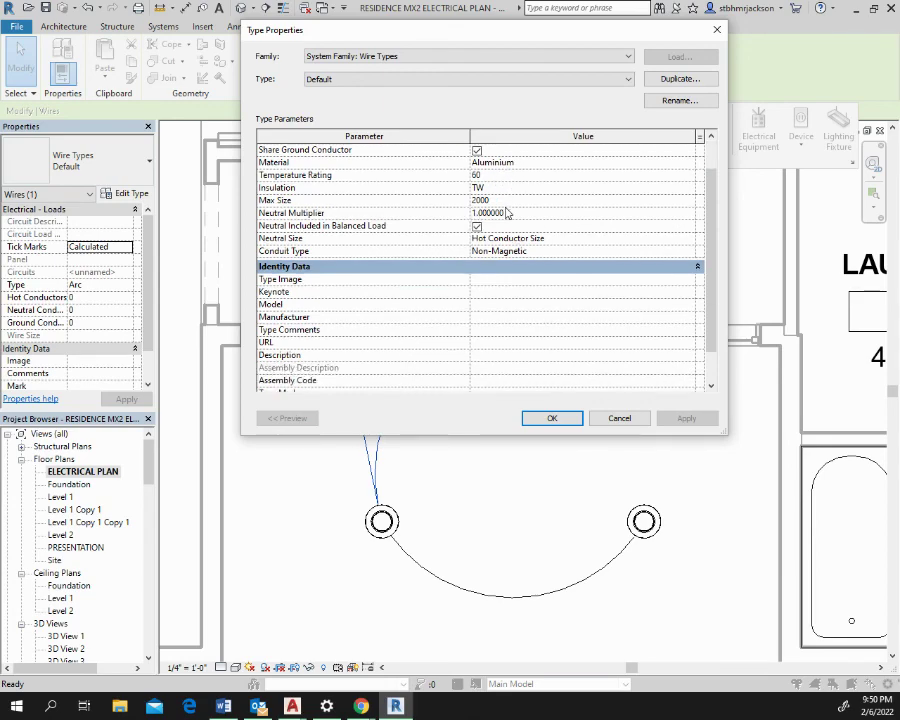
{"action": "scroll", "coordinate": [505, 216], "scroll_direction": "up", "scroll_amount": 2}
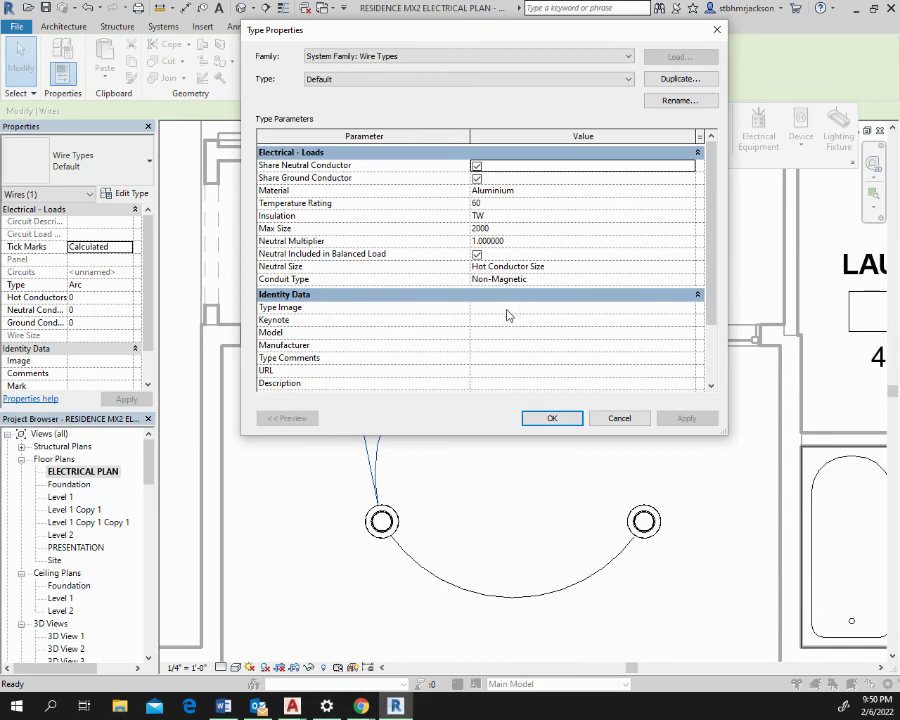
{"action": "left_click", "coordinate": [617, 417]}
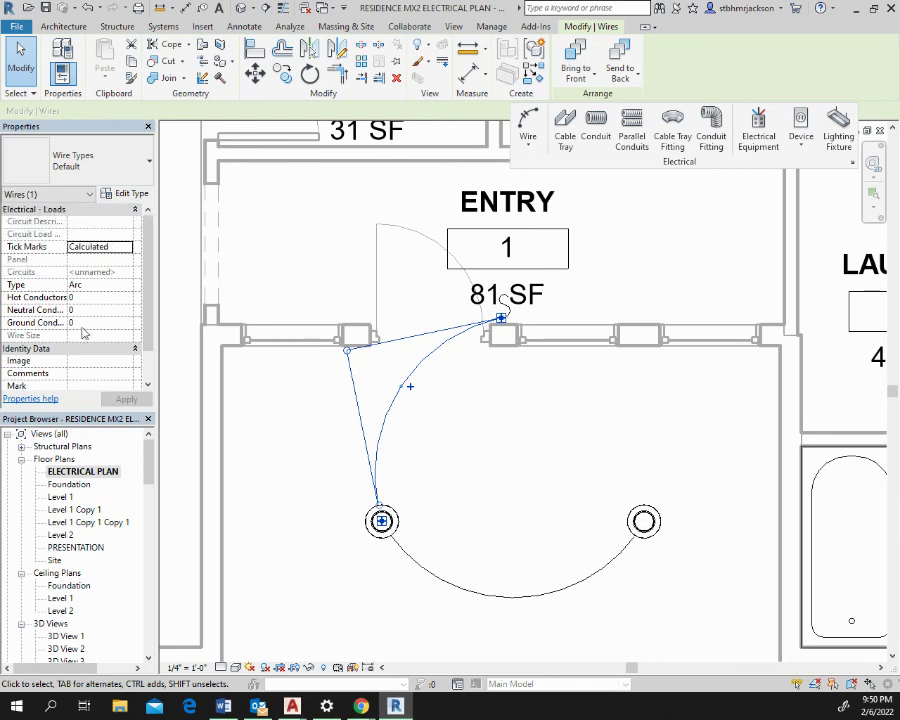
{"action": "scroll", "coordinate": [81, 339], "scroll_direction": "down", "scroll_amount": 1}
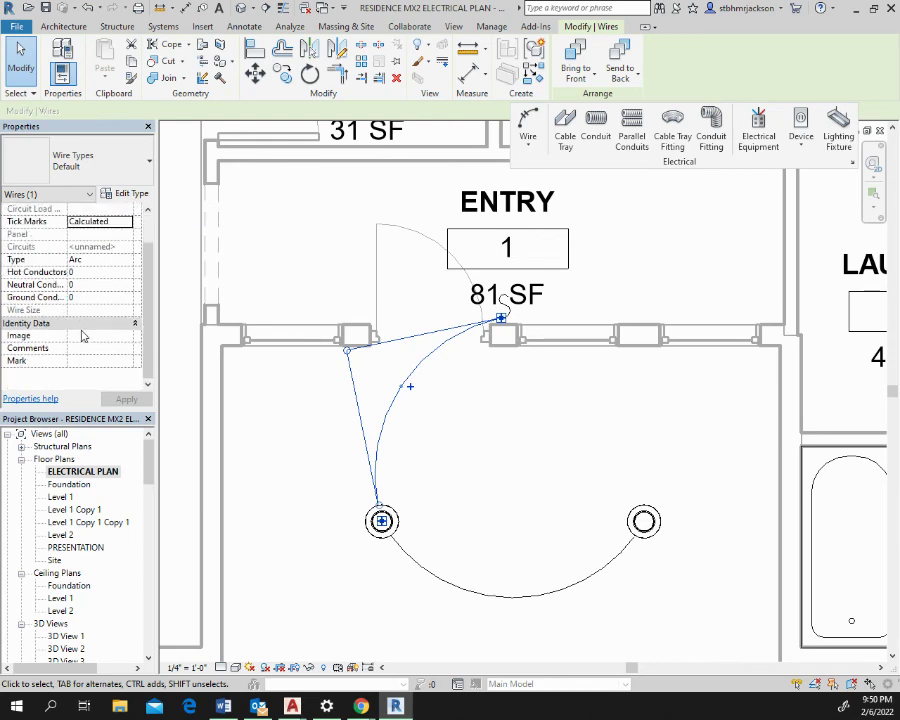
{"action": "scroll", "coordinate": [80, 320], "scroll_direction": "up", "scroll_amount": 1}
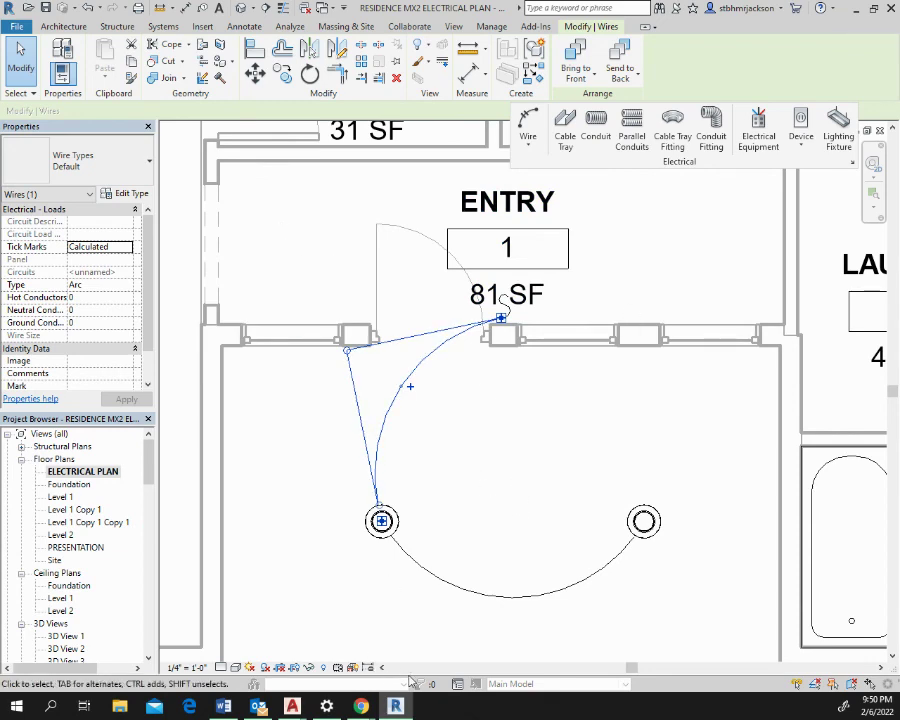
{"action": "left_click", "coordinate": [420, 570]}
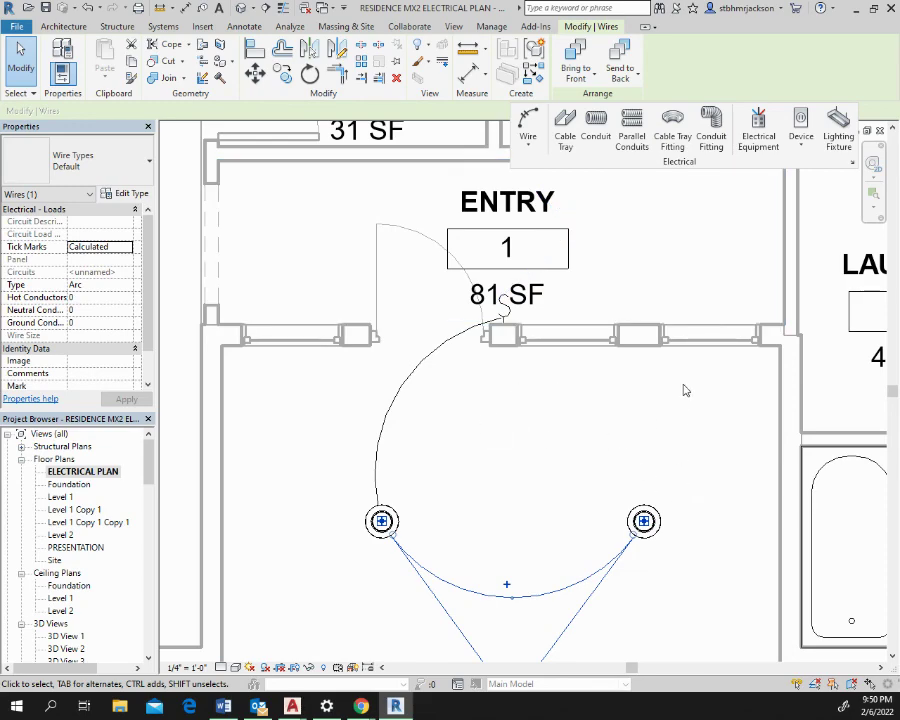
Step: Delete the stray MASTER BEDROOM 13(4)X14(1) text note above the DINING room tag
{"action": "scroll", "coordinate": [683, 385], "scroll_direction": "down", "scroll_amount": 4}
{"action": "middle_click_drag", "start_coordinate": [683, 382], "coordinate": [622, 559]}
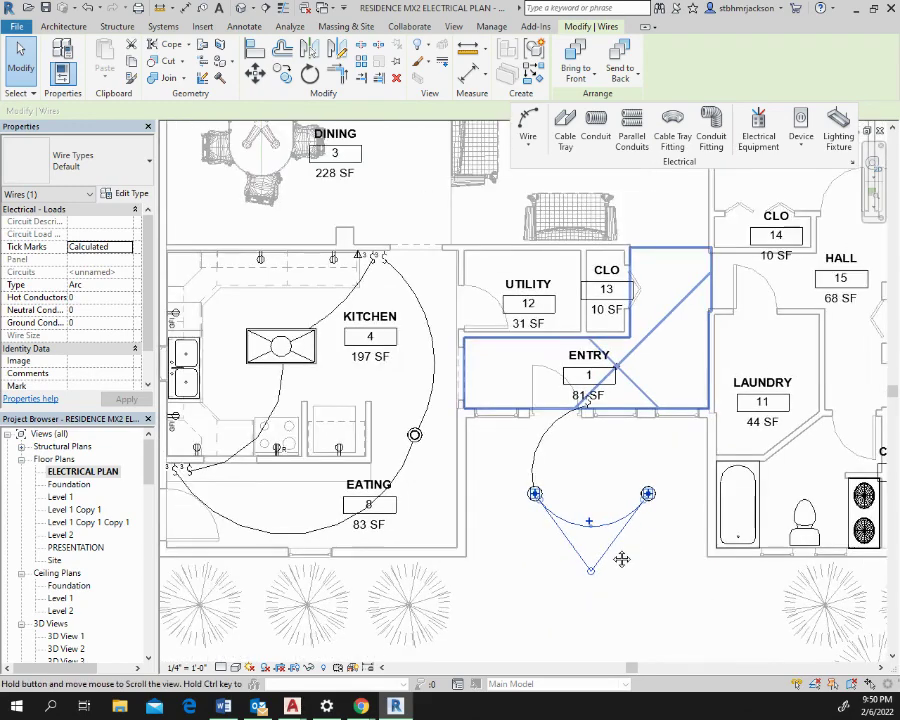
{"action": "middle_click_drag", "start_coordinate": [681, 348], "coordinate": [615, 490]}
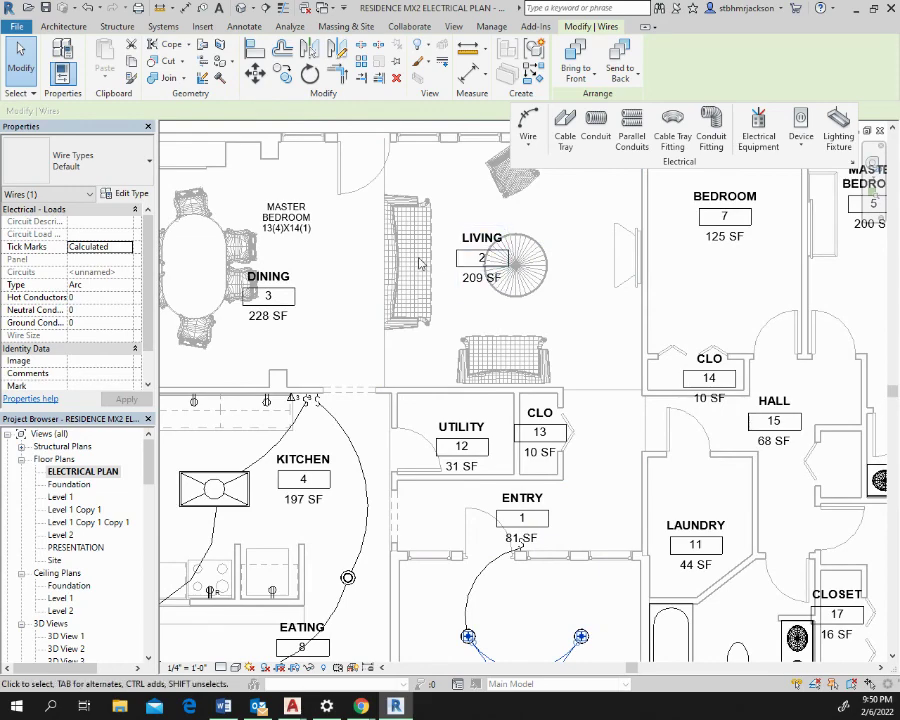
{"action": "double_click", "coordinate": [296, 228]}
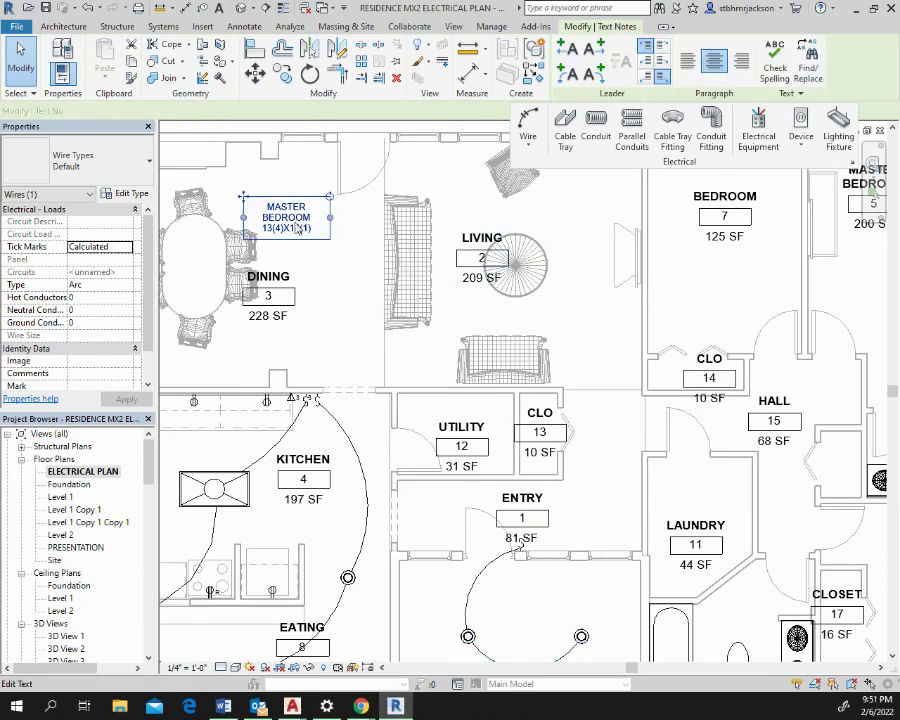
{"action": "key", "text": "Delete"}
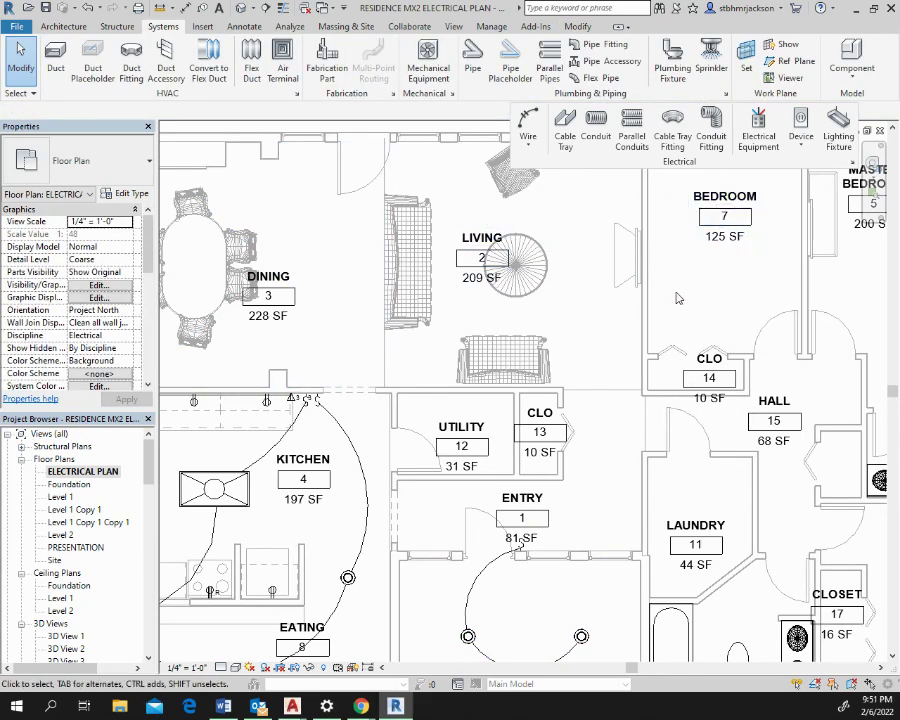
{"action": "scroll", "coordinate": [676, 297], "scroll_direction": "down", "scroll_amount": 3}
{"action": "middle_click_drag", "start_coordinate": [660, 248], "coordinate": [604, 328]}
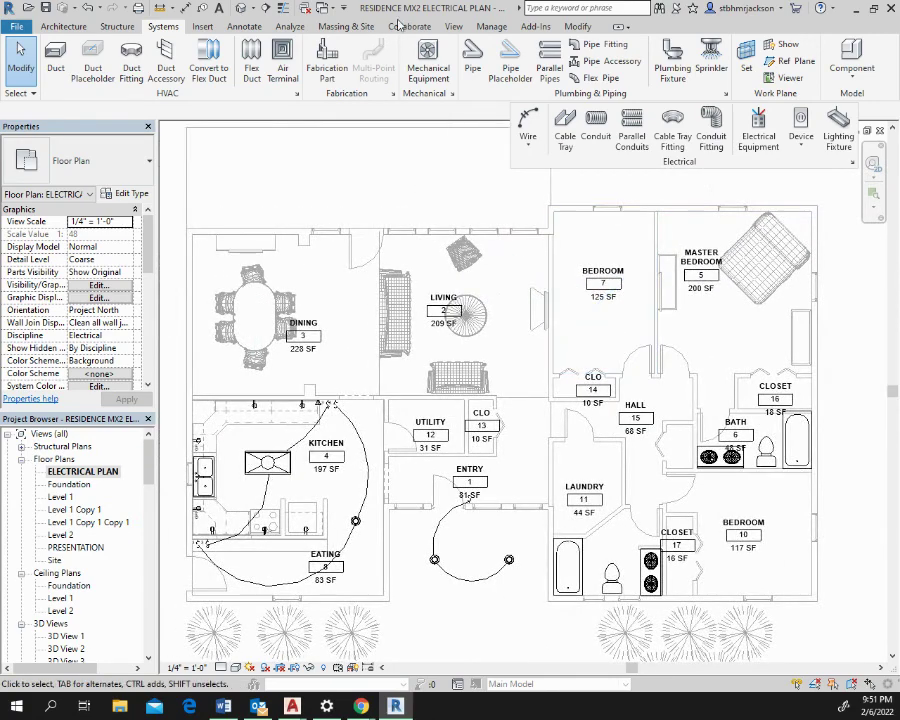